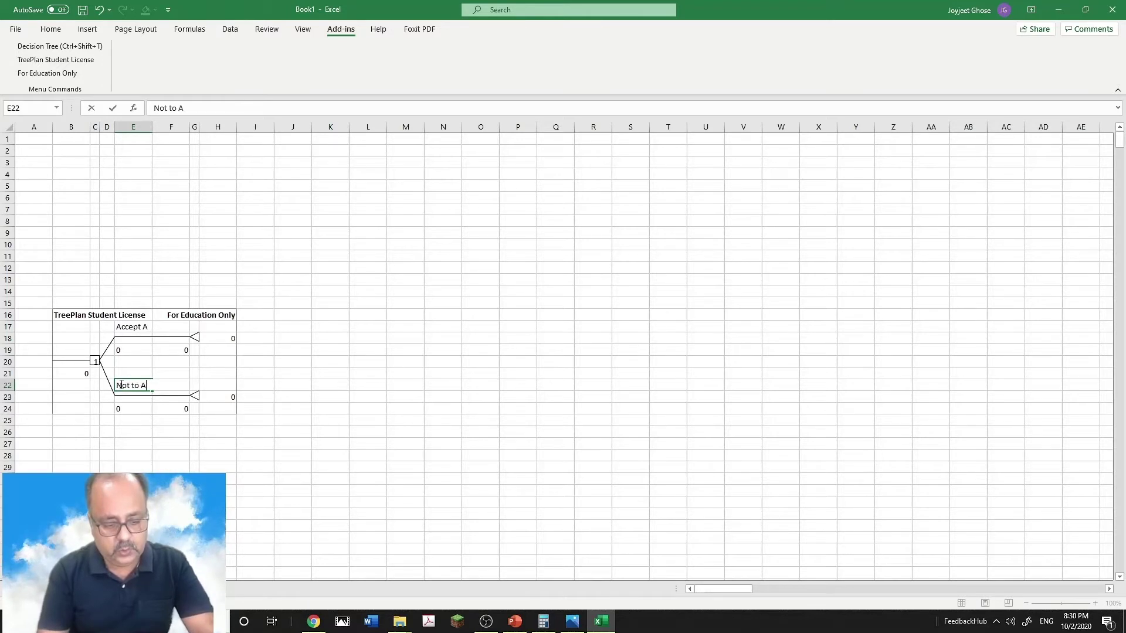
Finish naming the second decision branch "Not to Accept A".
text(ept A)
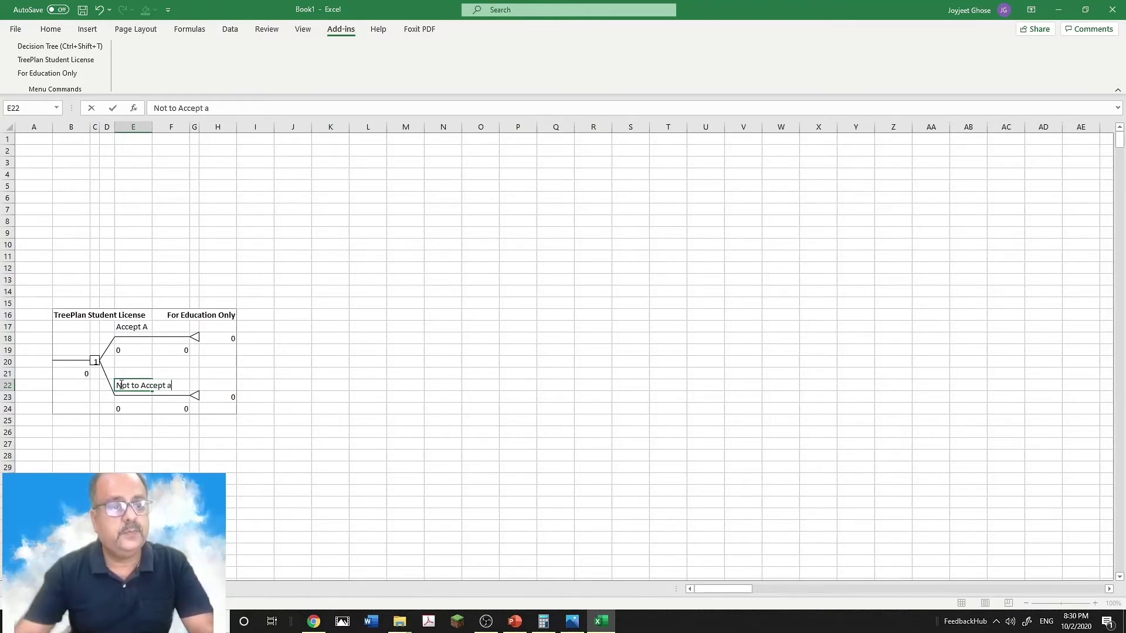
click(132, 432)
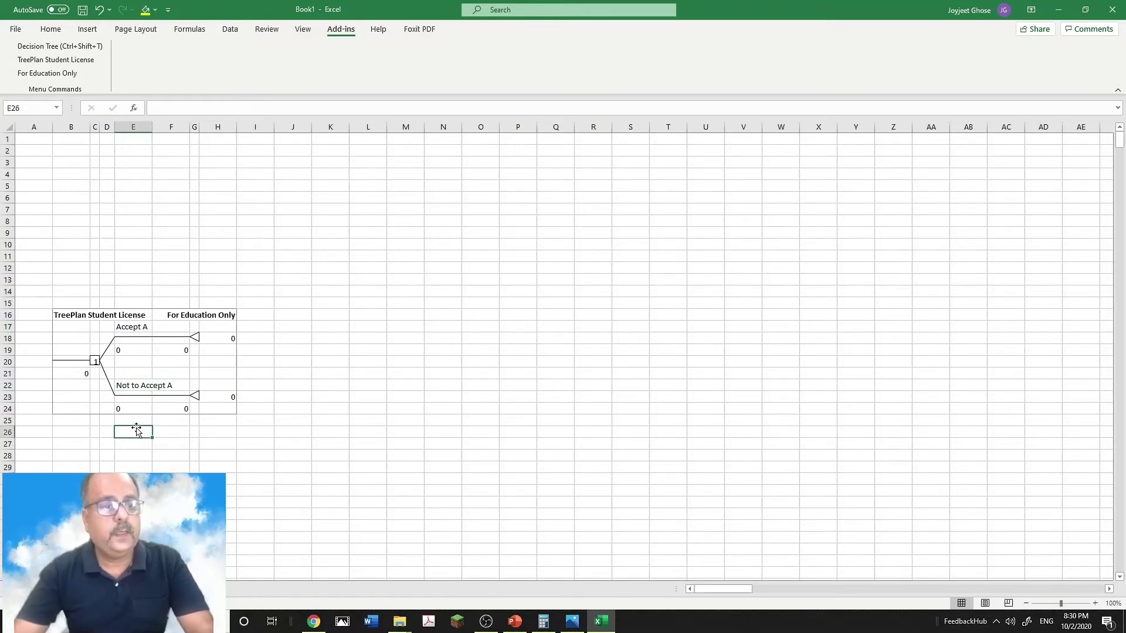
Change the terminal node of the Accept A branch to an event node with two branches, keeping expected values and profit maximization.
click(195, 350)
key(Up)
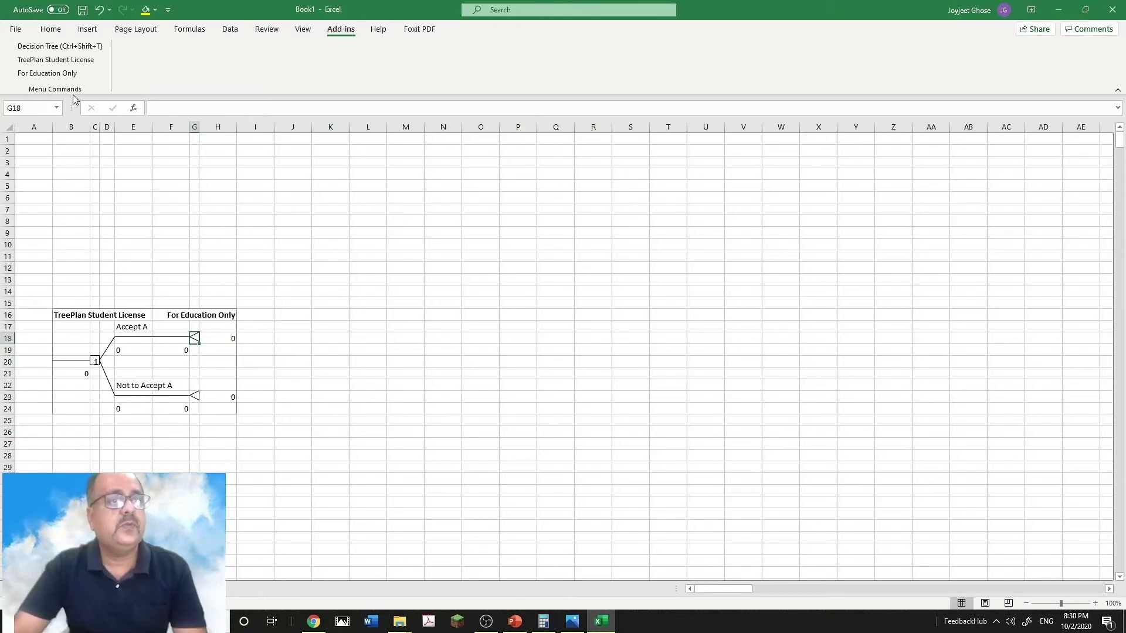
click(73, 47)
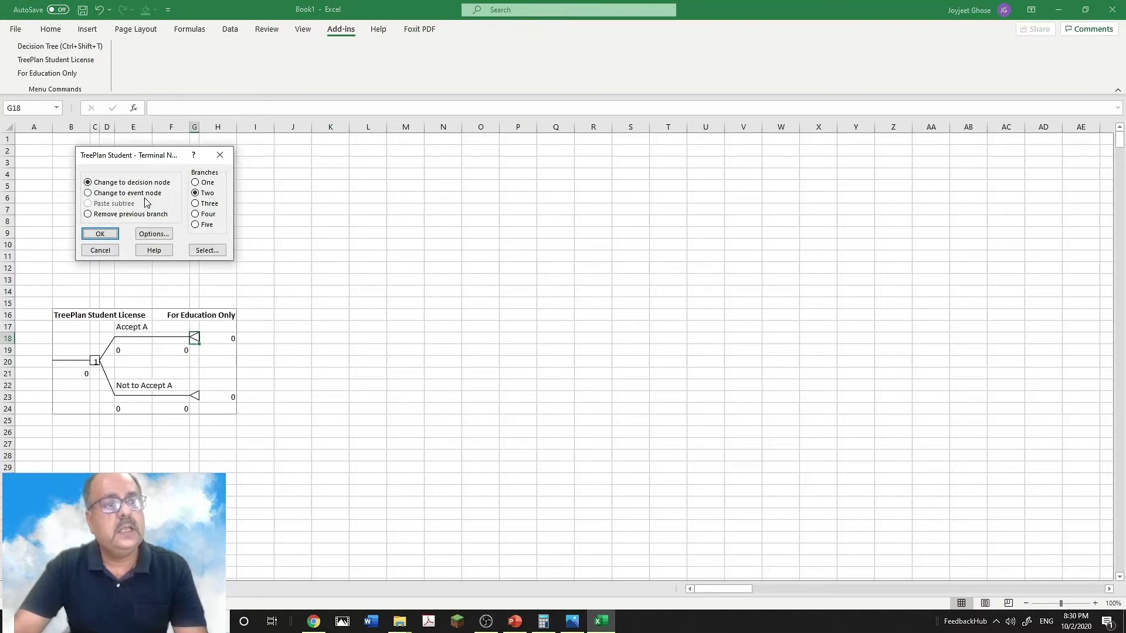
click(130, 194)
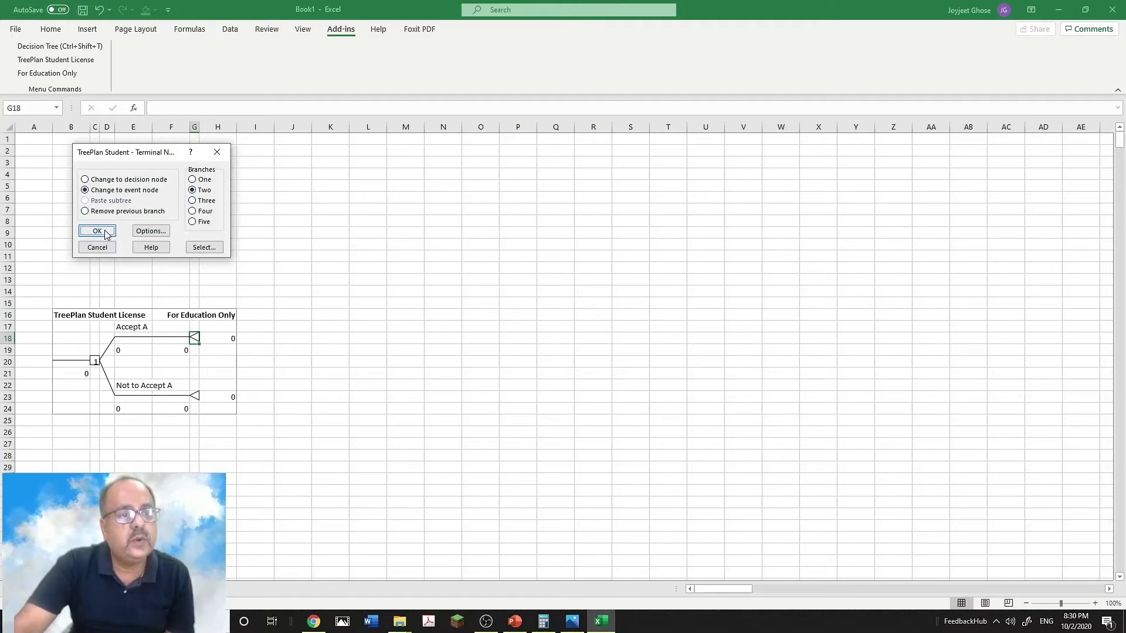
click(151, 231)
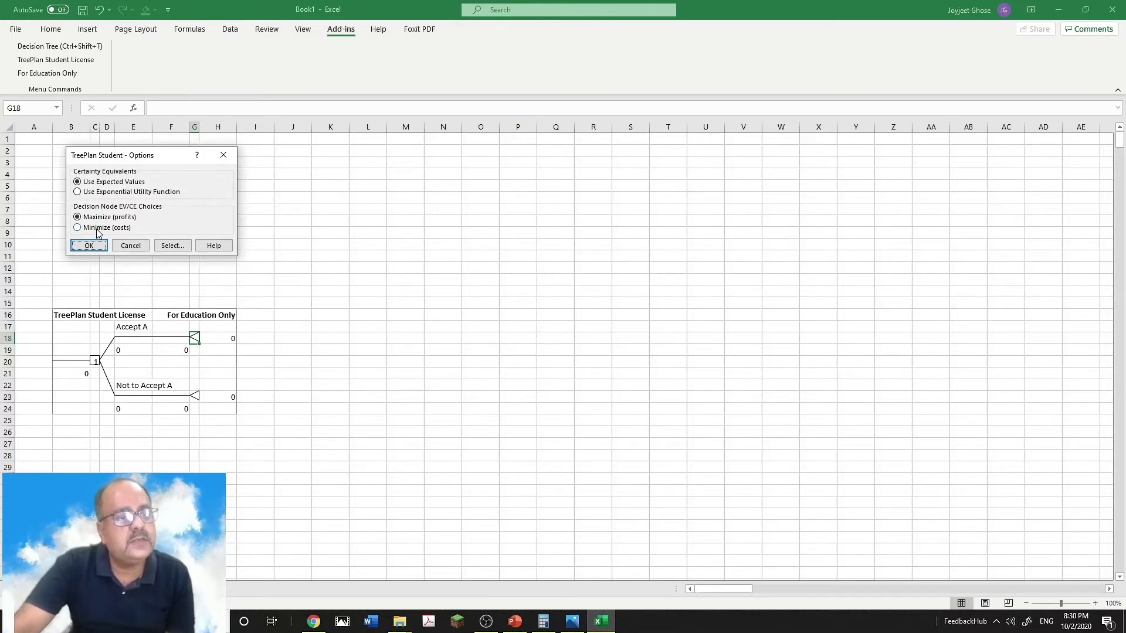
click(89, 245)
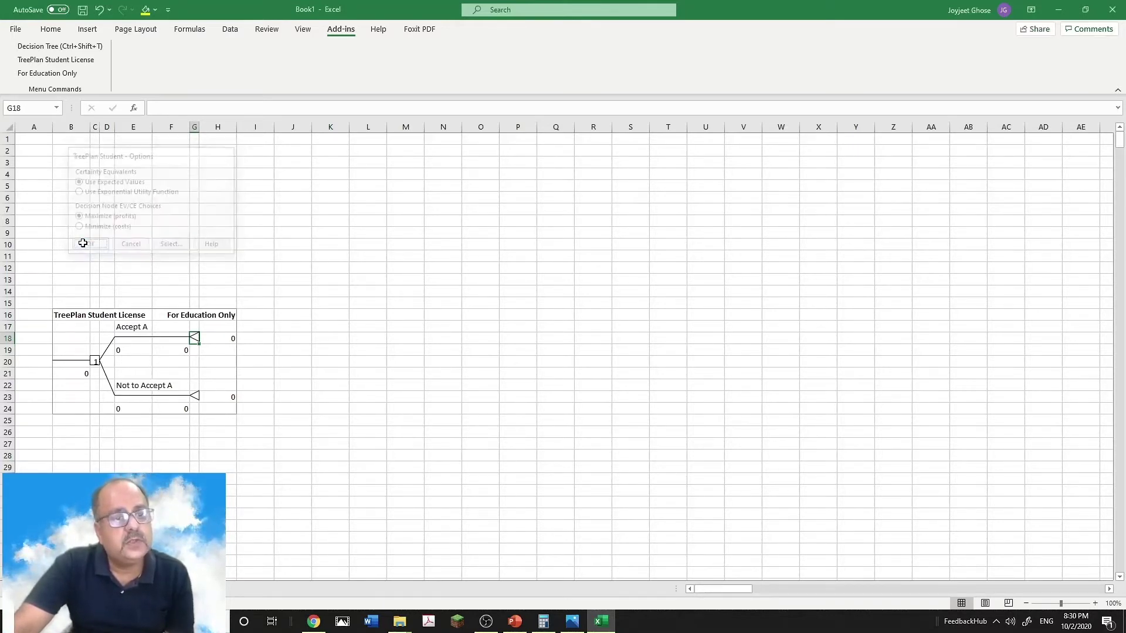
click(73, 47)
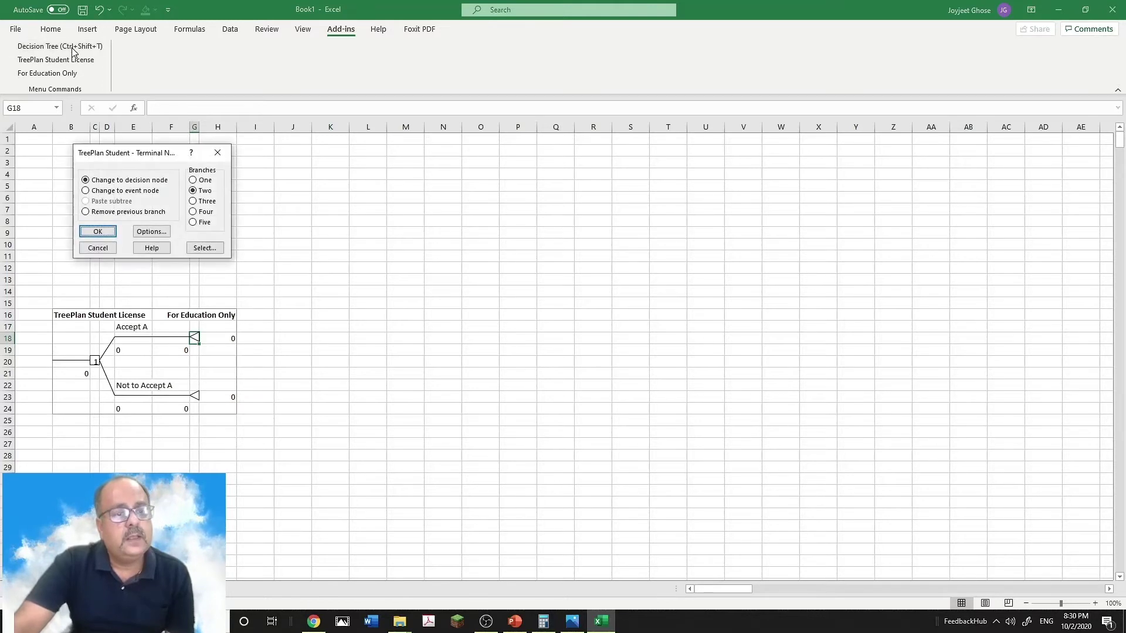
click(86, 190)
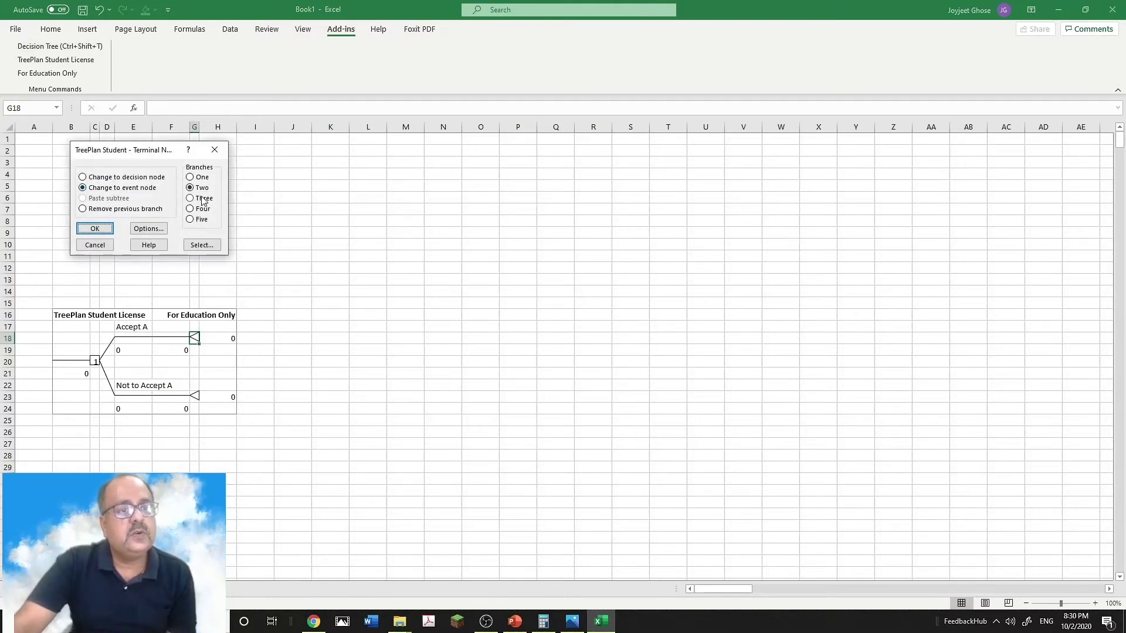
click(92, 228)
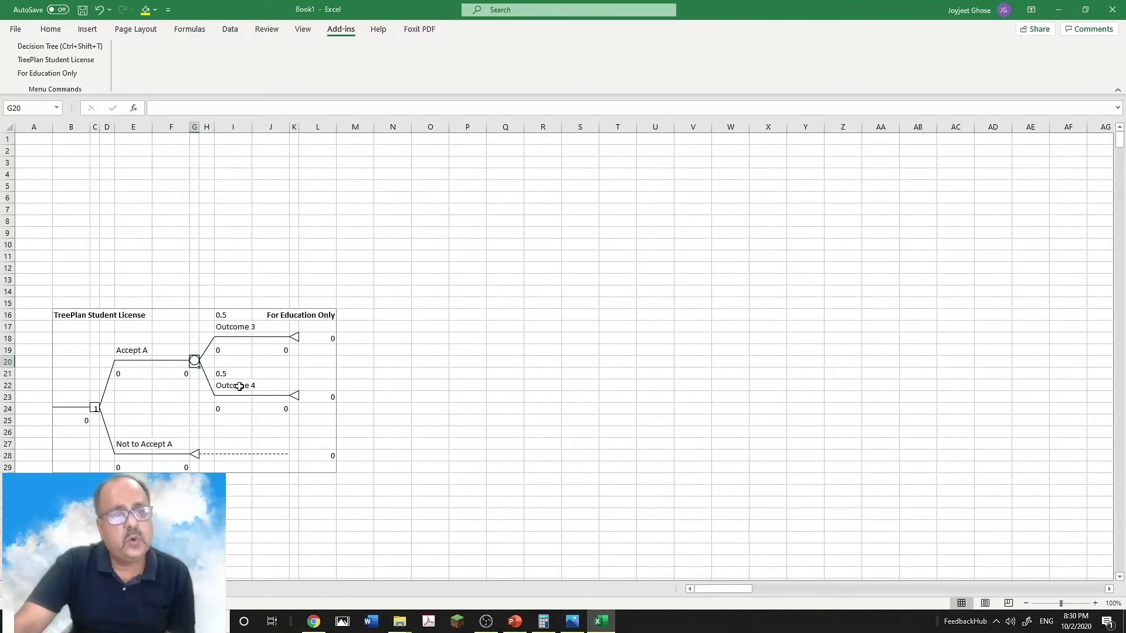
Rename the event node's outcomes: Outcome 3 as "Sells A" and Outcome 4 as "Could not sell A".
click(231, 326)
double_click(231, 325)
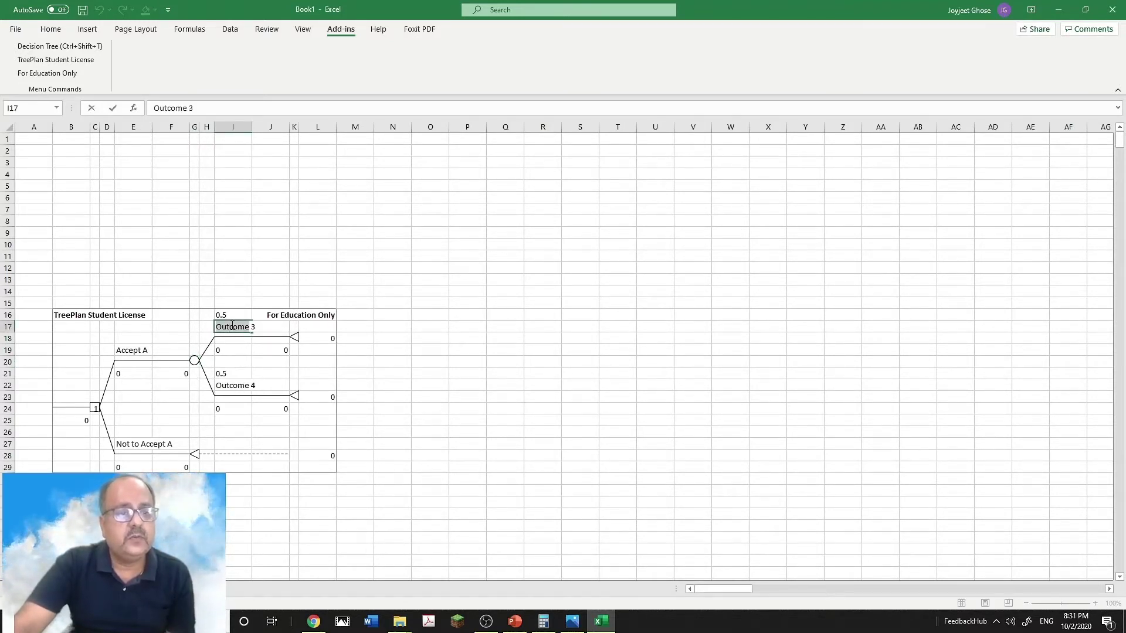
key(BackSpace)
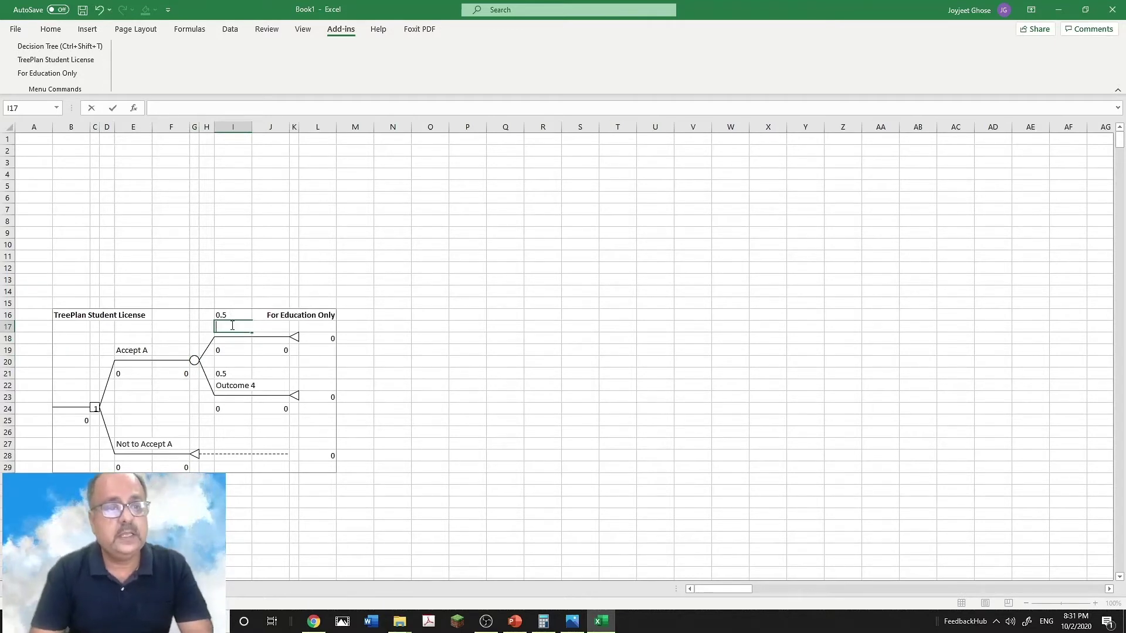
text(Sells)
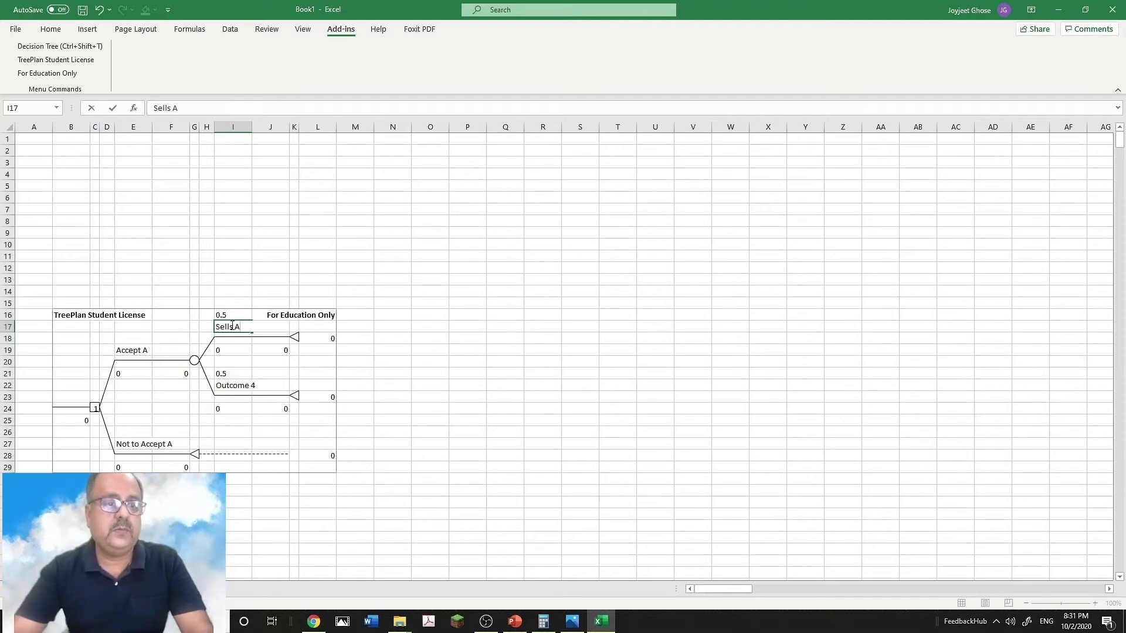
text( A)
click(232, 387)
double_click(233, 387)
key(BackSpace)
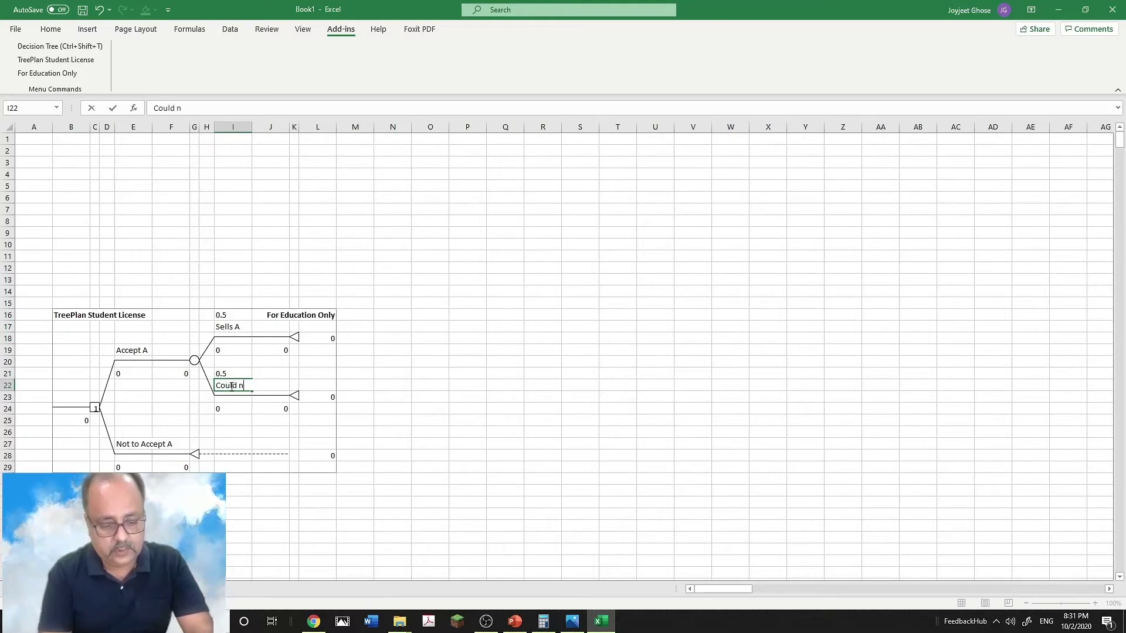
text(Could not sell A)
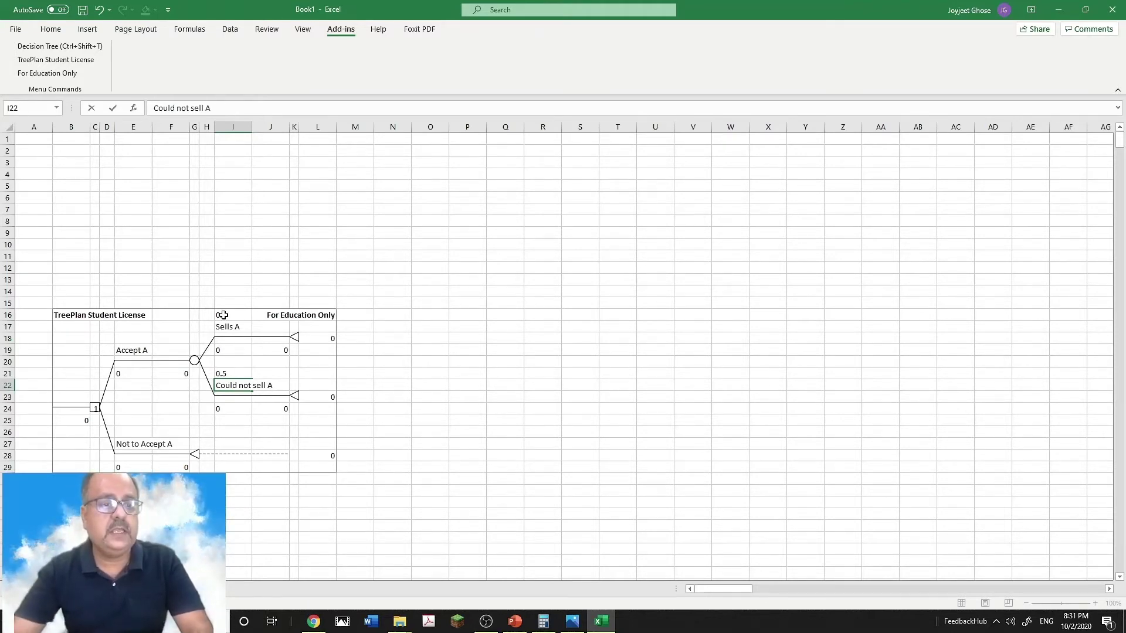
Set the probability of Sells A to 0.7 and the probability of Could not sell A to 0.3.
click(226, 314)
double_click(225, 315)
text(0)
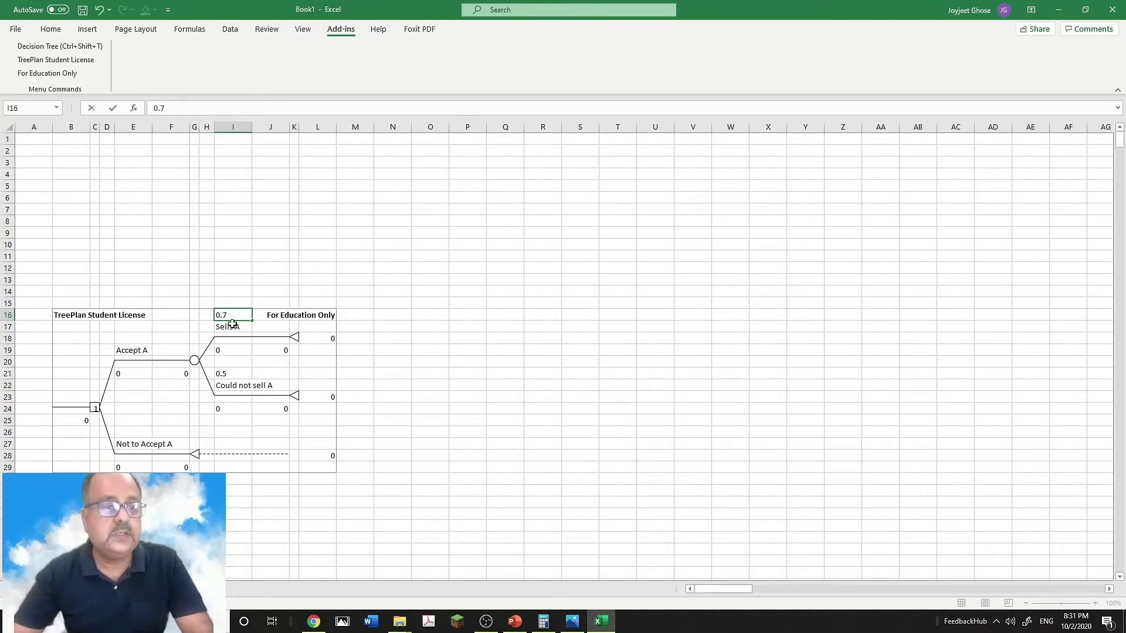
click(227, 373)
double_click(226, 374)
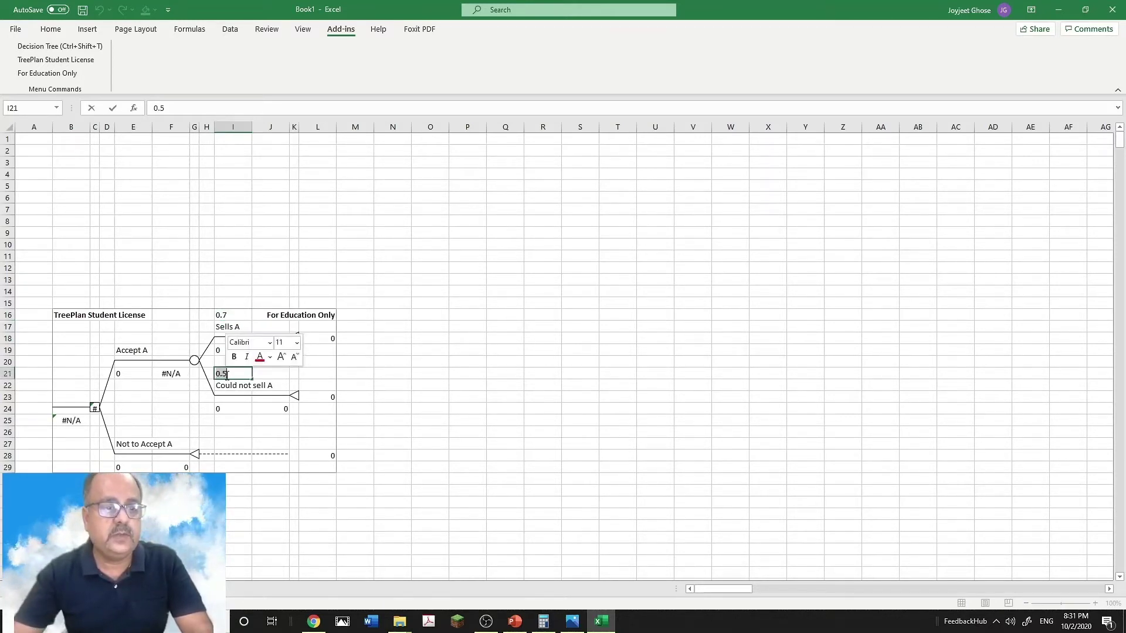
text(0.3)
key(Return)
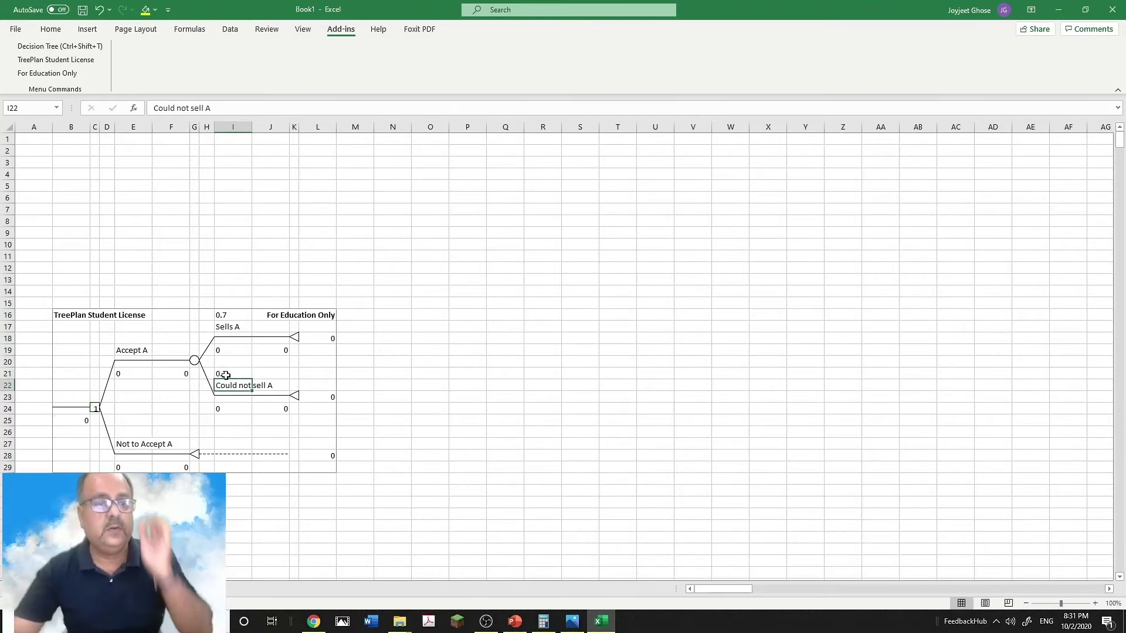
Enter 200 as the cash flow on the Sells A branch in cell I19.
click(225, 349)
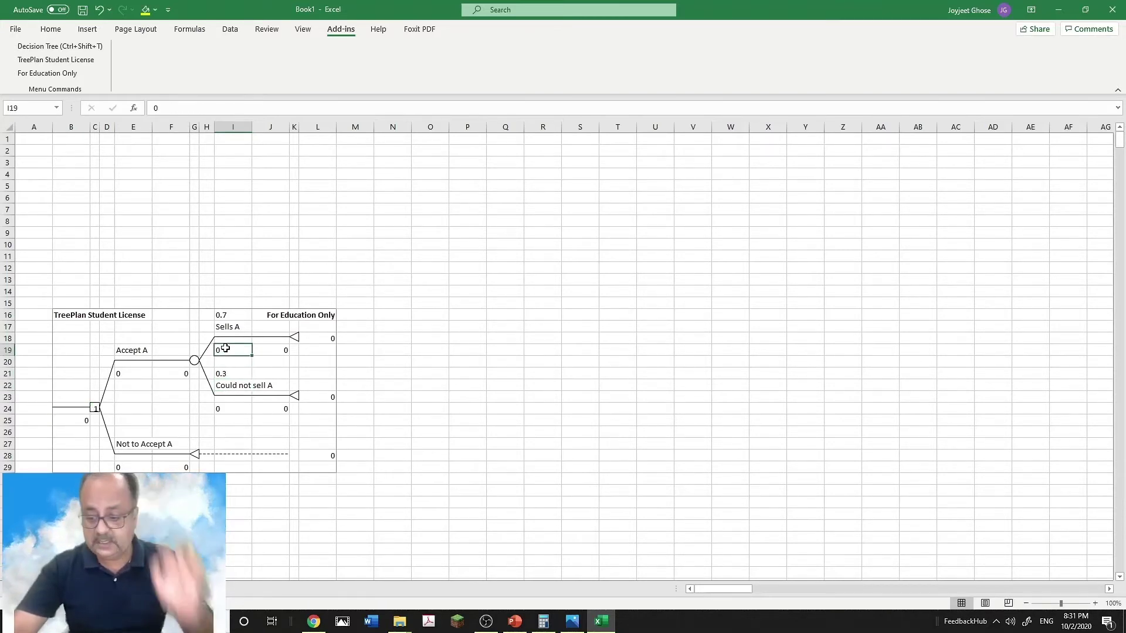
text(2)
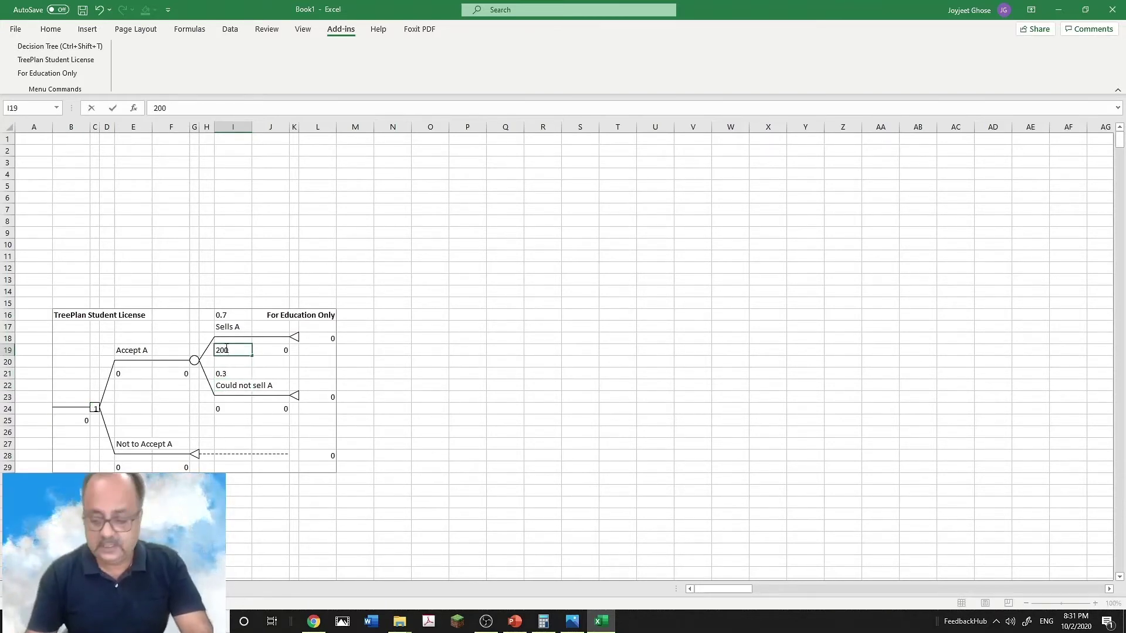
text(00)
key(Return)
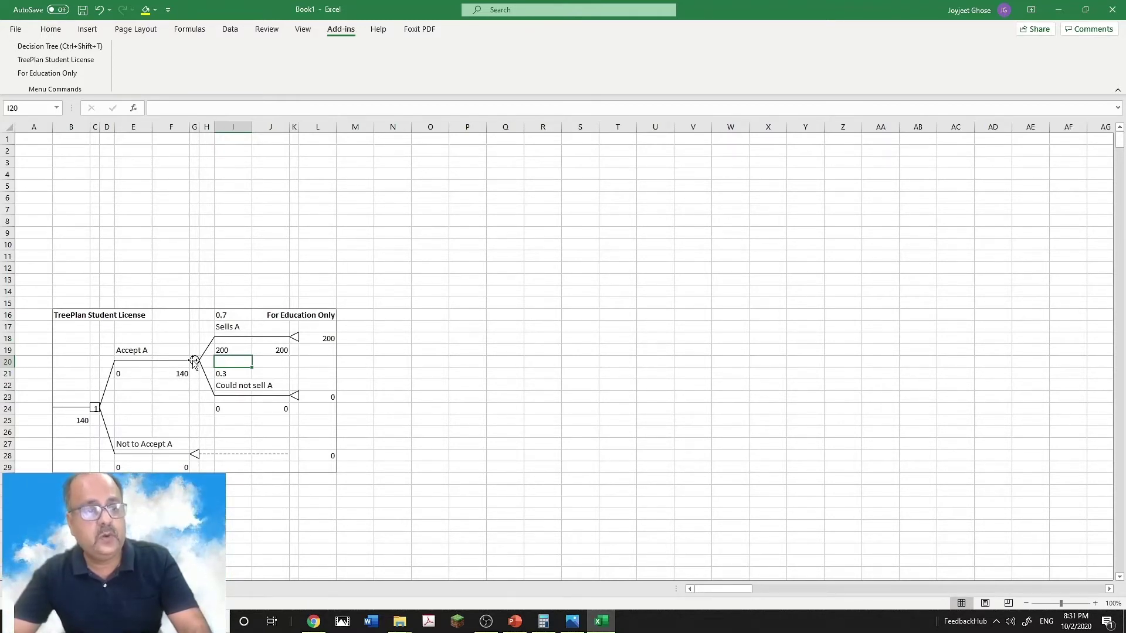
Fill the decision node square with orange and the event node circle with blue.
click(95, 408)
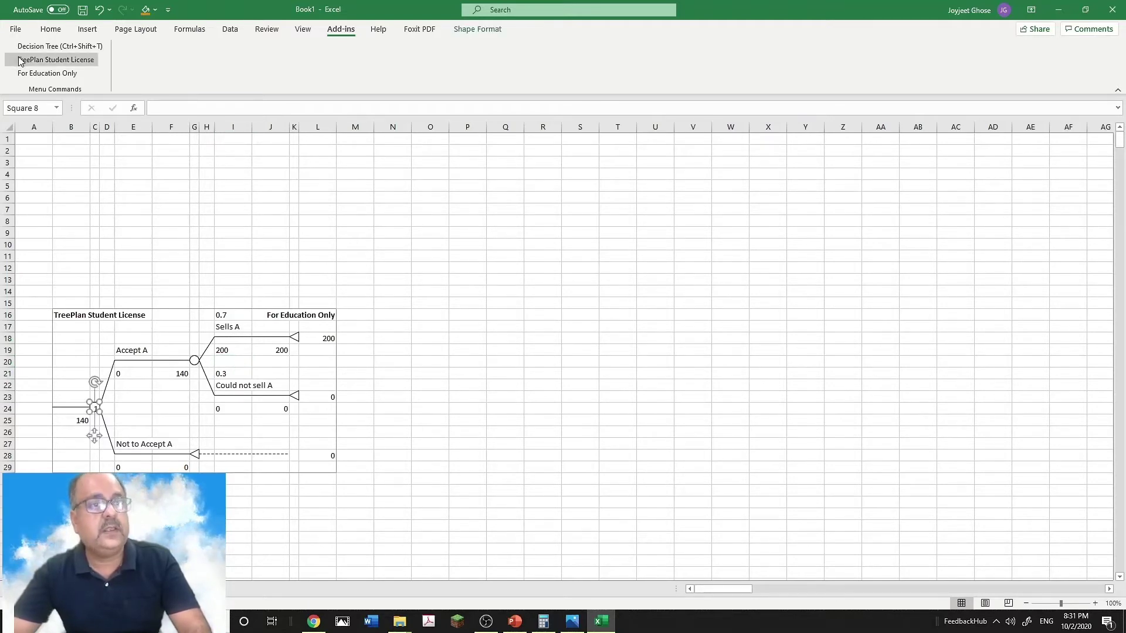
click(50, 29)
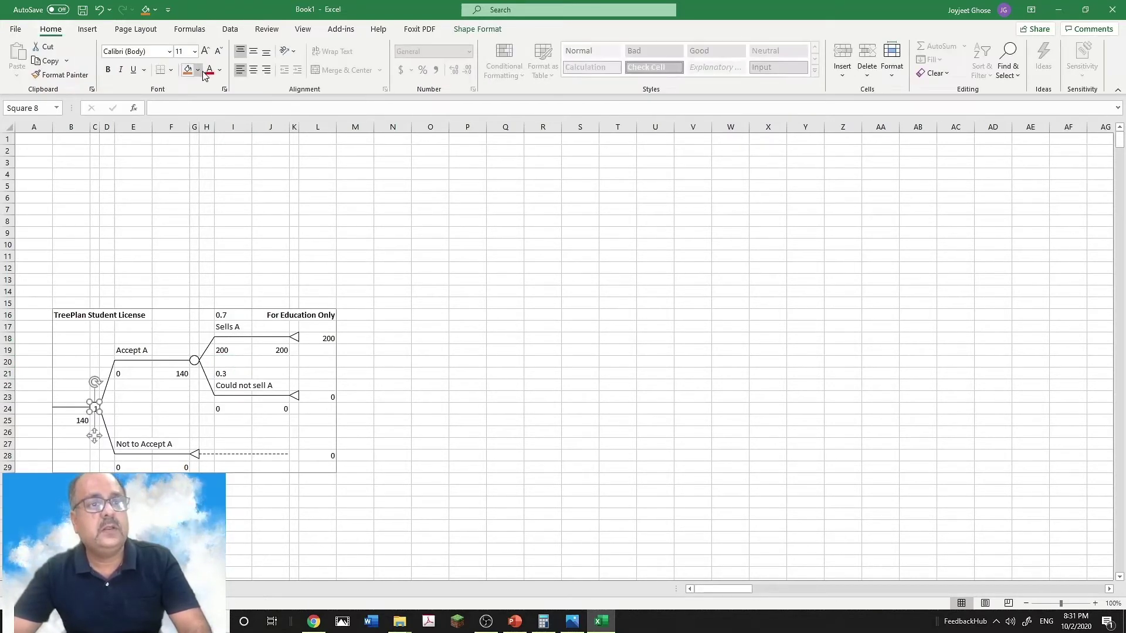
click(167, 398)
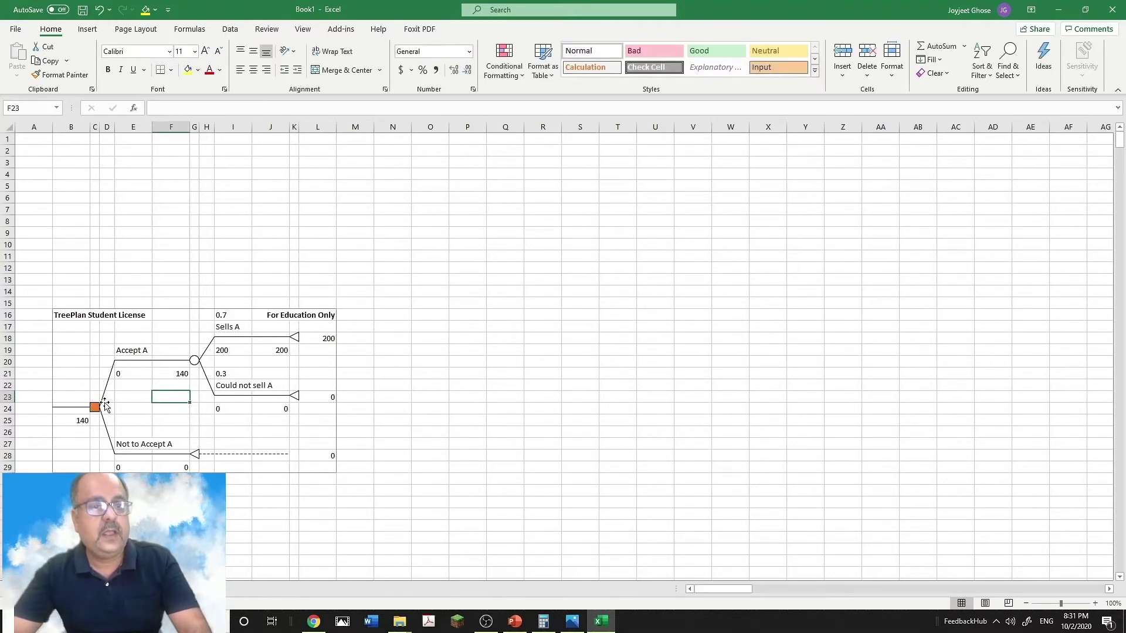
click(195, 360)
click(198, 70)
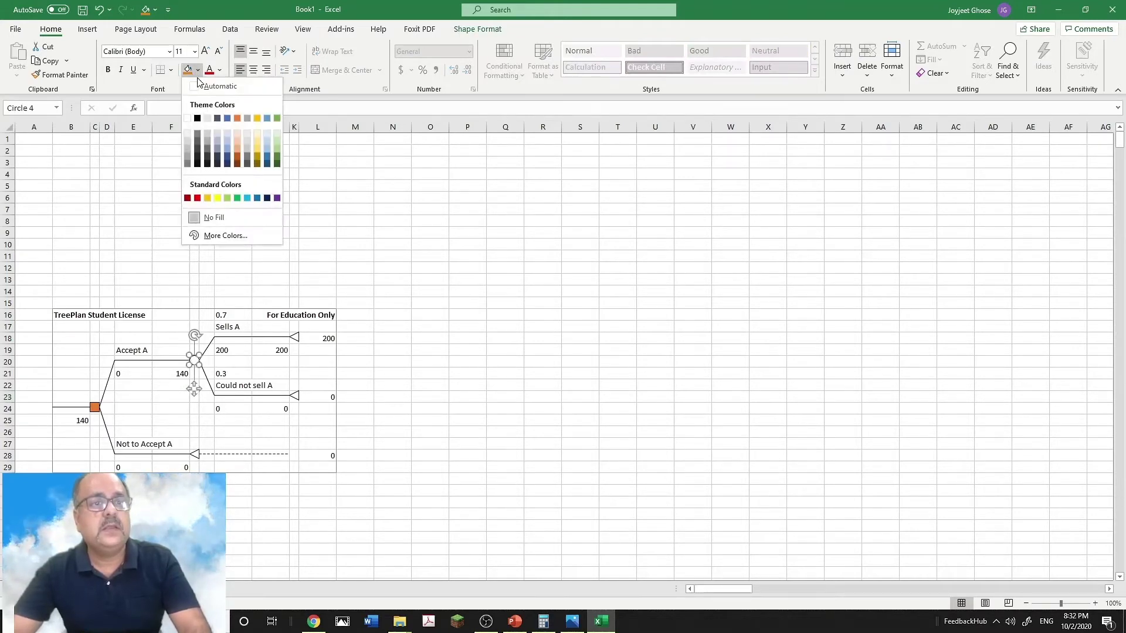
click(227, 118)
click(327, 227)
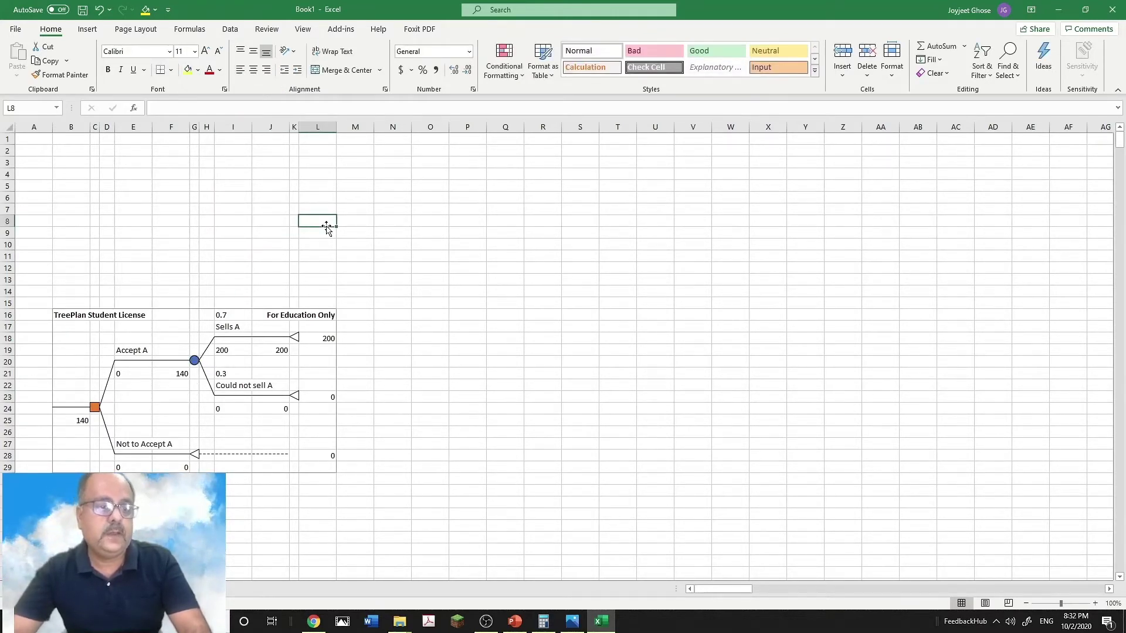
Fill the terminal triangles of the Not to Accept A and Could not sell A branches with light green.
click(294, 339)
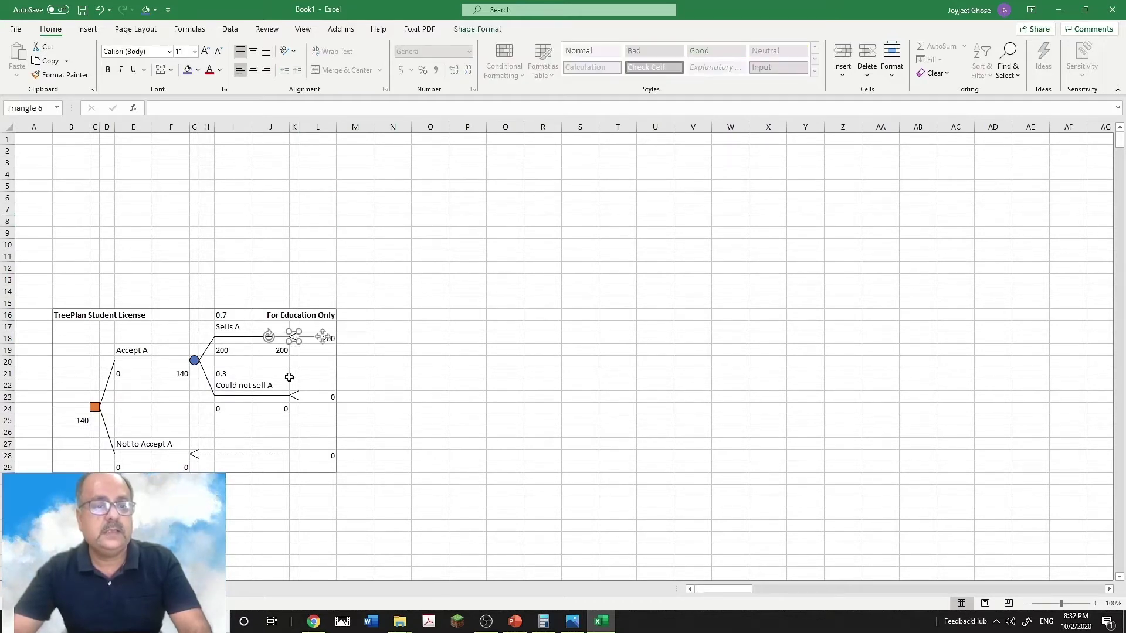
click(194, 456)
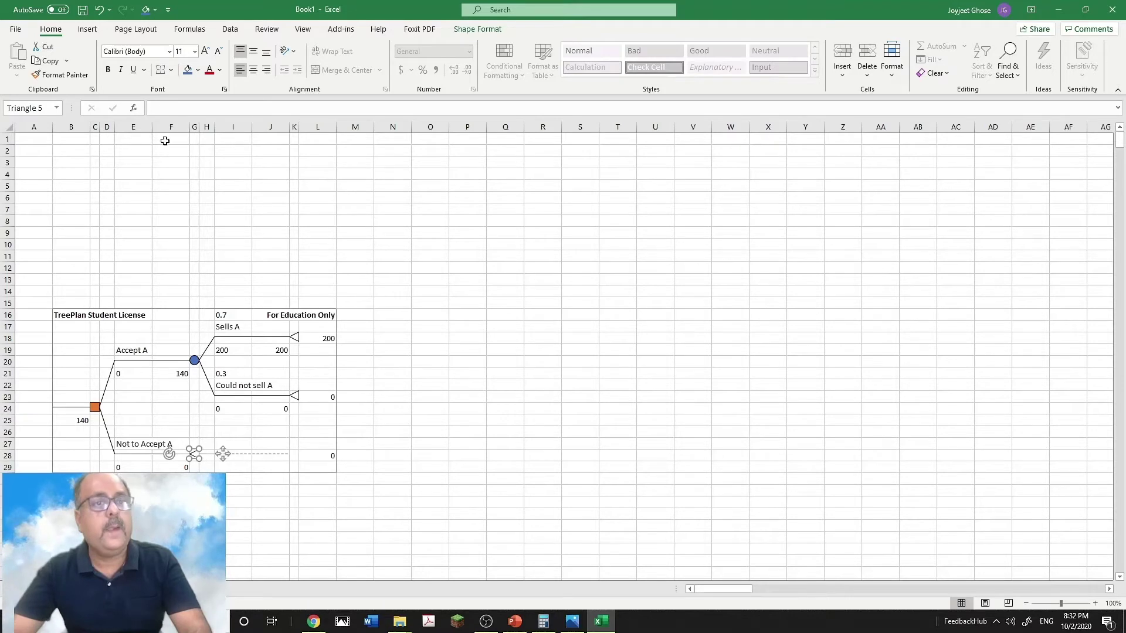
click(198, 69)
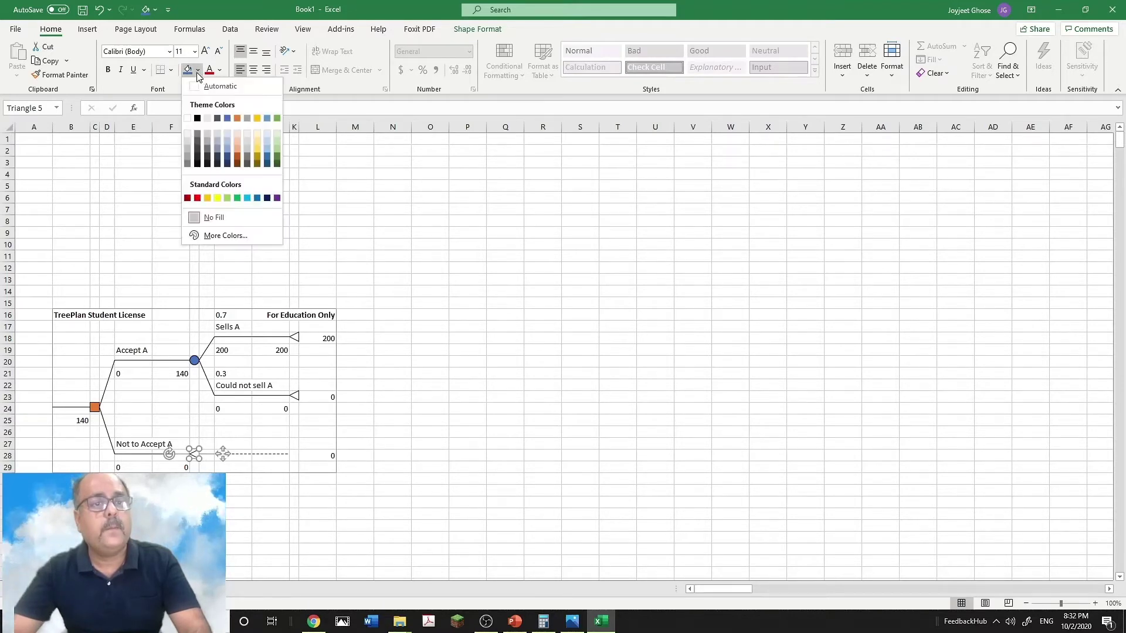
click(227, 198)
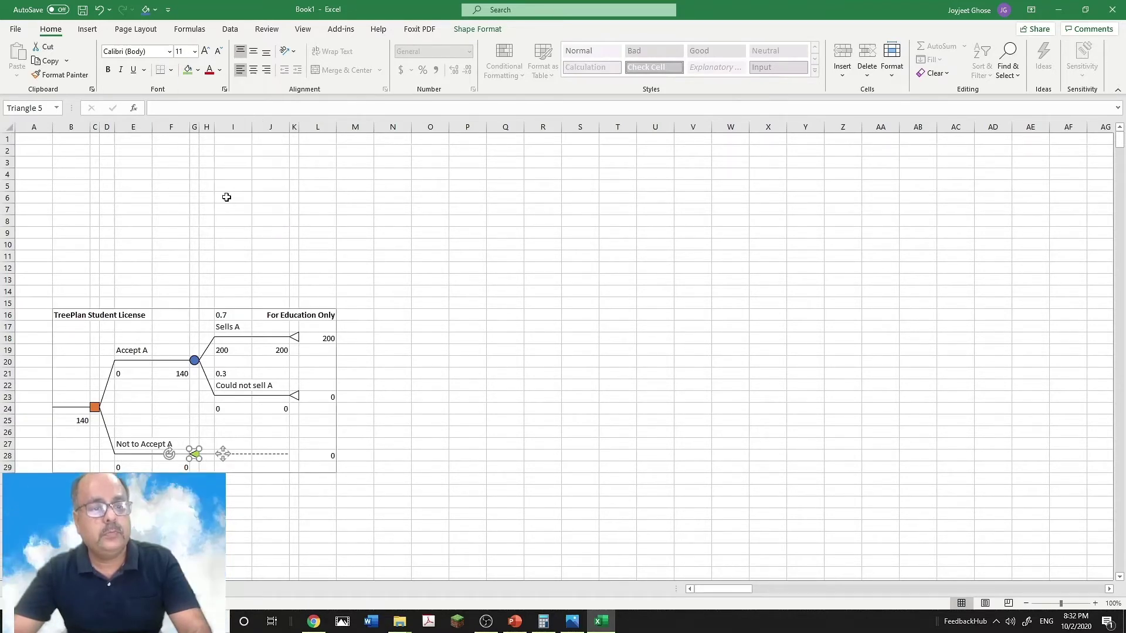
click(296, 395)
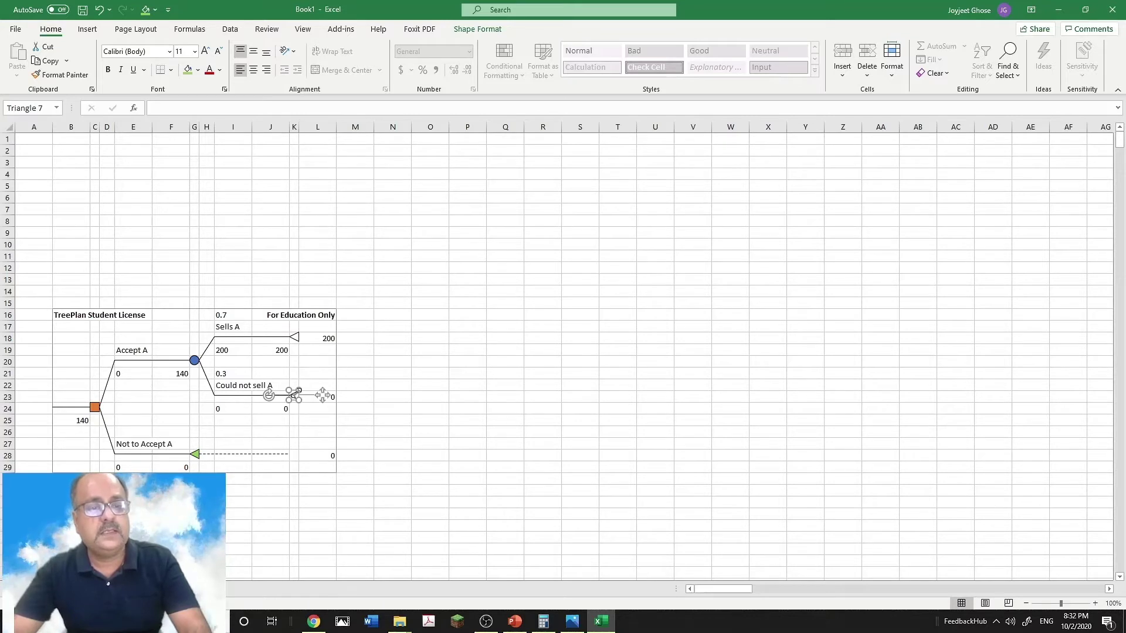
click(187, 69)
click(421, 359)
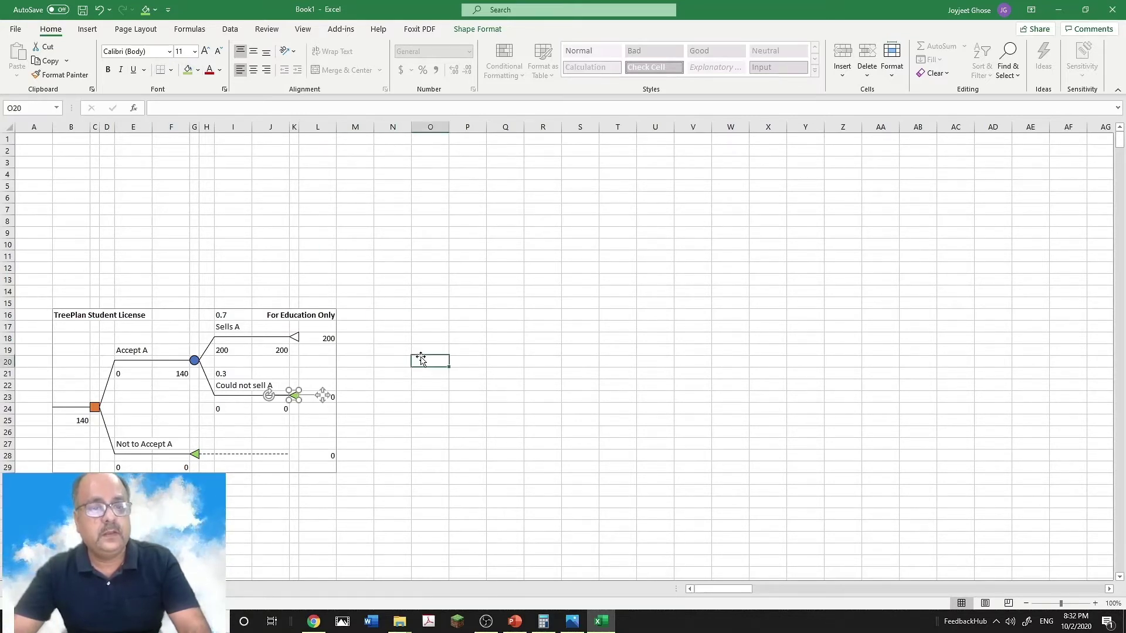
Change the terminal node of the Sells A branch to a decision node with two branches.
click(293, 352)
key(Up)
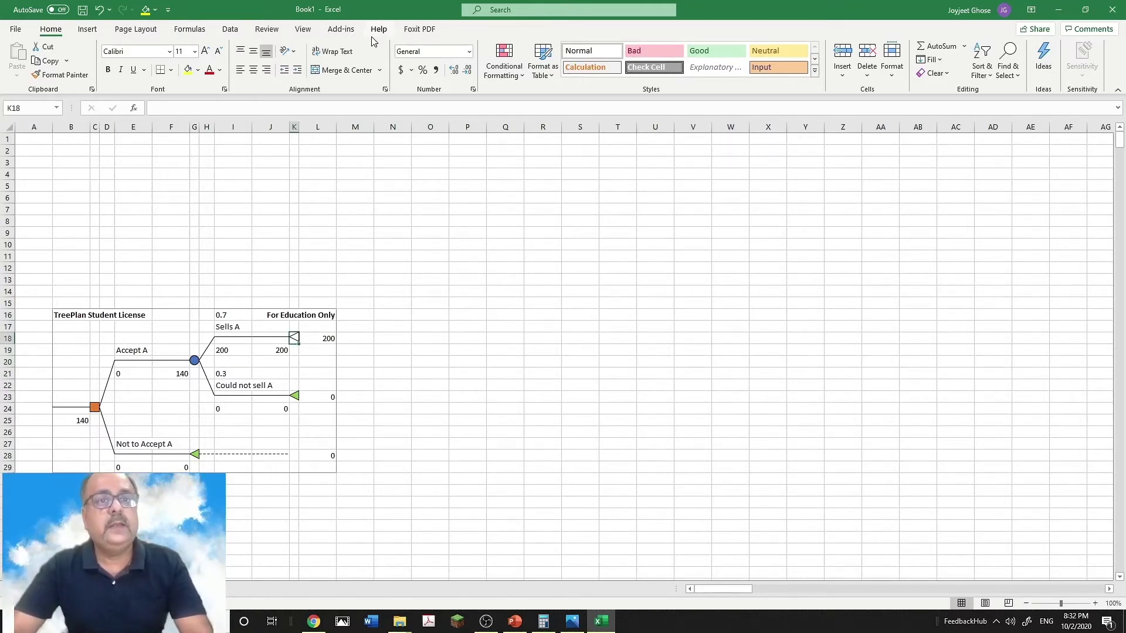
click(341, 28)
click(56, 47)
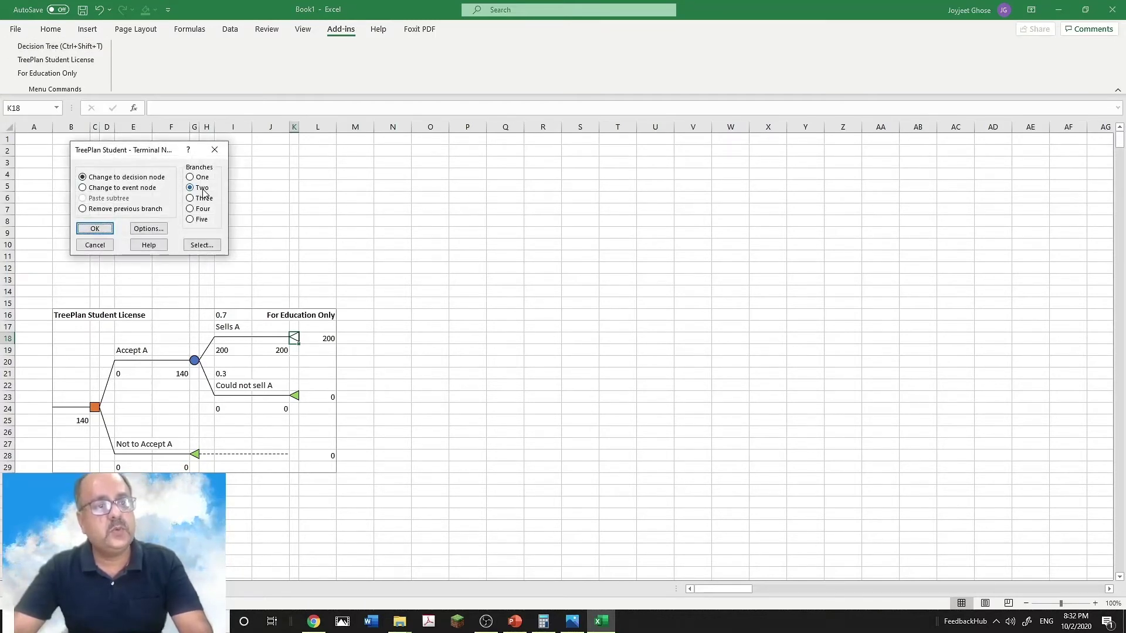
click(98, 229)
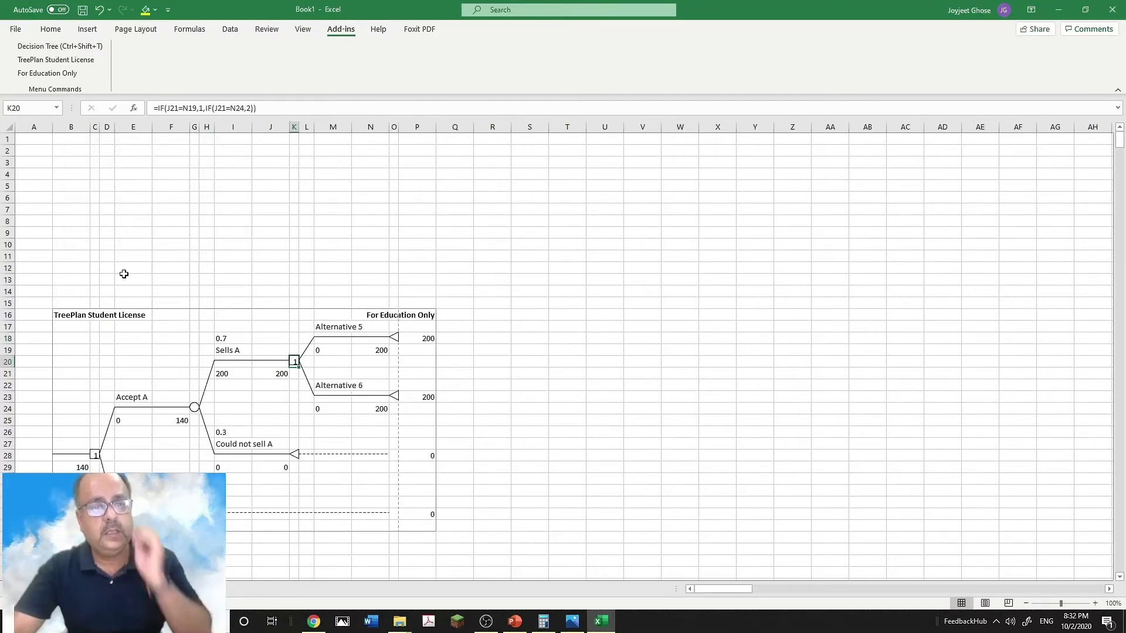
Label the upper branch of the decision node after Sells A as "Accepts to sell B" in cell M17.
click(336, 330)
double_click(336, 330)
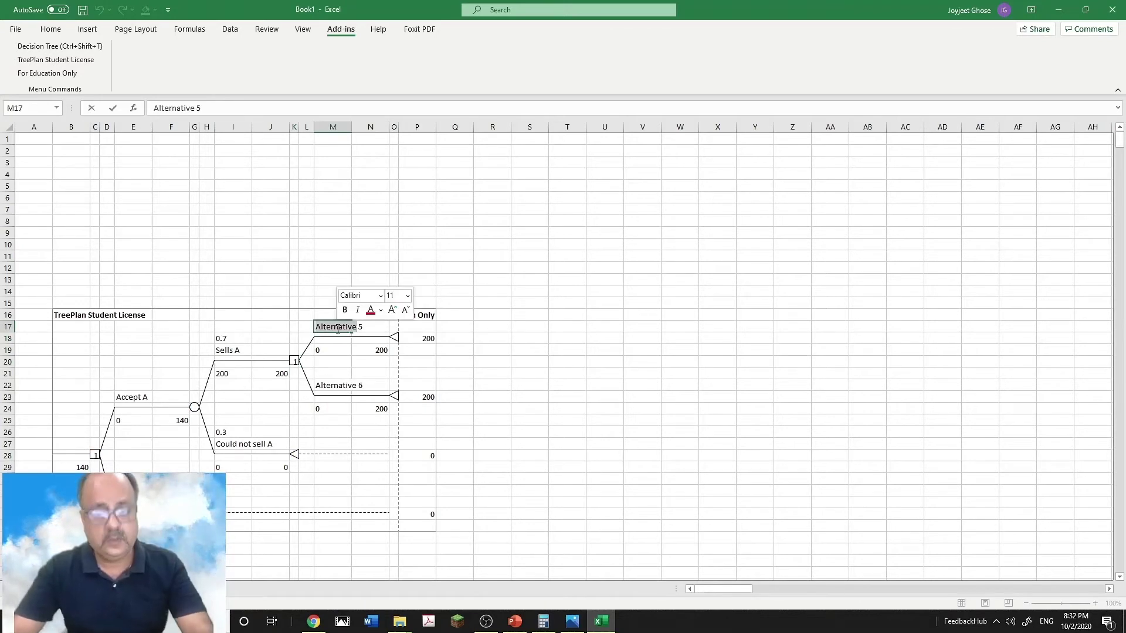
text(5)
text(cc)
text(epts)
text( to se)
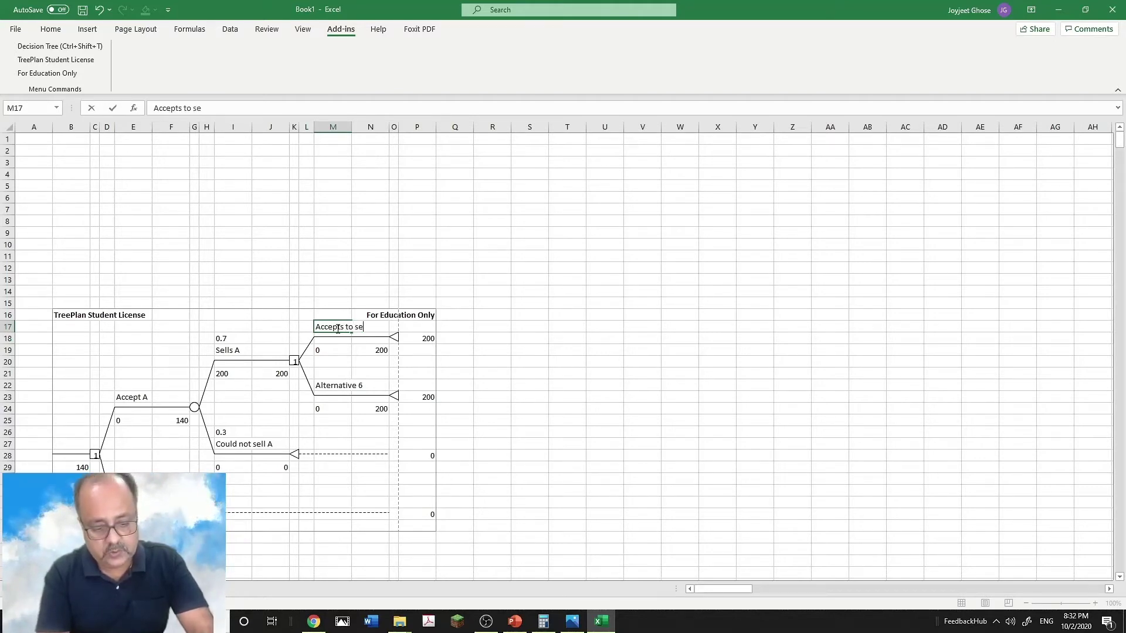
text(ll B)
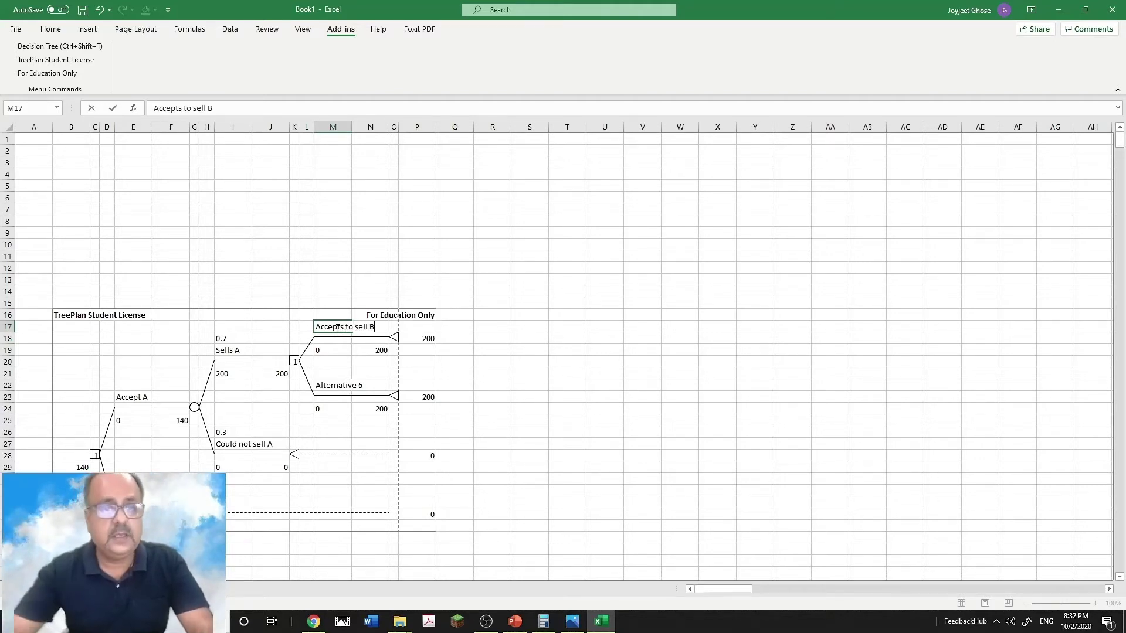
Reuse the Accepts to sell B label for the lower branch in cell M22, changed to "Accepts to sell C".
triple_click(338, 329)
key(ctrl+c)
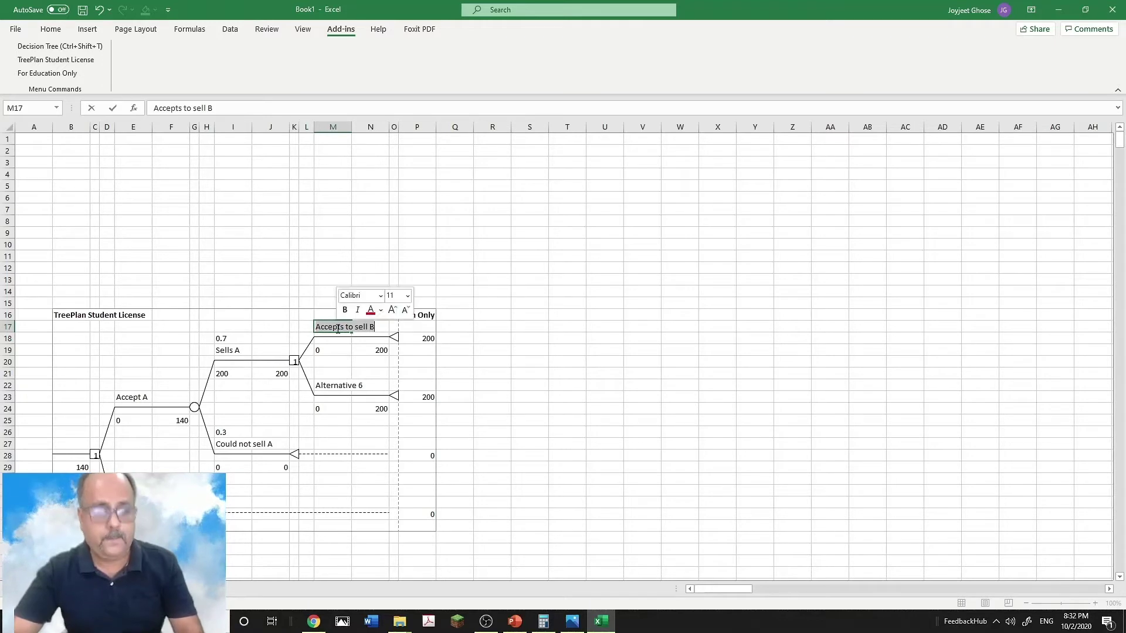
click(339, 387)
double_click(339, 388)
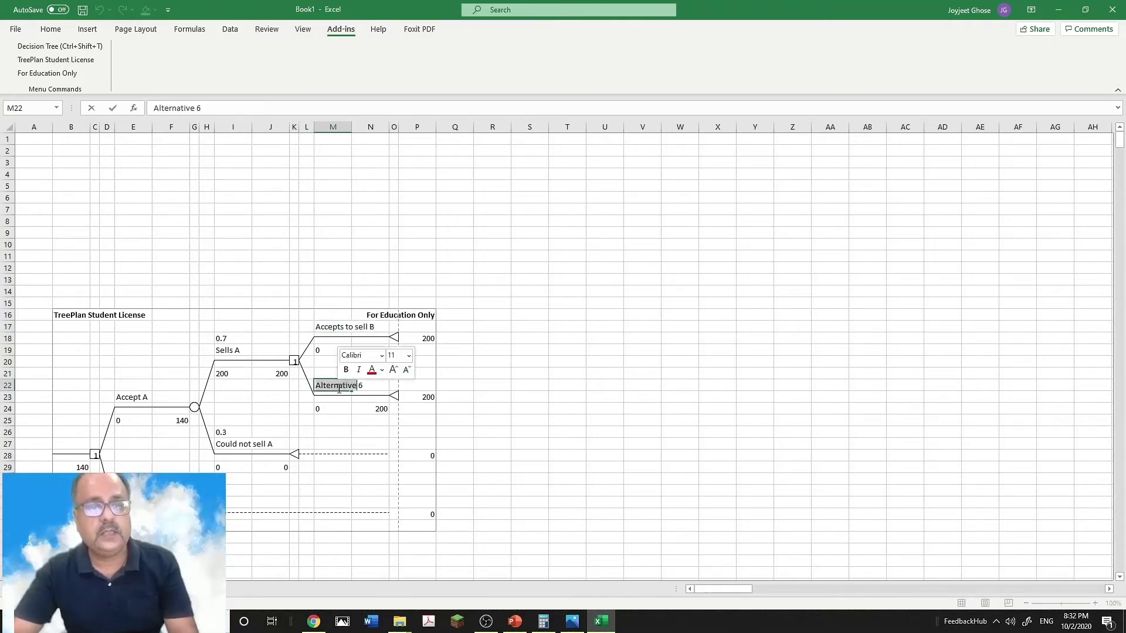
key(BackSpace)
key(ctrl+v)
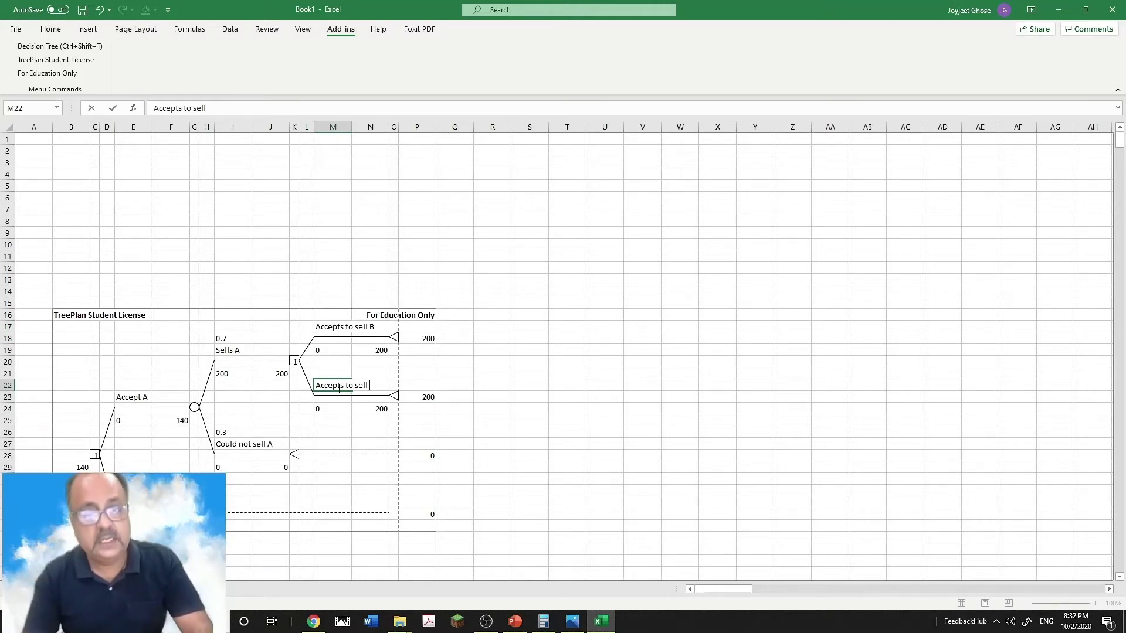
click(388, 444)
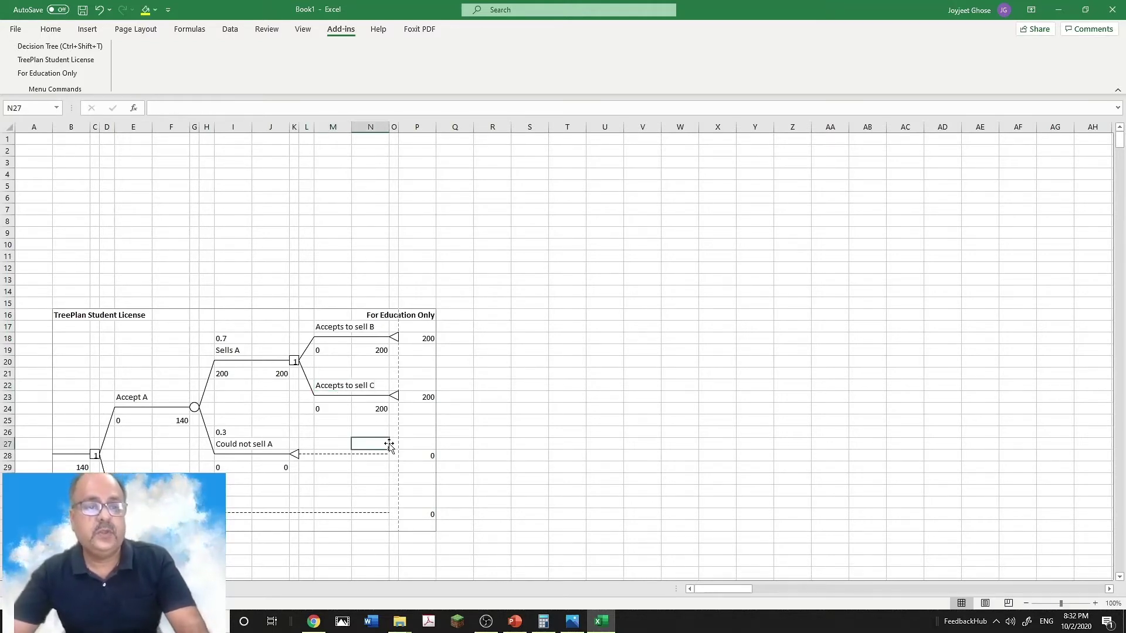
Change the terminal node of the Accepts to sell B branch to an event node with two branches.
click(295, 355)
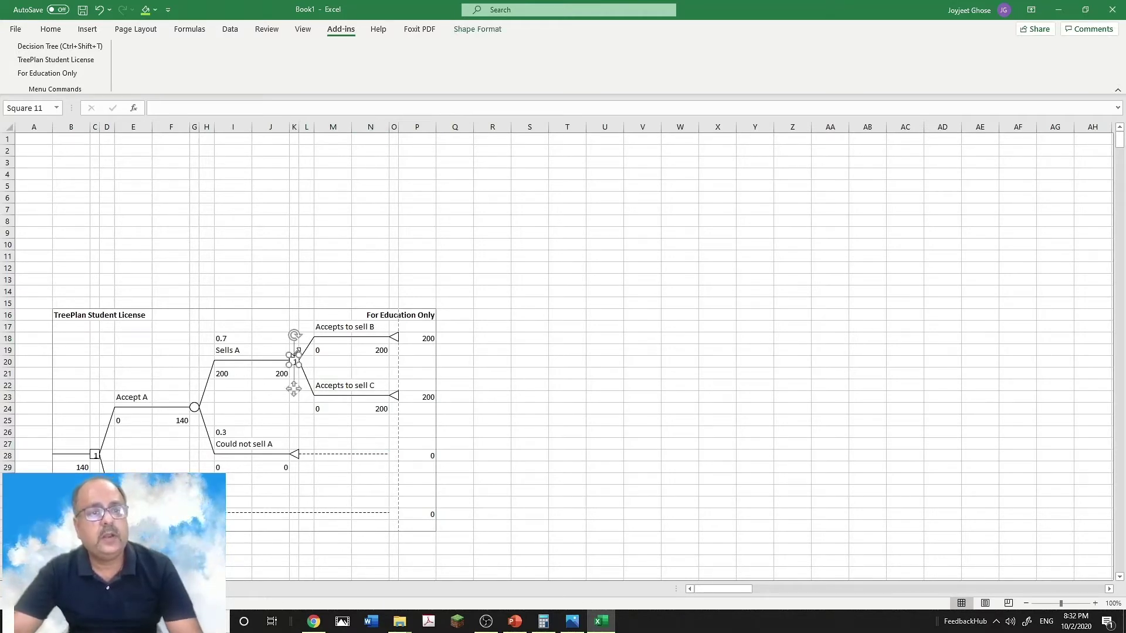
scroll(295, 355, down, 2)
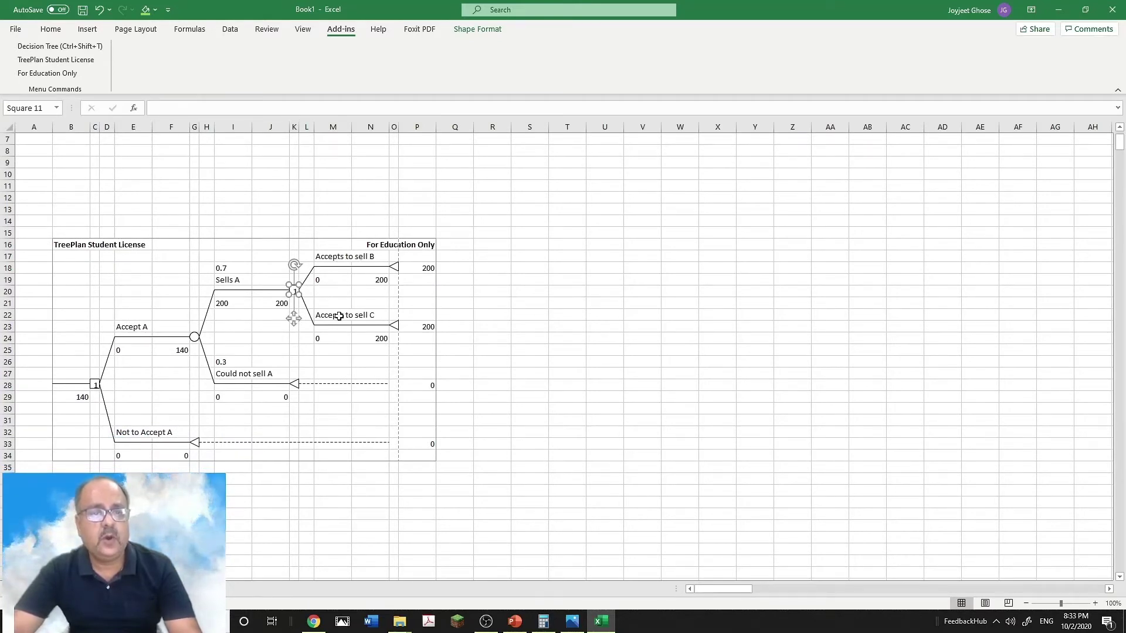
click(393, 280)
key(Up)
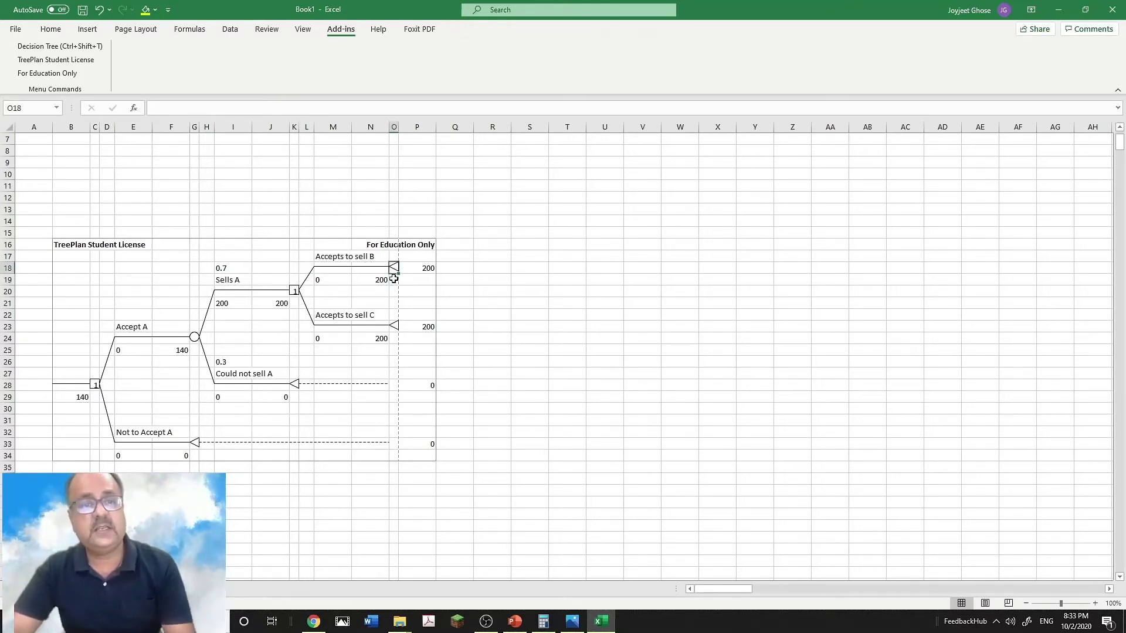
click(89, 45)
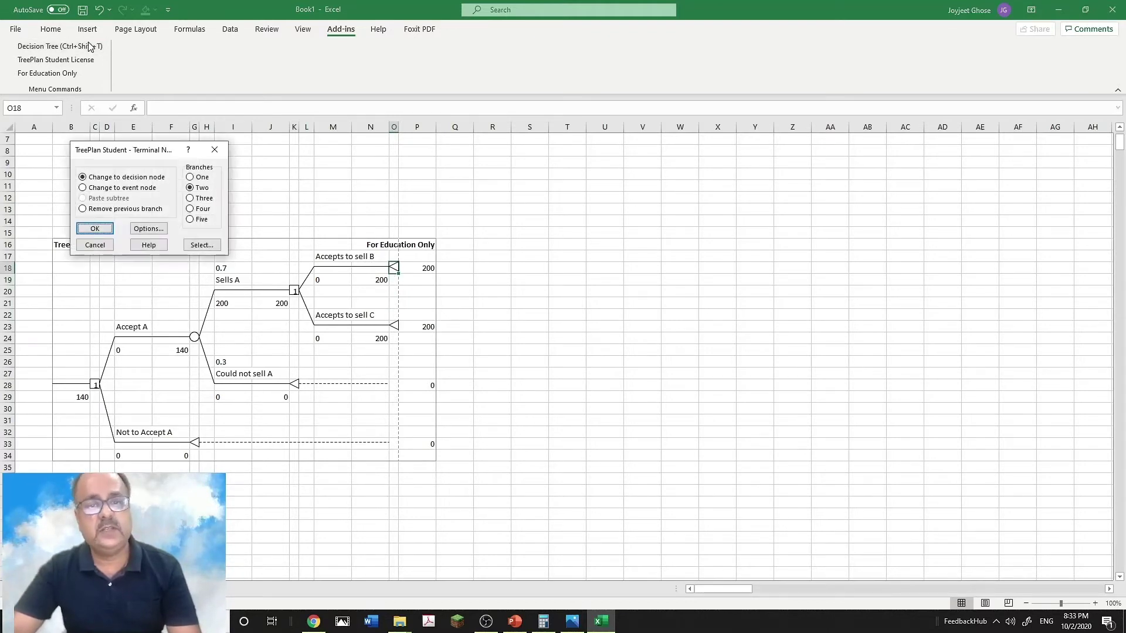
click(134, 188)
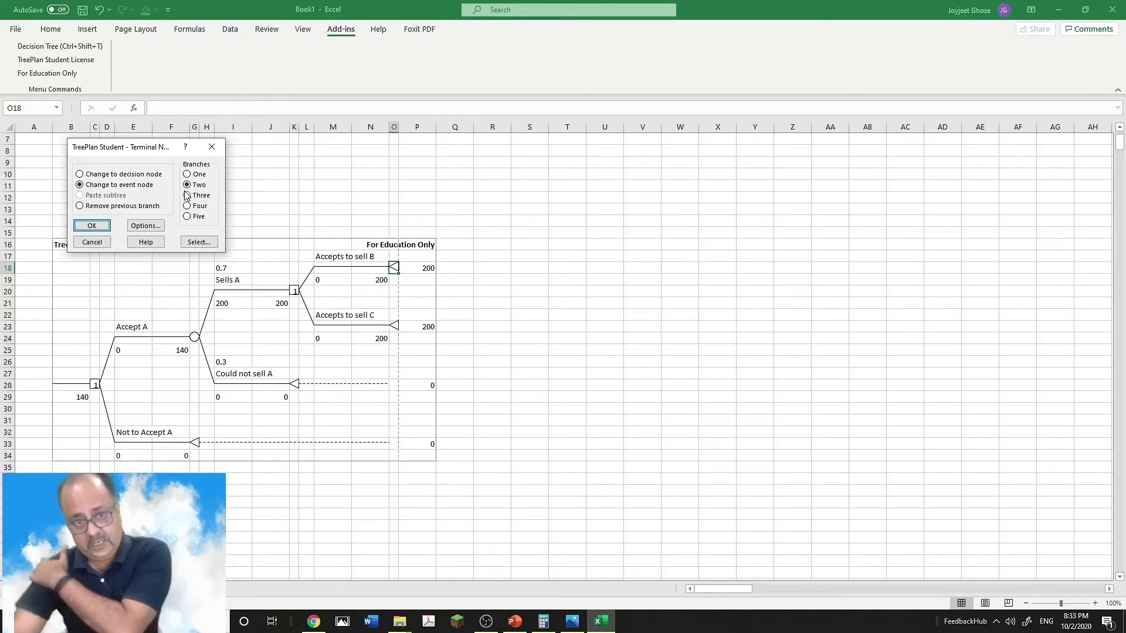
click(92, 225)
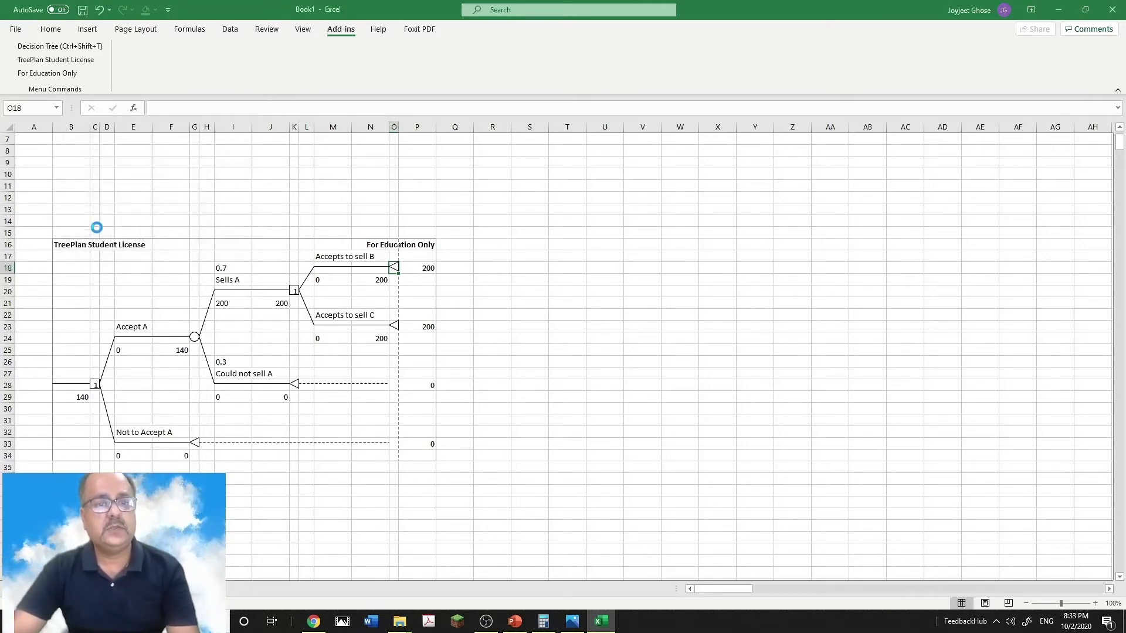
Label the two outcomes of the Accepts to sell B event node "Sells B" and "Could not sell B".
click(435, 256)
triple_click(435, 255)
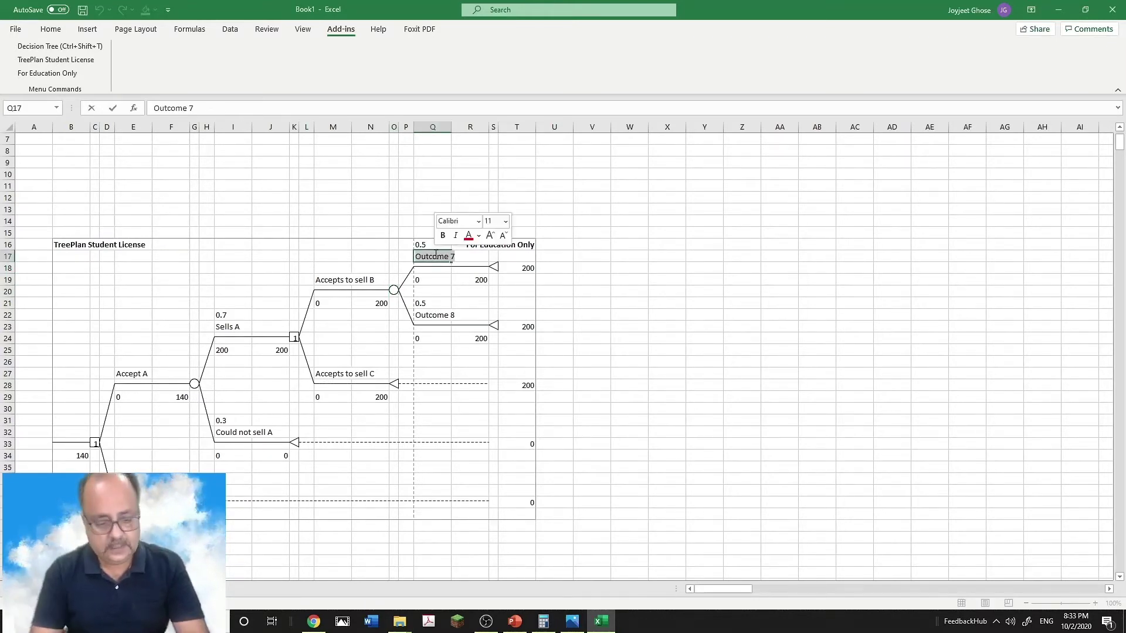
text(Sells B)
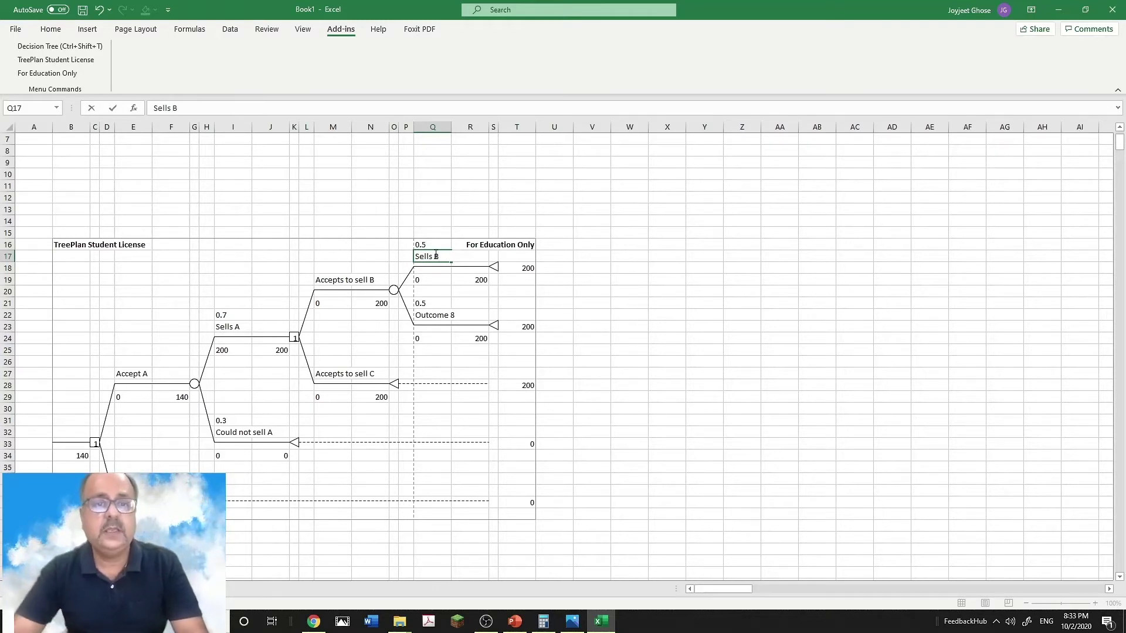
triple_click(435, 314)
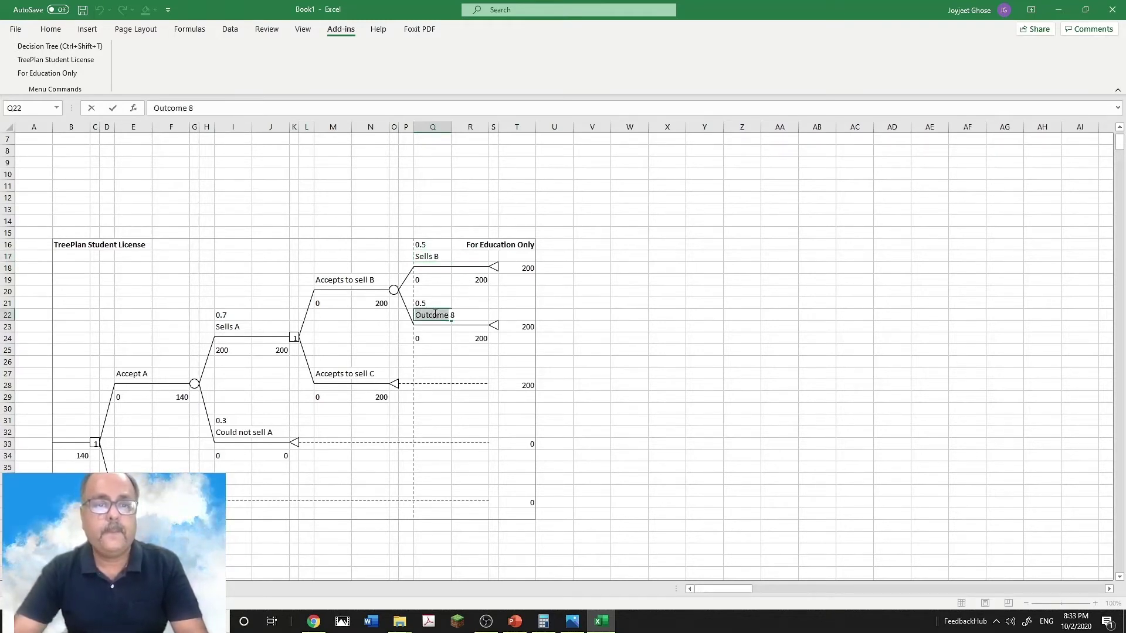
text(Could not sell)
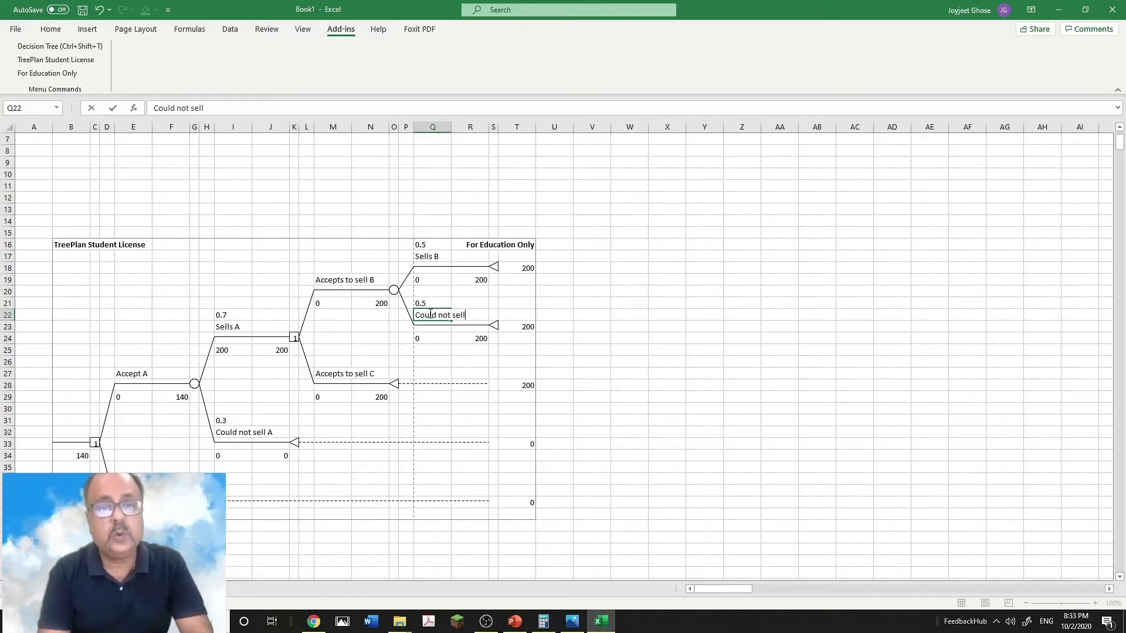
text( B)
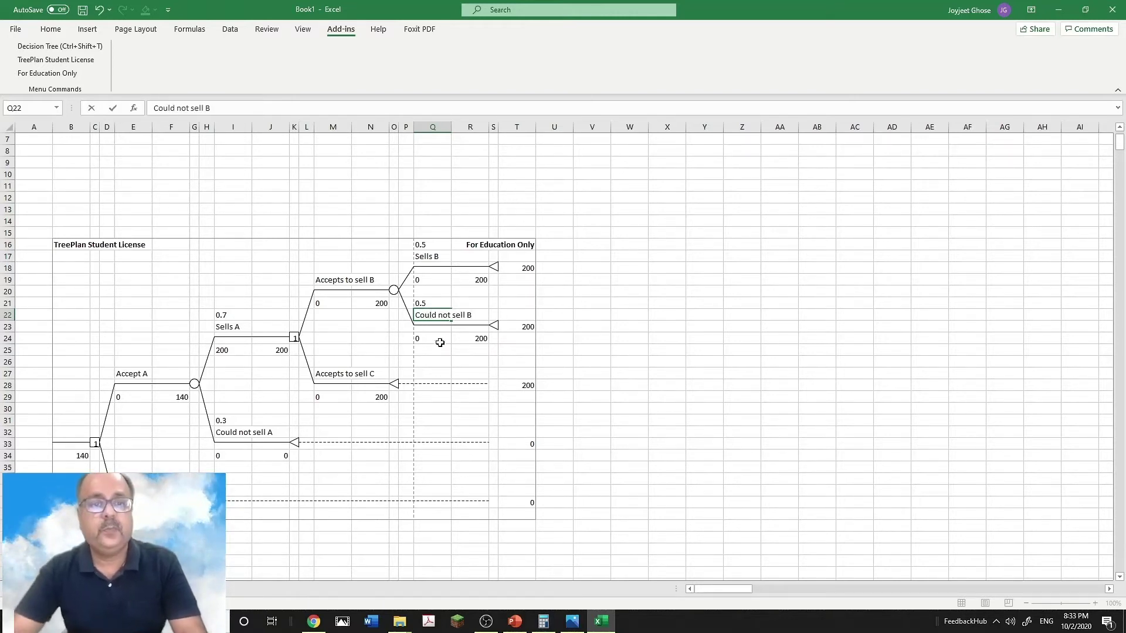
click(440, 339)
Set the probabilities to 0.6 for Sells B and 0.4 for Could not sell B.
click(429, 244)
text(0)
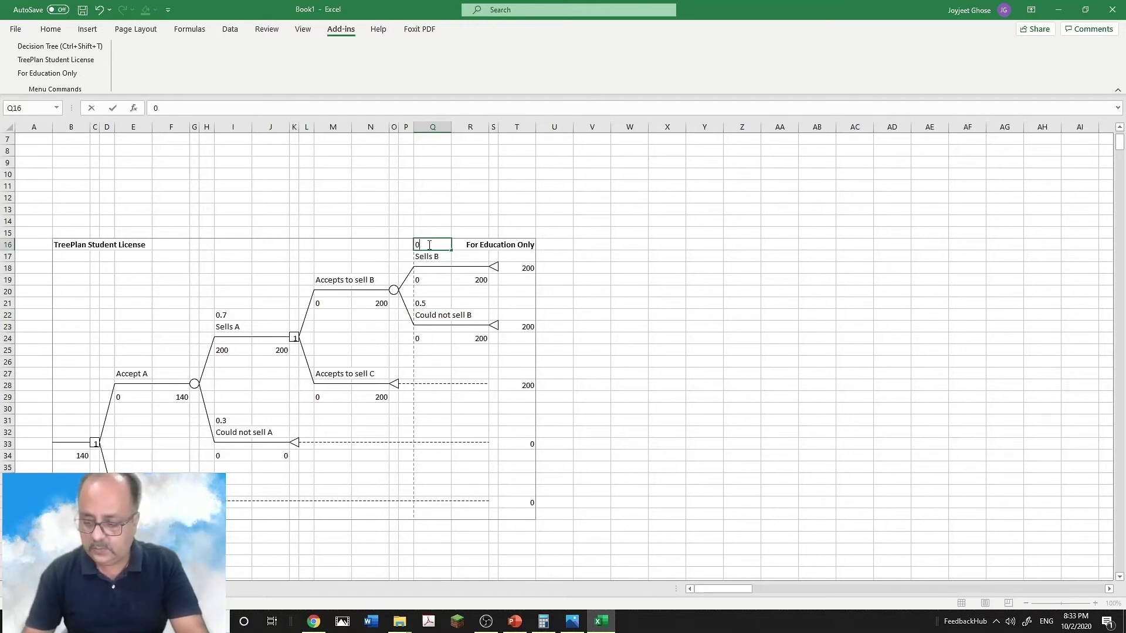
click(422, 301)
text(0.4)
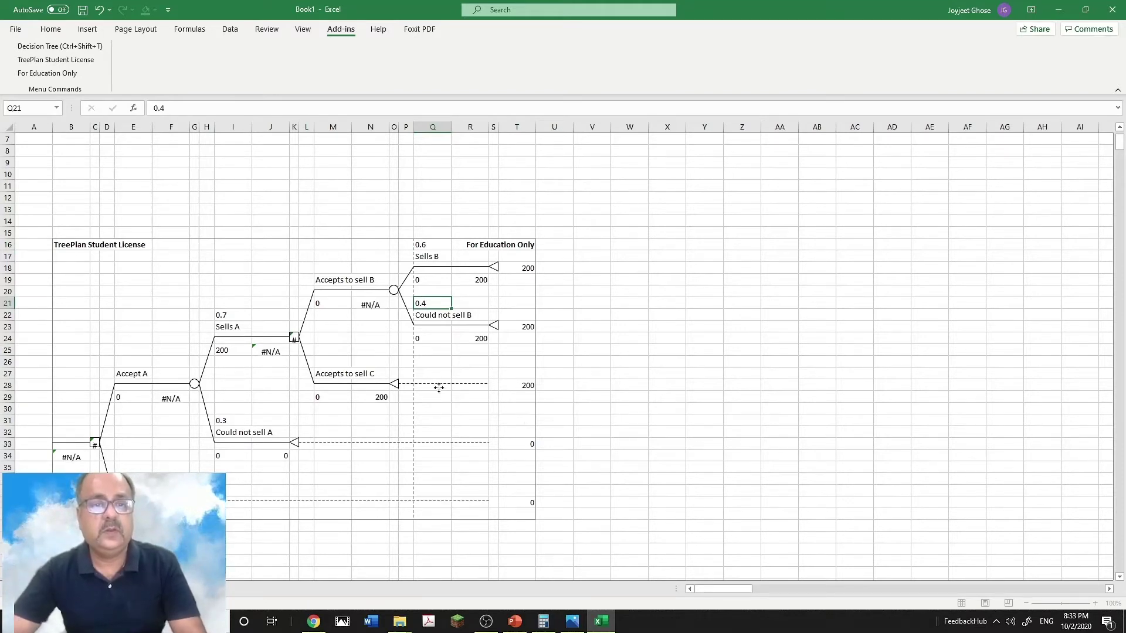
click(438, 386)
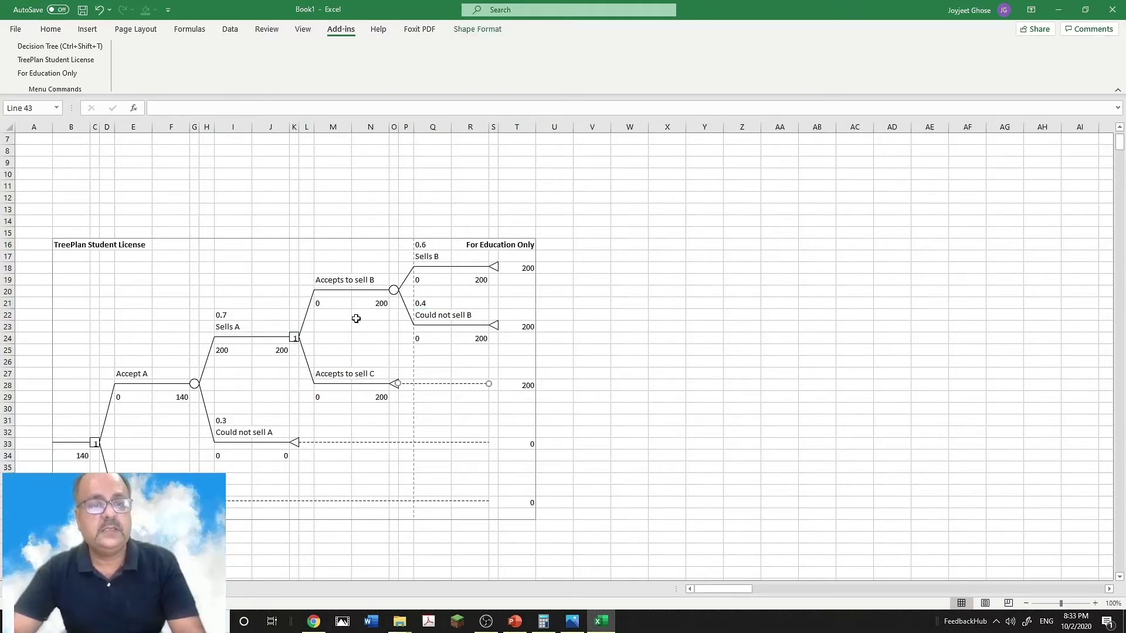
Enter 1025 as the cash flow on the Sells B branch in cell Q19.
click(432, 278)
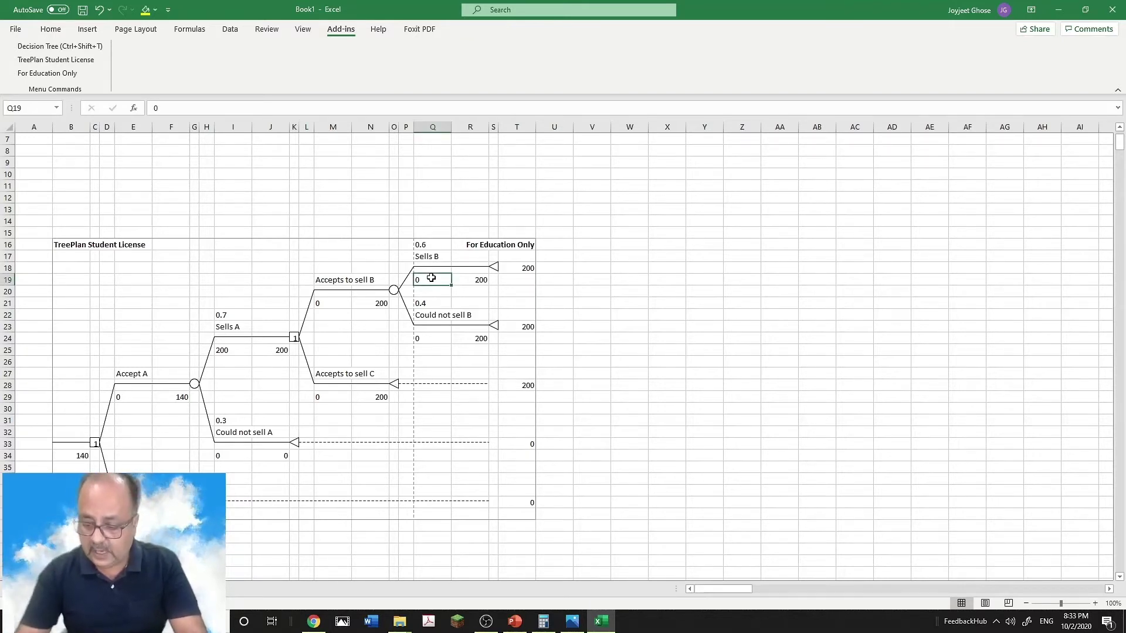
text(1025)
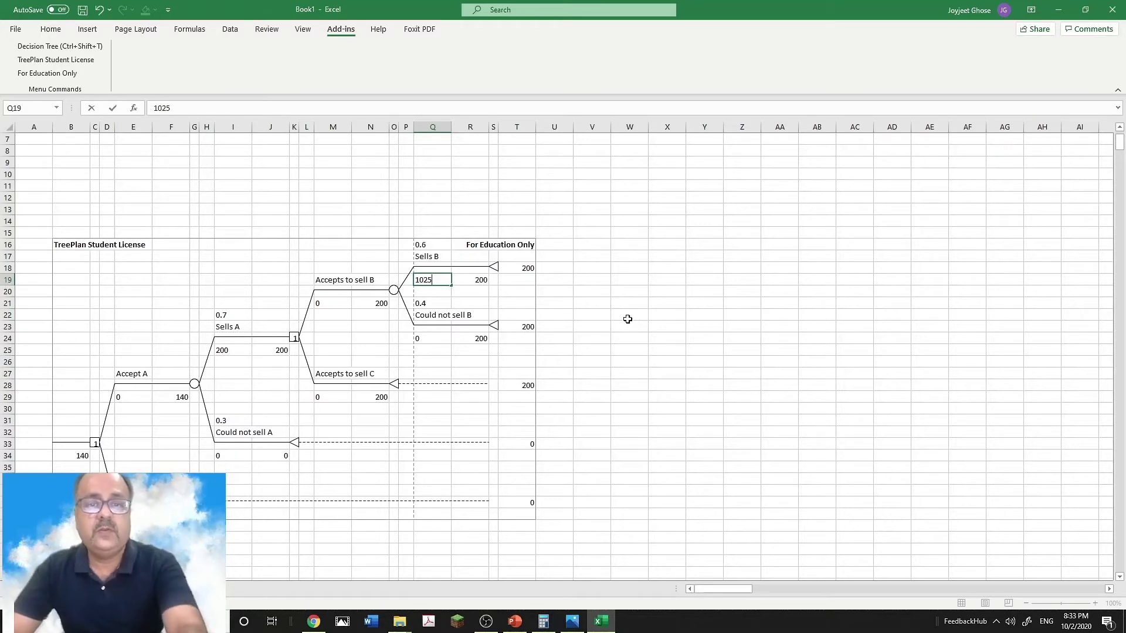
click(610, 326)
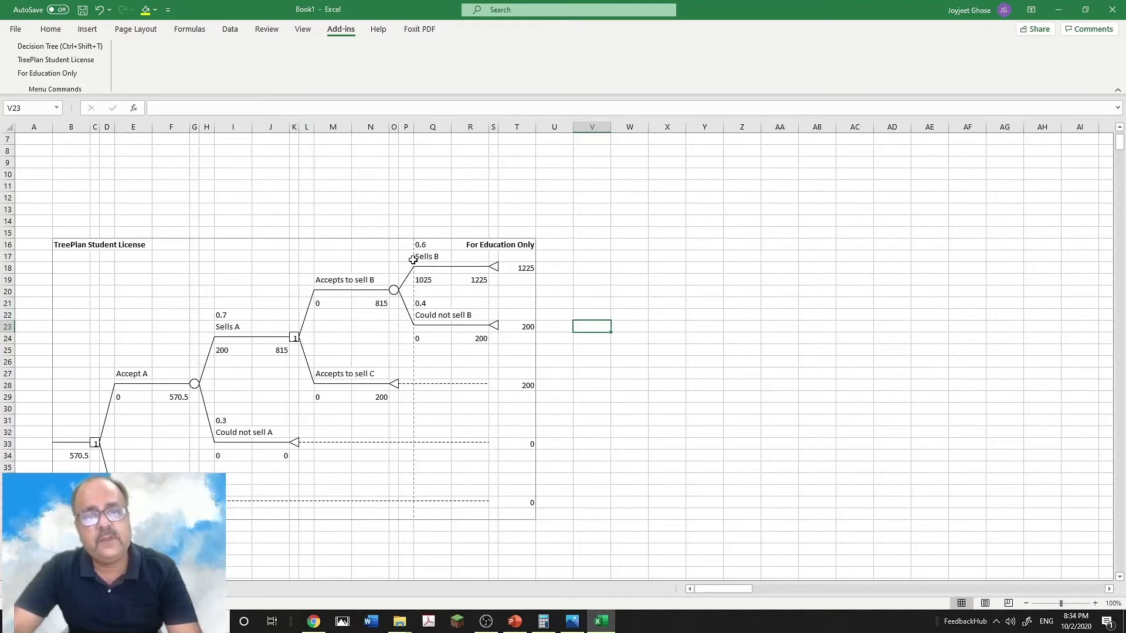
Change the terminal node of the Sells B branch to a decision node with two branches.
click(493, 279)
click(495, 267)
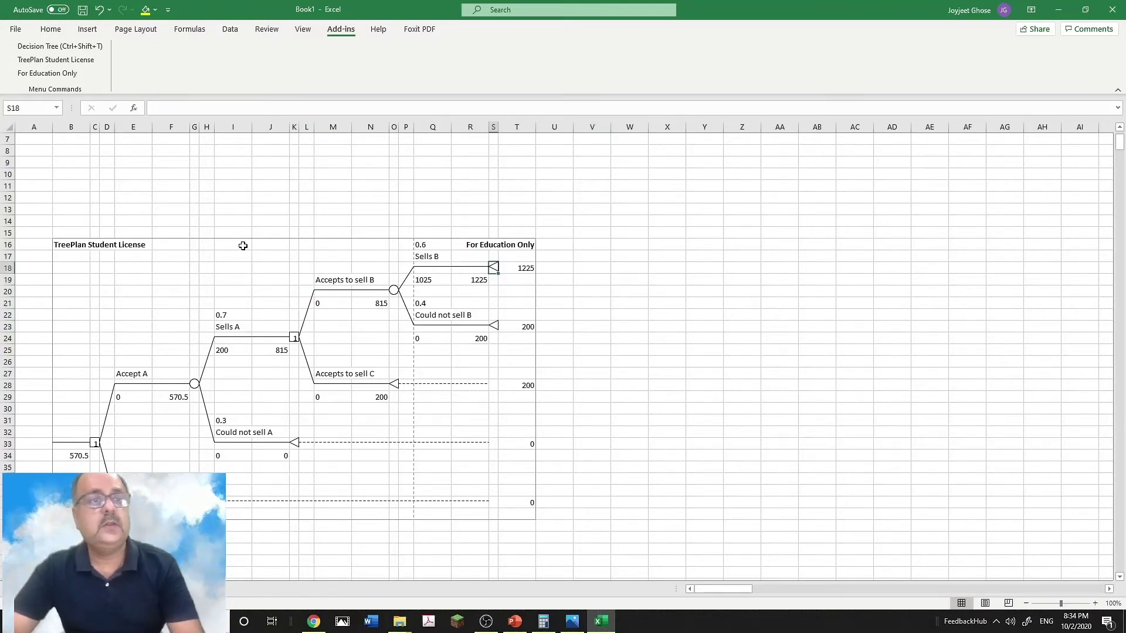
click(70, 61)
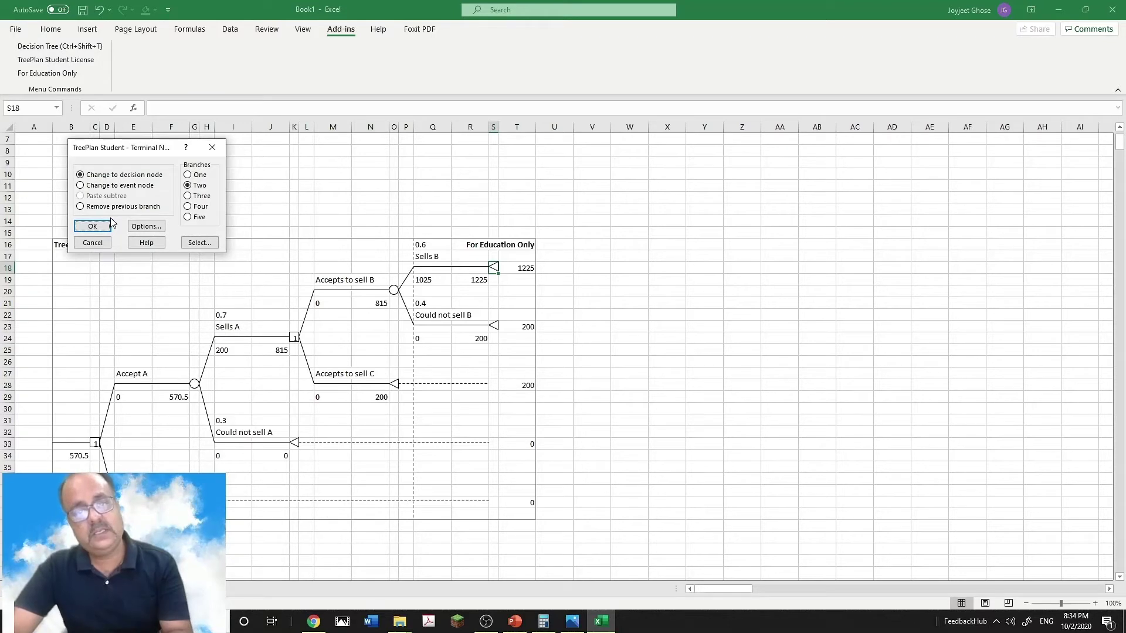
click(93, 226)
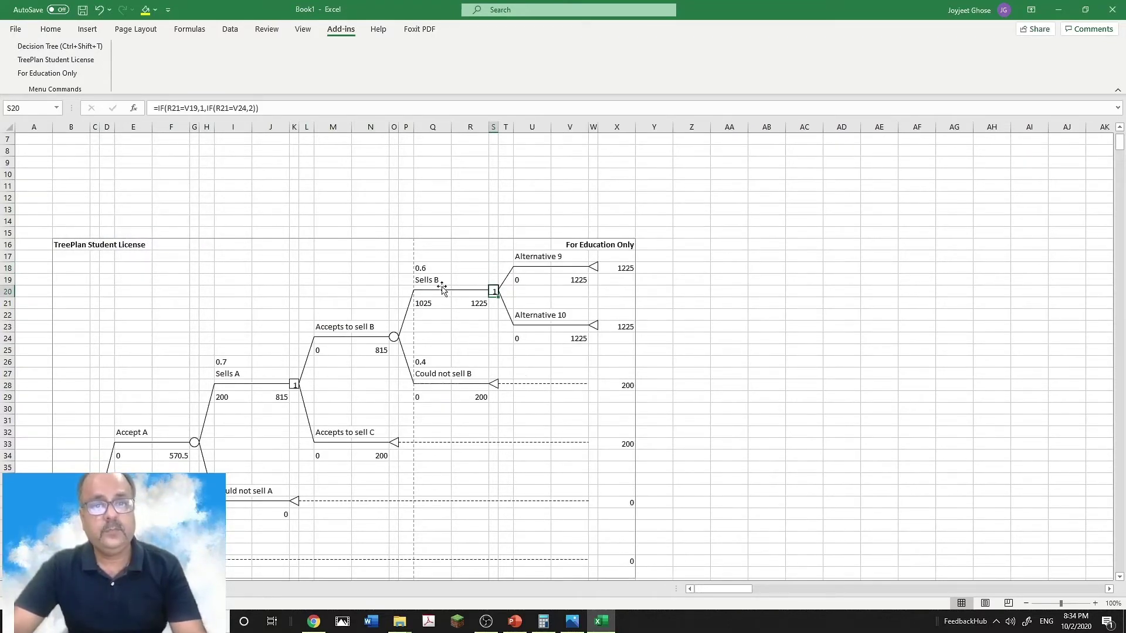
Copy the Accepts to sell B label to the upper branch after Sells B and change it to "Accepts to sell C".
click(337, 328)
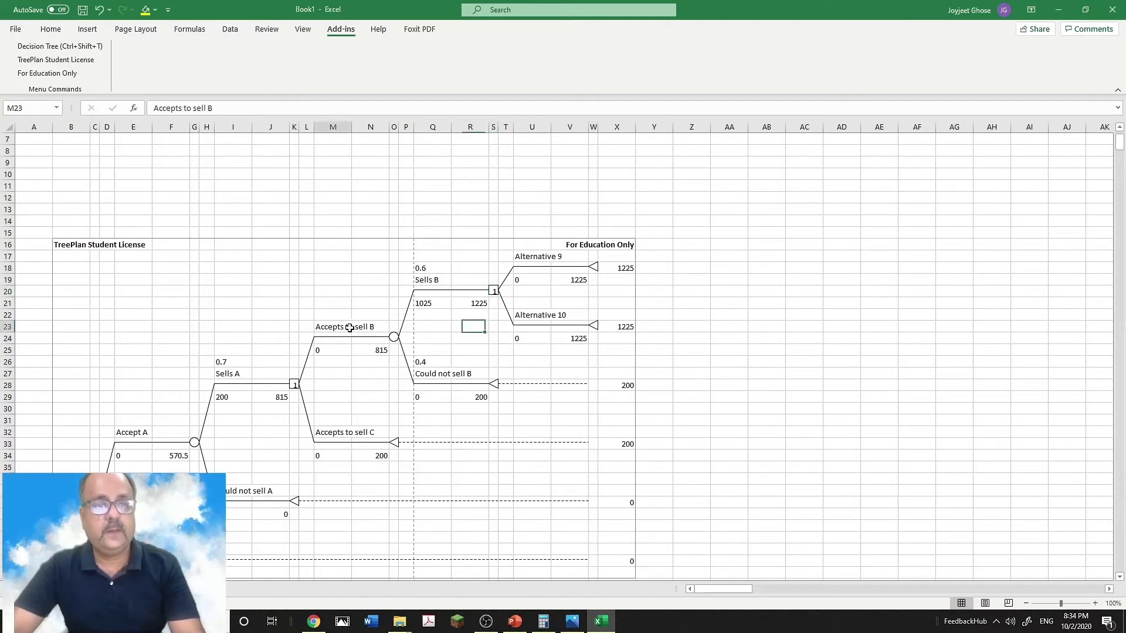
triple_click(337, 328)
key(ctrl+c)
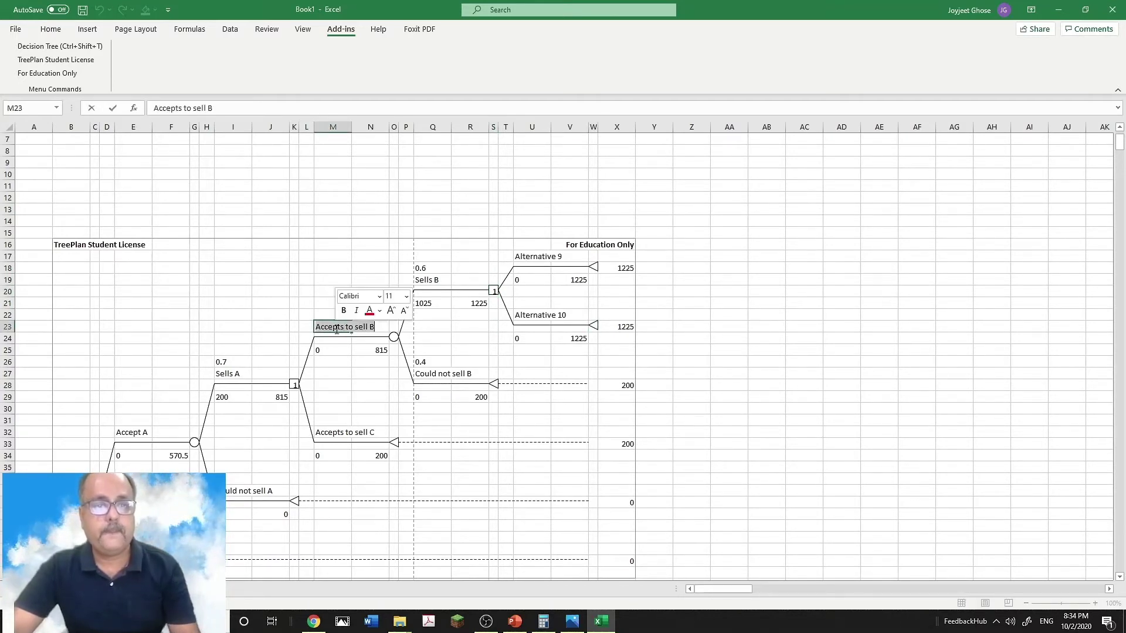
click(533, 256)
triple_click(533, 256)
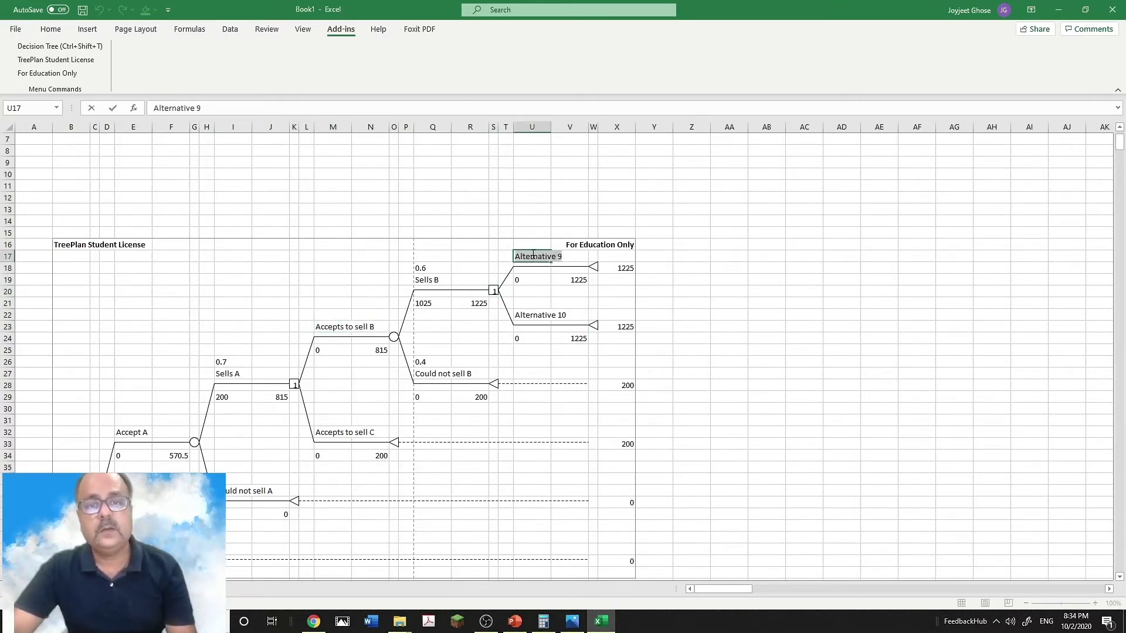
key(ctrl+v)
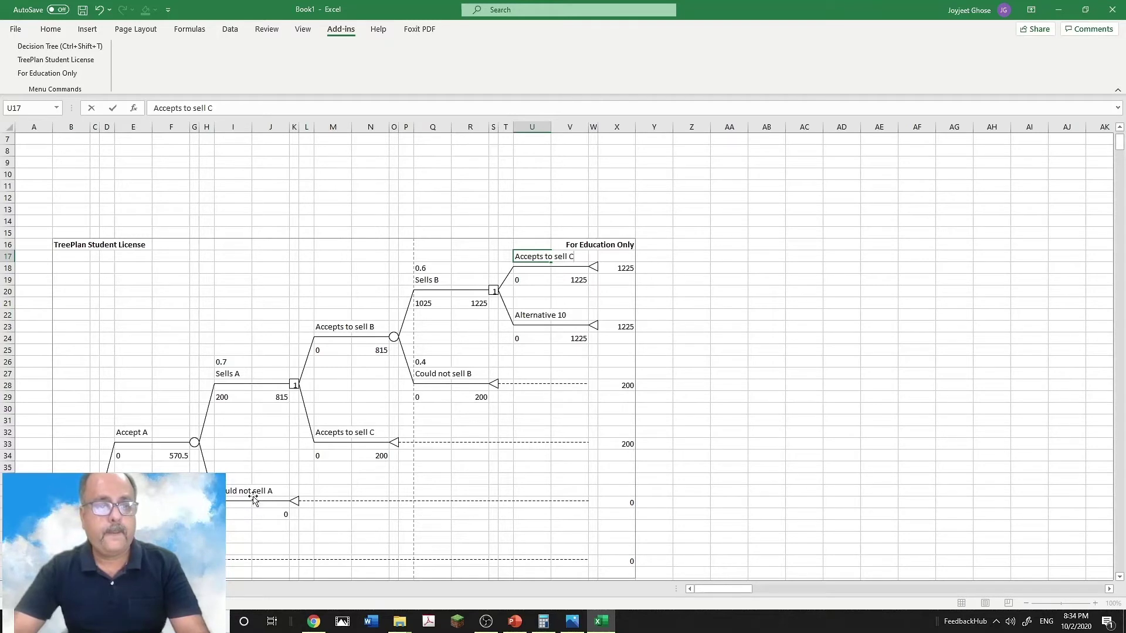
Label the lower branch after Sells B "Not to Accept C", based on the Not to Accept A label.
click(133, 549)
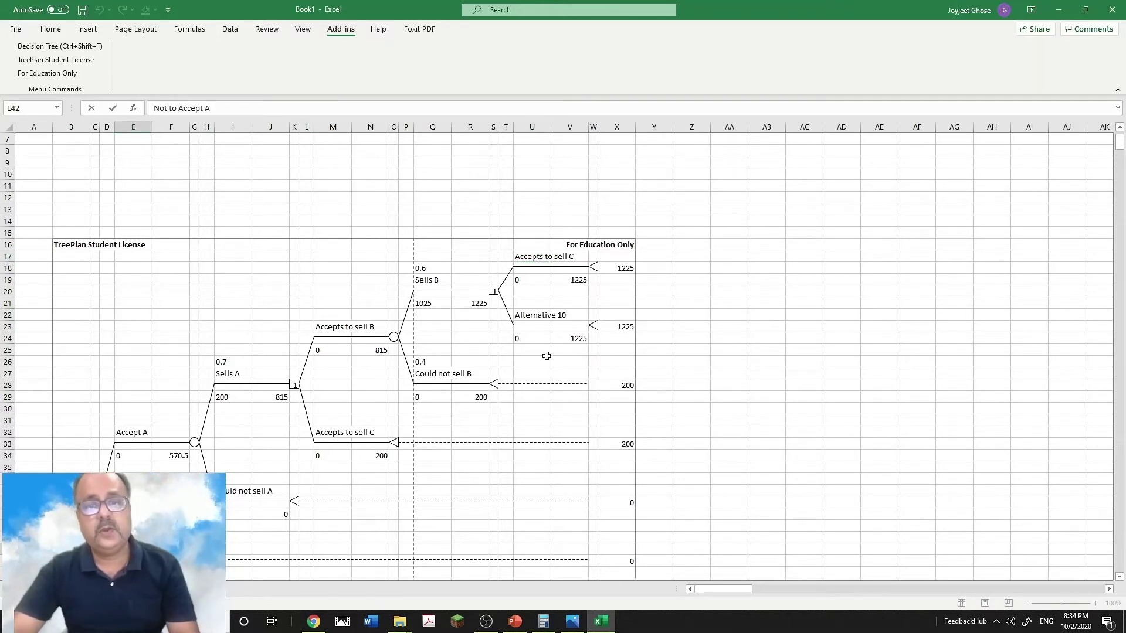
click(531, 315)
double_click(532, 315)
text(Not to Accept A)
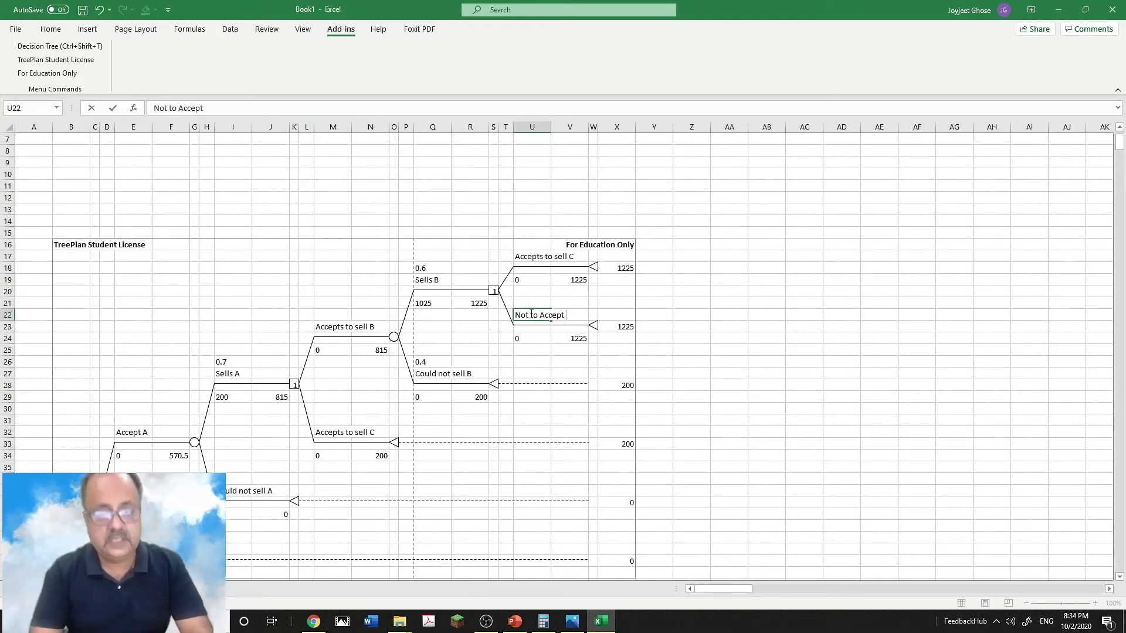
click(570, 369)
Change the terminal node of the upper Accepts to sell C branch to an event node with two branches.
click(593, 270)
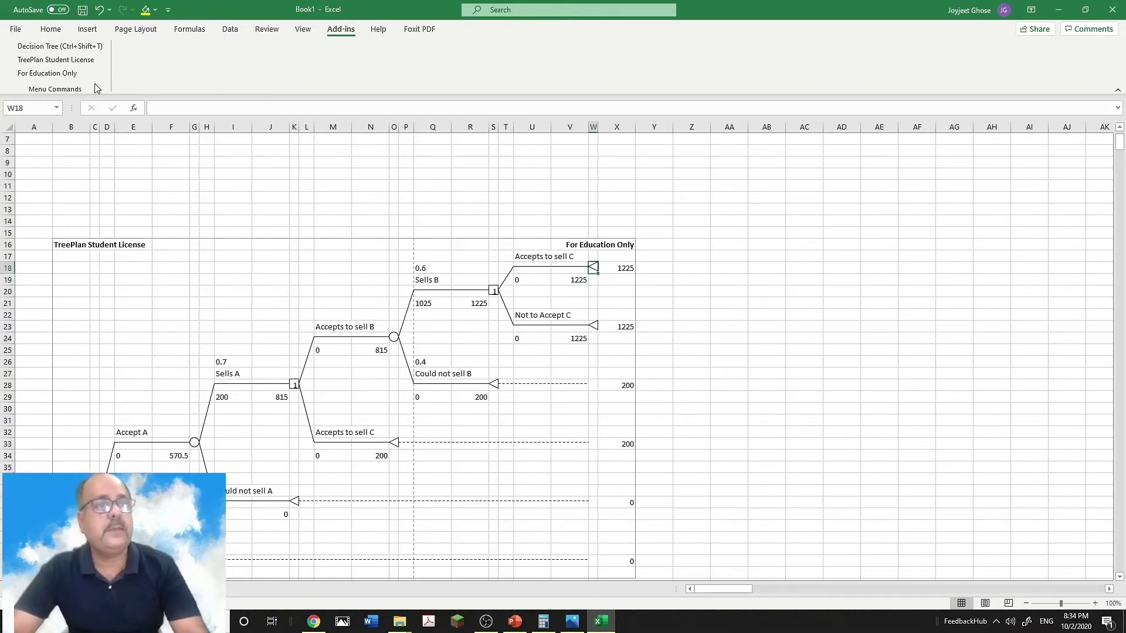
click(58, 46)
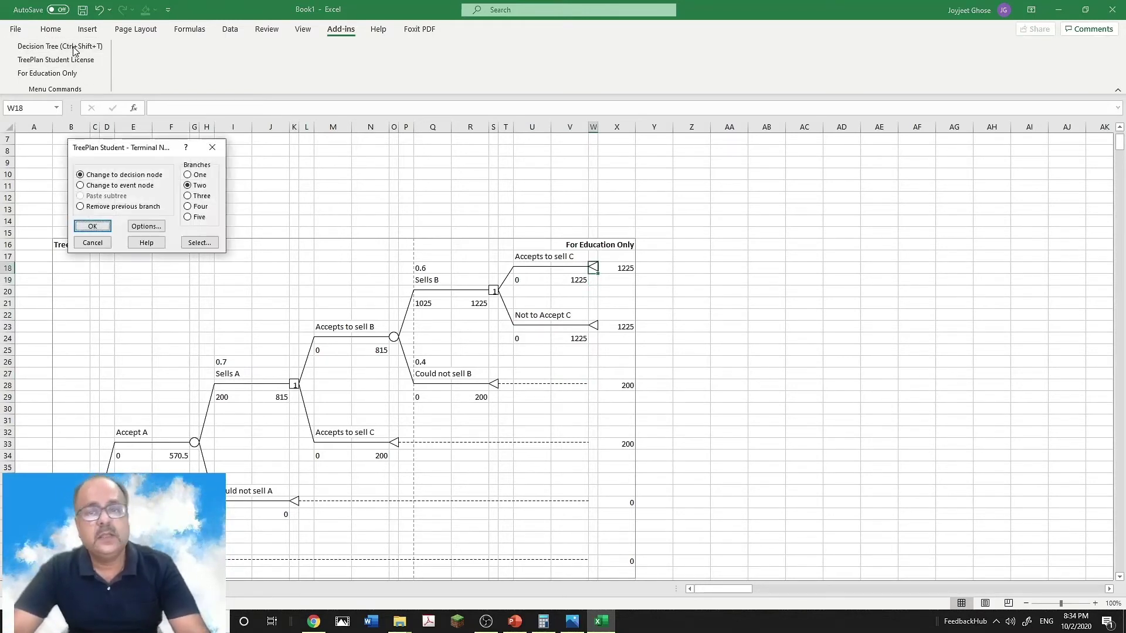
click(101, 185)
click(94, 224)
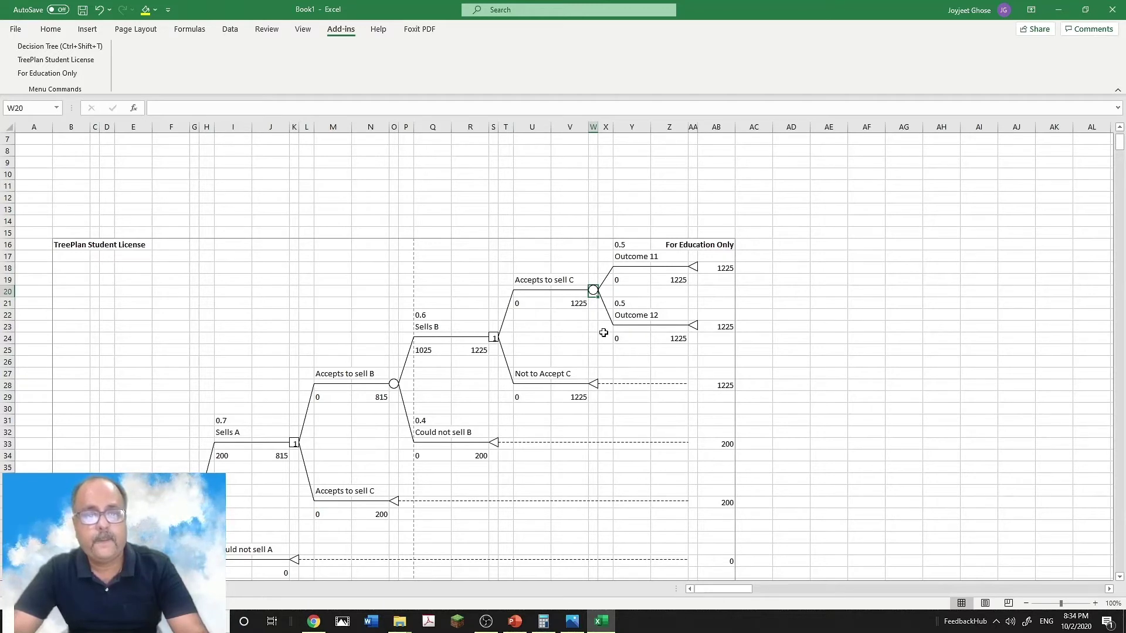
Label the upper outcome after the Accepts to sell C event node in cell Y17 "Sells C".
double_click(630, 256)
double_click(630, 256)
click(630, 257)
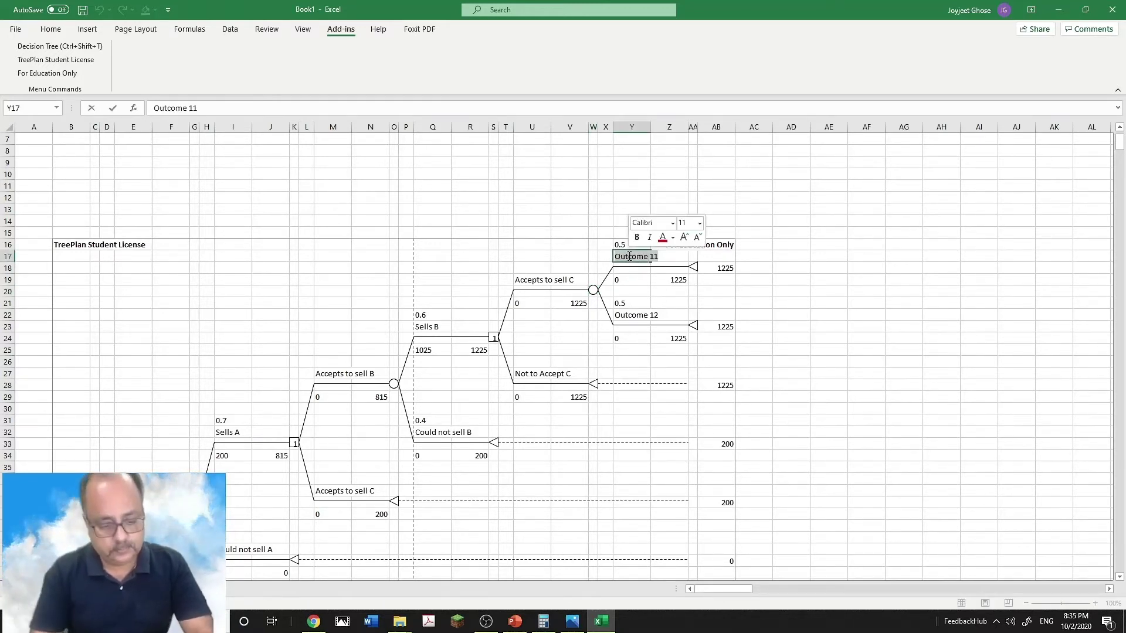
text(Se)
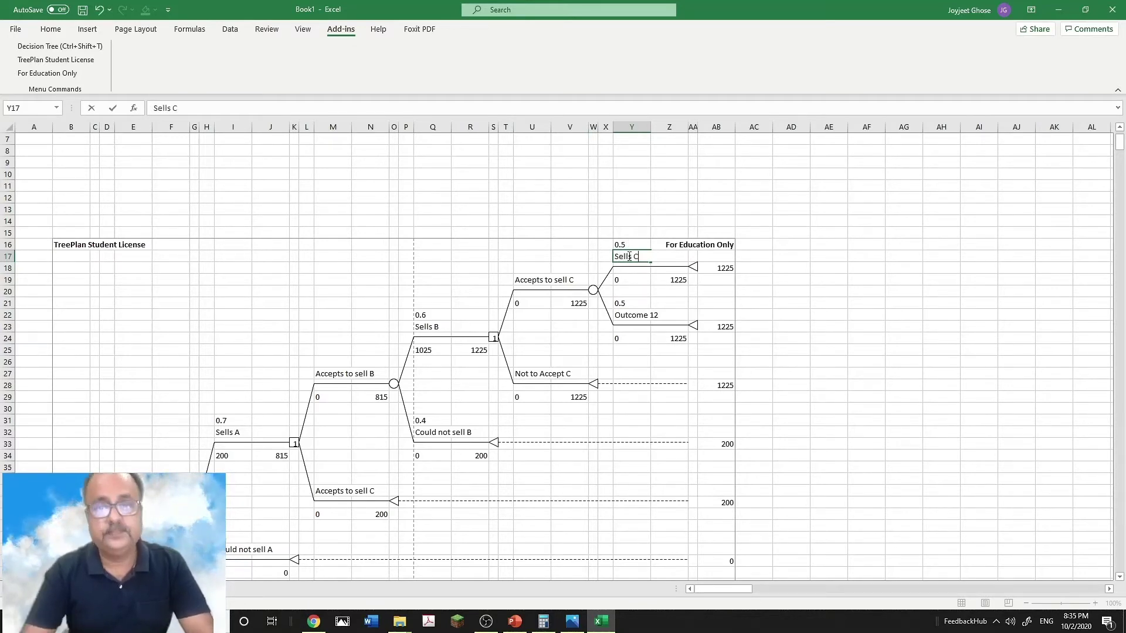
text(lls C)
Copy the Could not sell B label to the lower outcome in cell Y22 and change it to "Could not sell C".
click(444, 432)
double_click(444, 432)
triple_click(444, 432)
key(ctrl+c)
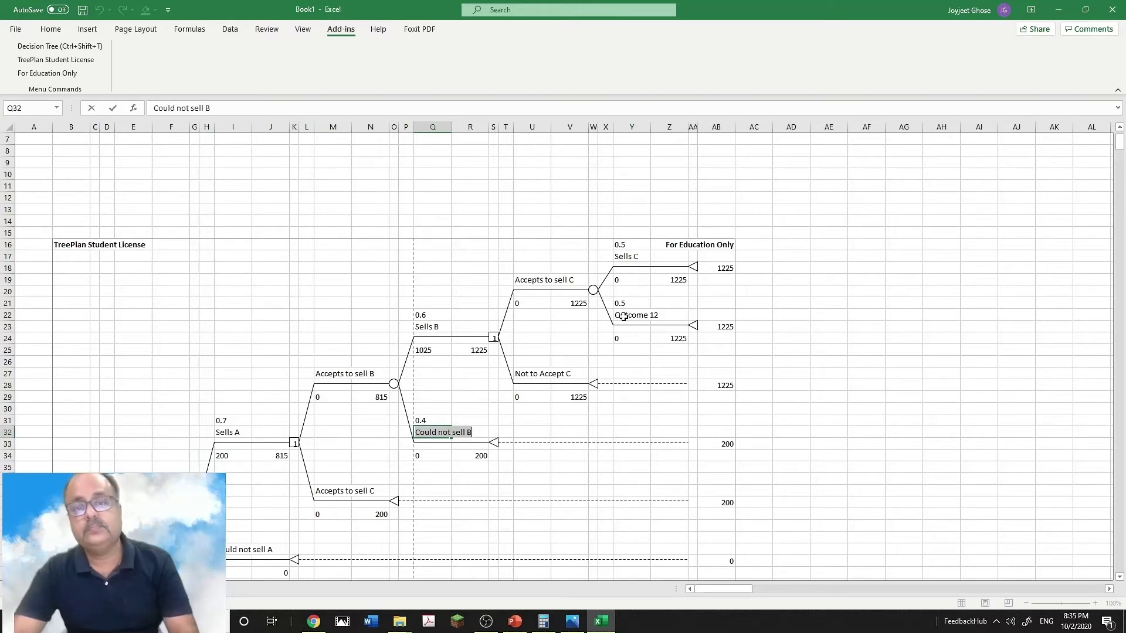
click(625, 317)
double_click(624, 317)
drag(625, 316, 678, 313)
key(ctrl+v)
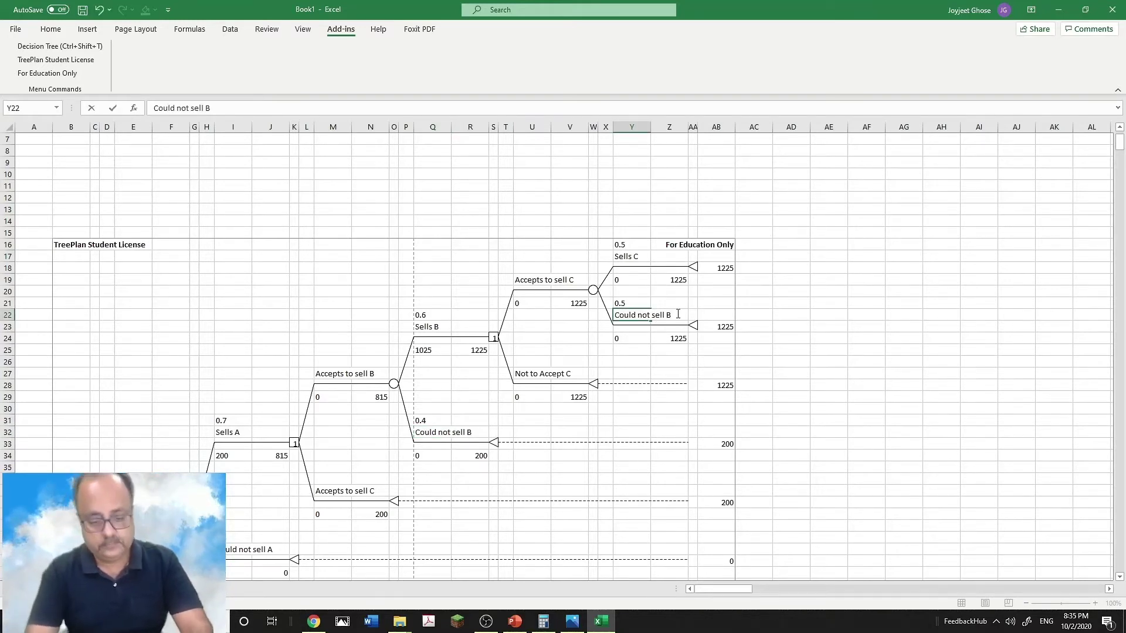
click(660, 350)
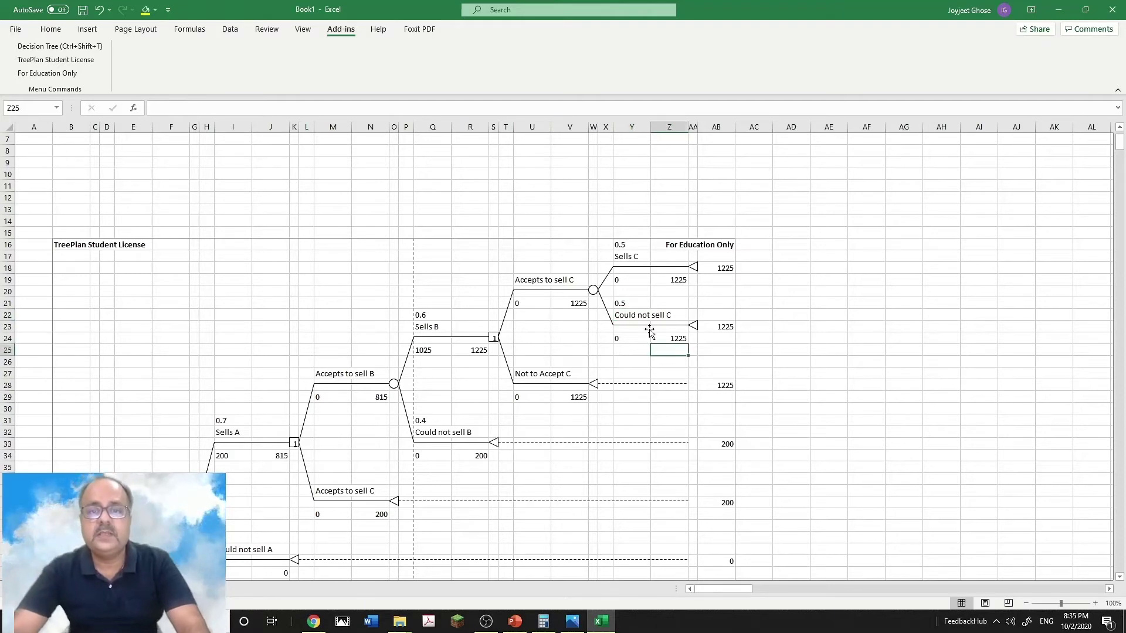
Enter 2050 as the cash flow on the Sells C branch in cell Y19.
click(624, 281)
text(205)
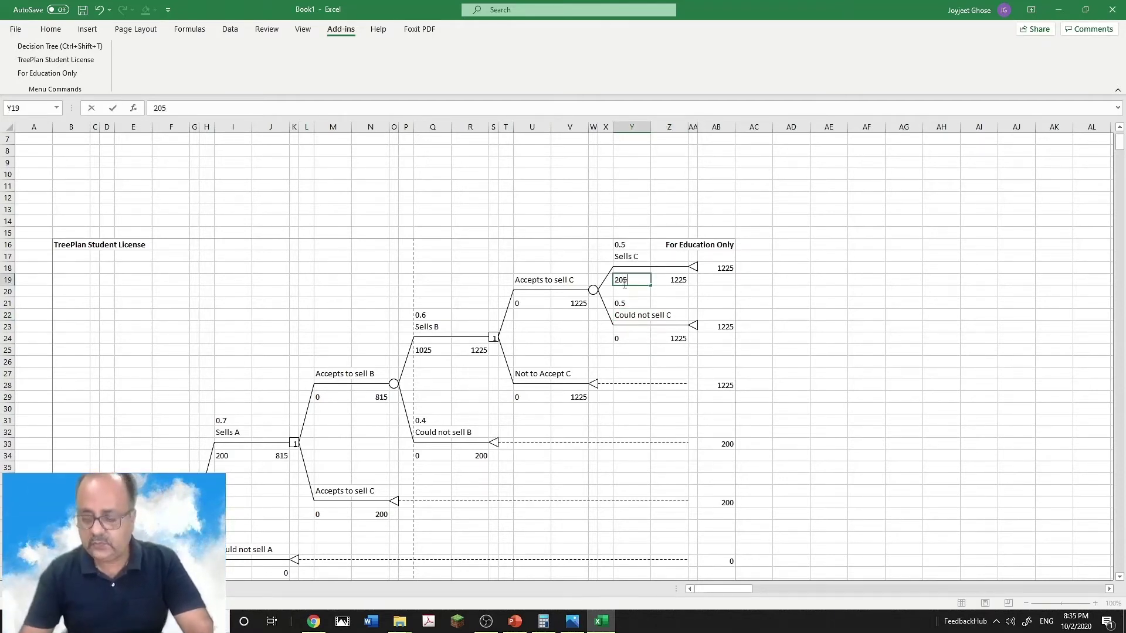
text(0)
click(630, 383)
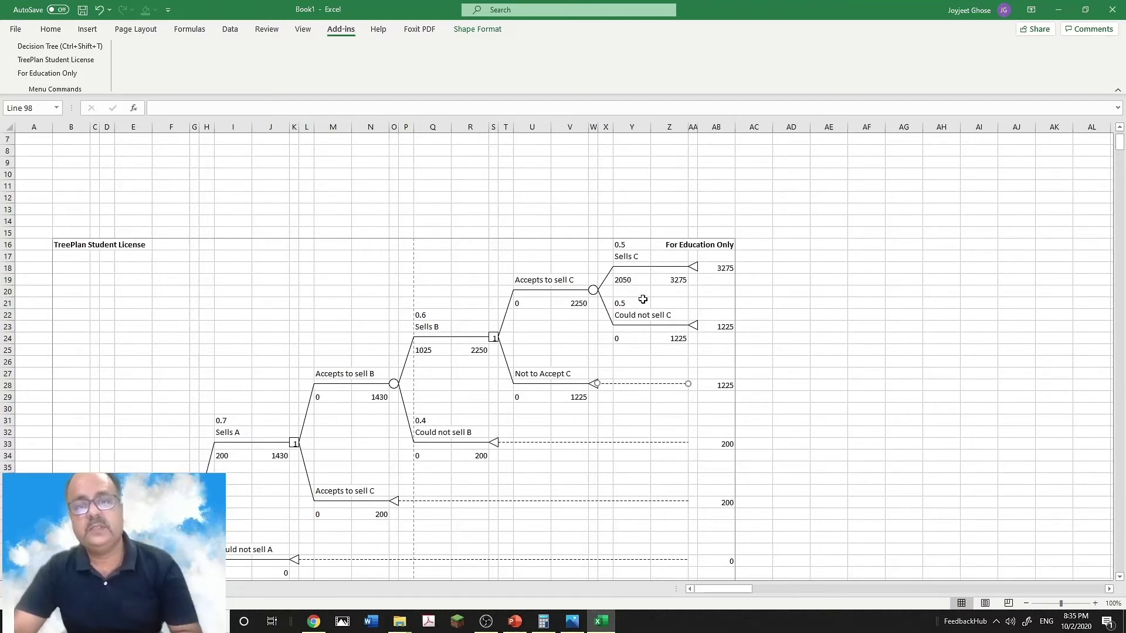
Change the terminal node of the lower Accepts to sell C branch, in cell O38, to an event node with two branches.
scroll(706, 284, down, 1)
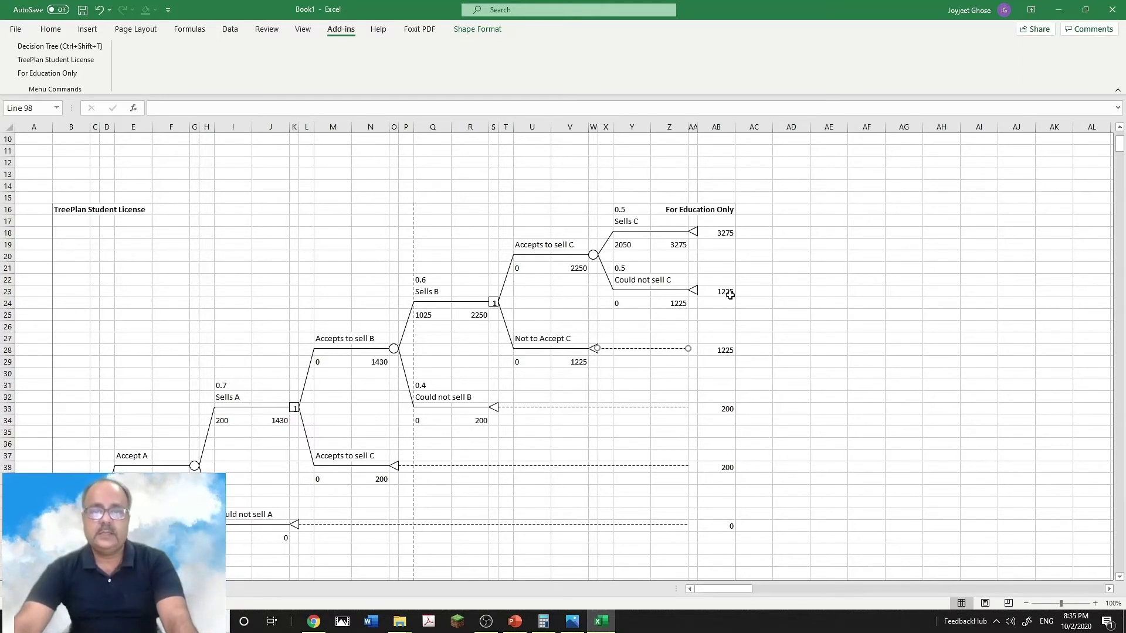
scroll(730, 295, down, 1)
scroll(730, 295, down, 1)
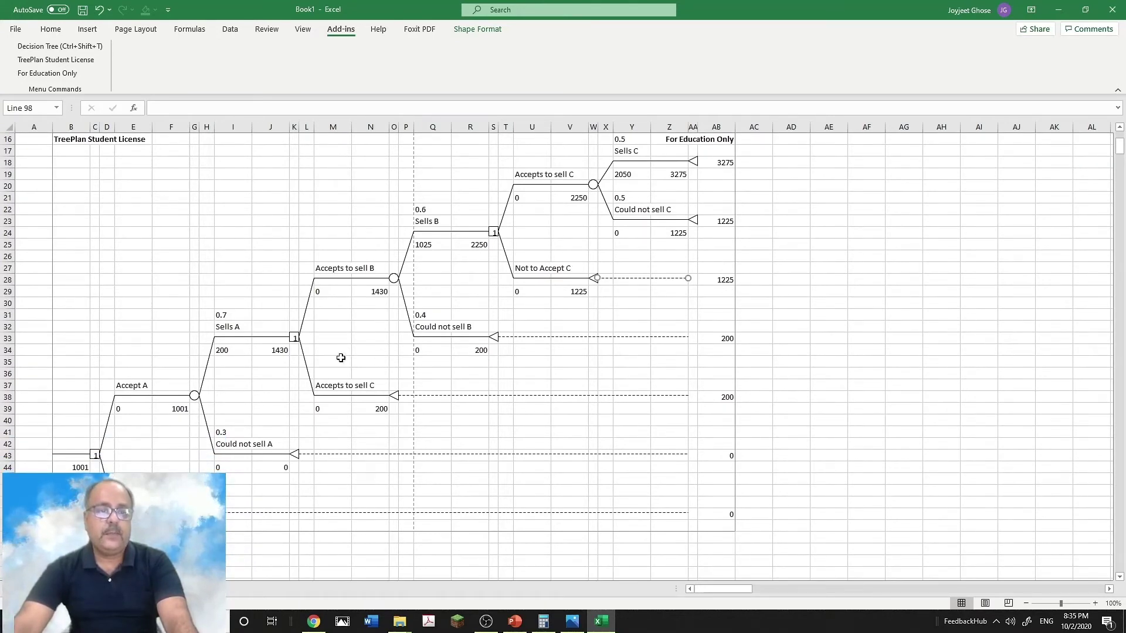
click(395, 410)
click(394, 398)
click(31, 46)
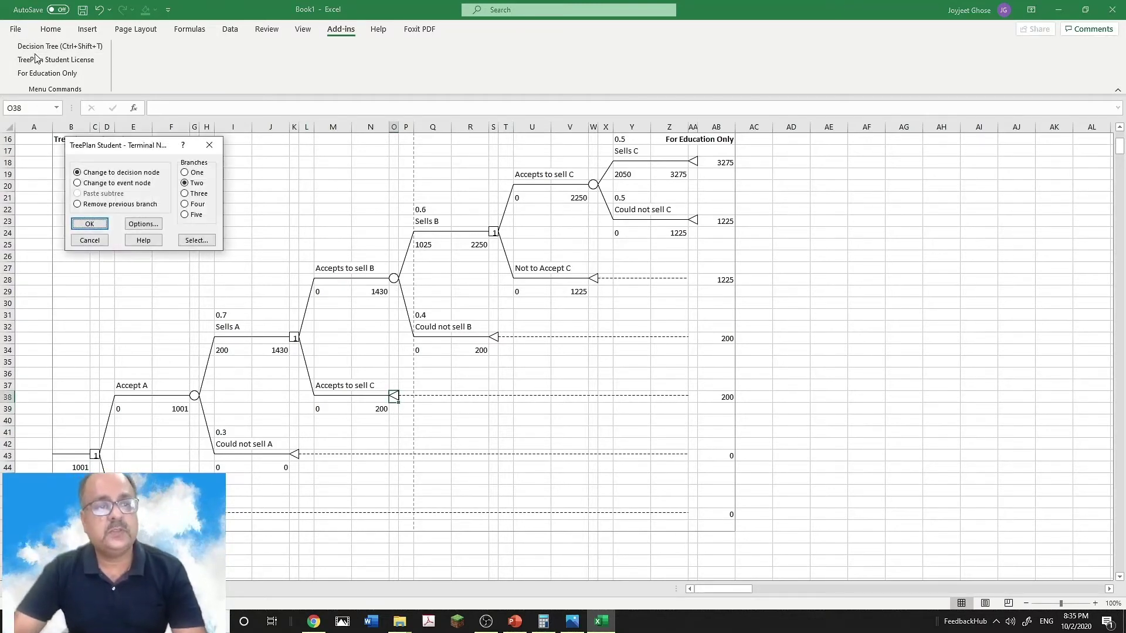
click(78, 183)
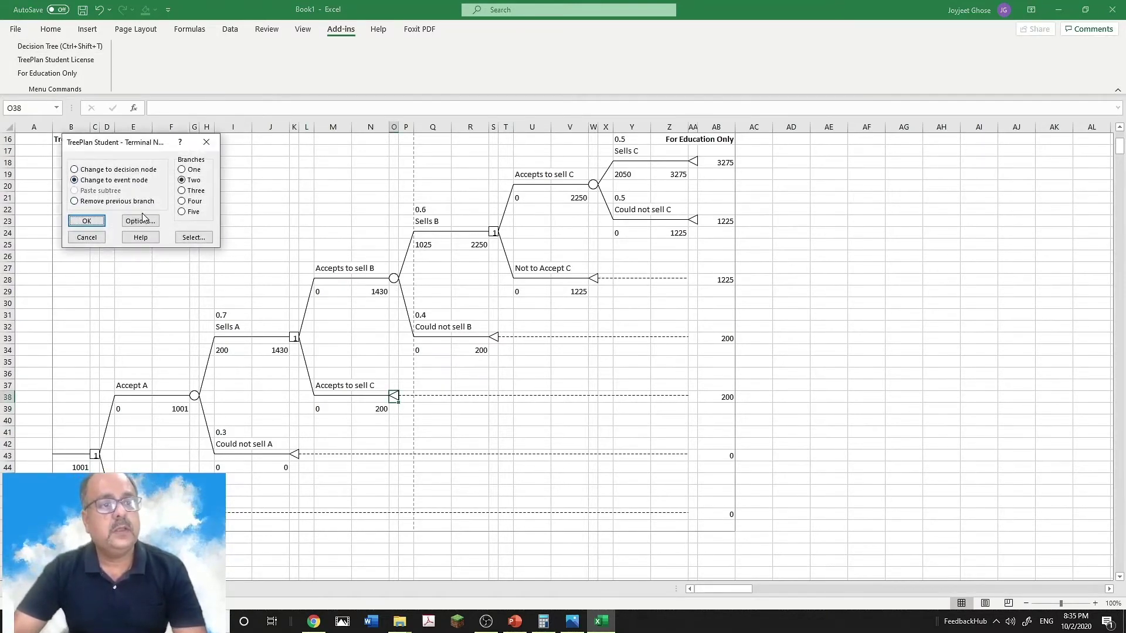
click(93, 221)
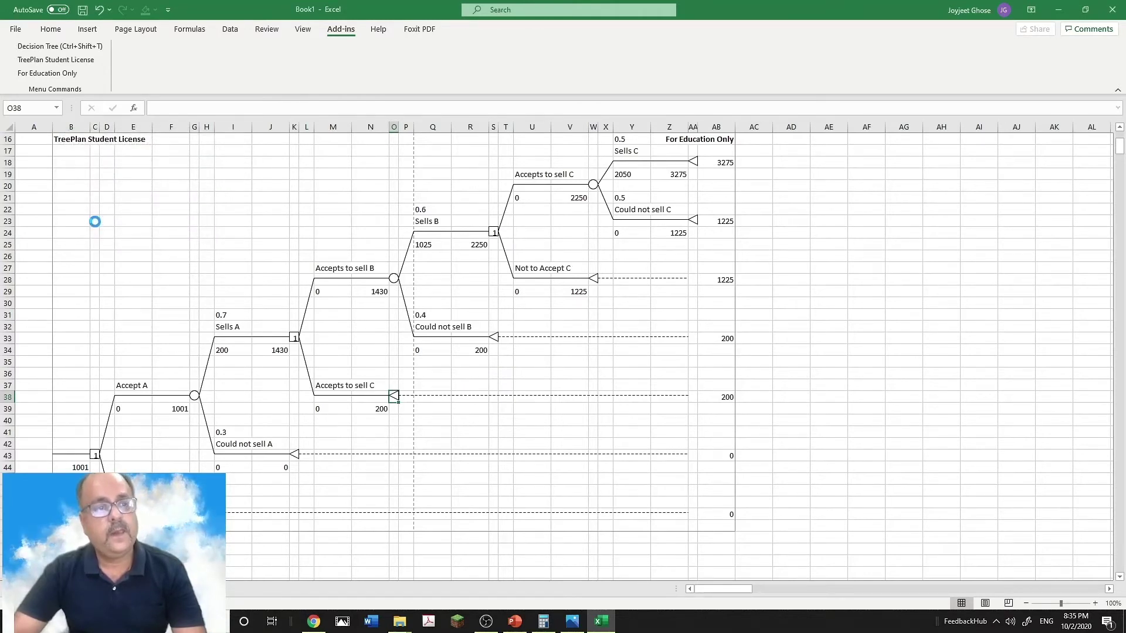
Label the upper outcome after the lower Accepts to sell C branch, in cell Q37, "Sells C".
click(628, 151)
double_click(627, 152)
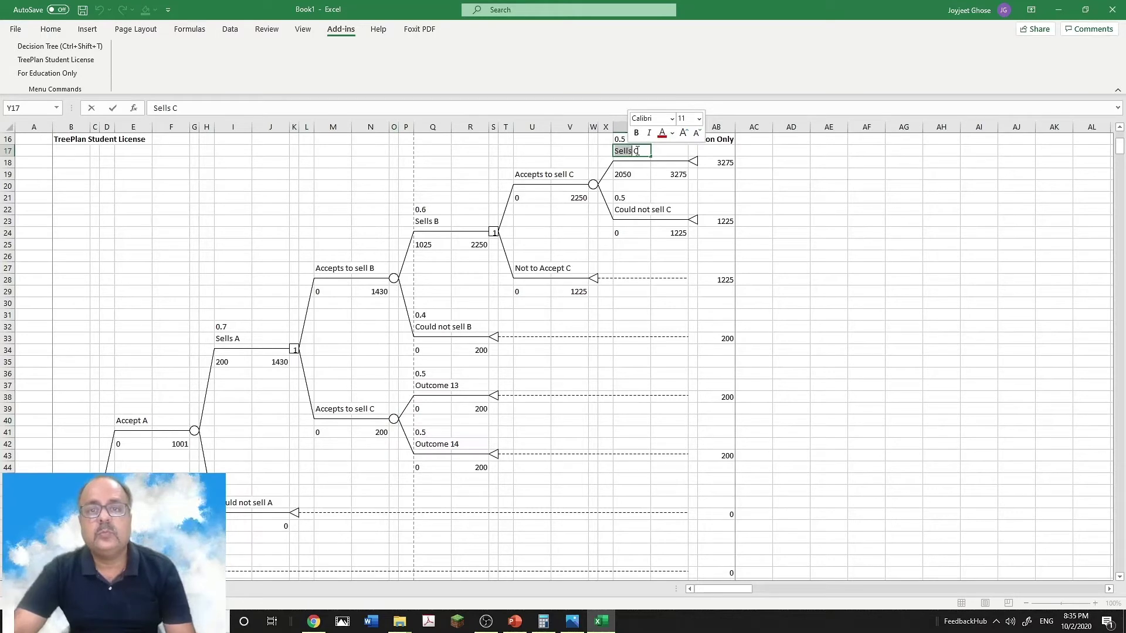
click(431, 387)
key(Up)
double_click(427, 387)
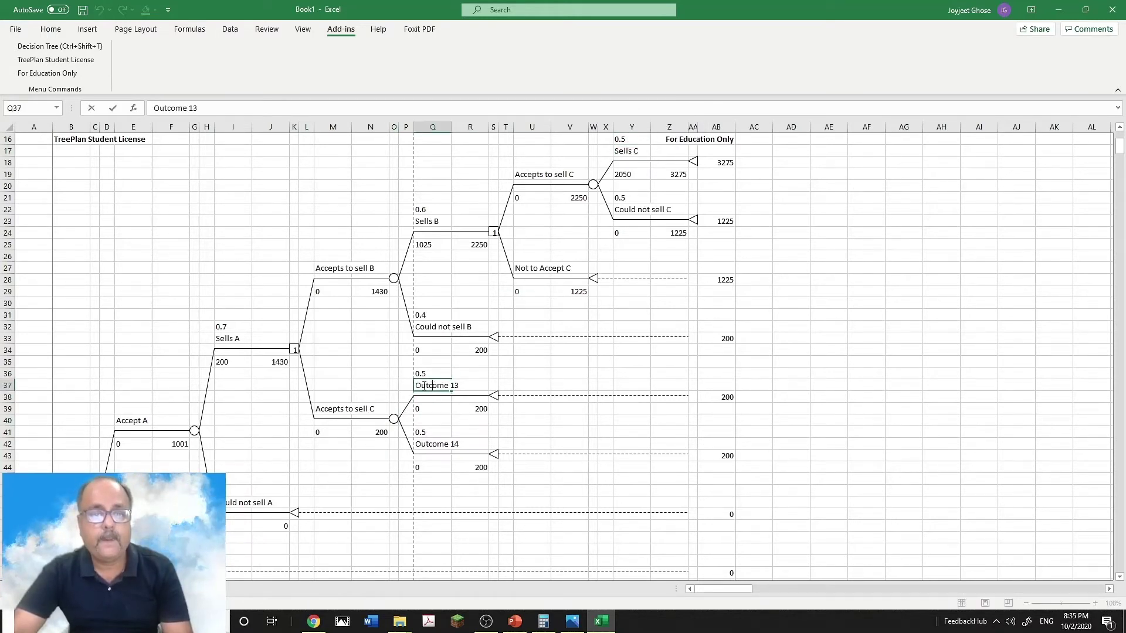
drag(416, 385, 464, 387)
text(Sells C)
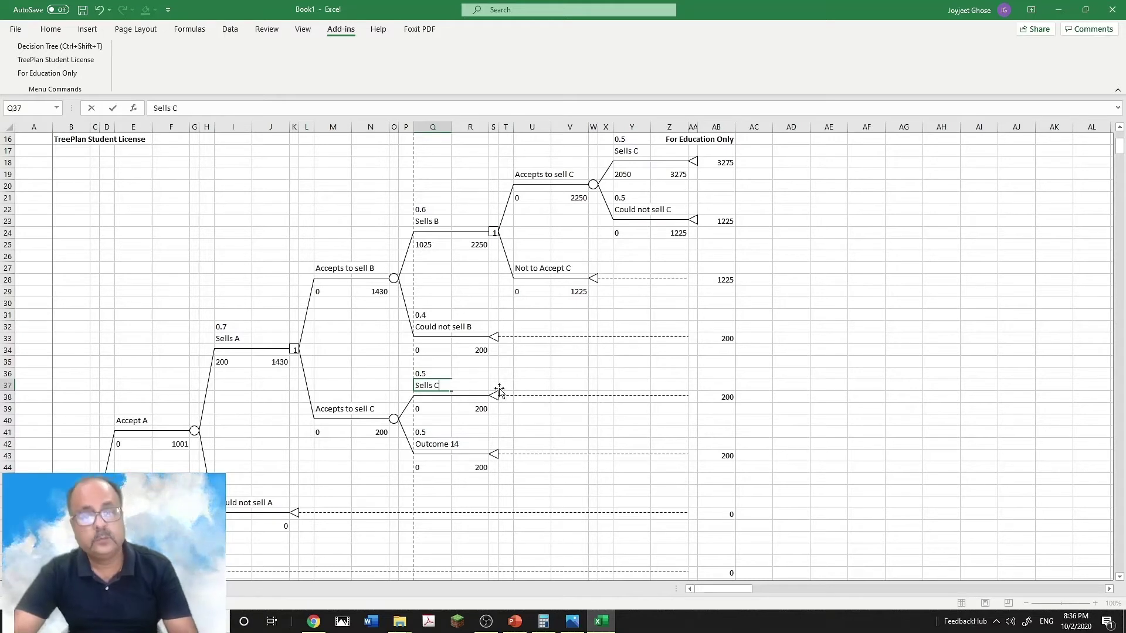
Copy the Could not sell C label from cell Y22 over the Outcome 14 label in cell Q42.
double_click(639, 210)
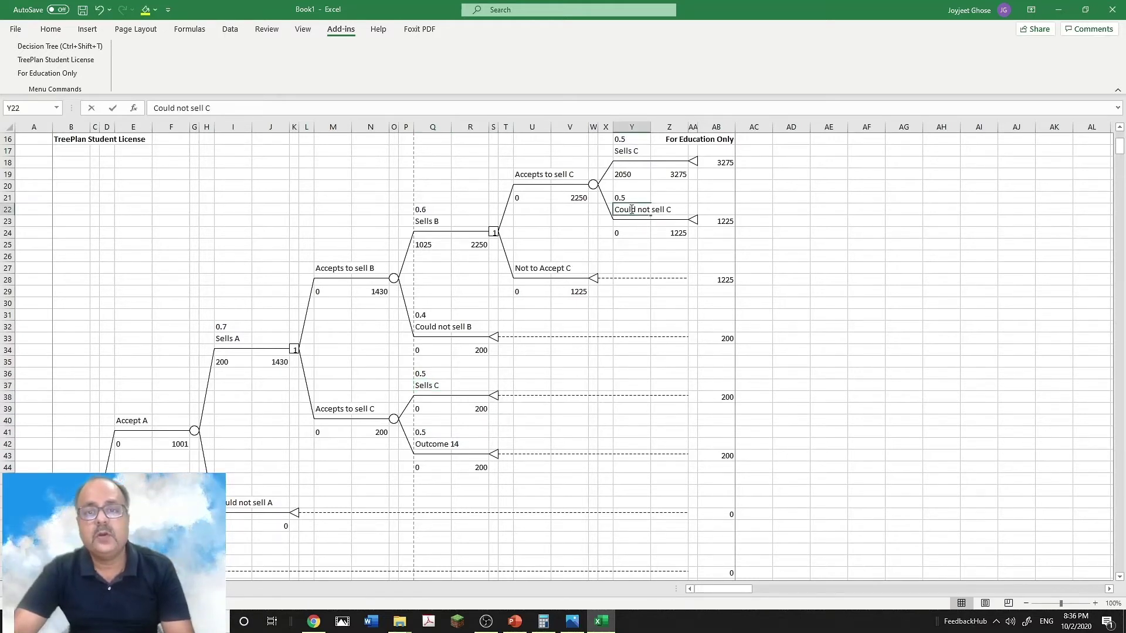
double_click(631, 209)
key(shift+End)
key(ctrl+c)
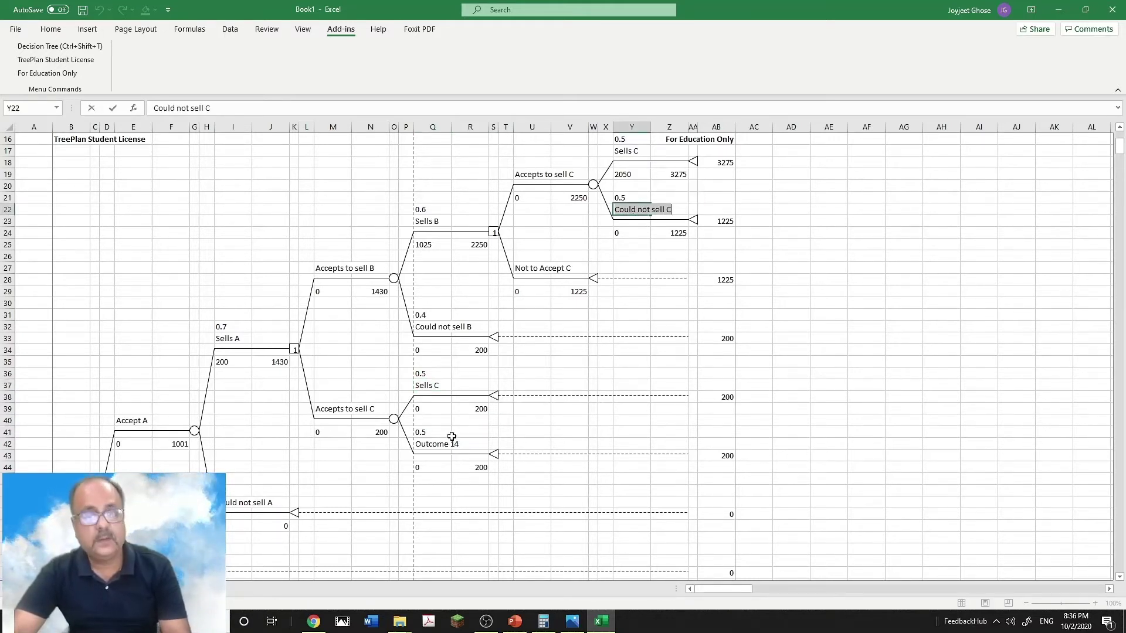
double_click(447, 444)
key(shift+End)
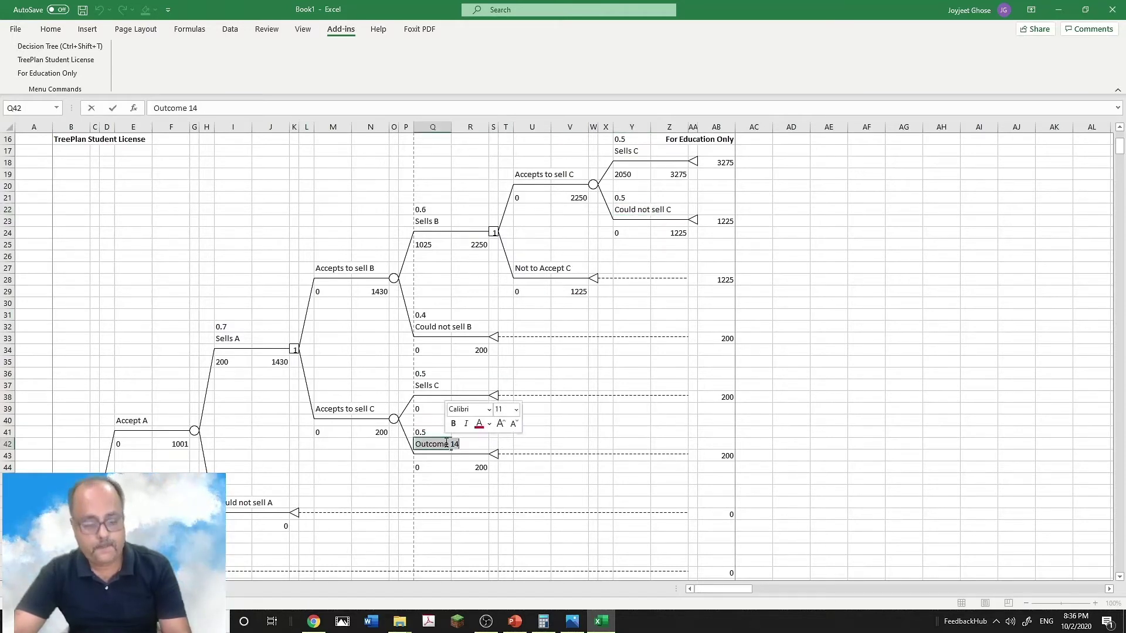
key(ctrl+v)
Change the terminal node of the lower Sells C branch, in cell S38, to a decision node with two branches.
click(492, 428)
click(494, 396)
click(495, 410)
click(494, 397)
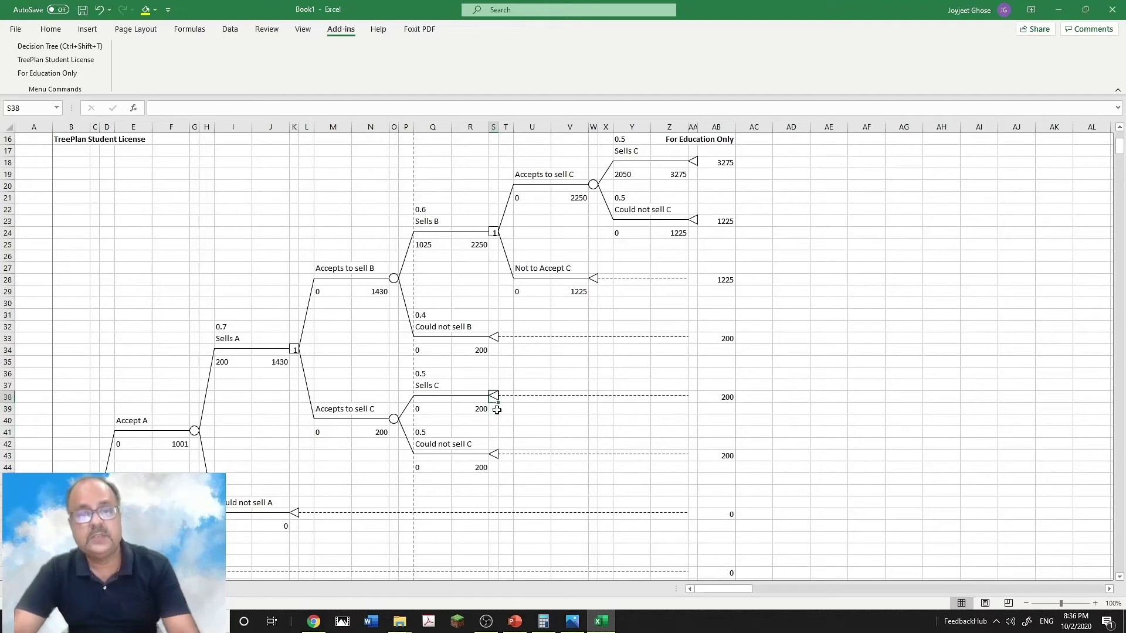
click(52, 48)
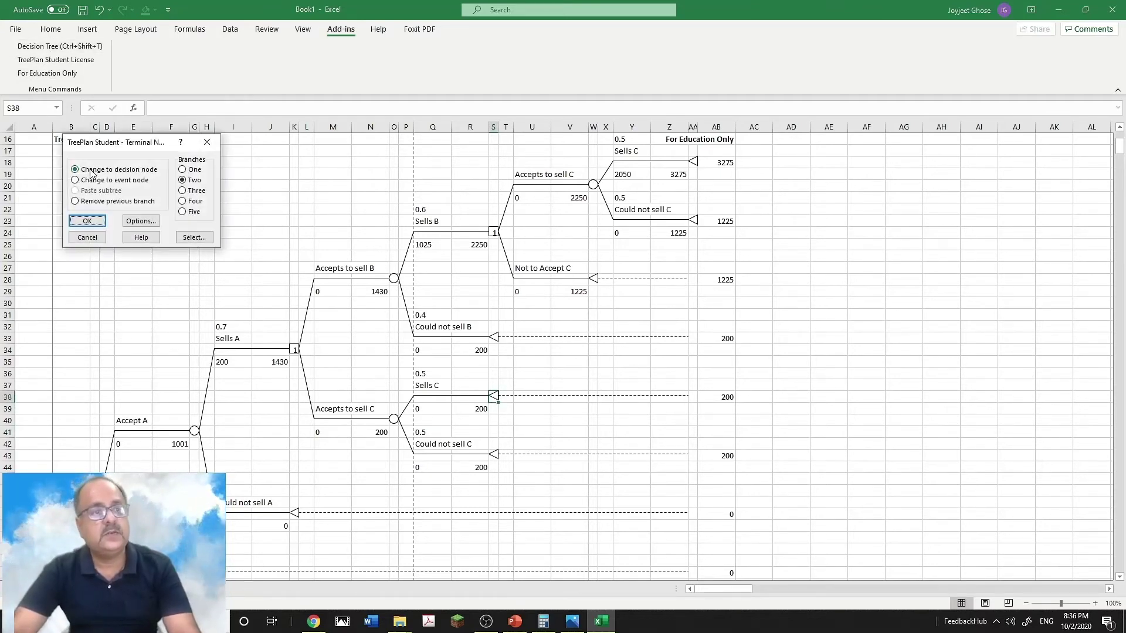
click(88, 221)
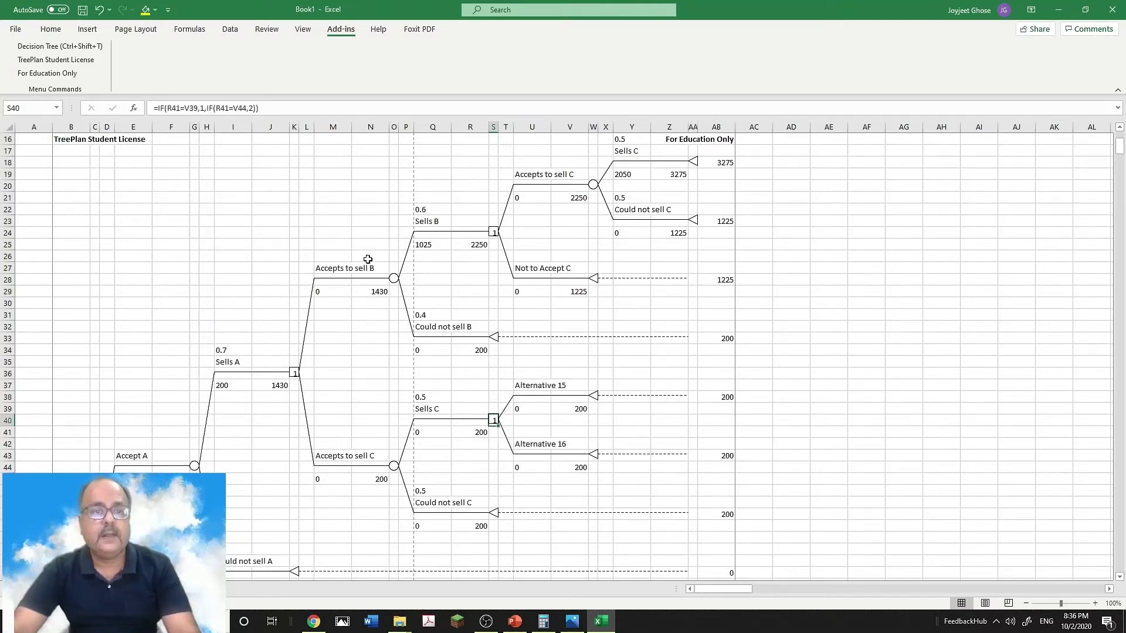
Replace the Alternative 15 label after the lower Sells C node with a copy of the "Accepts to sell B" label.
click(331, 272)
double_click(330, 271)
key(ctrl+c)
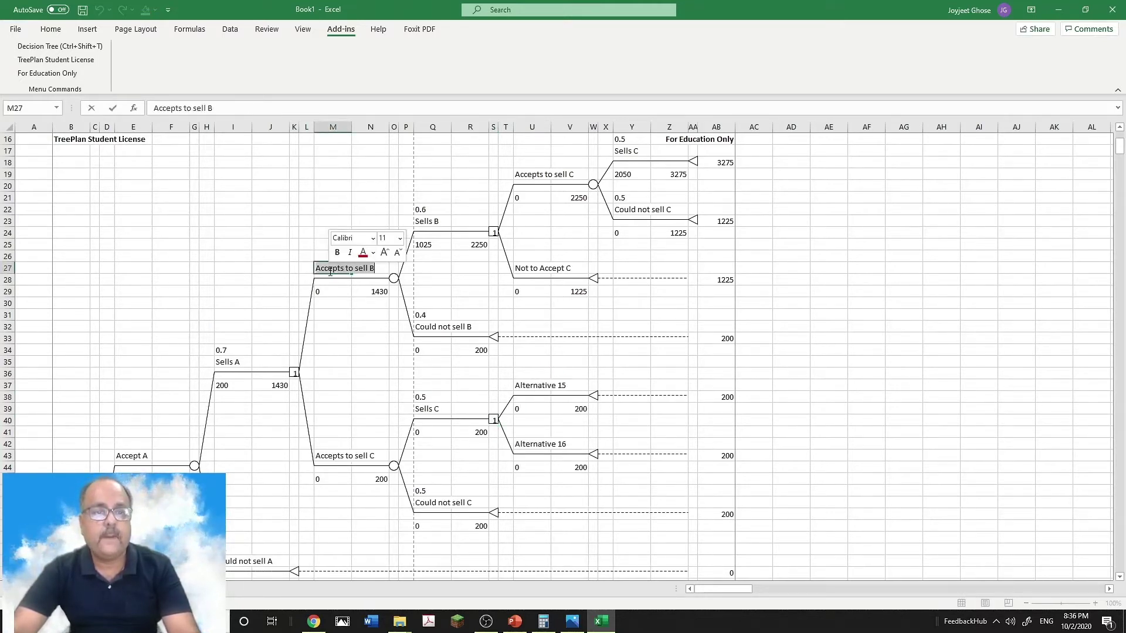
click(537, 386)
double_click(537, 385)
key(ctrl+v)
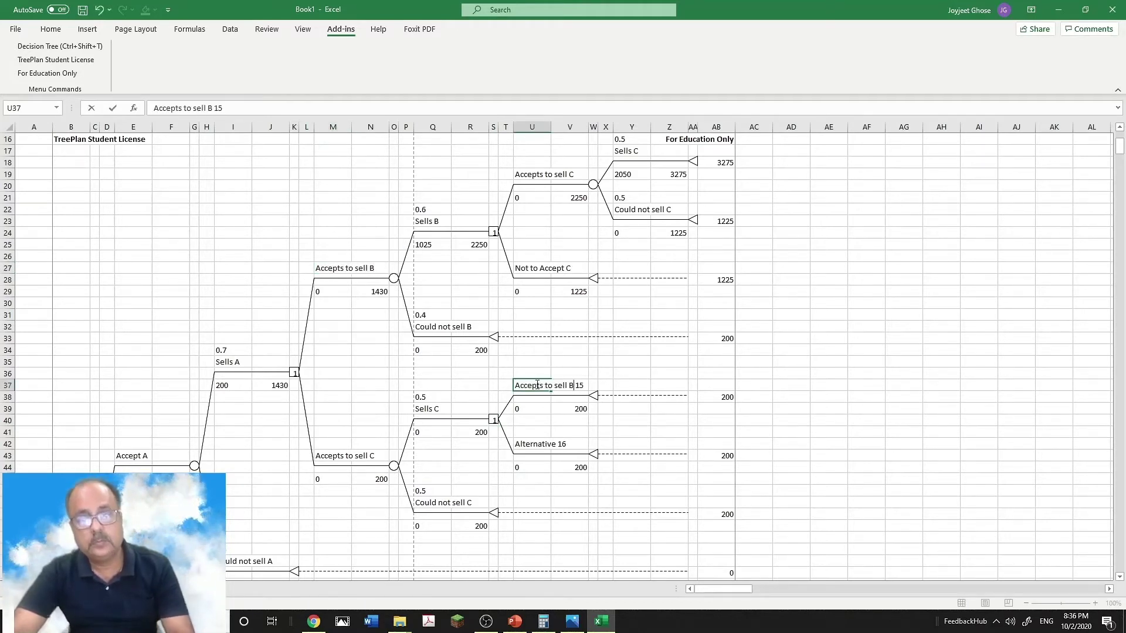
key(Delete)
key(Delete)
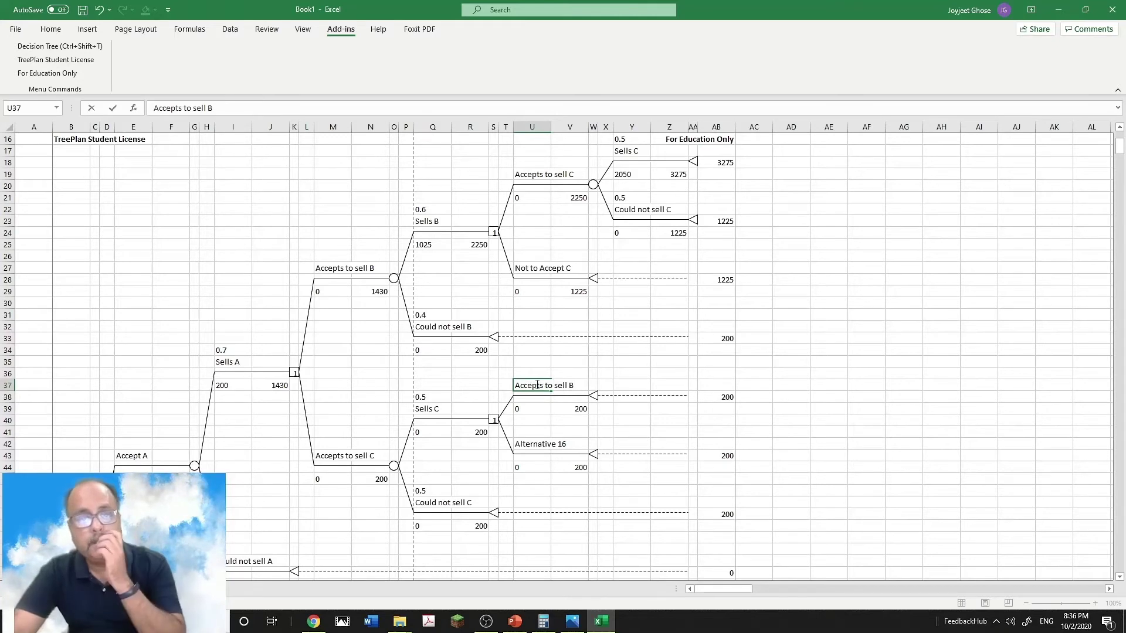
Copy the Not to Accept C label over Alternative 16 in cell U42 and change it to "Not to Accept B".
click(536, 268)
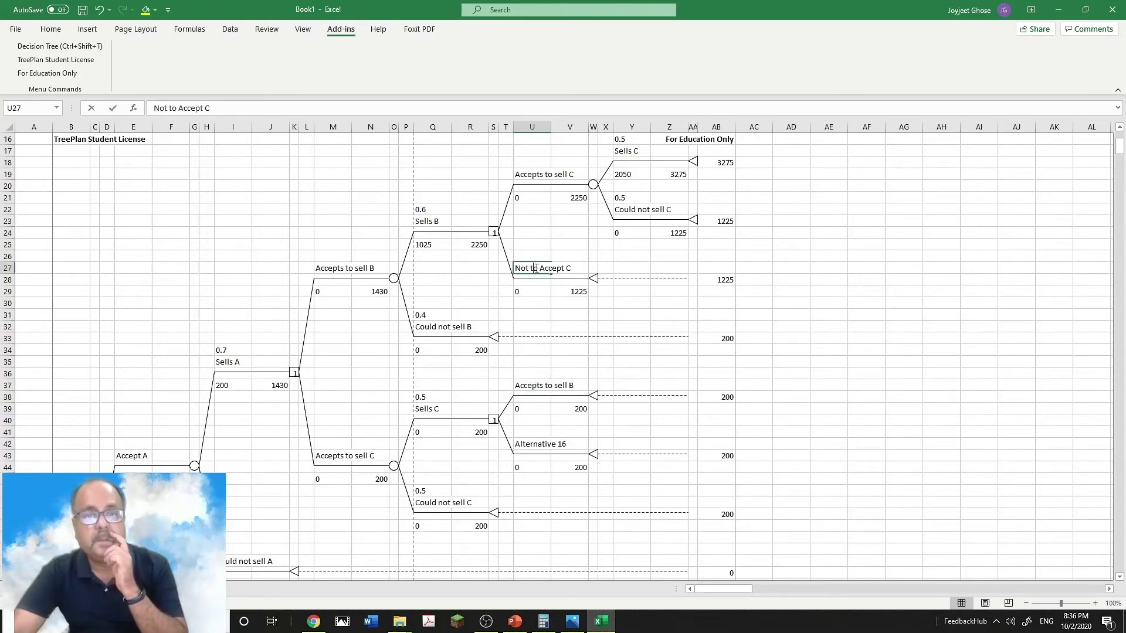
triple_click(536, 268)
key(ctrl+c)
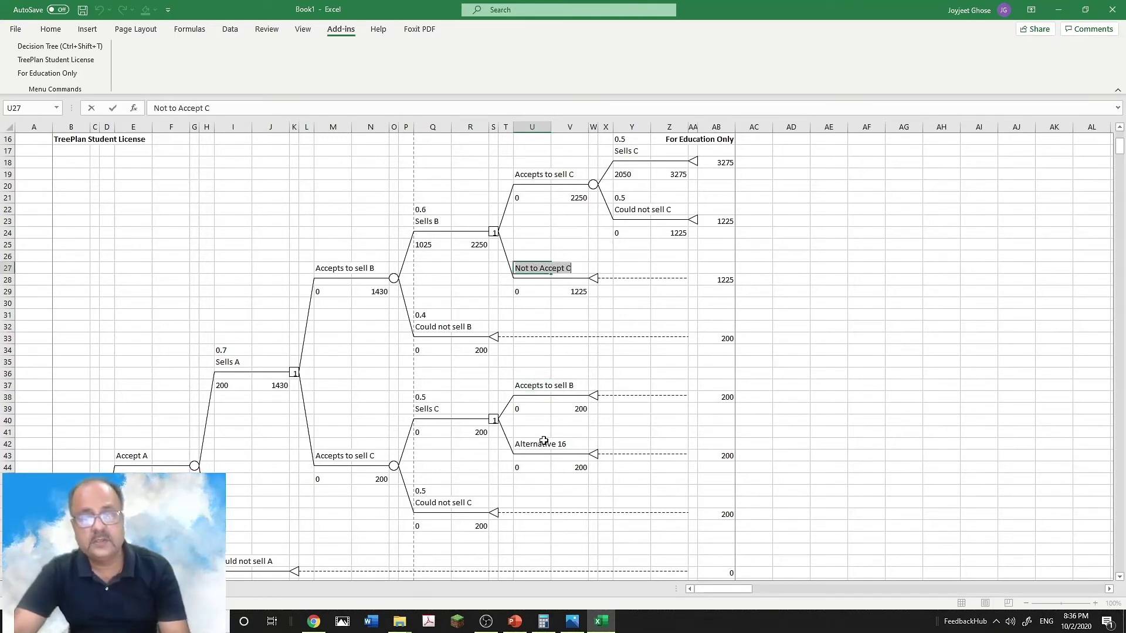
click(538, 443)
double_click(540, 444)
key(ctrl+v)
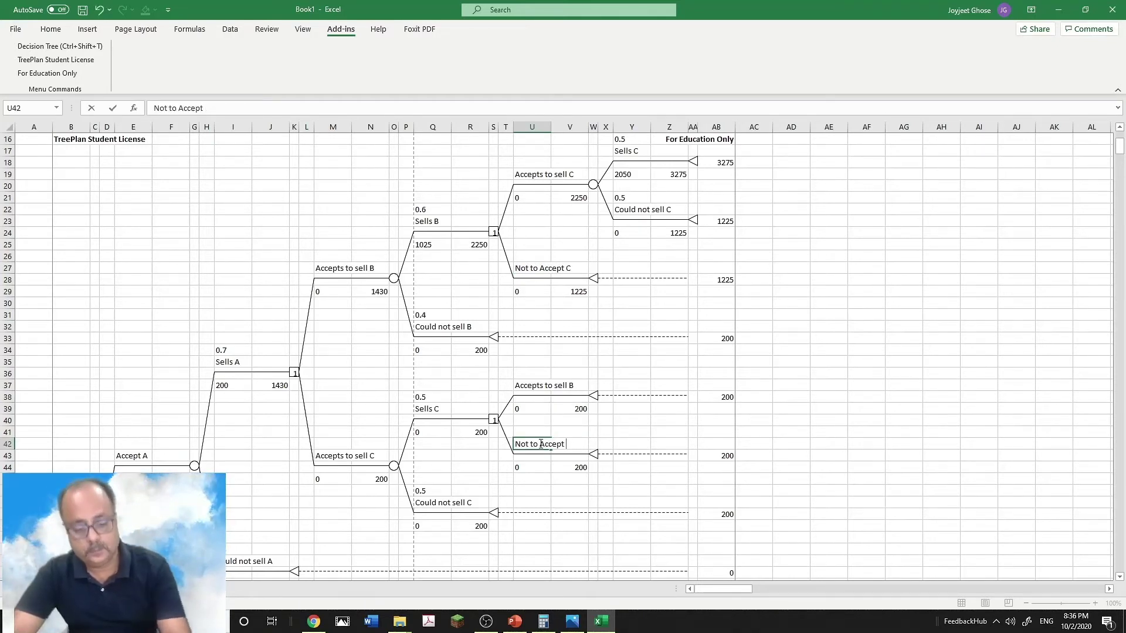
click(616, 445)
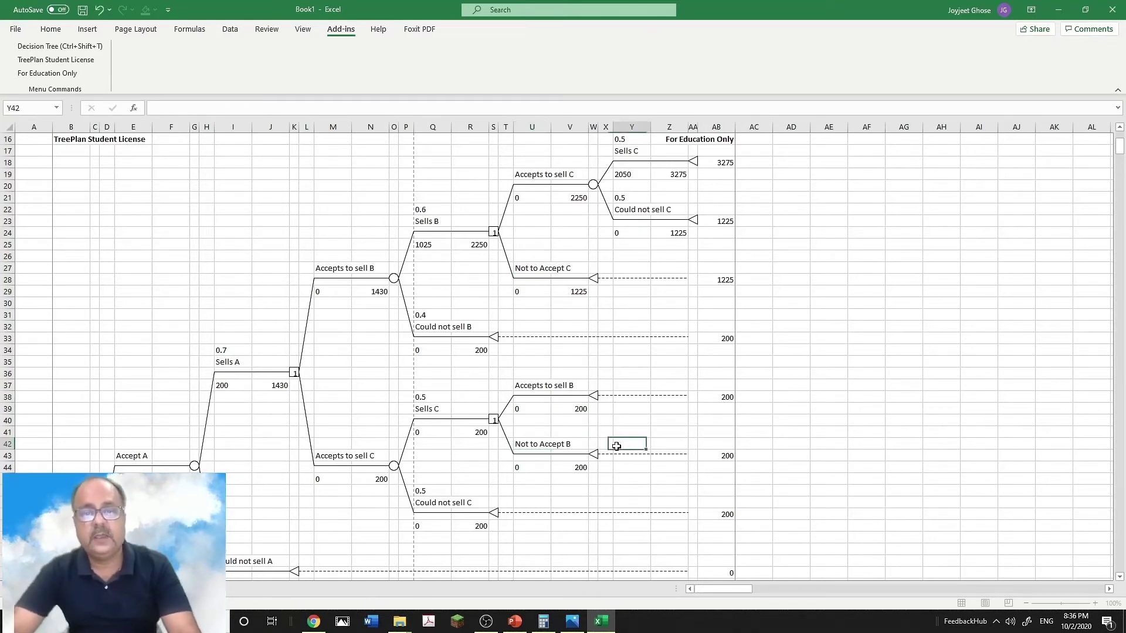
Change the terminal node of the lower Accepts to sell B branch, in cell W38, to an event node with two branches.
click(593, 411)
key(Up)
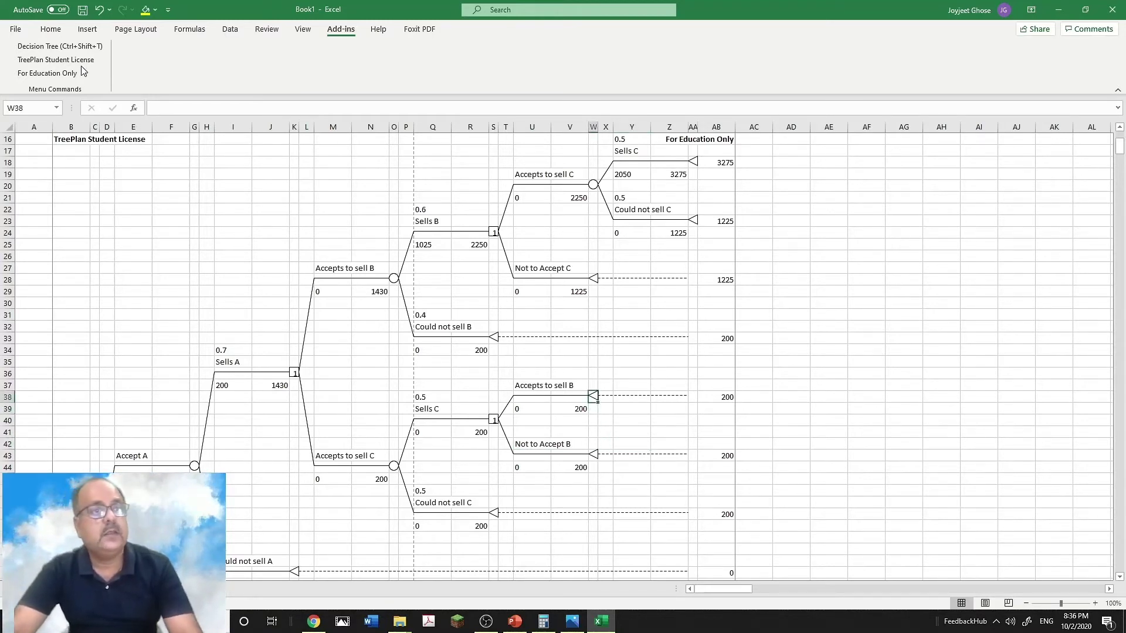
click(71, 47)
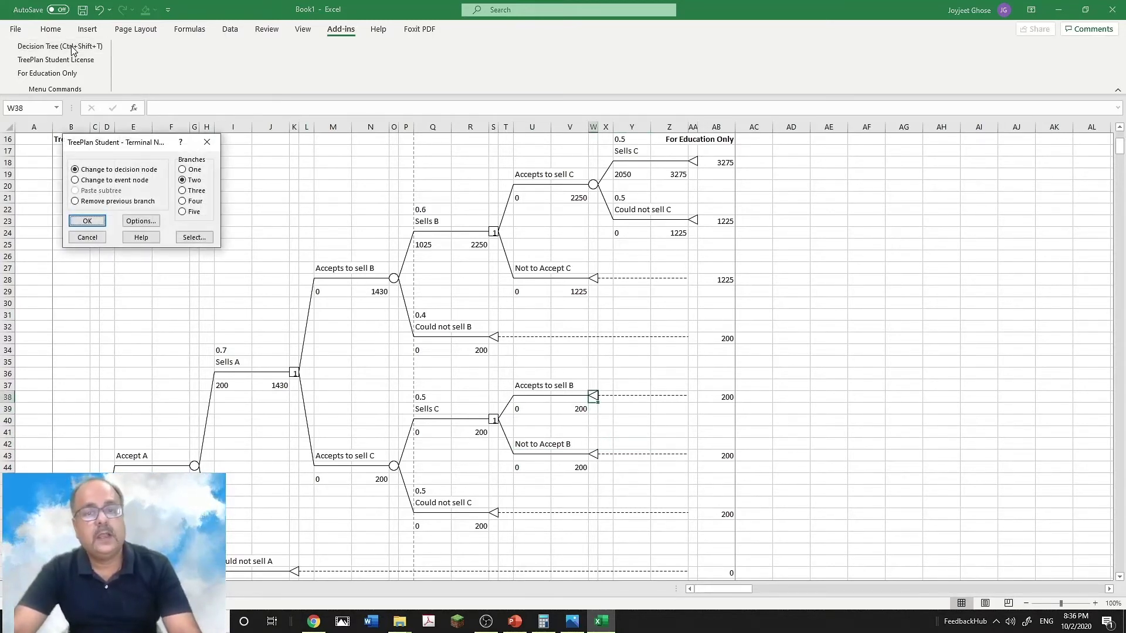
click(102, 180)
click(87, 218)
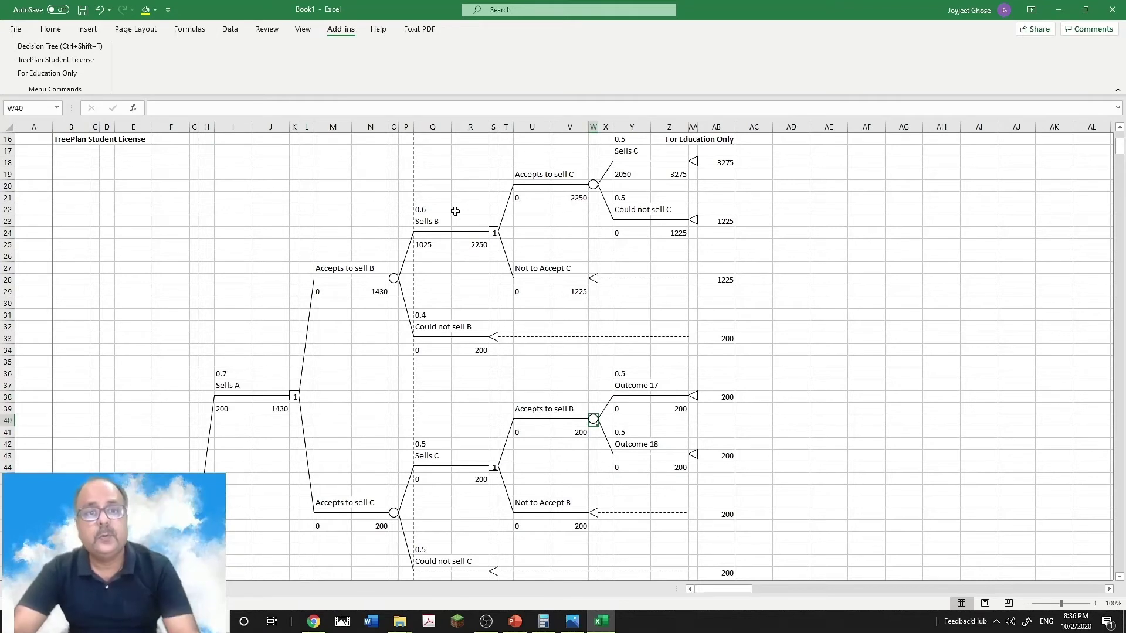
Replace the Outcome 17 label in cell Y37 with a copy of the "Sells B" label.
double_click(428, 220)
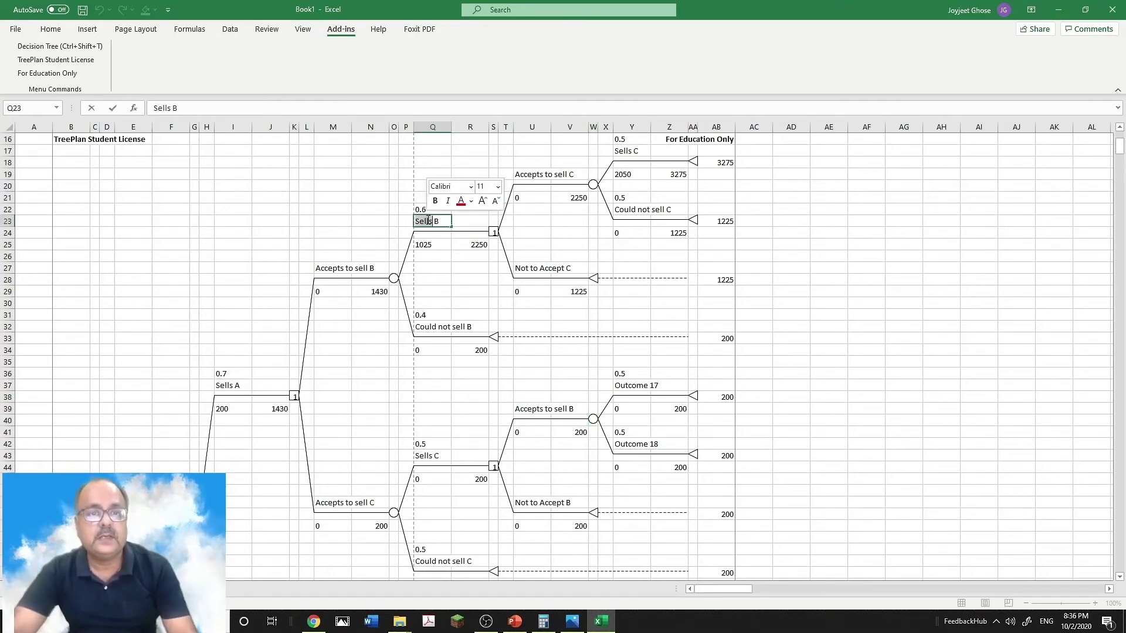
drag(435, 221, 410, 221)
key(ctrl+c)
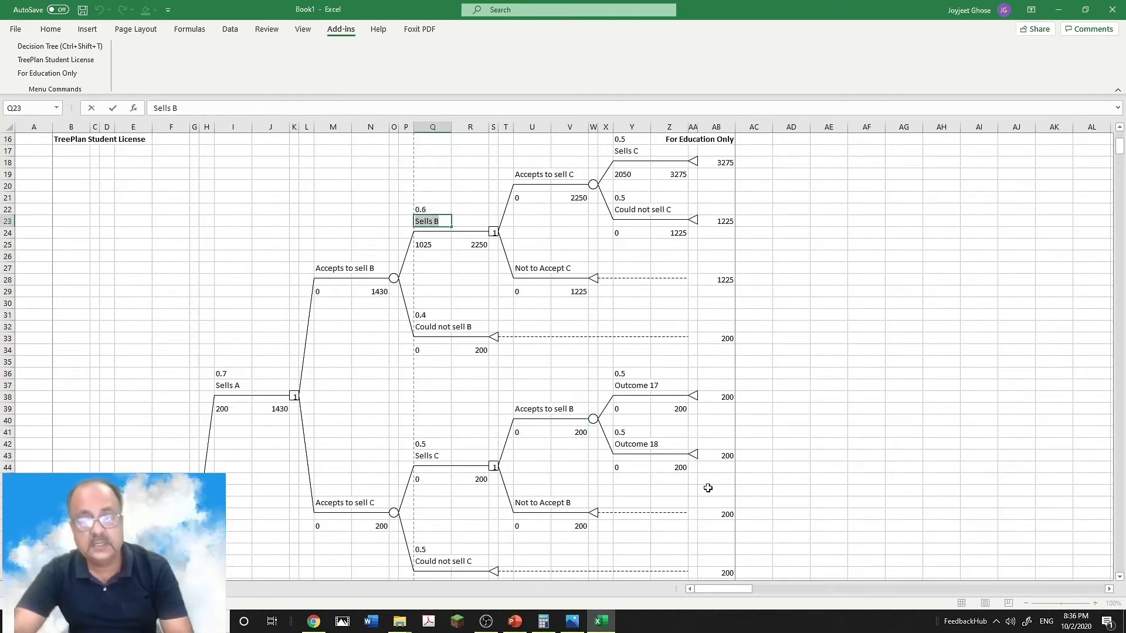
click(630, 385)
double_click(630, 385)
key(ctrl+v)
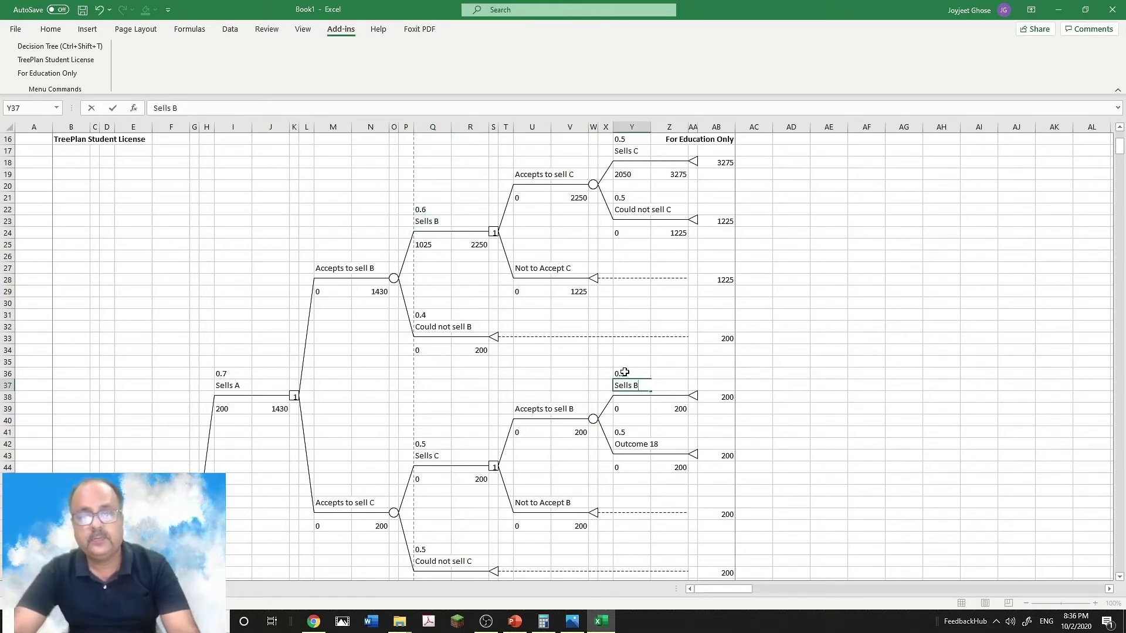
Replace the Outcome 18 label in cell Y42 with a copy of the "Could not sell B" label.
click(628, 446)
click(432, 327)
triple_click(429, 327)
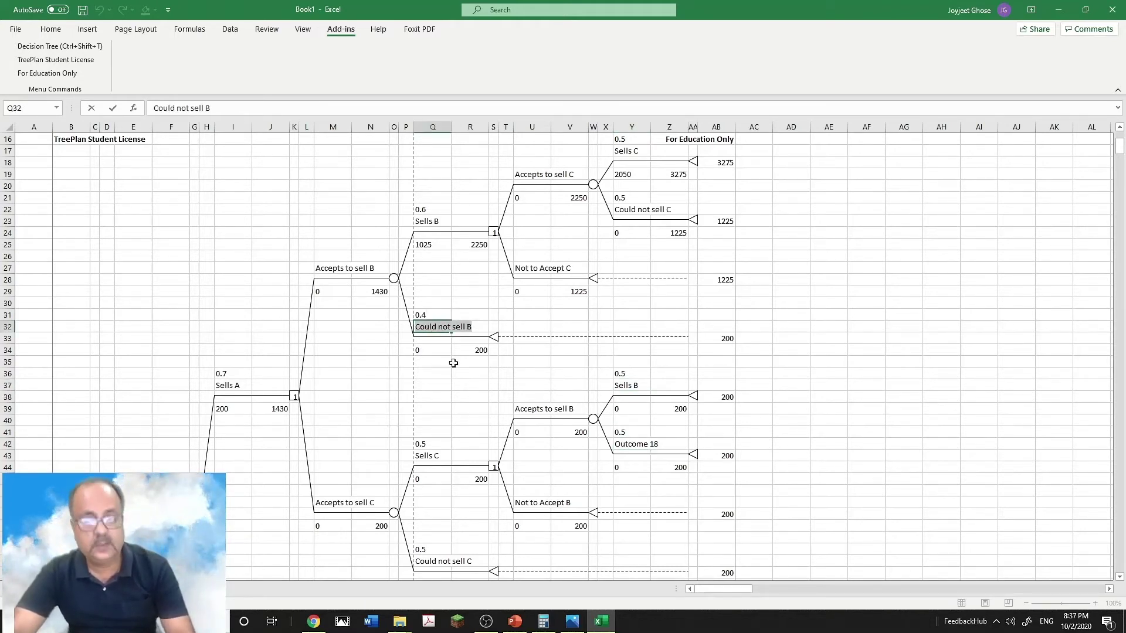
key(ctrl+c)
click(617, 444)
triple_click(629, 443)
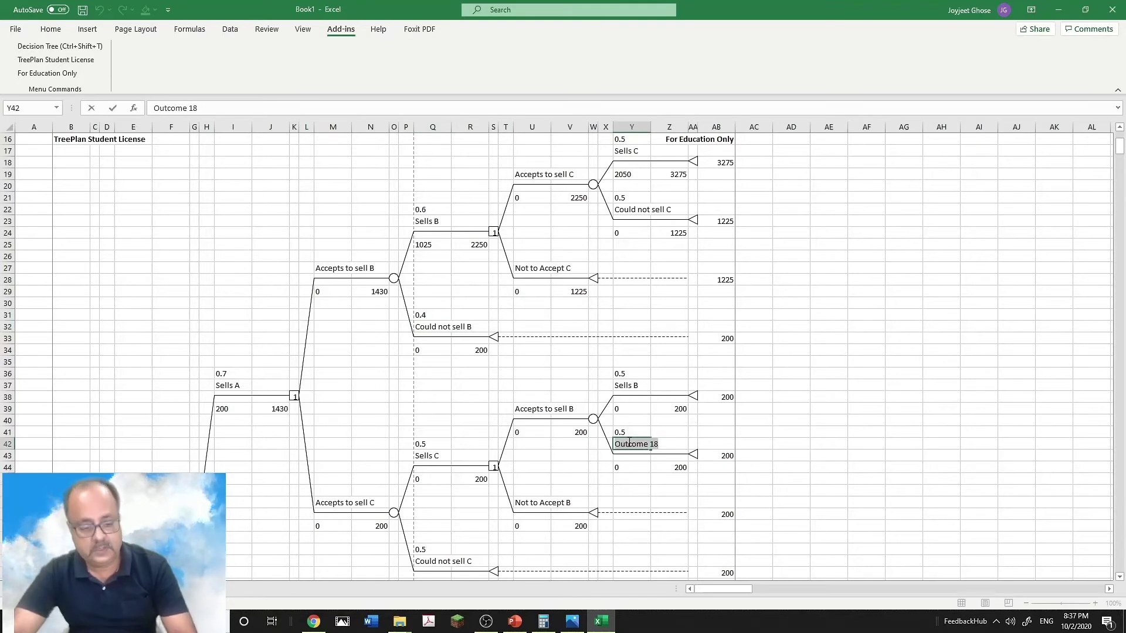
key(ctrl+v)
Set the probabilities after the lower Accepts to sell B node to 0.6 for Sells B and 0.4 for Could not sell B.
click(620, 373)
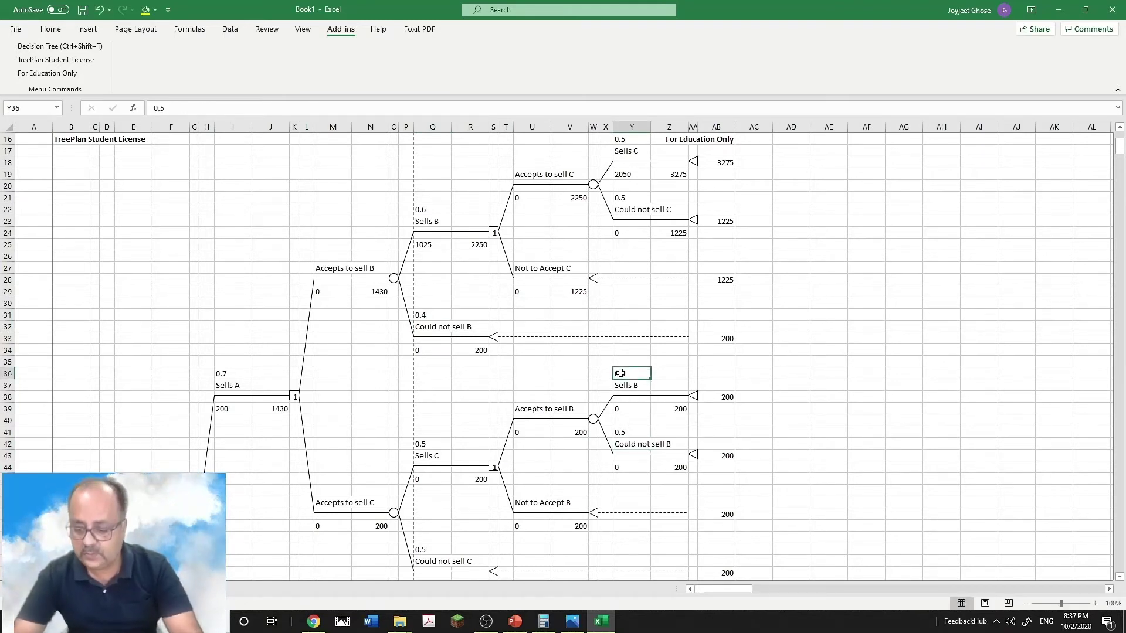
text(0.6)
click(621, 431)
text(0.)
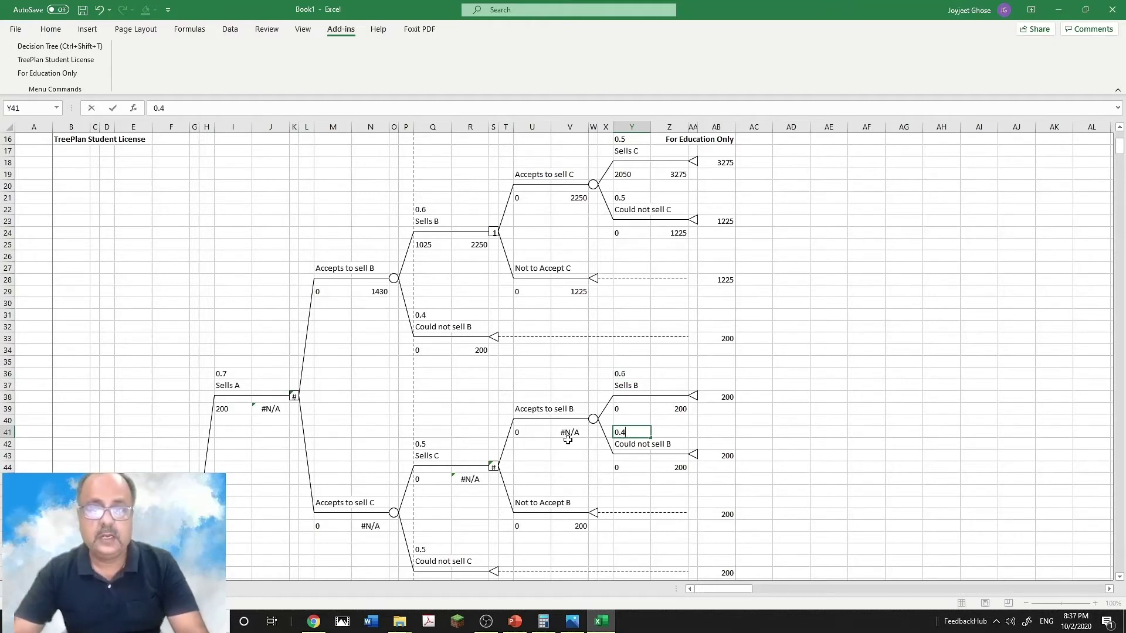
click(557, 455)
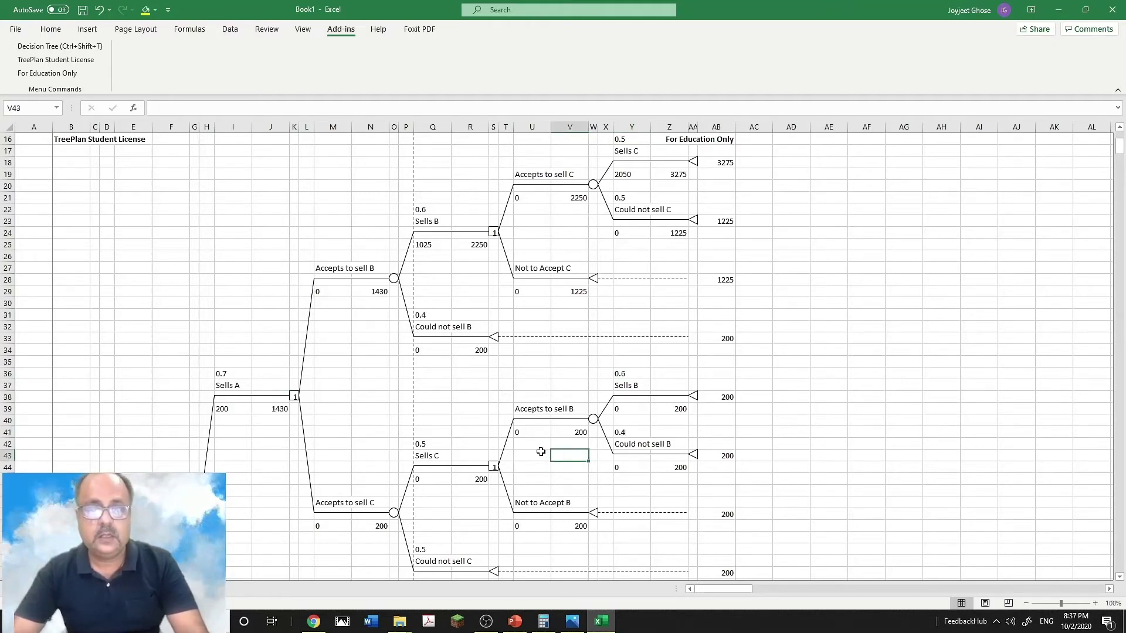
Enter the lower tree's cash flows: 2050 for Sells C in cell Q45 and 1025 for Sells B in cell Y39.
scroll(544, 452, down, 1)
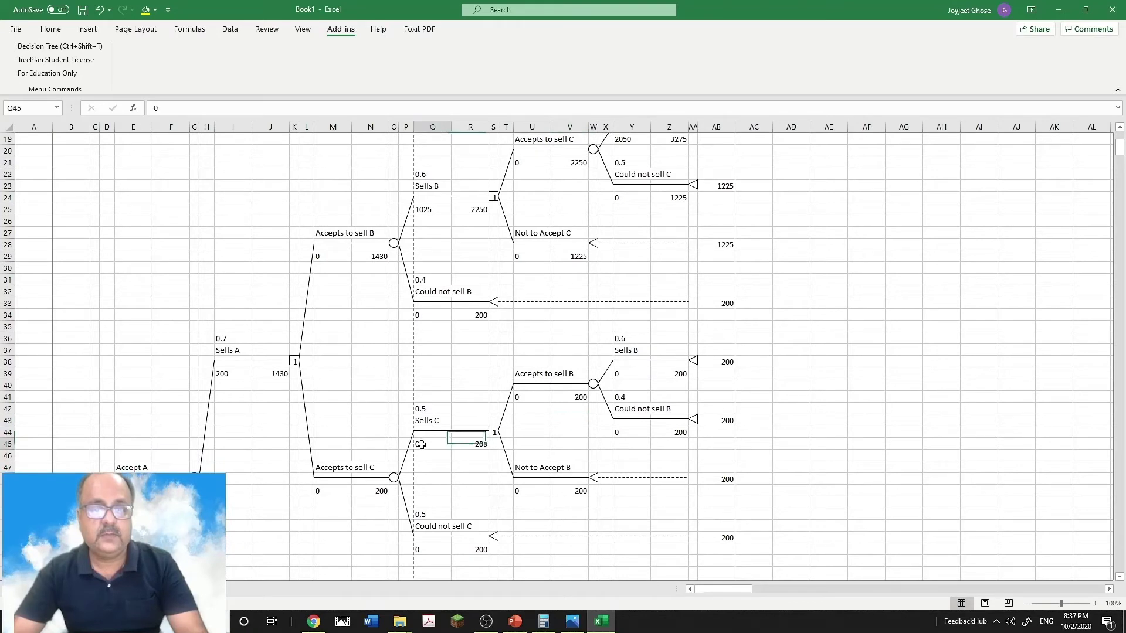
click(419, 446)
text(20)
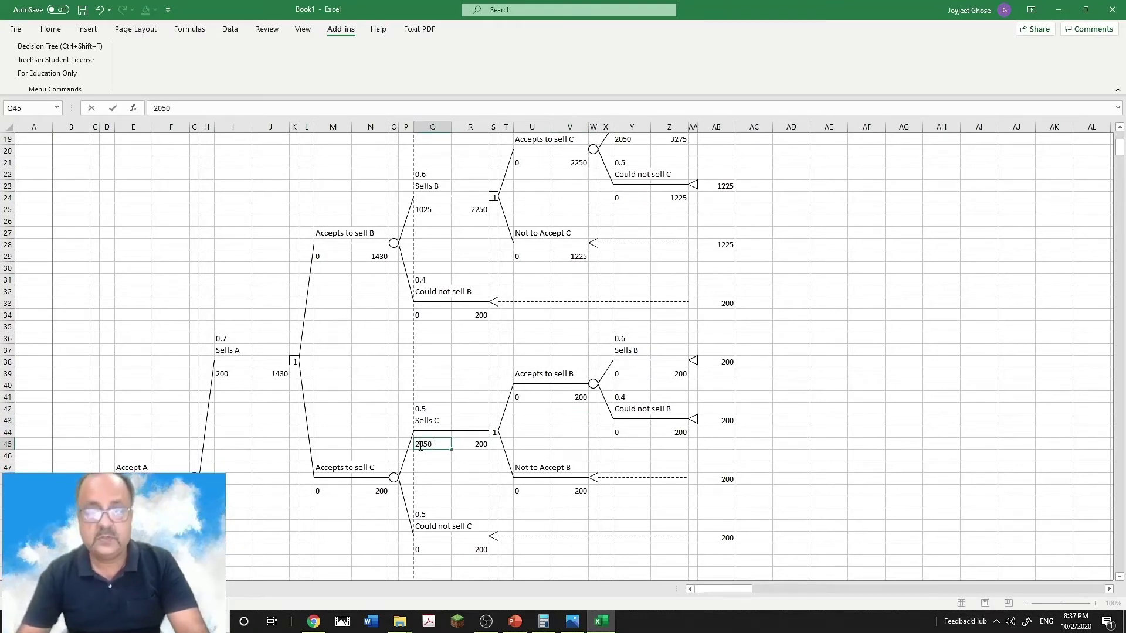
text(50)
click(616, 379)
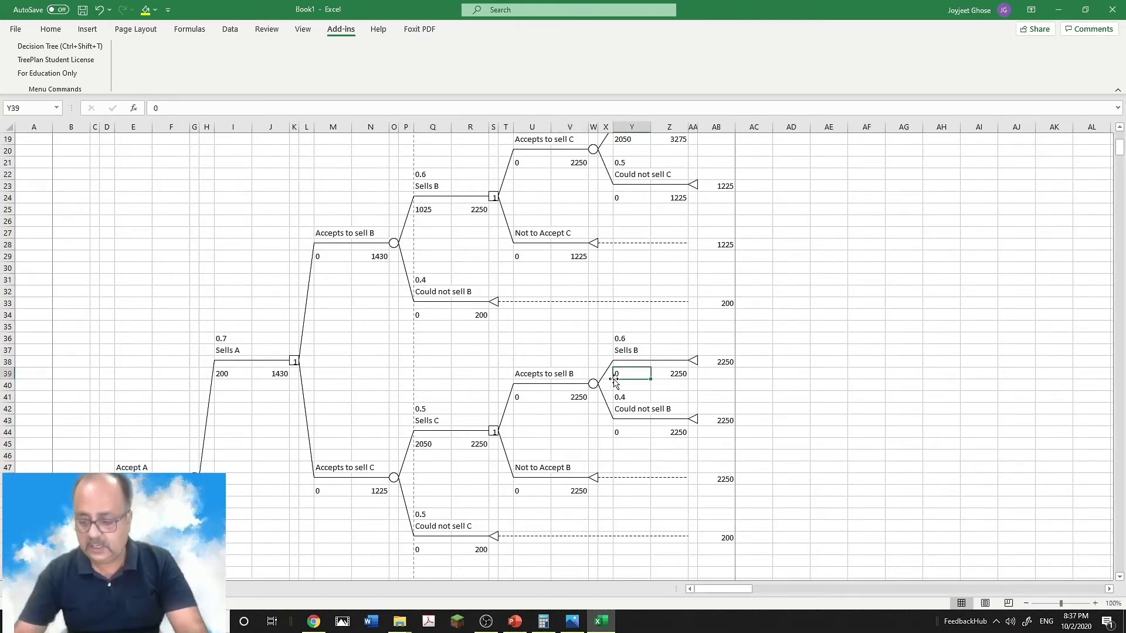
text(1025)
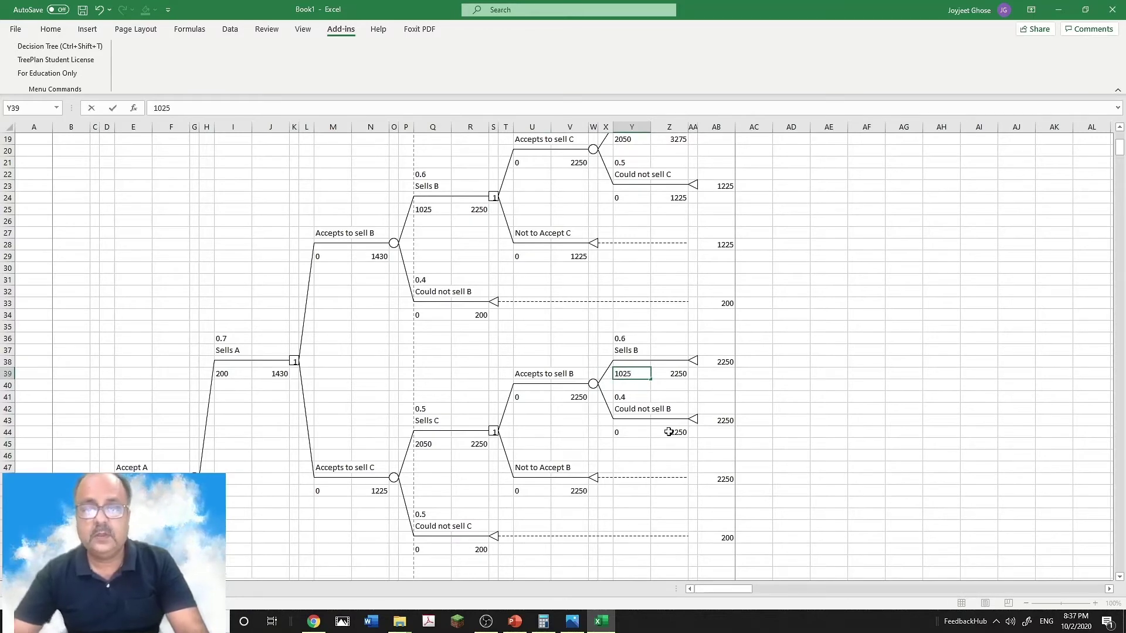
click(680, 466)
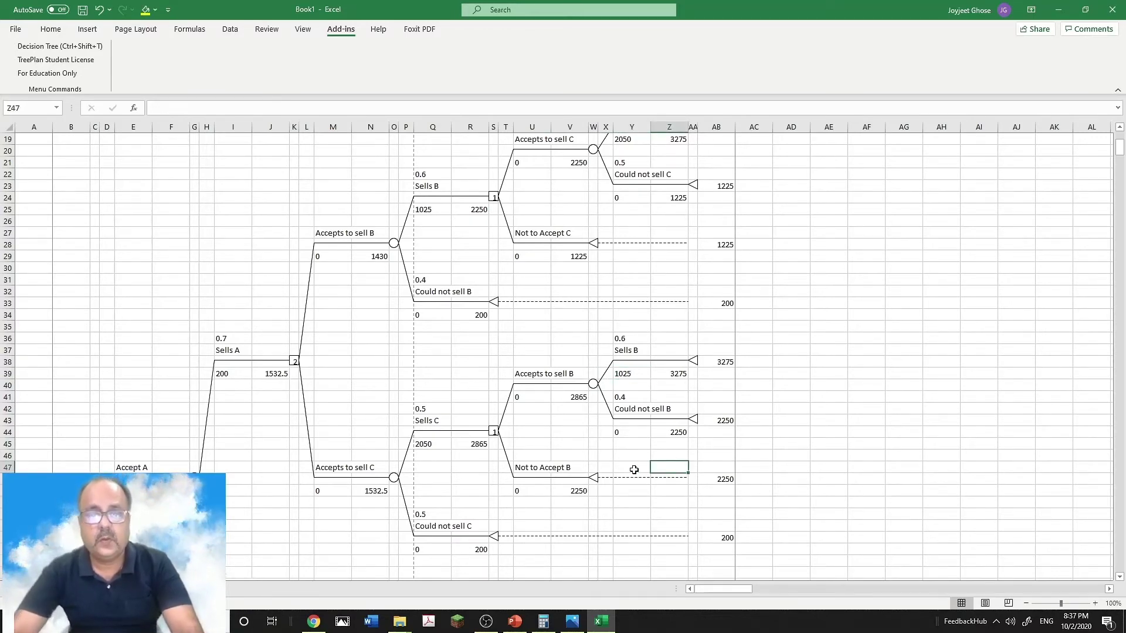
Fill the decision node squares at the root and after Sells A, upper Sells B and lower Sells C with light green.
scroll(633, 469, down, 3)
scroll(634, 471, down, 2)
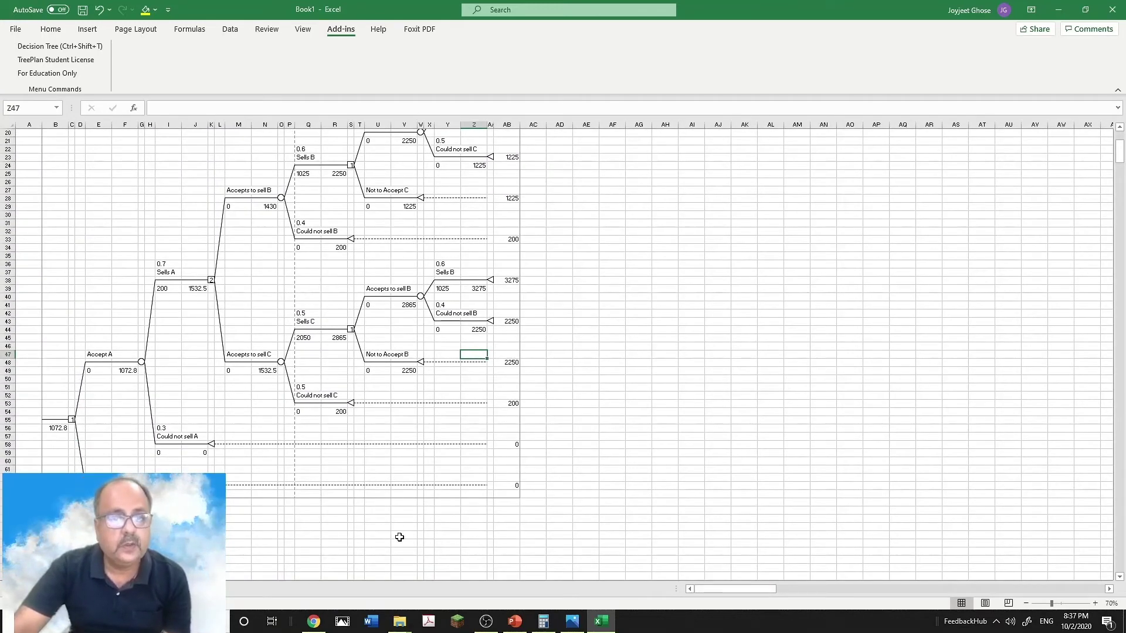
scroll(399, 537, up, 1)
scroll(637, 587, left, 1)
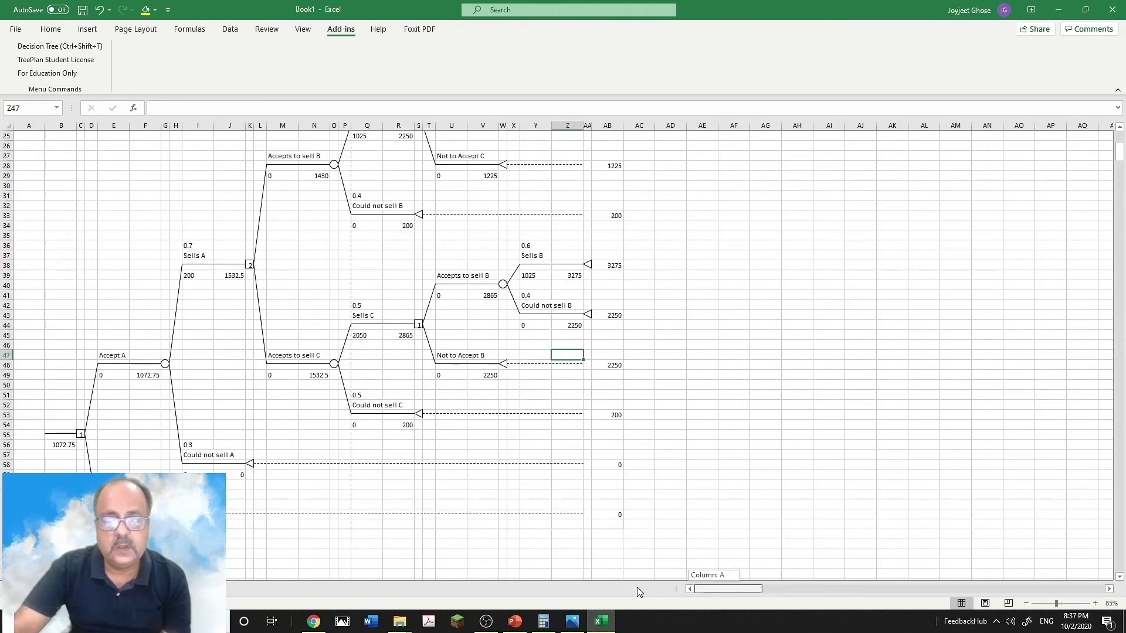
click(82, 435)
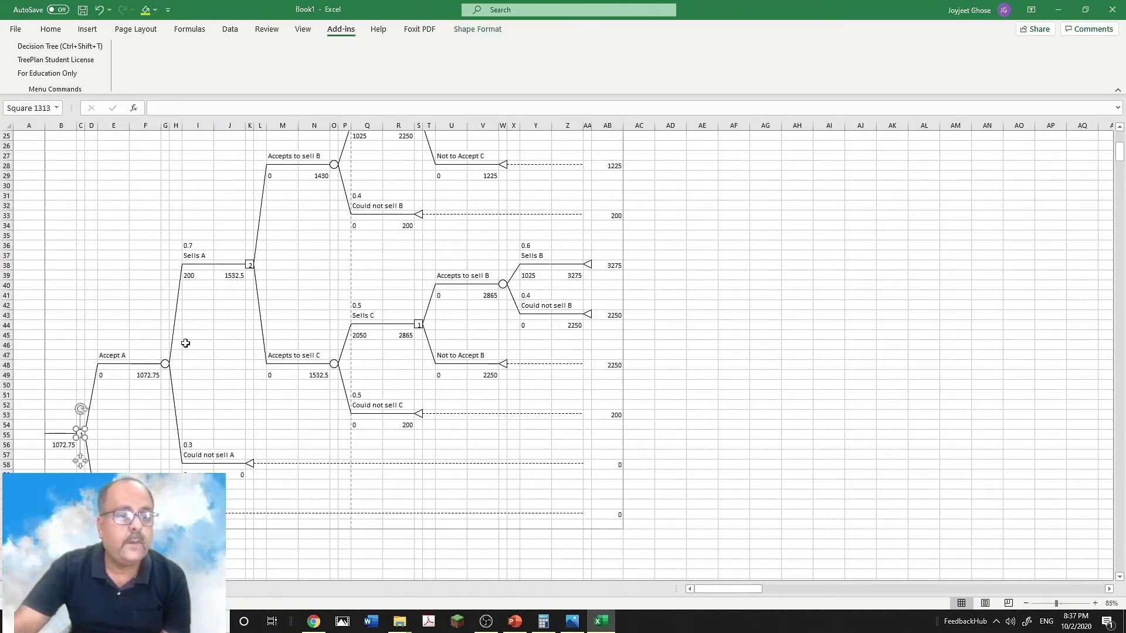
click(251, 258)
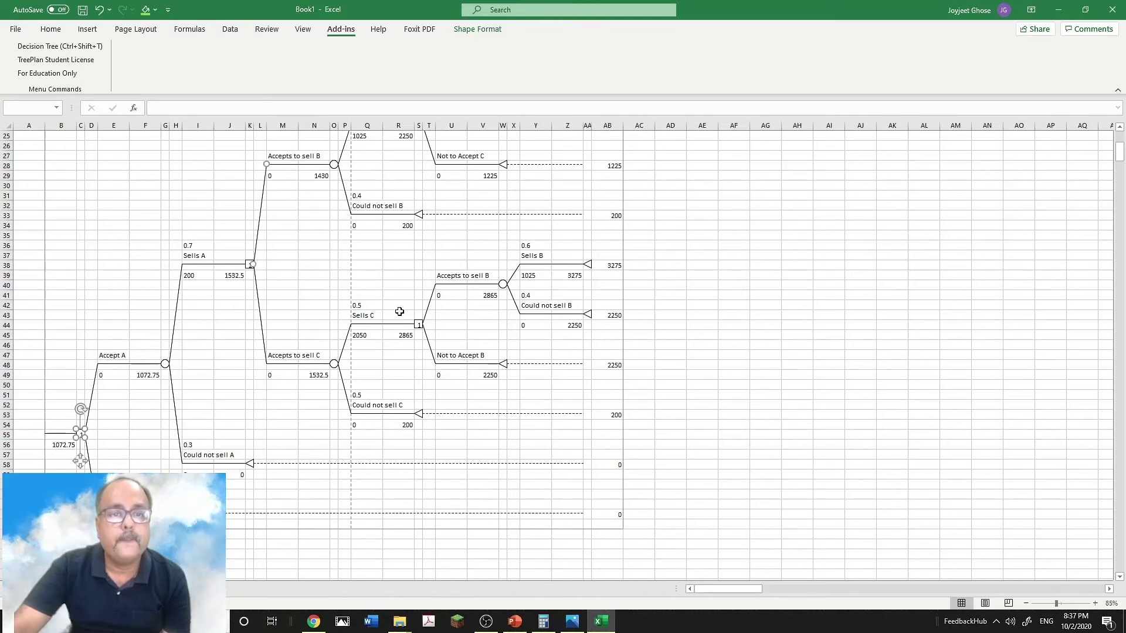
click(420, 326)
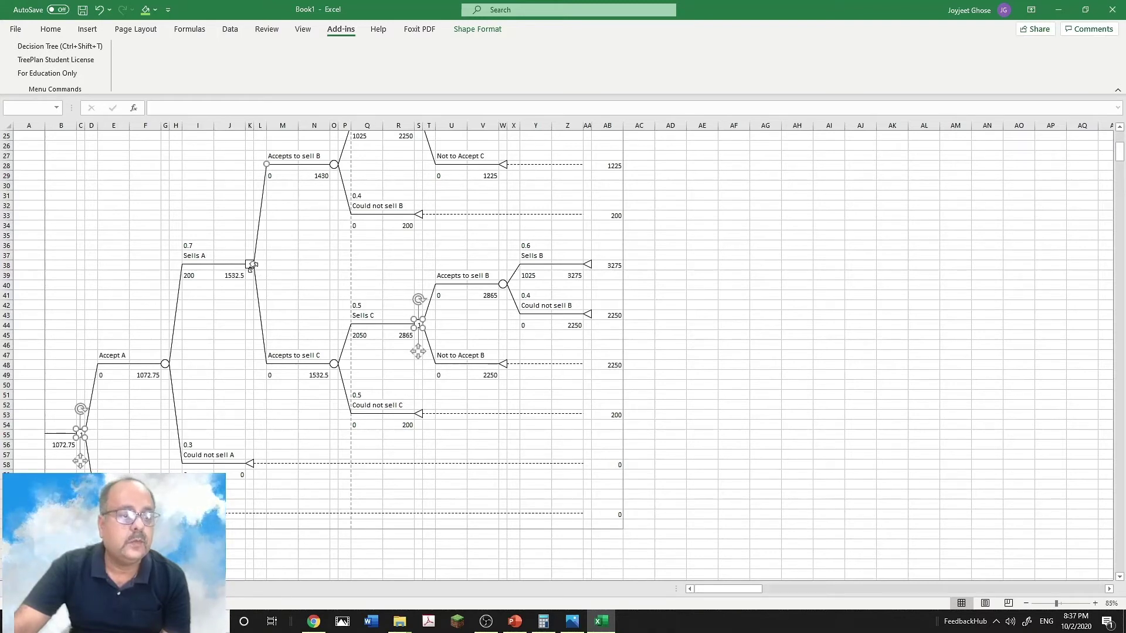
ctrl+click(250, 264)
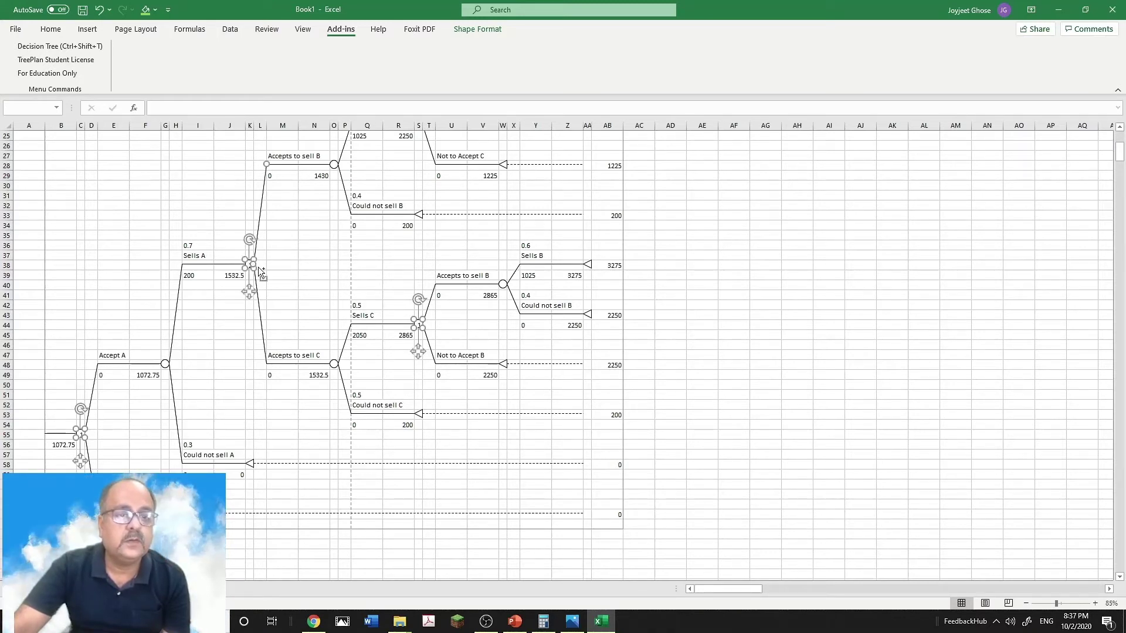
ctrl+scroll(421, 345, down, 1)
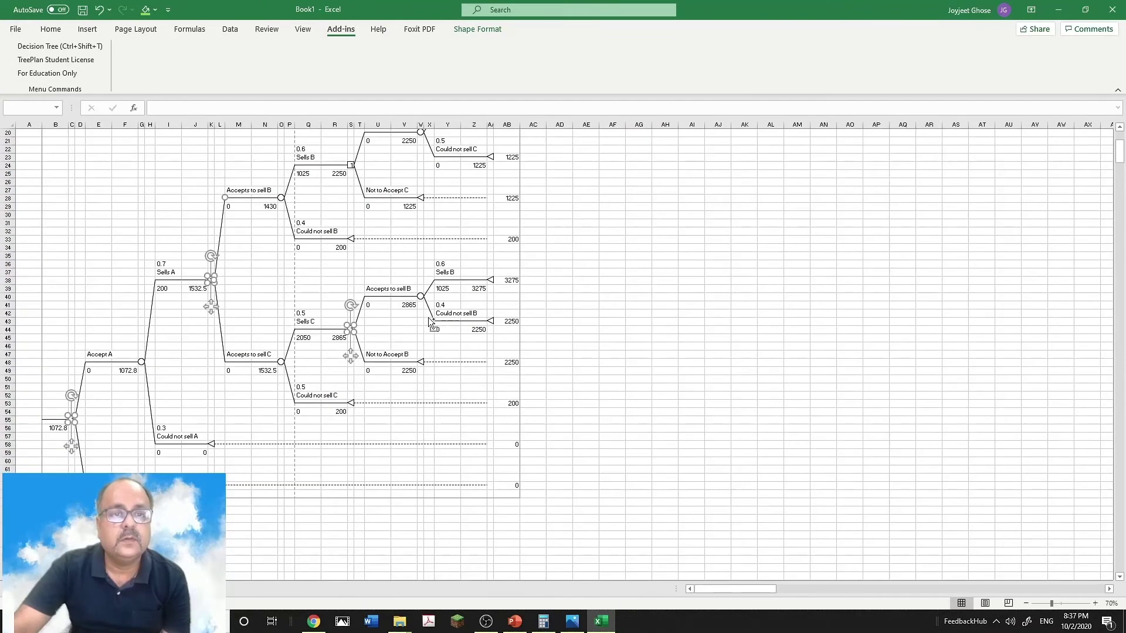
ctrl+click(352, 167)
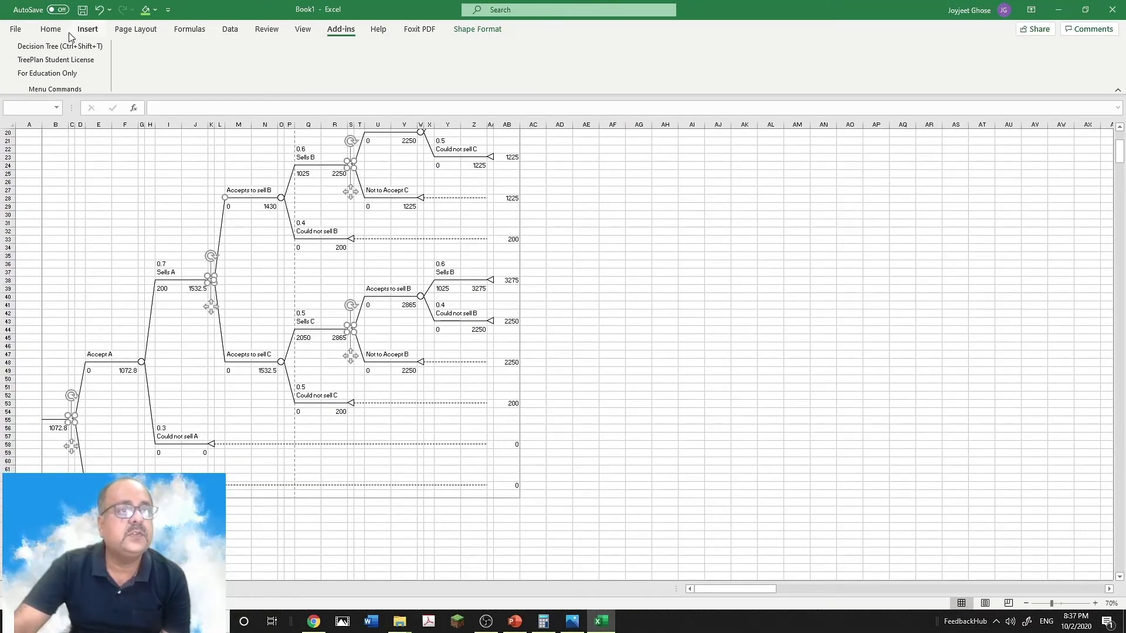
click(51, 31)
click(186, 70)
click(363, 472)
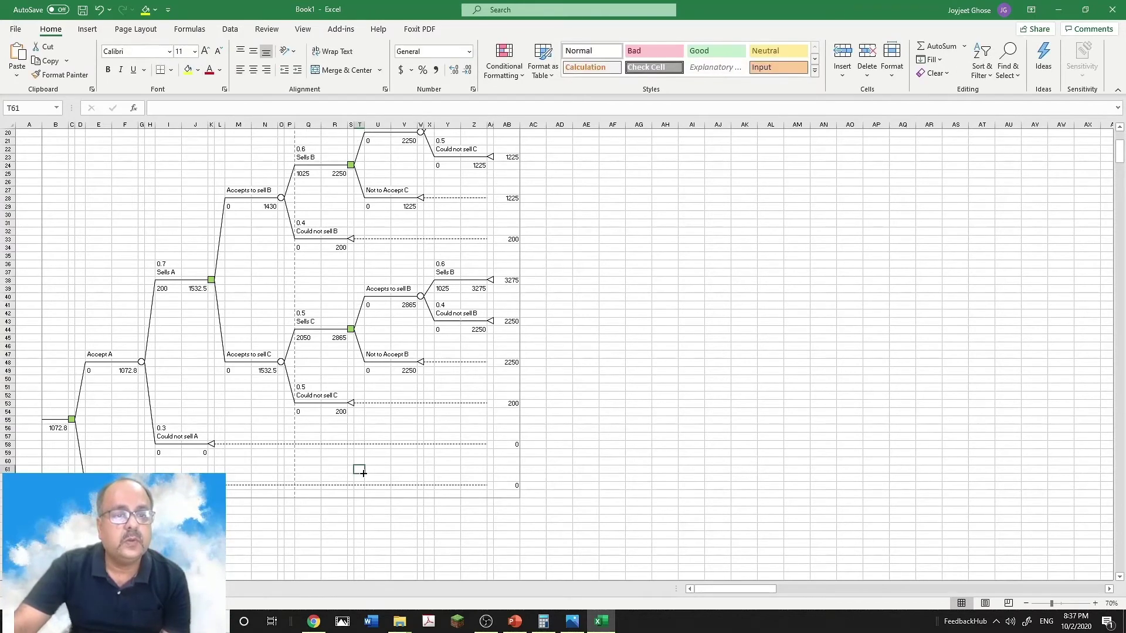
Fill the event node circle after the upper Accepts to sell B branch, at cell O28, with standard red.
click(143, 359)
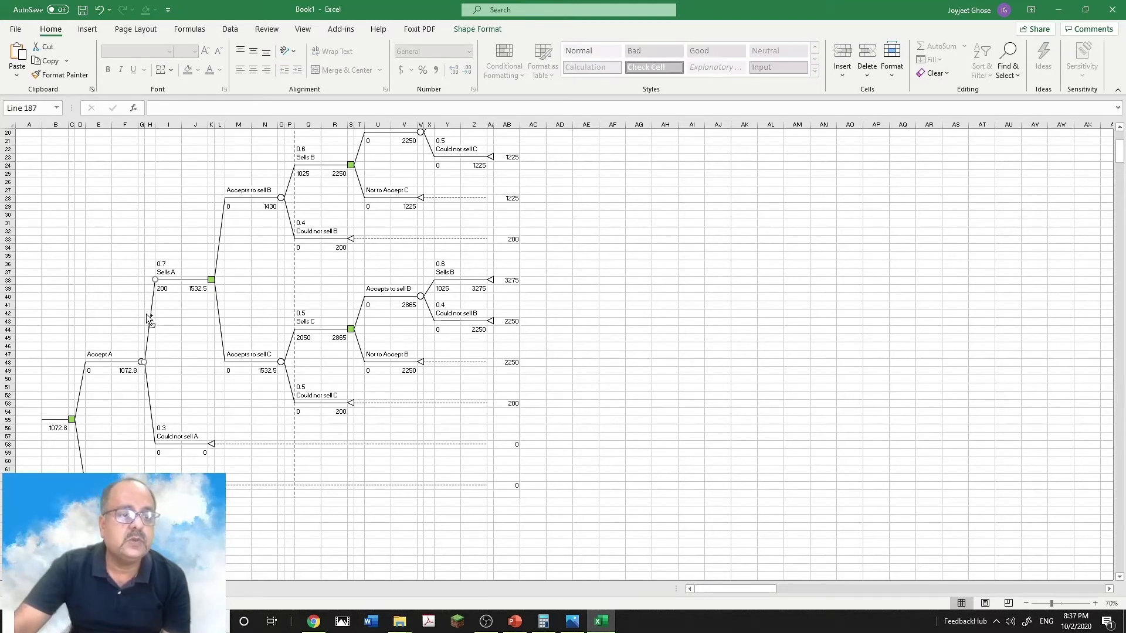
click(157, 374)
click(142, 360)
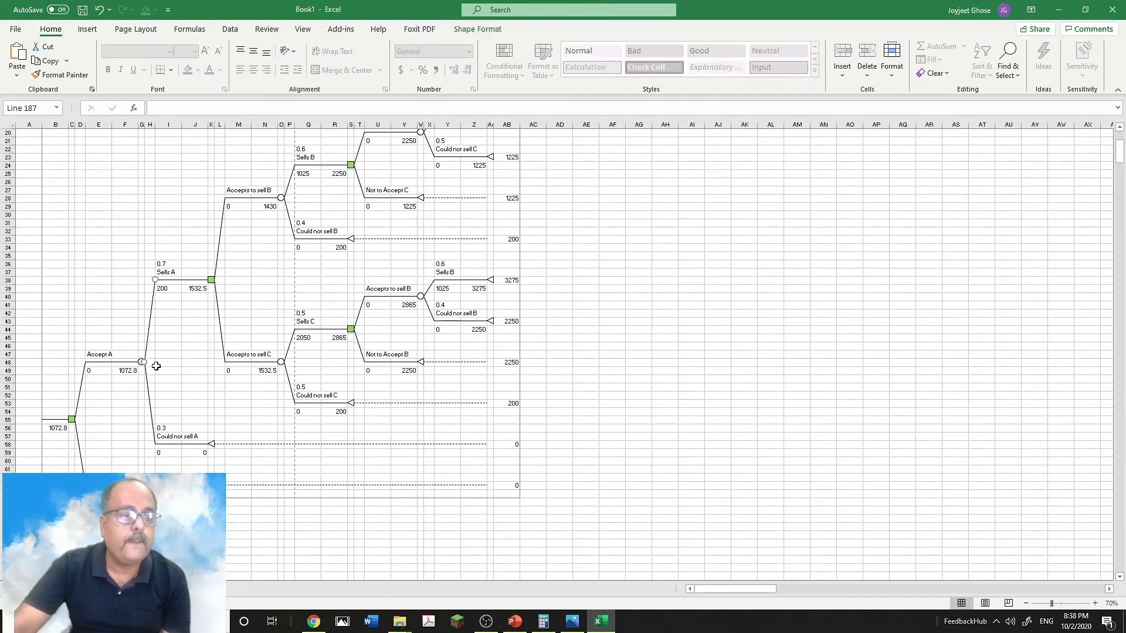
click(281, 198)
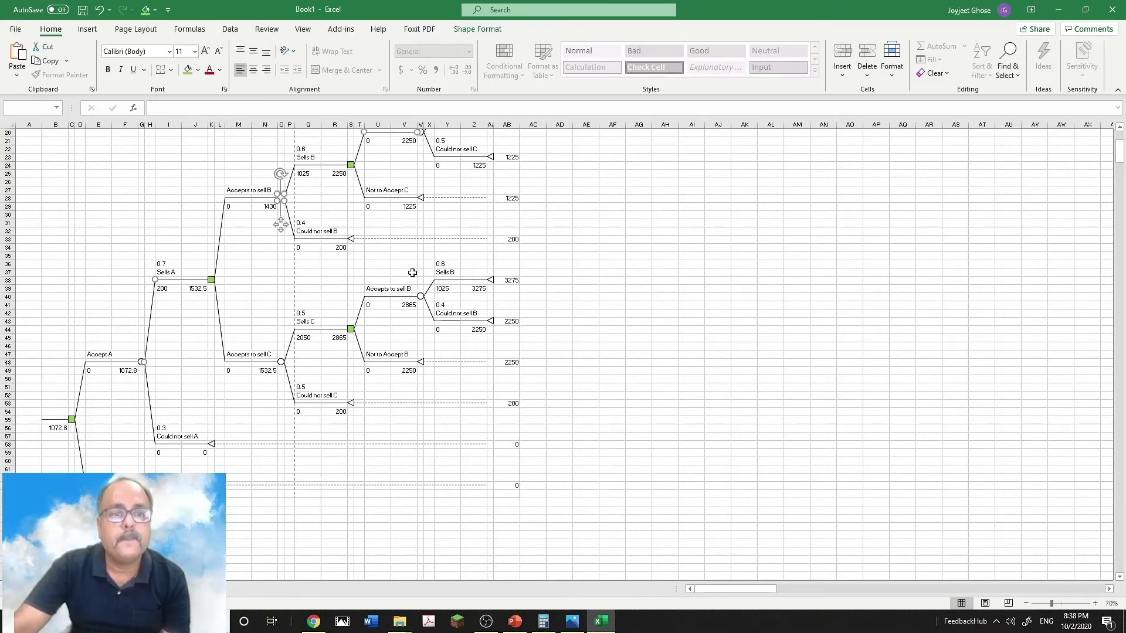
shift+click(418, 295)
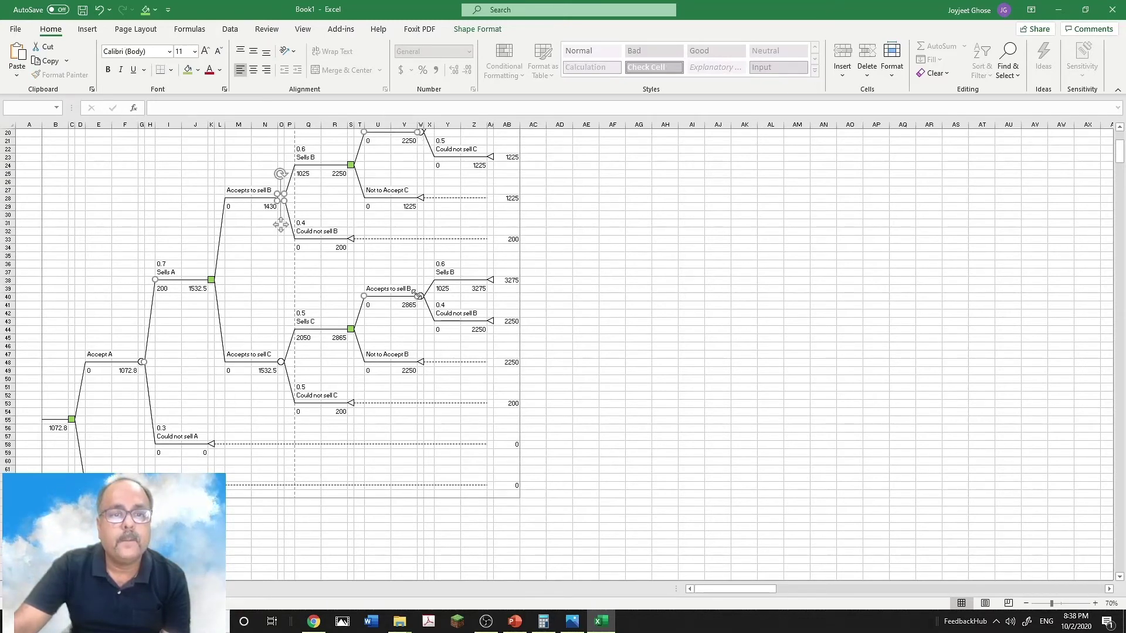
shift+click(283, 368)
click(198, 71)
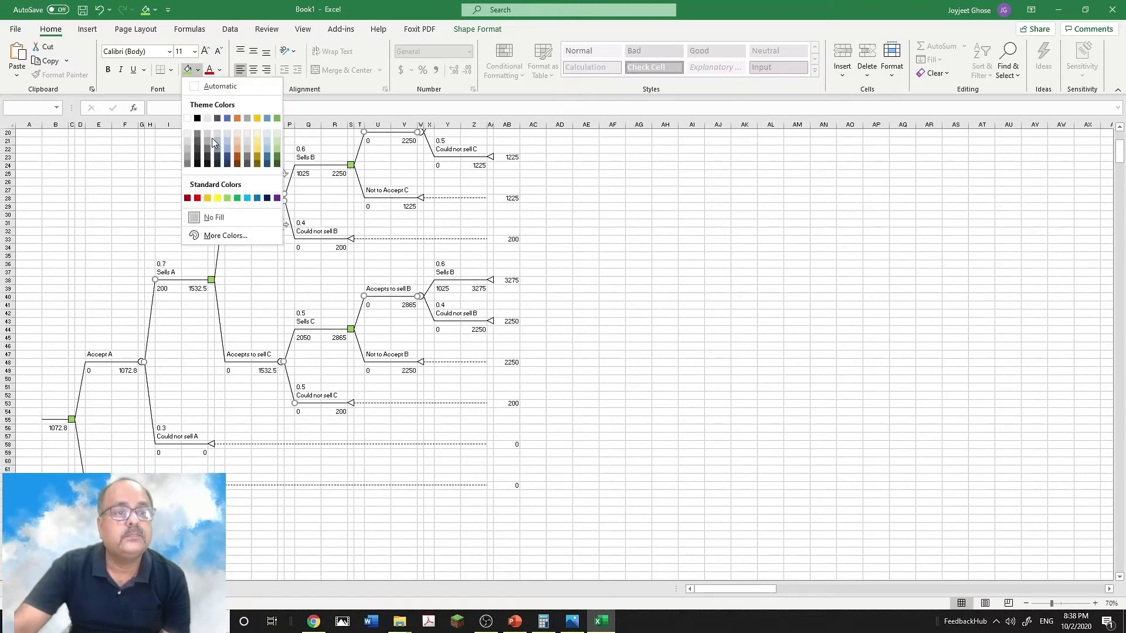
click(198, 197)
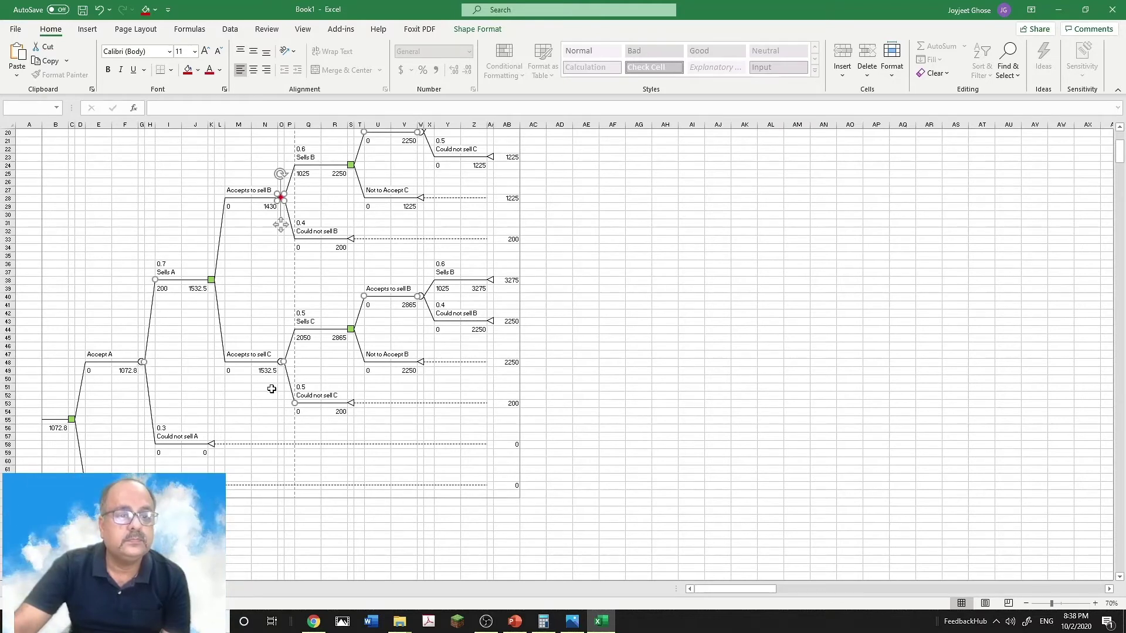
shift+click(281, 362)
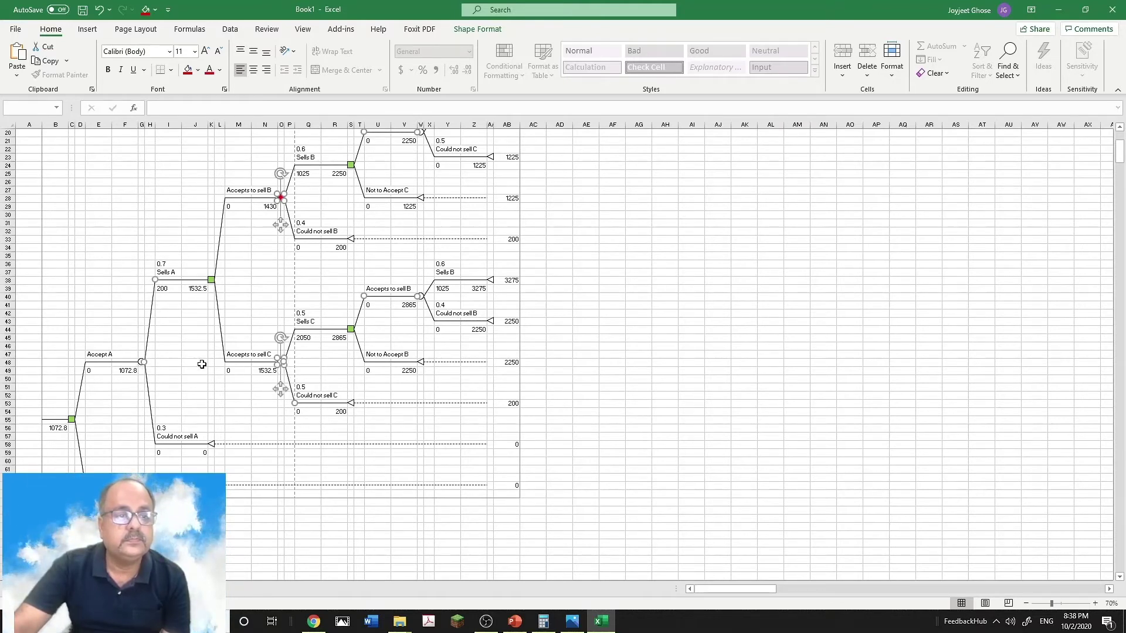
shift+click(139, 362)
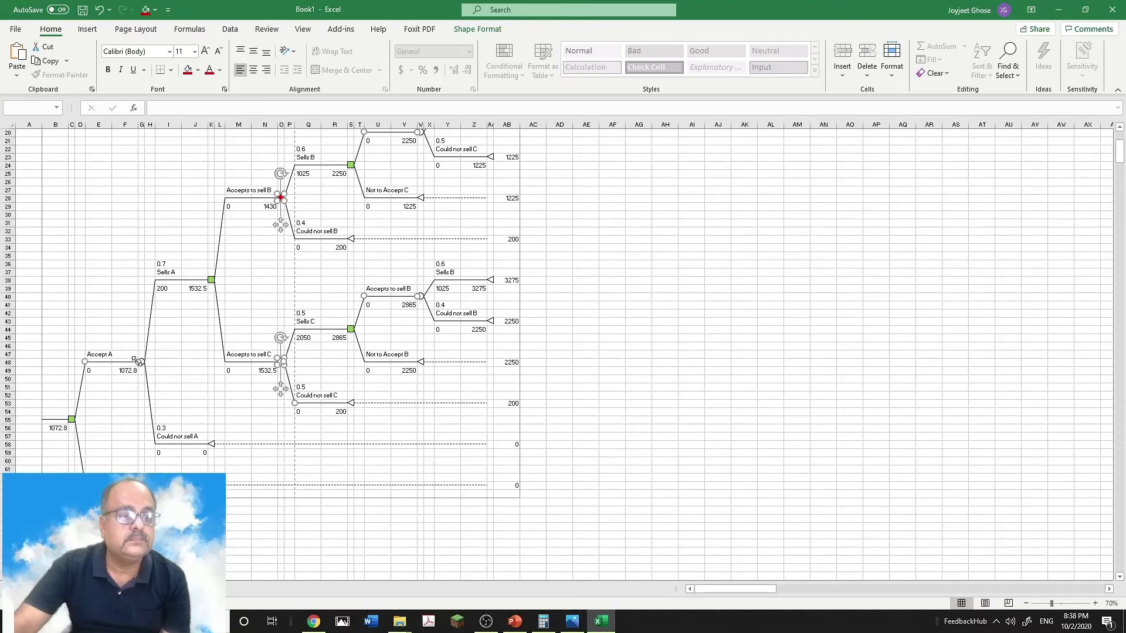
scroll(105, 381, up, 6)
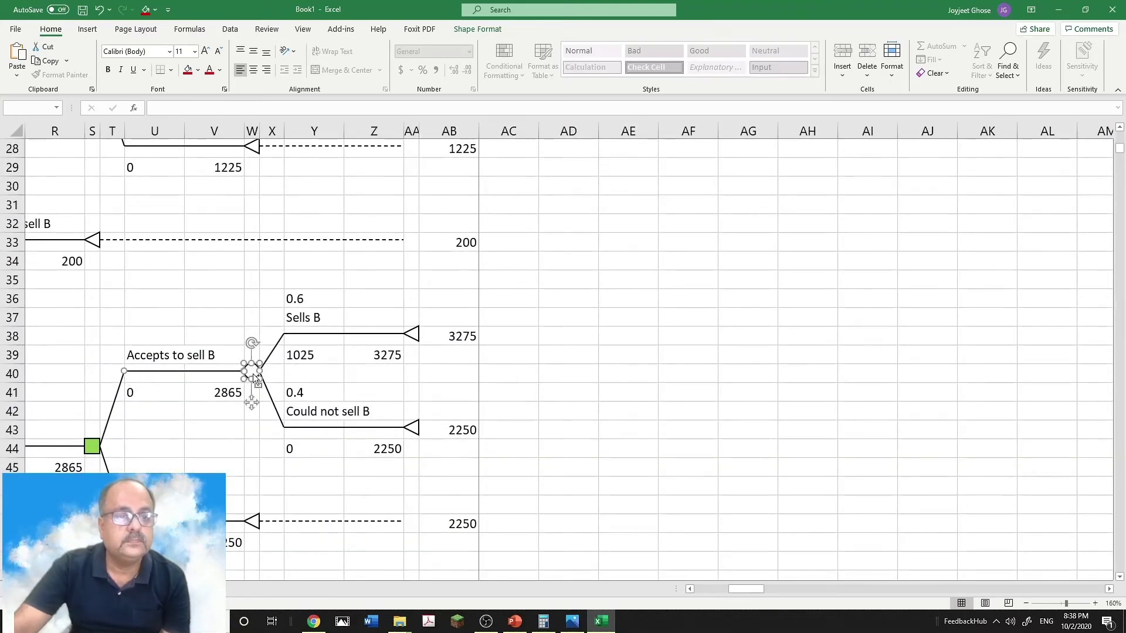
drag(742, 590, 661, 597)
click(314, 526)
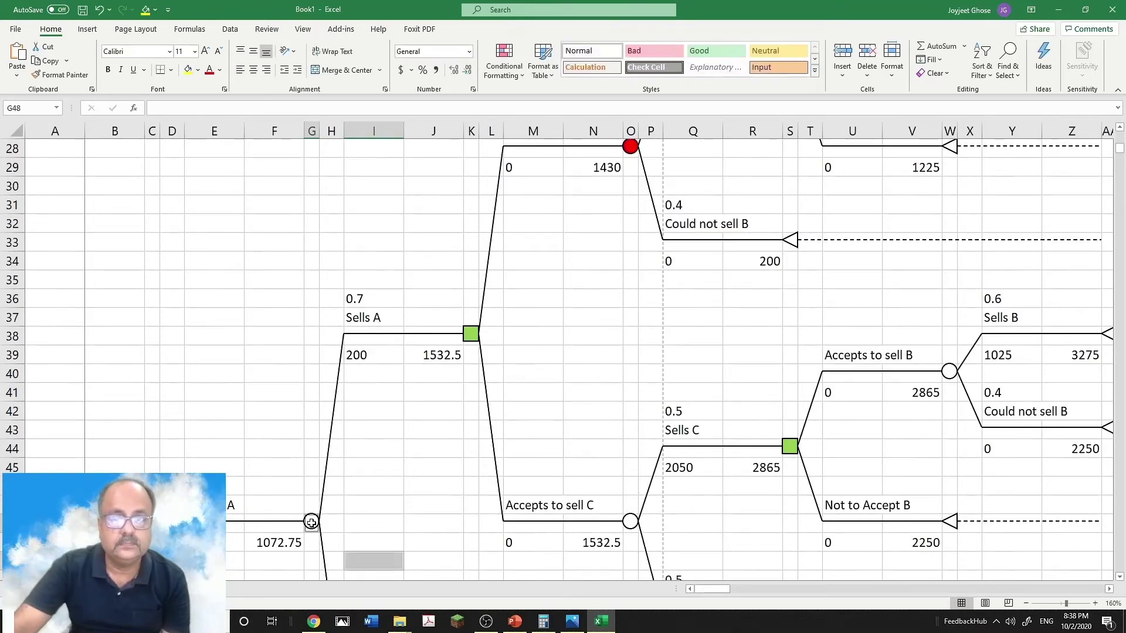
click(631, 527)
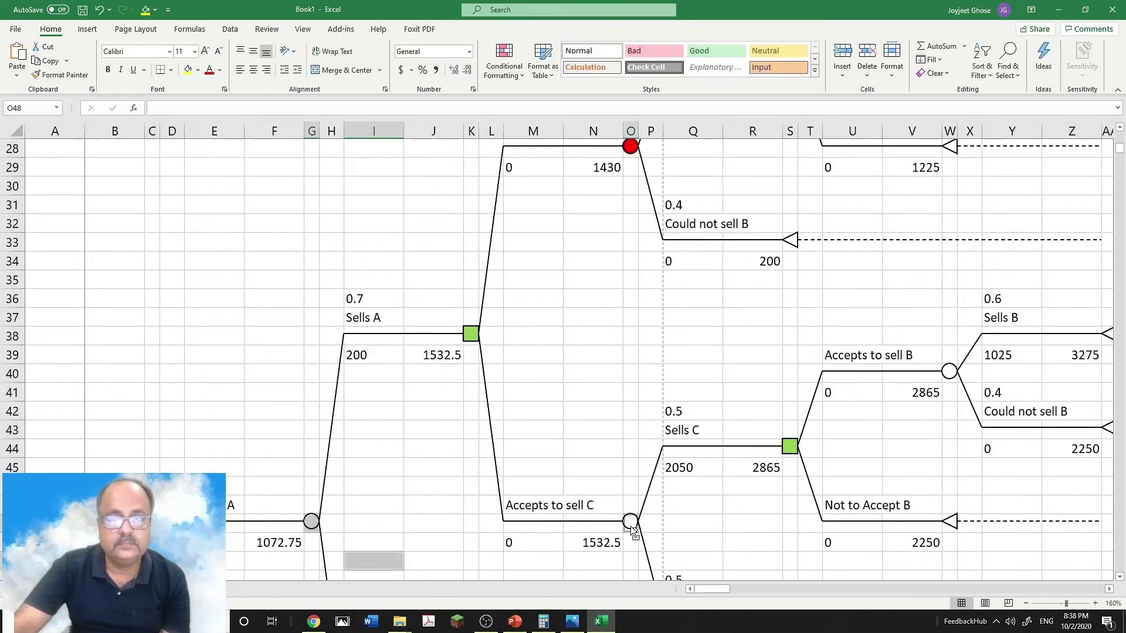
click(674, 523)
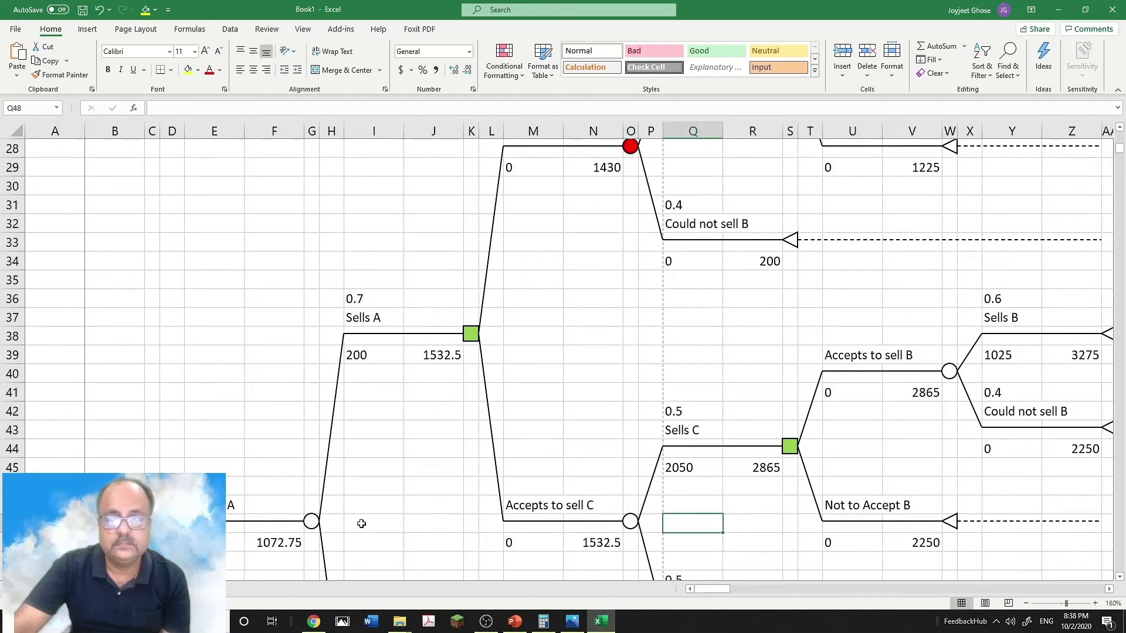
click(314, 527)
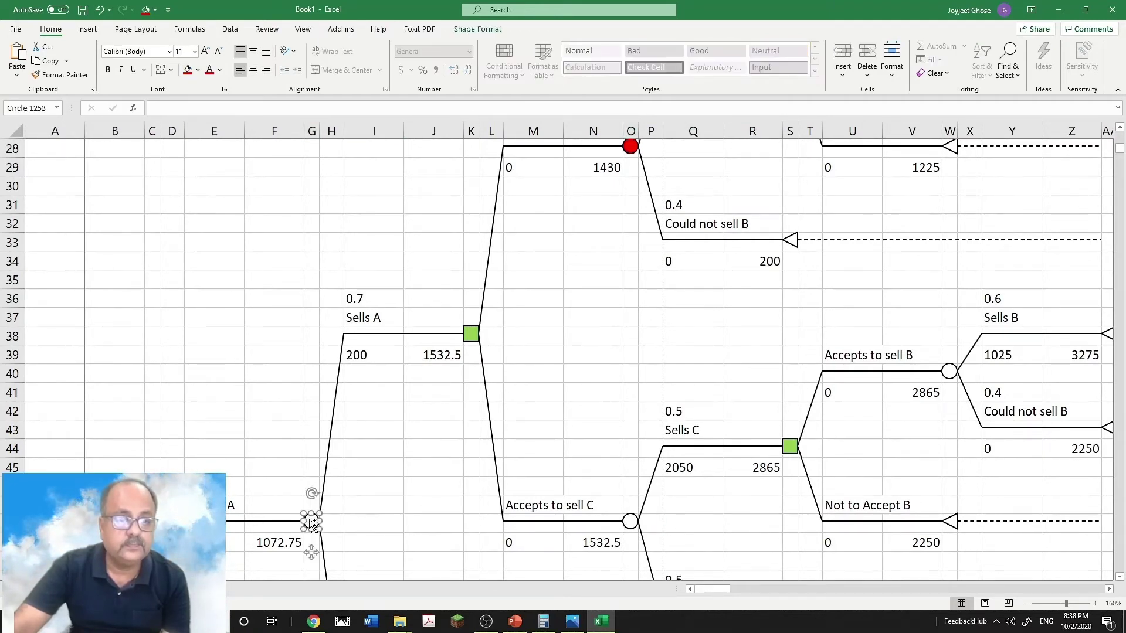
click(635, 530)
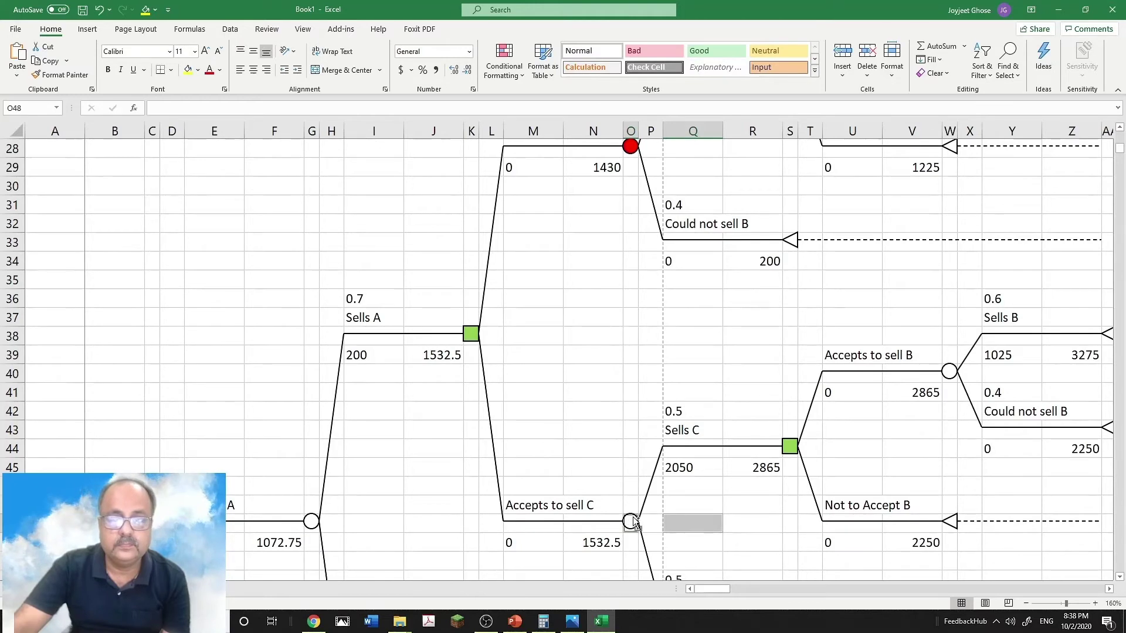
click(631, 517)
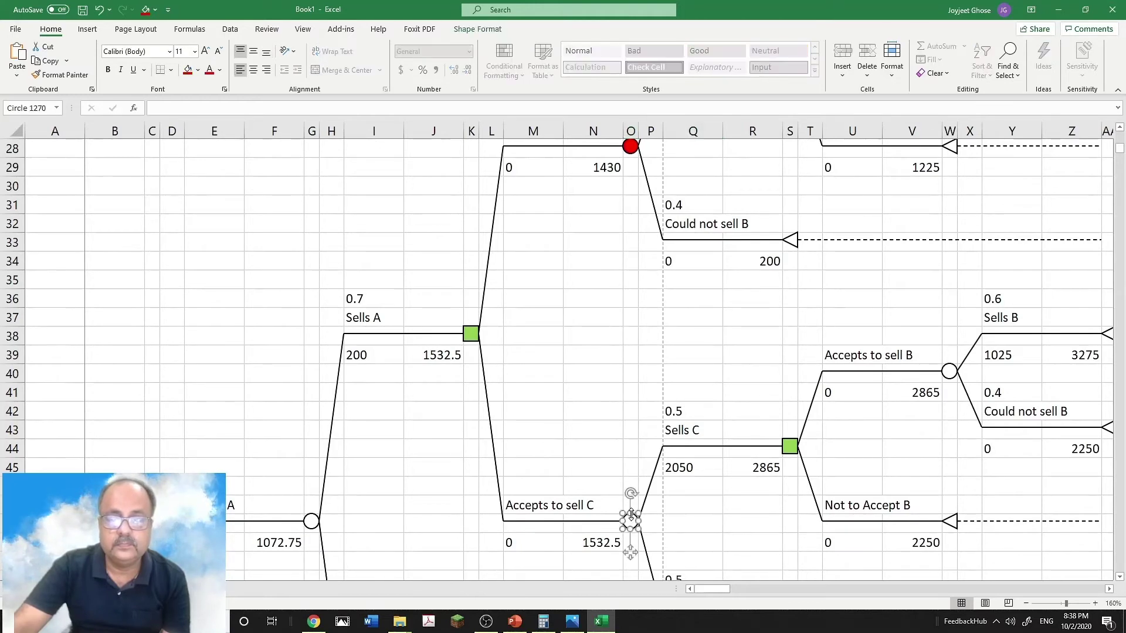
Fill the event node circles after Accept A, both Accepts to sell C branches and the lower Accepts to sell B branch with standard red.
click(313, 522)
click(312, 522)
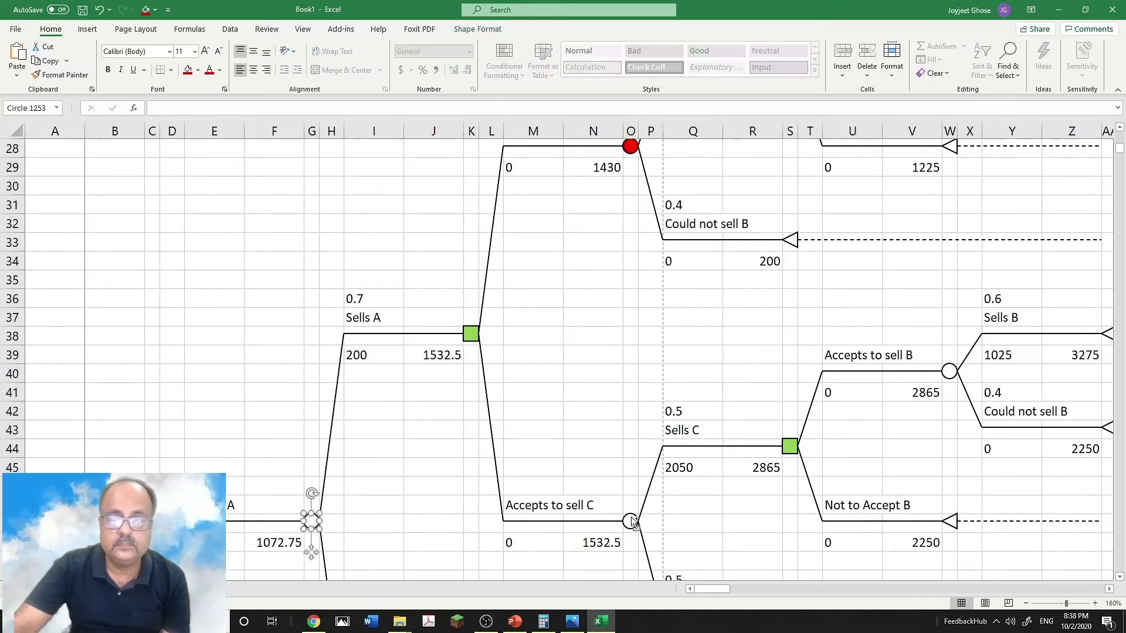
ctrl+click(632, 516)
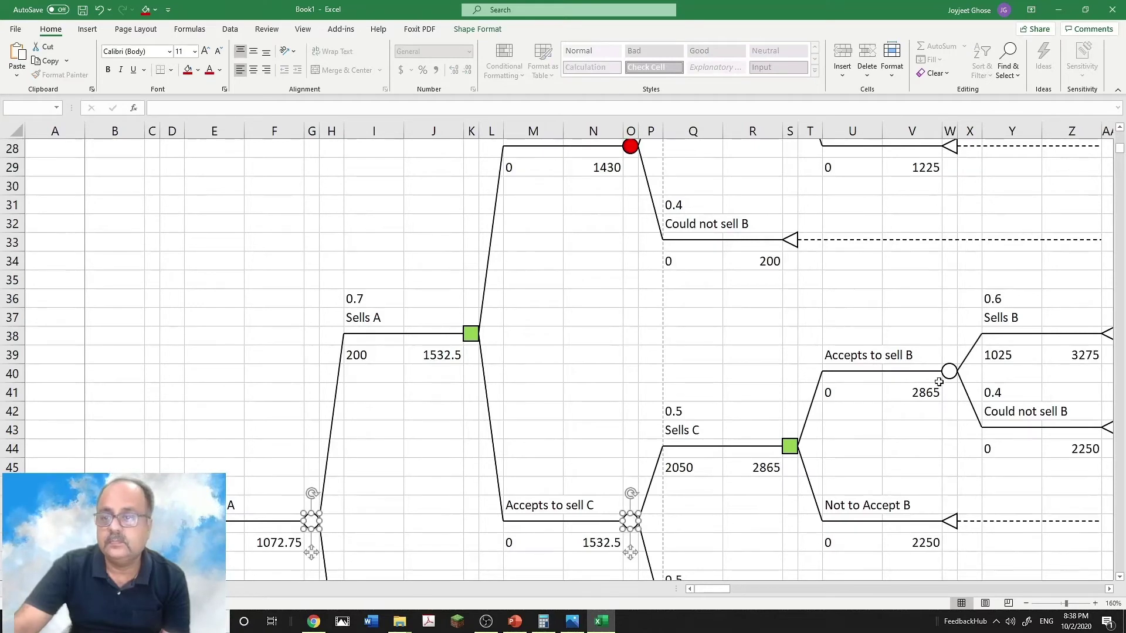
ctrl+click(956, 372)
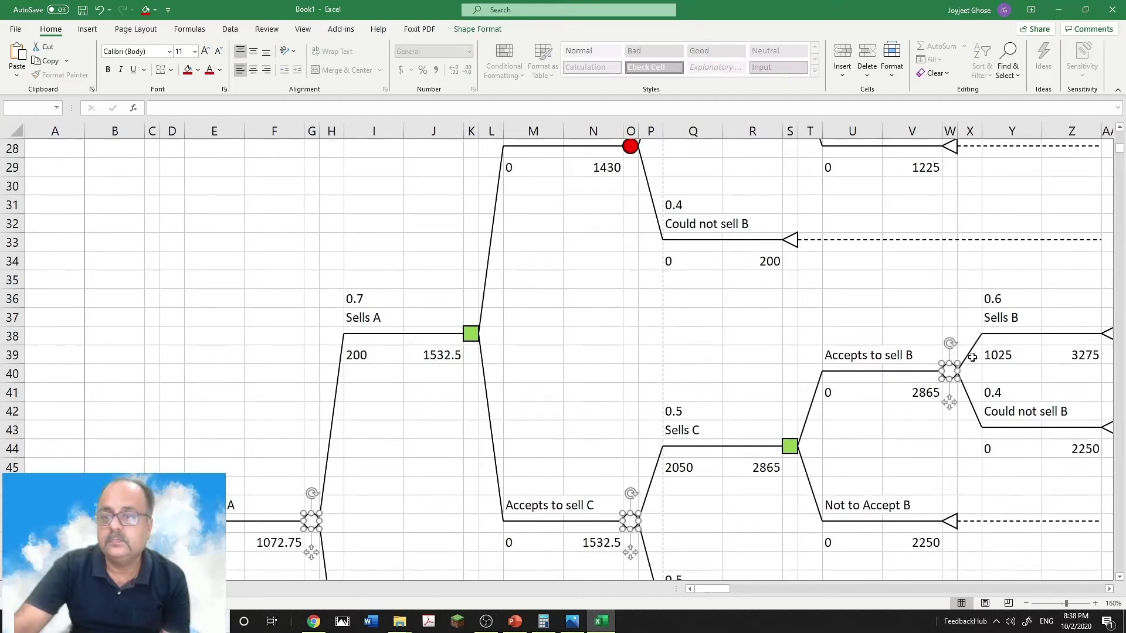
ctrl+scroll(779, 354, down, 2)
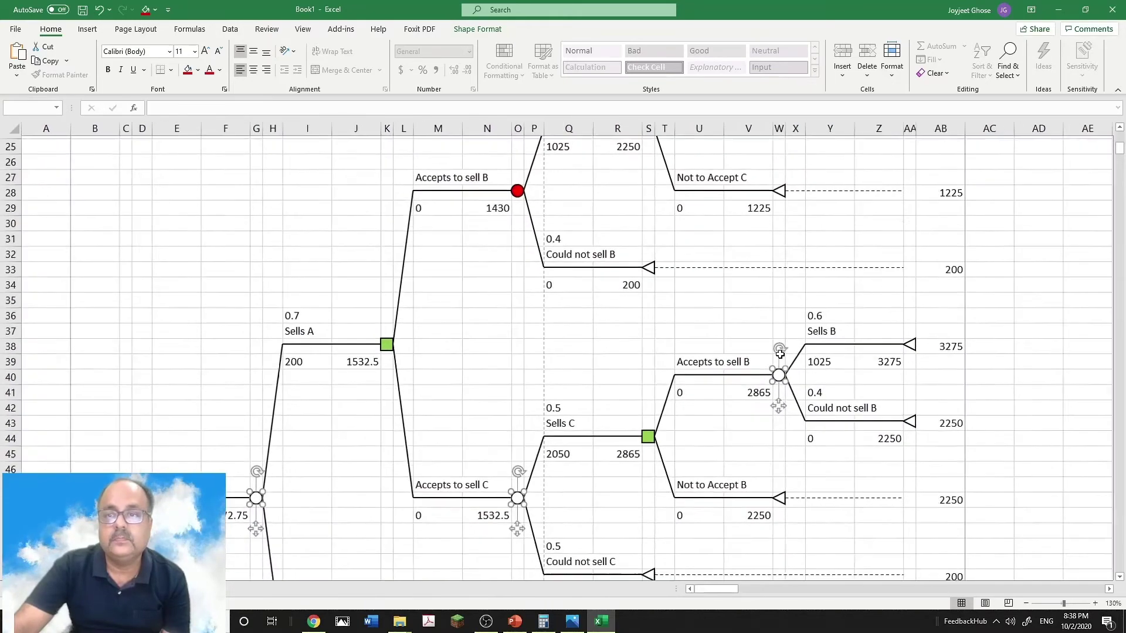
ctrl+scroll(780, 354, down, 3)
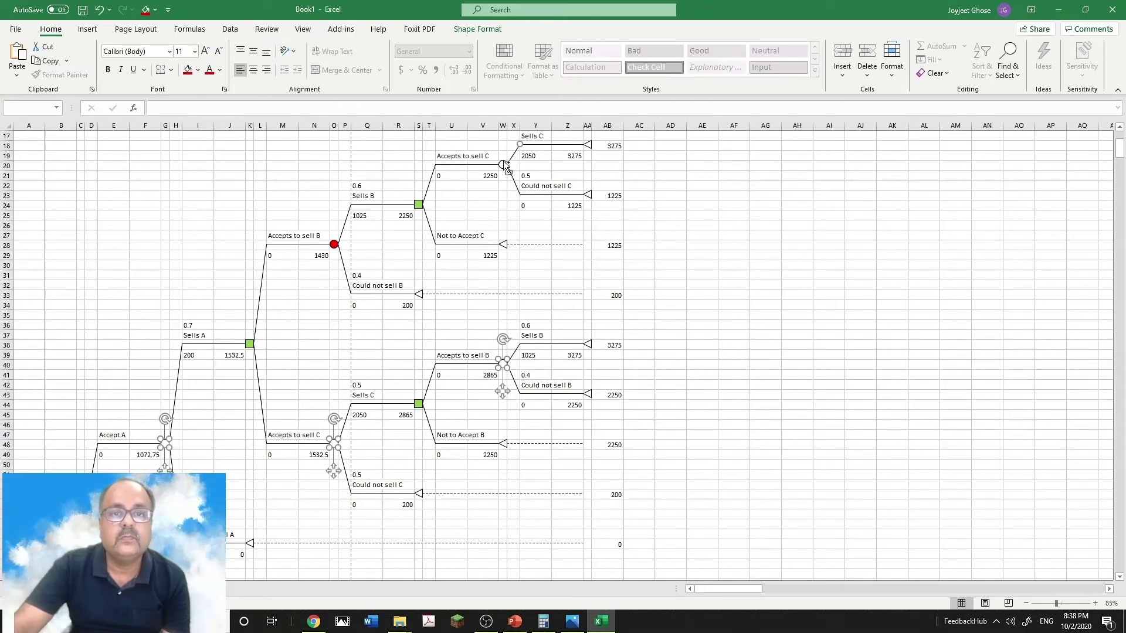
ctrl+scroll(508, 148, up, 3)
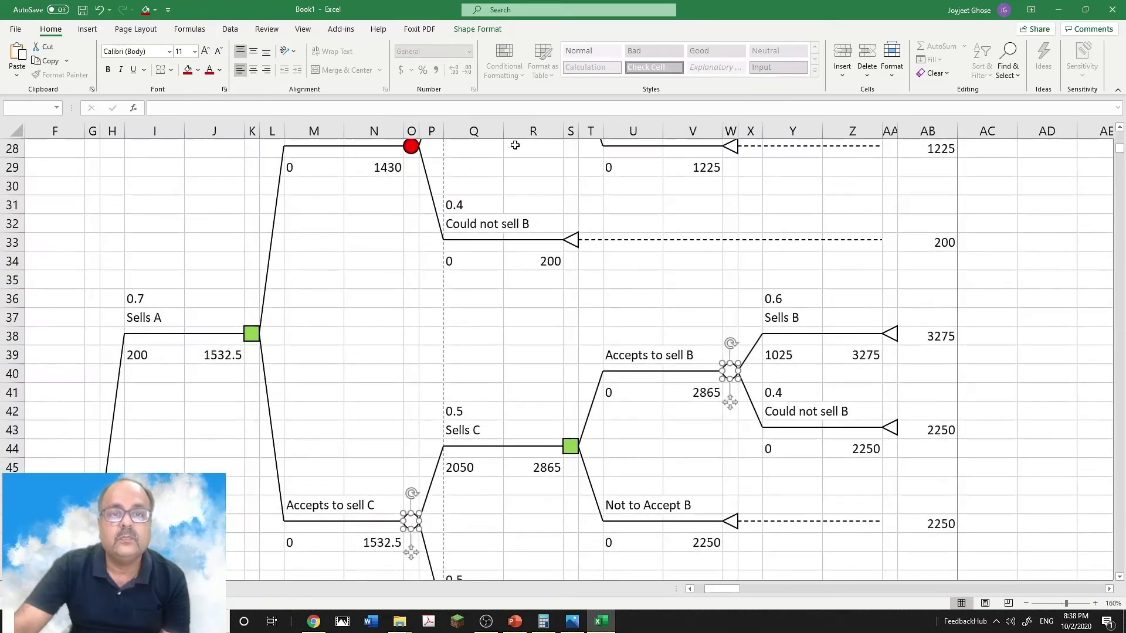
scroll(666, 246, up, 6)
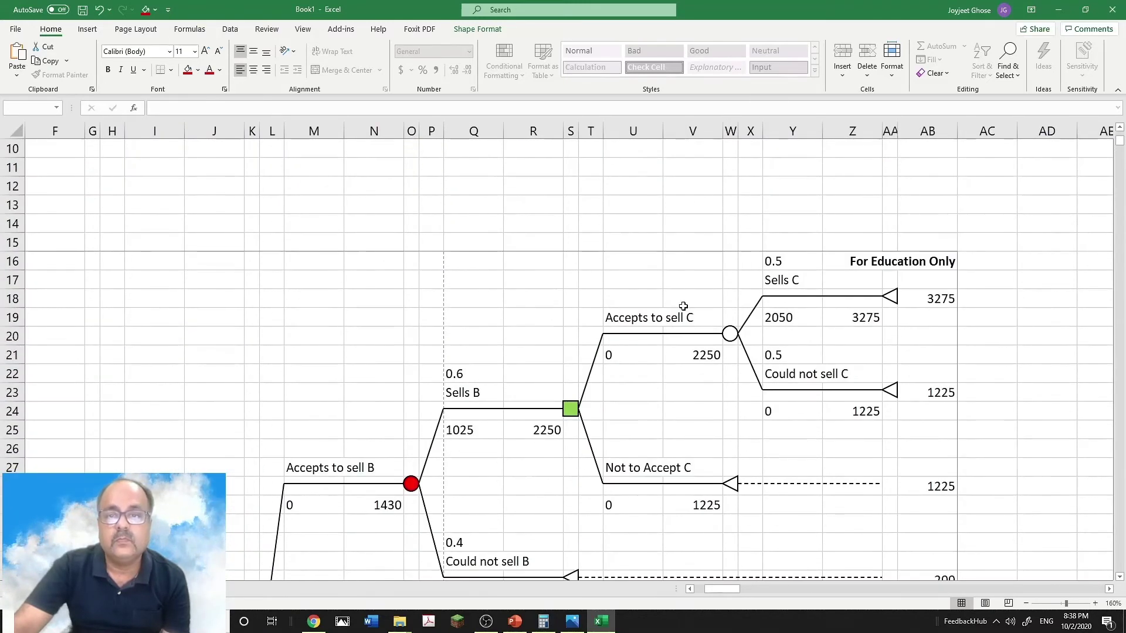
click(729, 326)
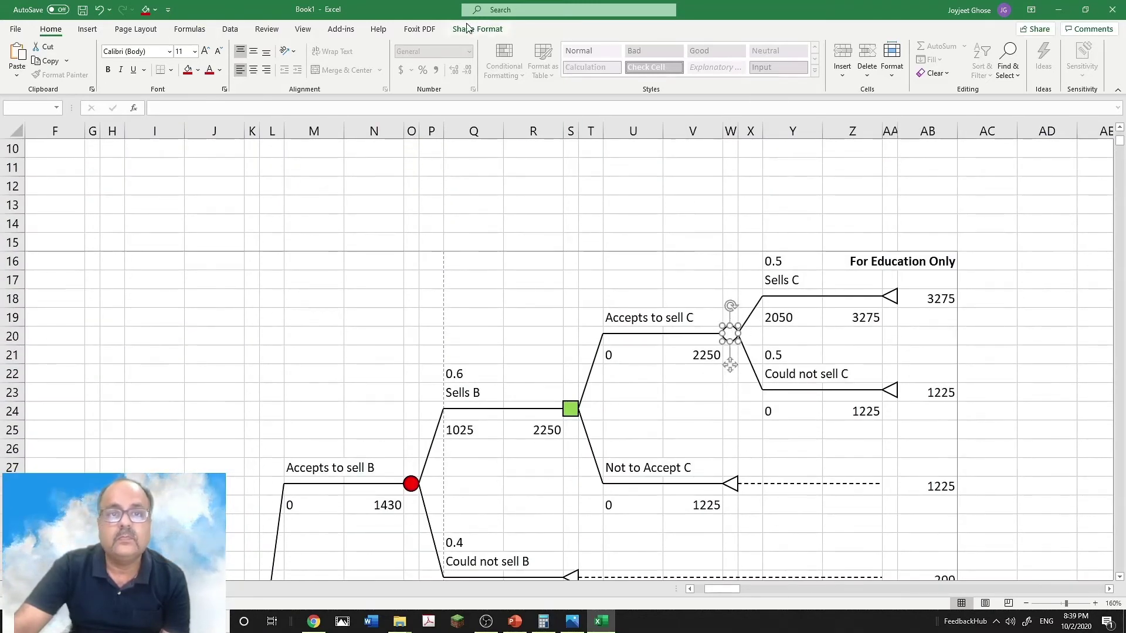
click(188, 70)
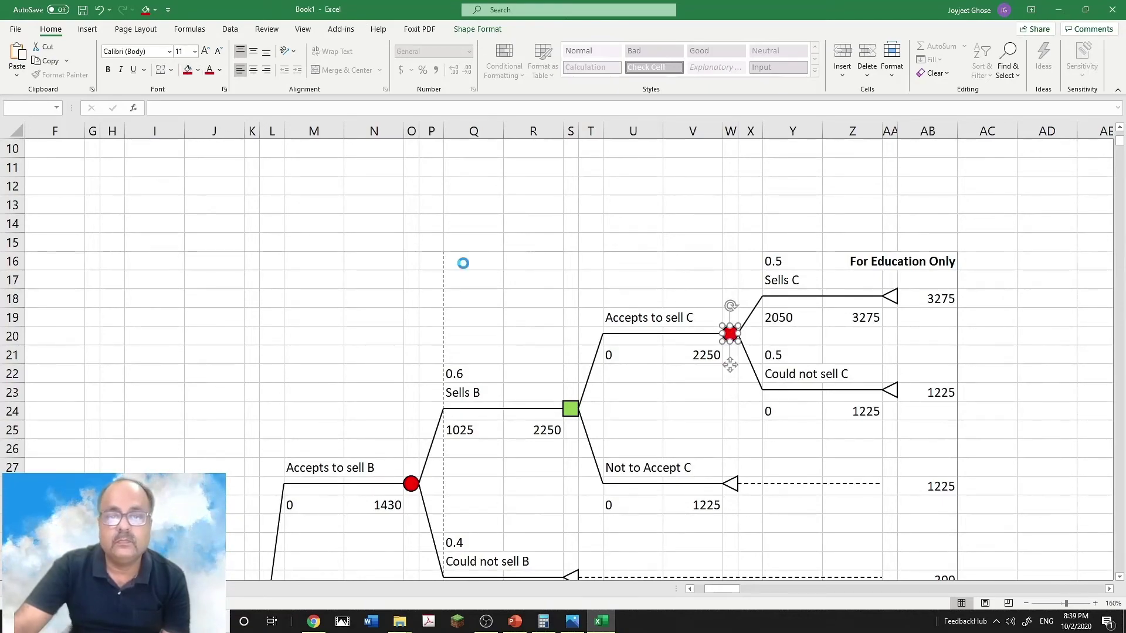
ctrl+scroll(462, 262, down, 7)
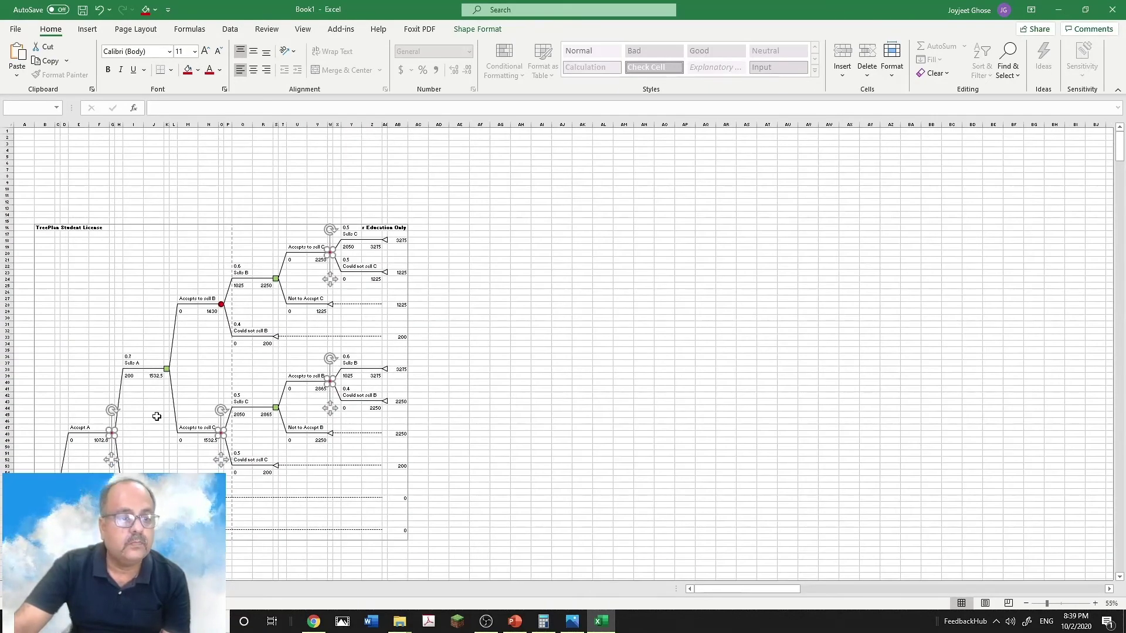
click(229, 390)
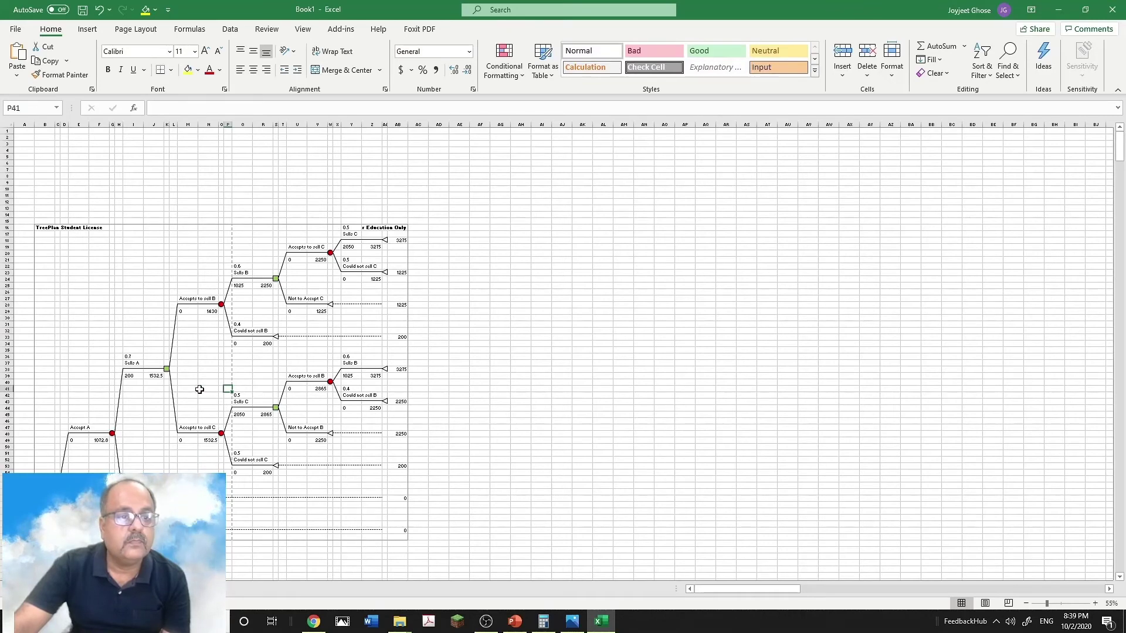
Fill every terminal node triangle with standard light blue, except those after Not to Accept C and the upper Could not sell B.
ctrl+scroll(199, 389, up, 1)
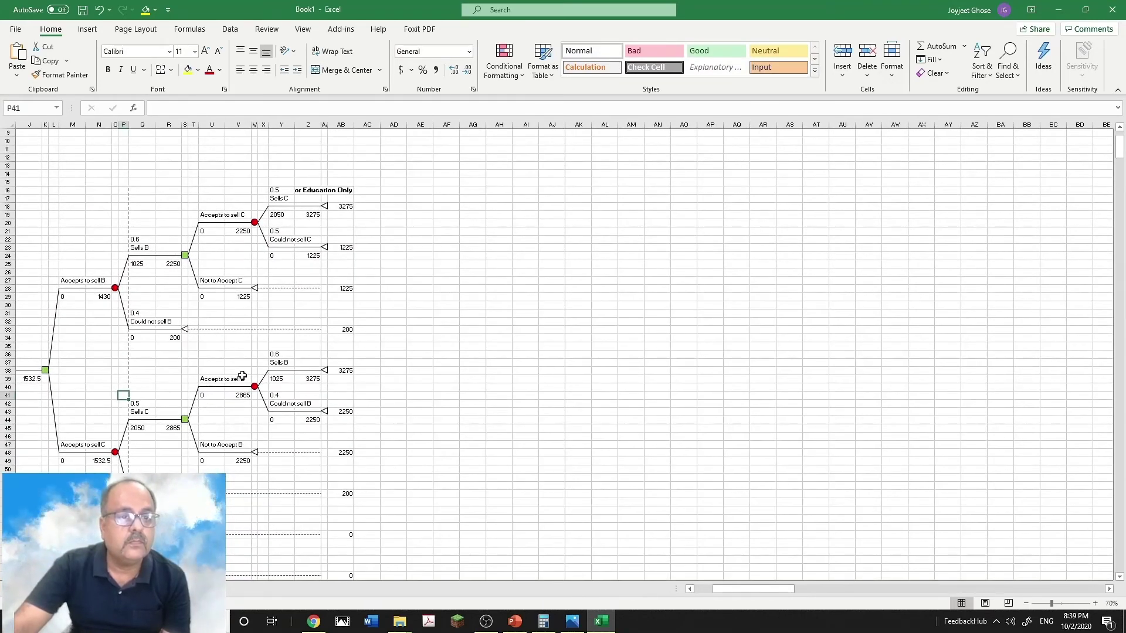
click(326, 206)
ctrl+click(326, 247)
ctrl+click(327, 371)
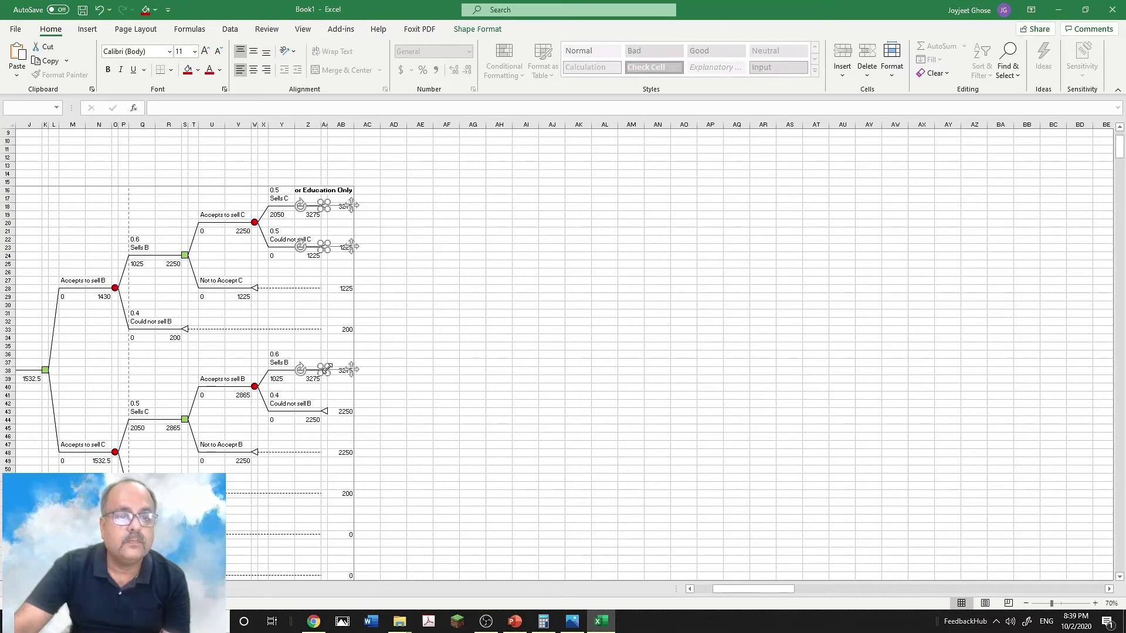
ctrl+click(326, 411)
ctrl+click(257, 453)
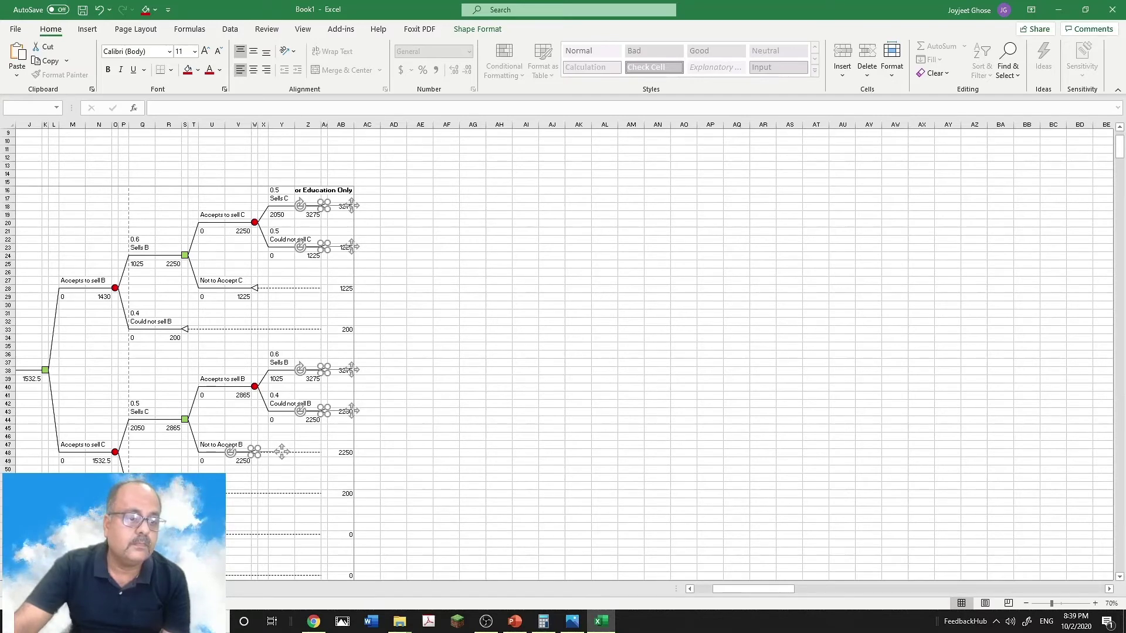
scroll(186, 296, down, 5)
drag(730, 587, 712, 586)
ctrl+click(141, 453)
click(219, 70)
click(198, 70)
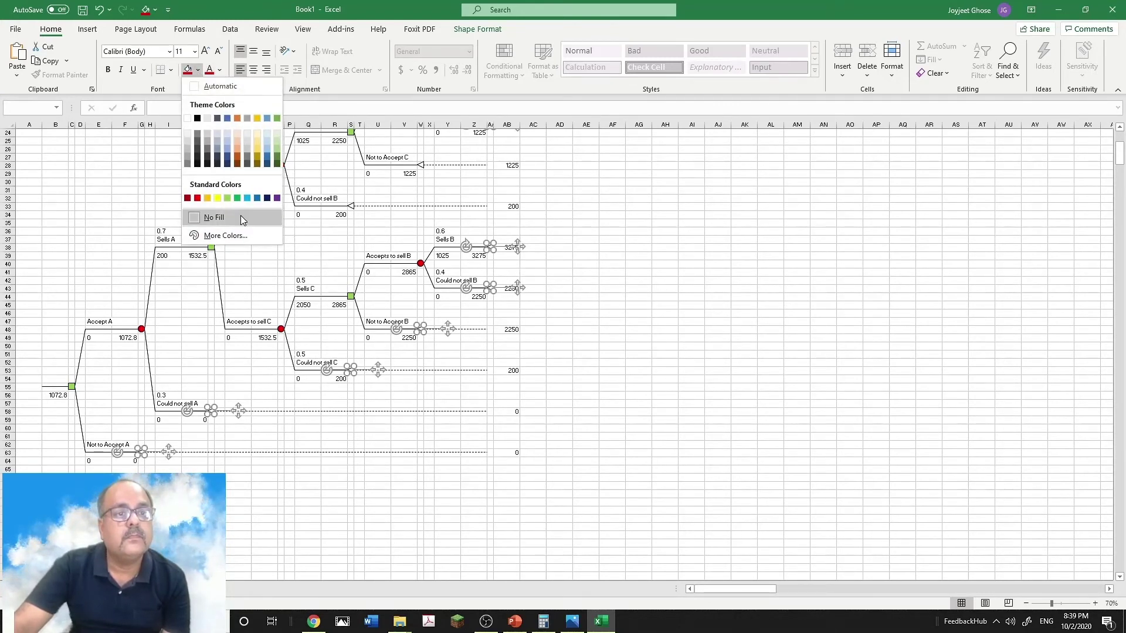
click(247, 197)
click(378, 354)
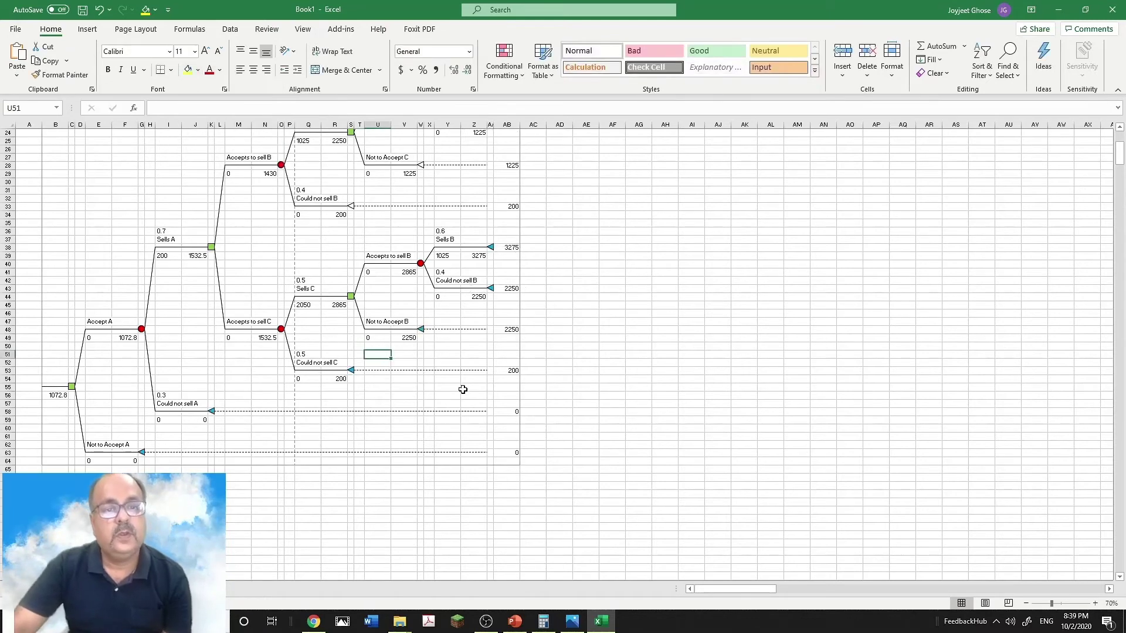
Examine the colour-coded decision tree from the root to the terminal payoffs, checking the node fills and expected values.
scroll(250, 321, up, 3)
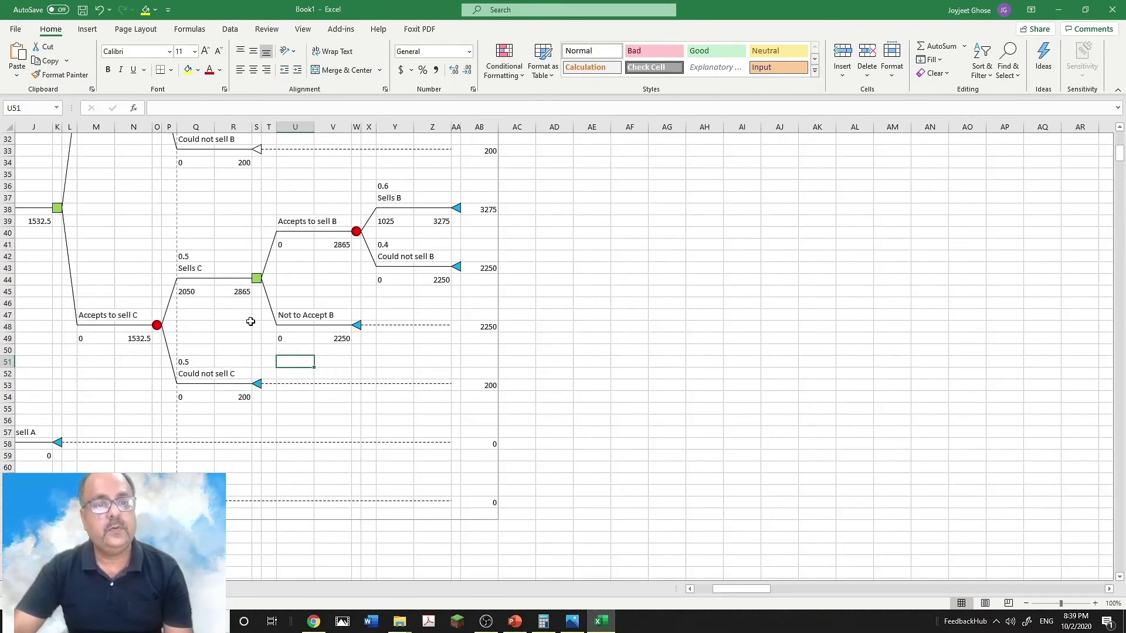
drag(755, 589, 662, 589)
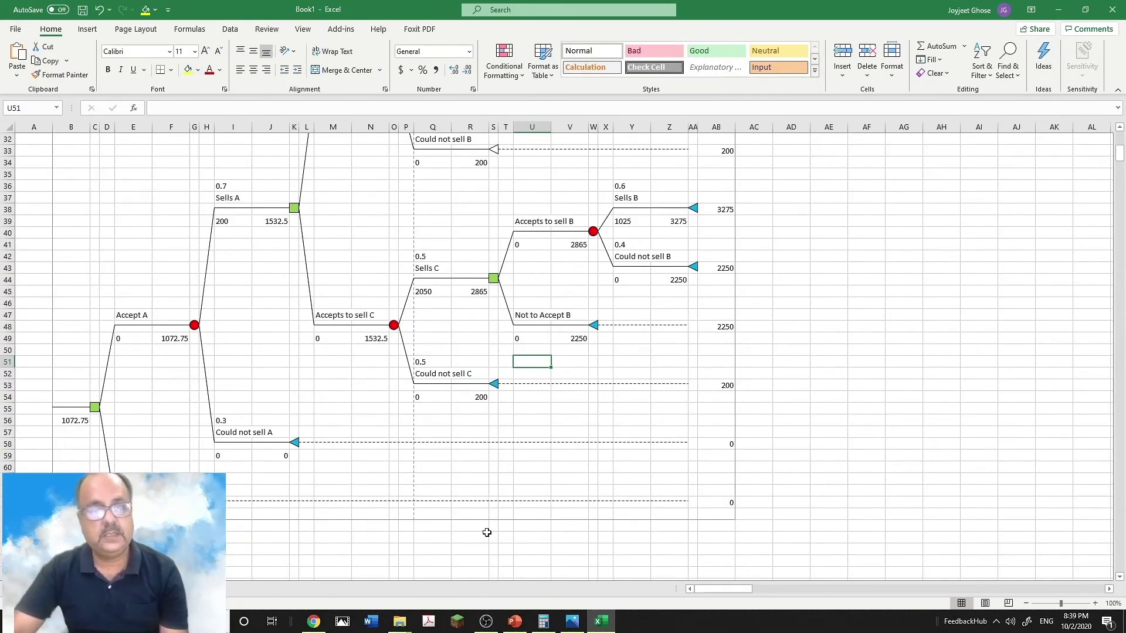
scroll(377, 504, up, 2)
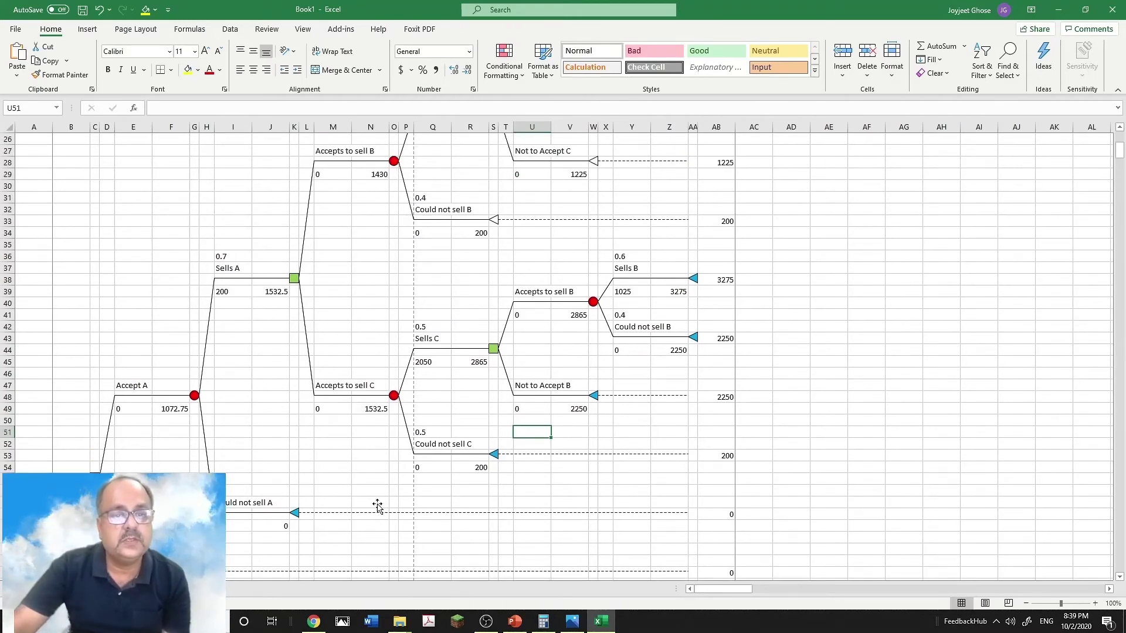
scroll(378, 503, down, 1)
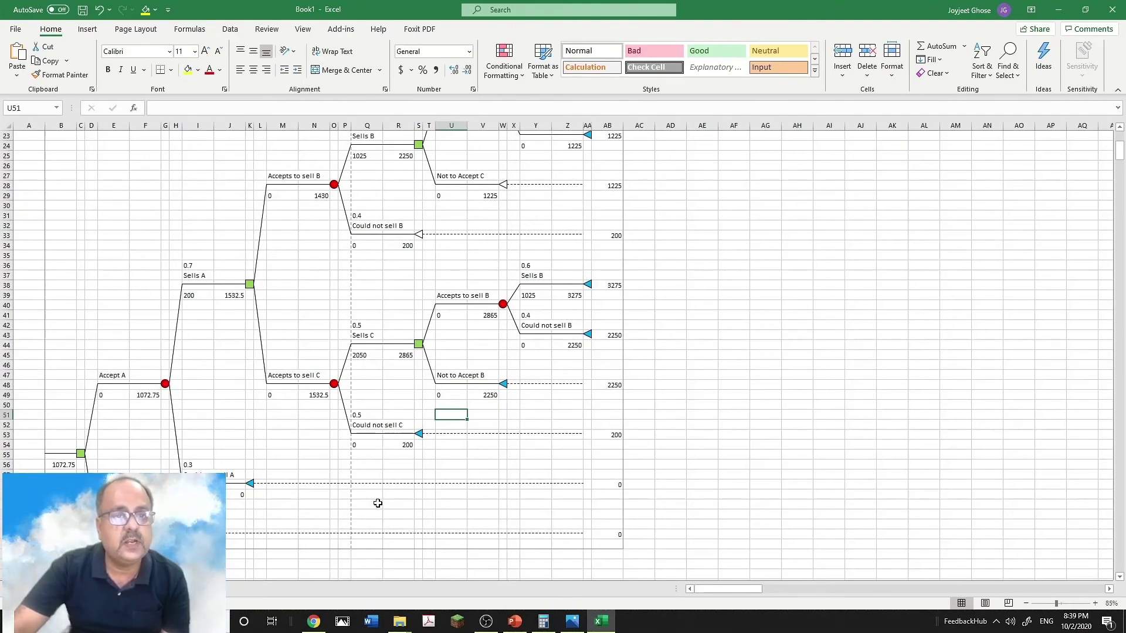
scroll(377, 503, down, 1)
scroll(378, 504, down, 1)
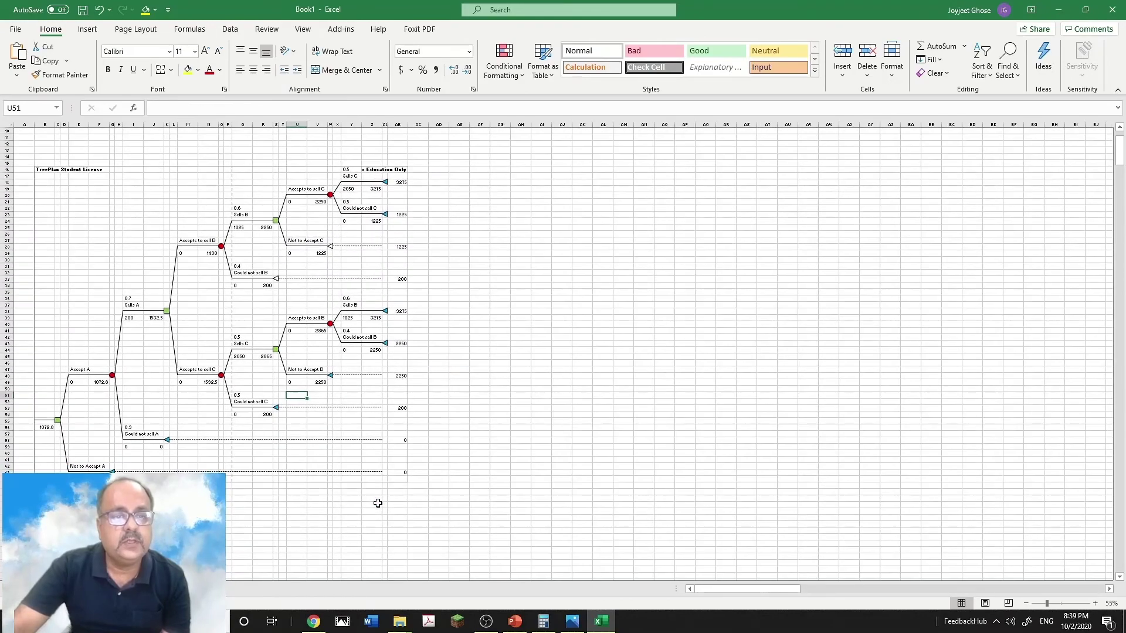
scroll(377, 503, up, 1)
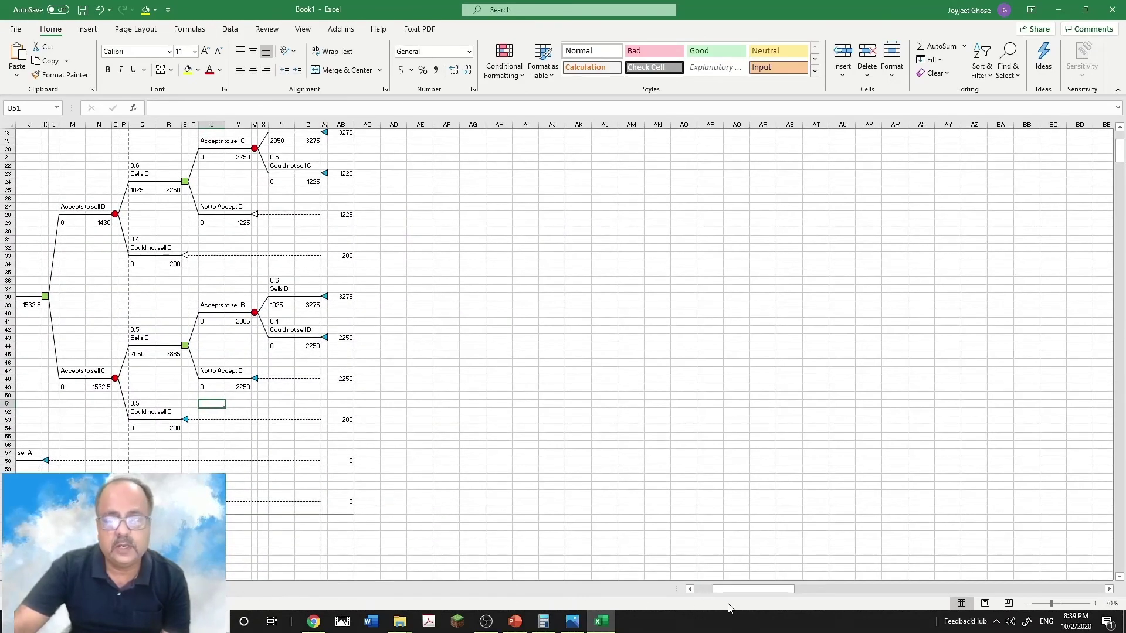
drag(742, 589, 680, 592)
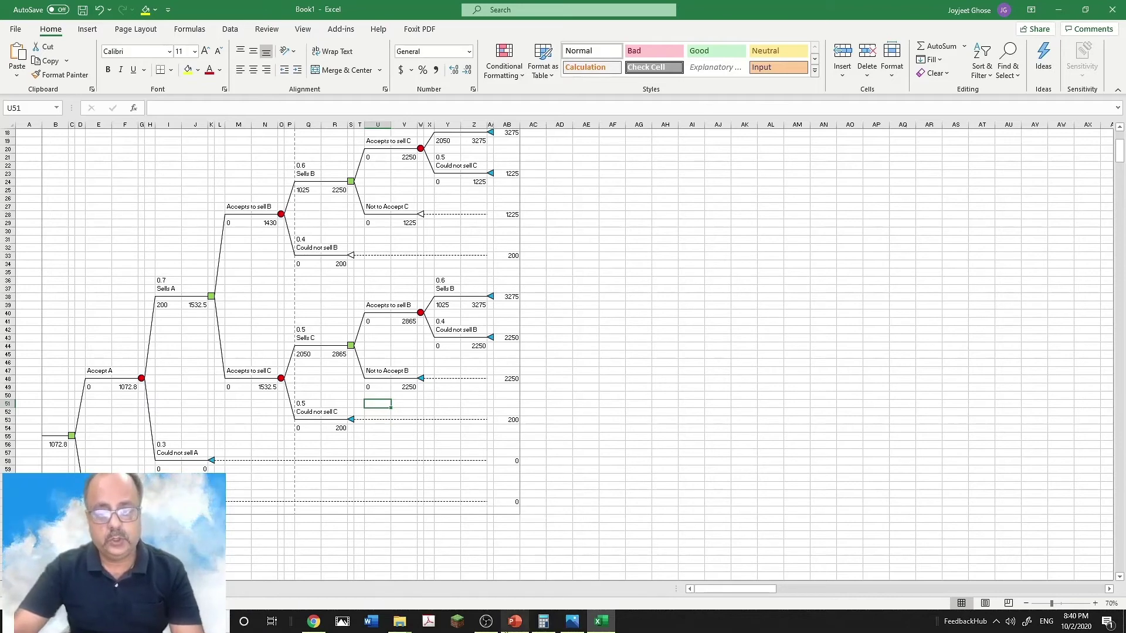
Switch to the Decision theory presentation in PowerPoint and browse the slides past the TreePlan example to Decision Trees: Example 2.
click(515, 621)
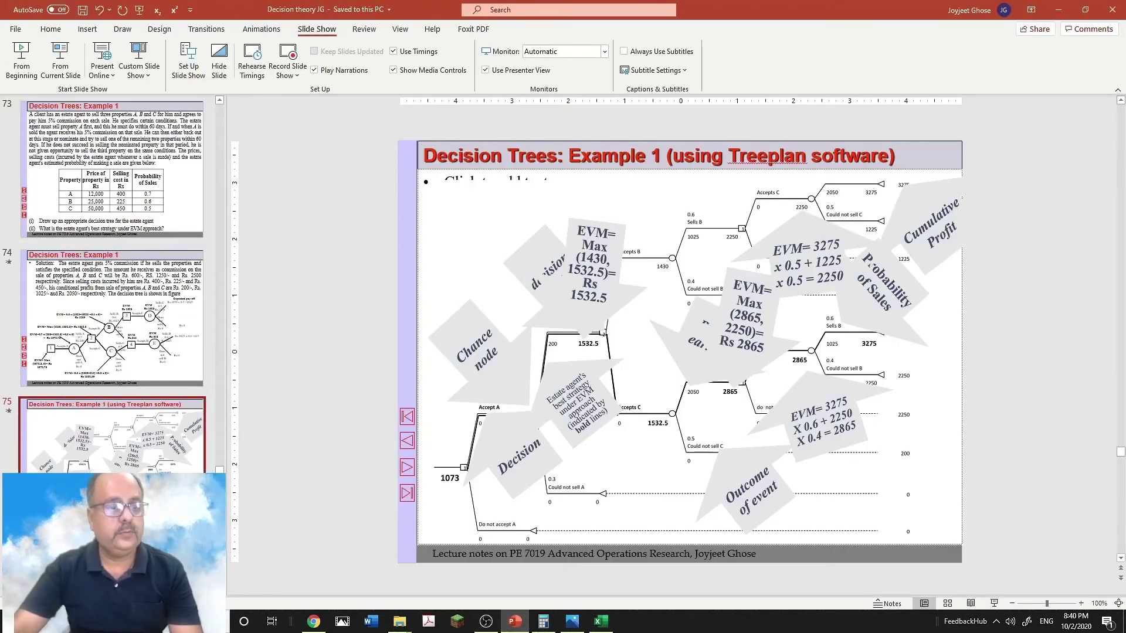
scroll(43, 463, down, 5)
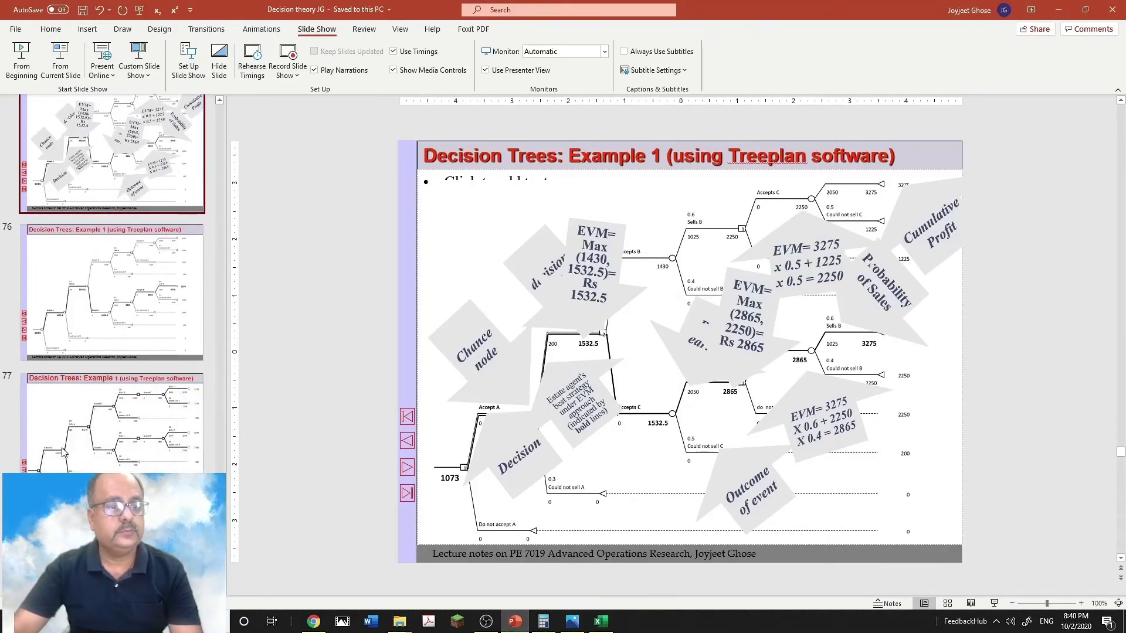
scroll(63, 451, down, 3)
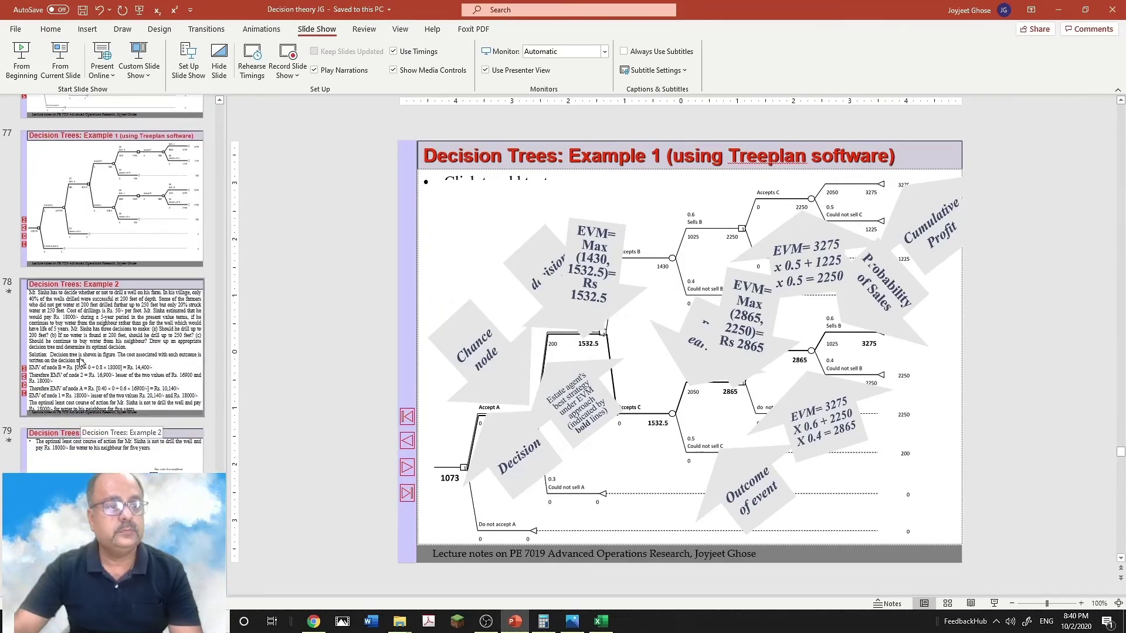
Open the Decision Trees: Example 2 slide and present it from there to read the well-drilling problem.
click(82, 362)
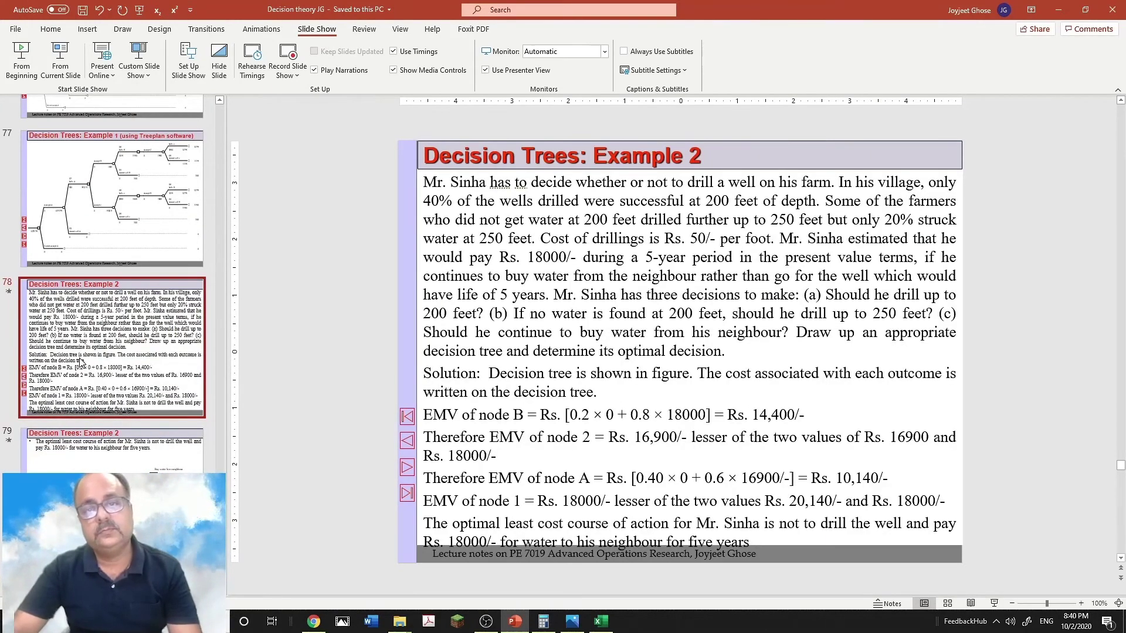
click(61, 59)
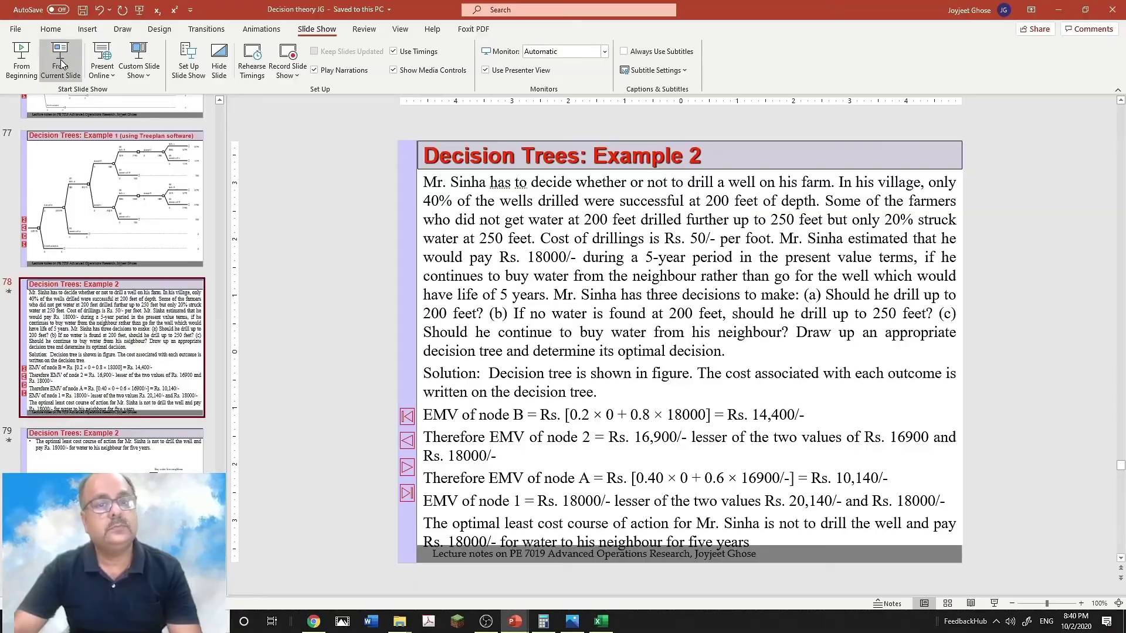
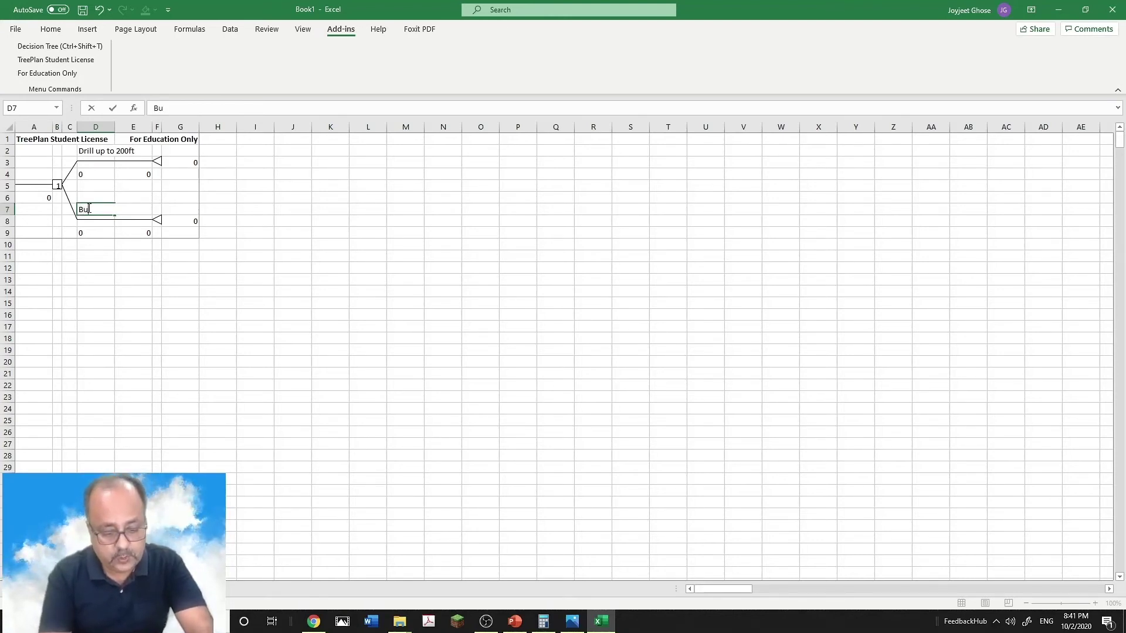
In the Excel tree, name the lower decision branch "Buy water from neighbour".
text(ter from neighbour)
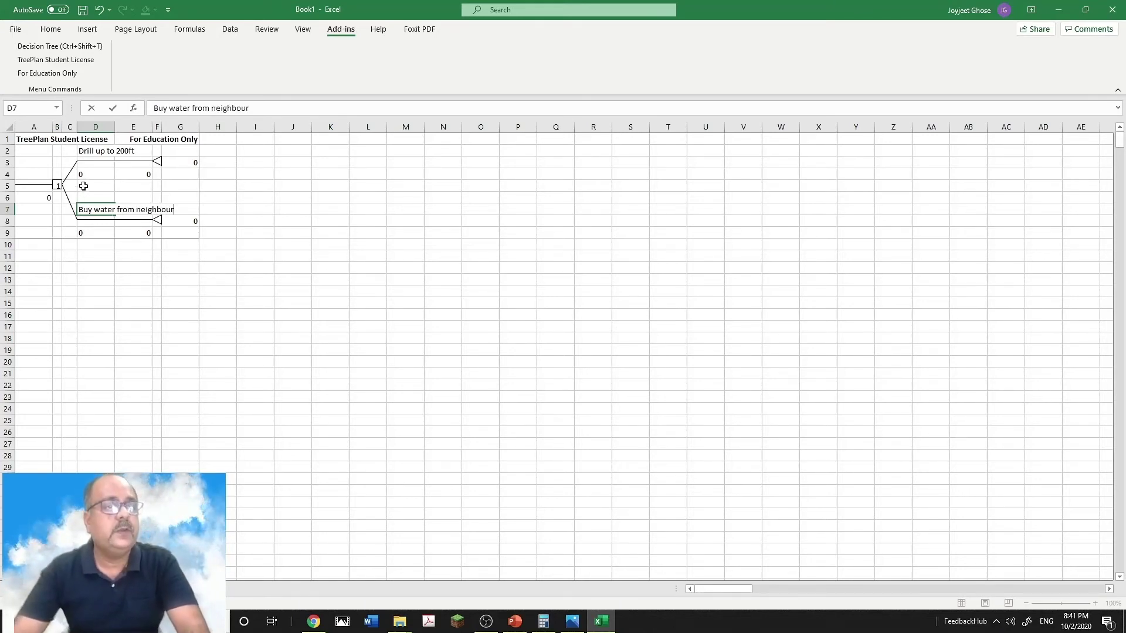
click(86, 173)
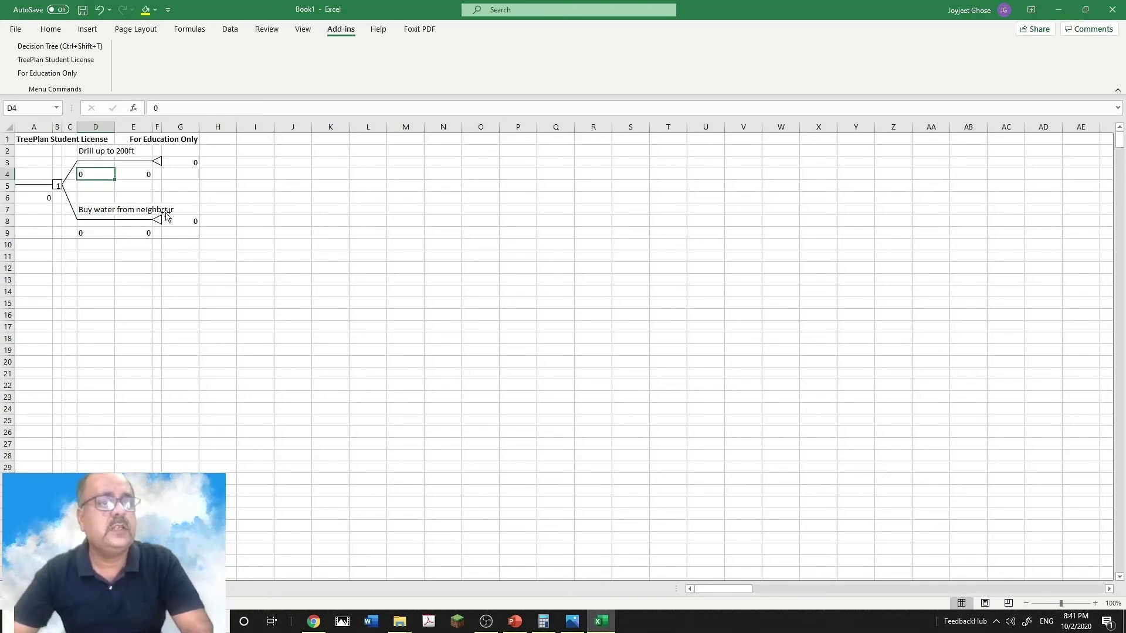
click(163, 175)
click(157, 175)
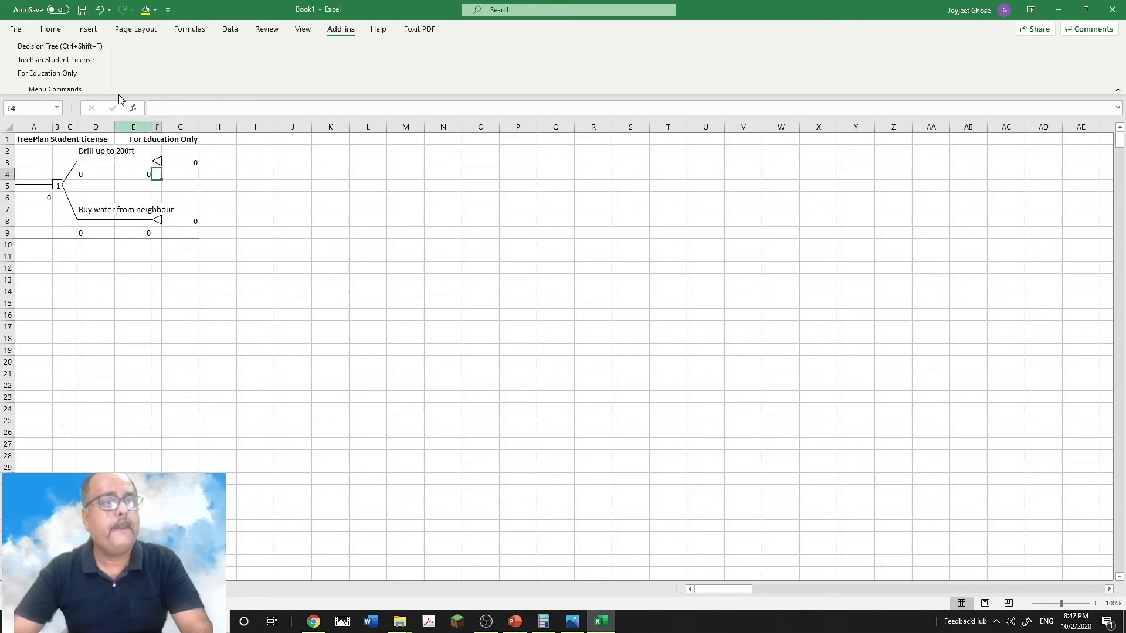
click(65, 47)
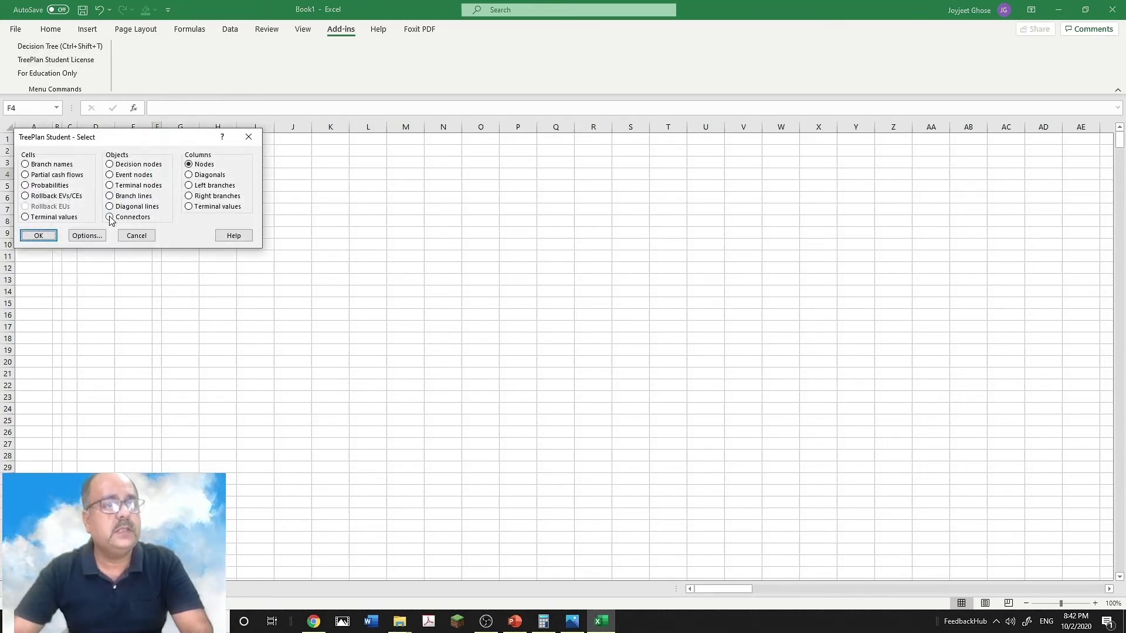
click(233, 236)
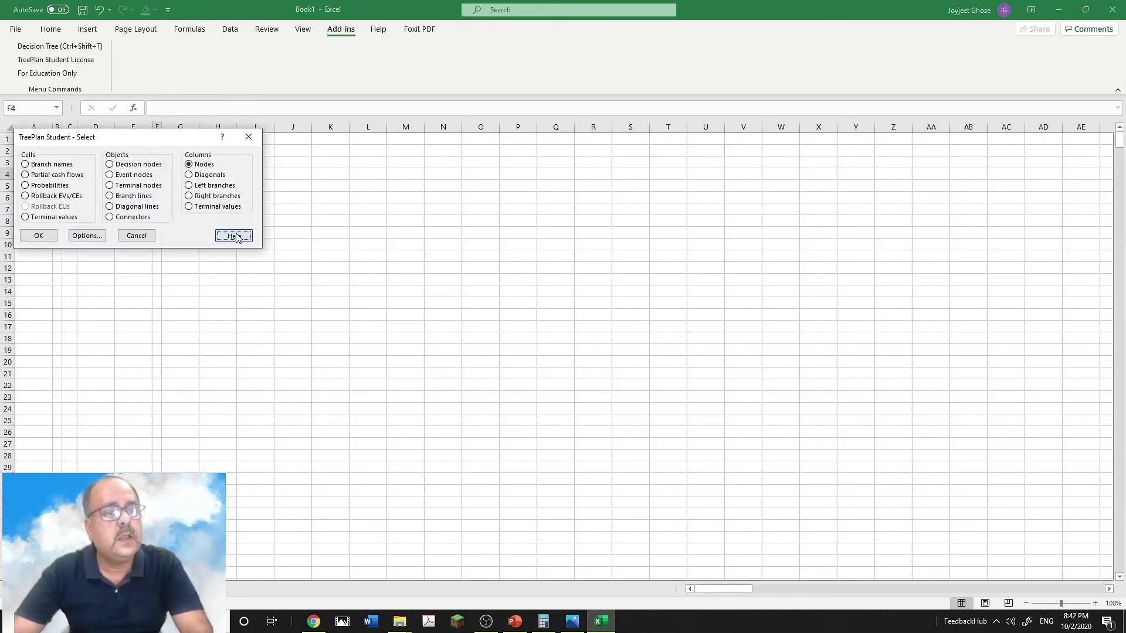
click(139, 262)
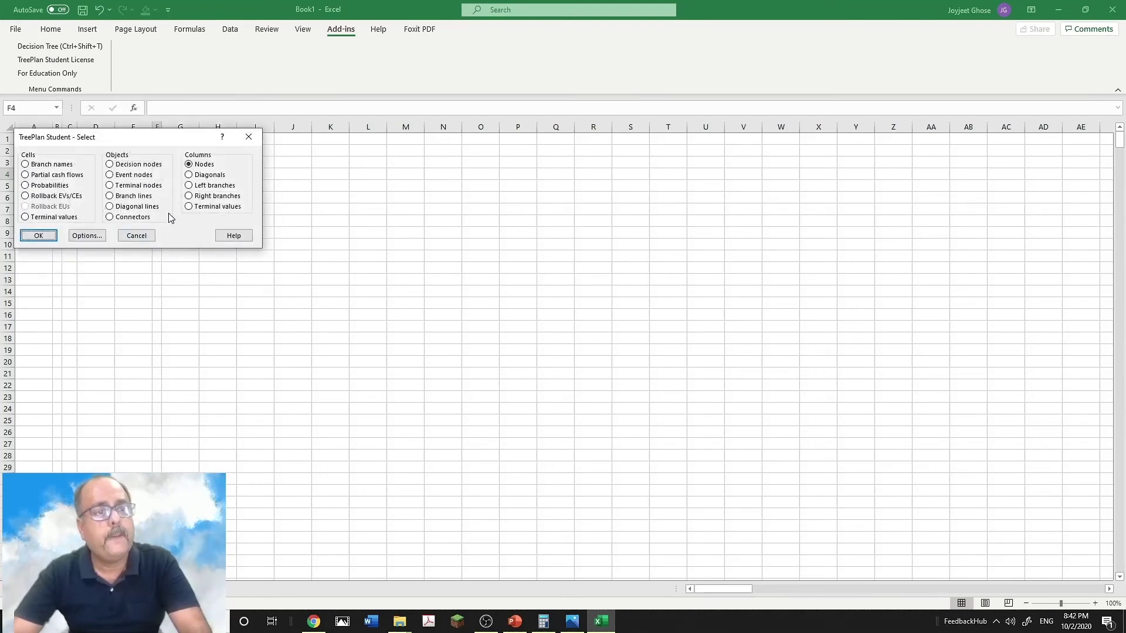
click(223, 235)
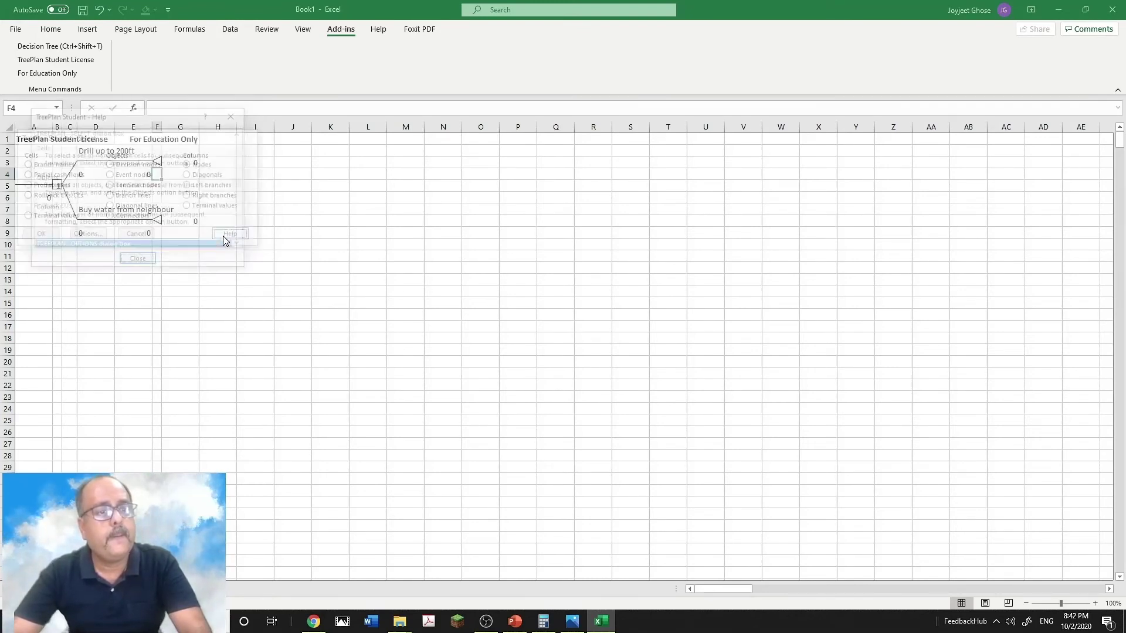
click(137, 261)
click(137, 238)
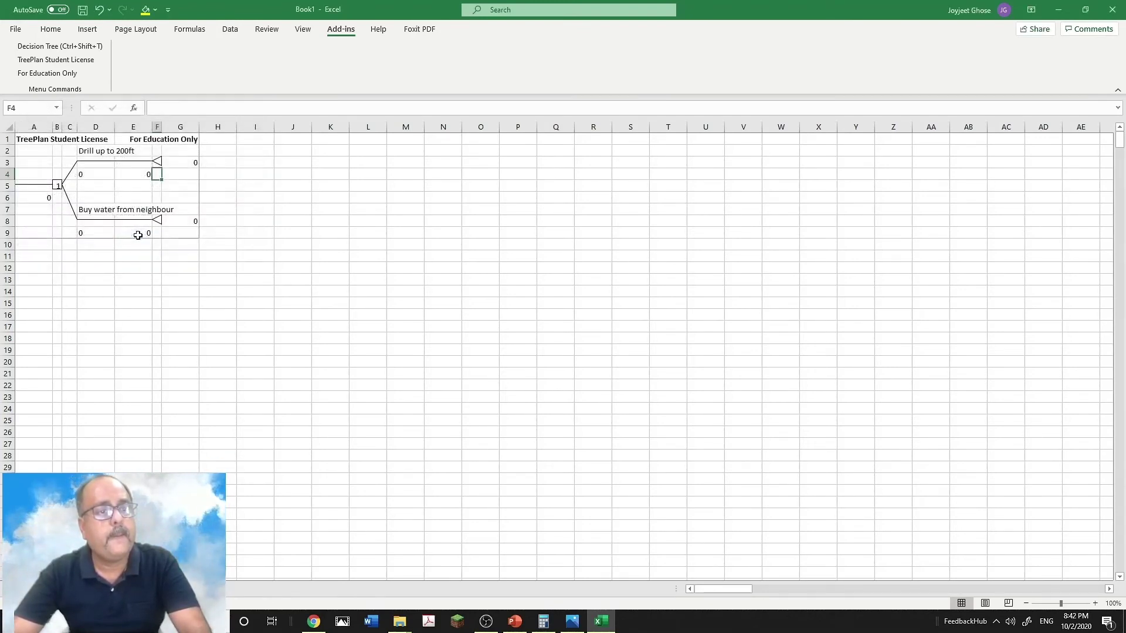
Set the TreePlan options, from the terminal node after Drill up to 200ft, to minimize costs at decision nodes.
key(Up)
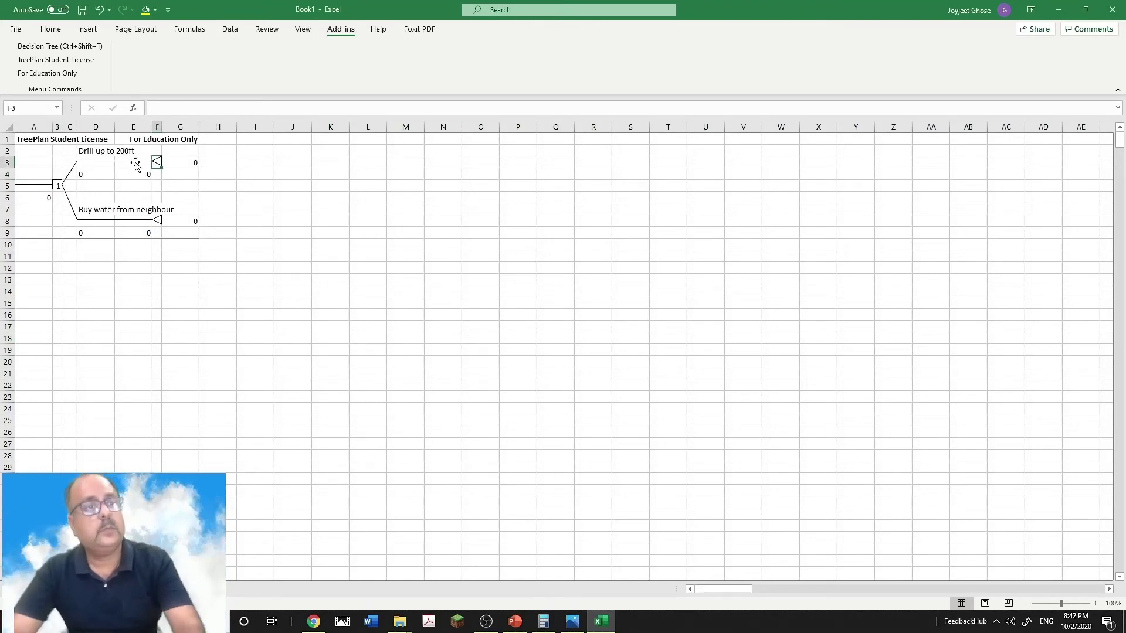
click(53, 48)
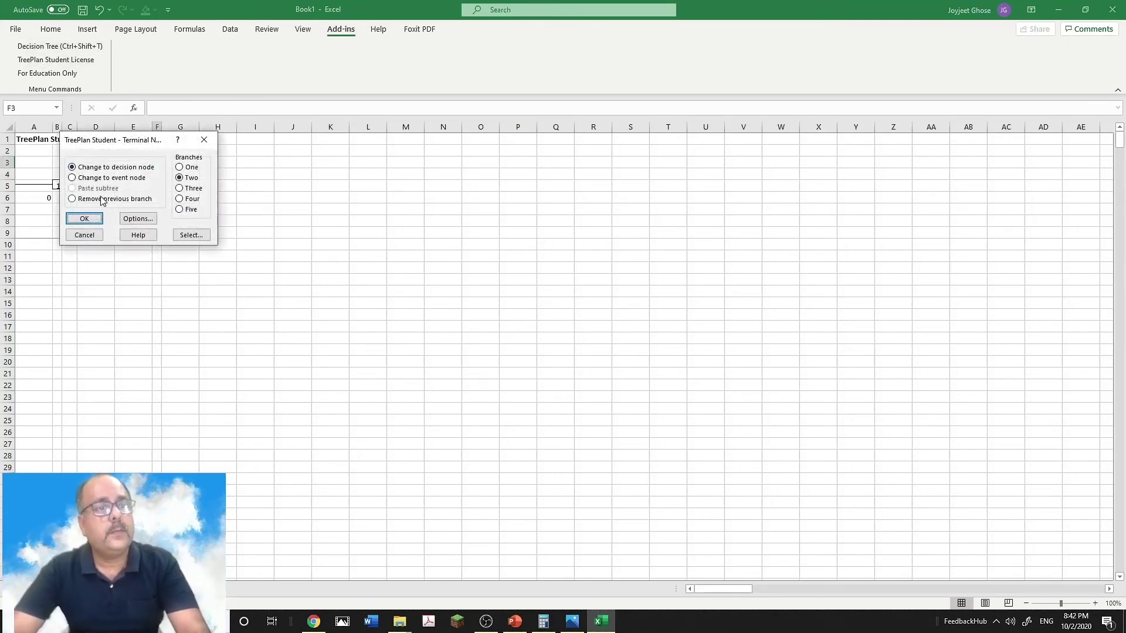
click(151, 221)
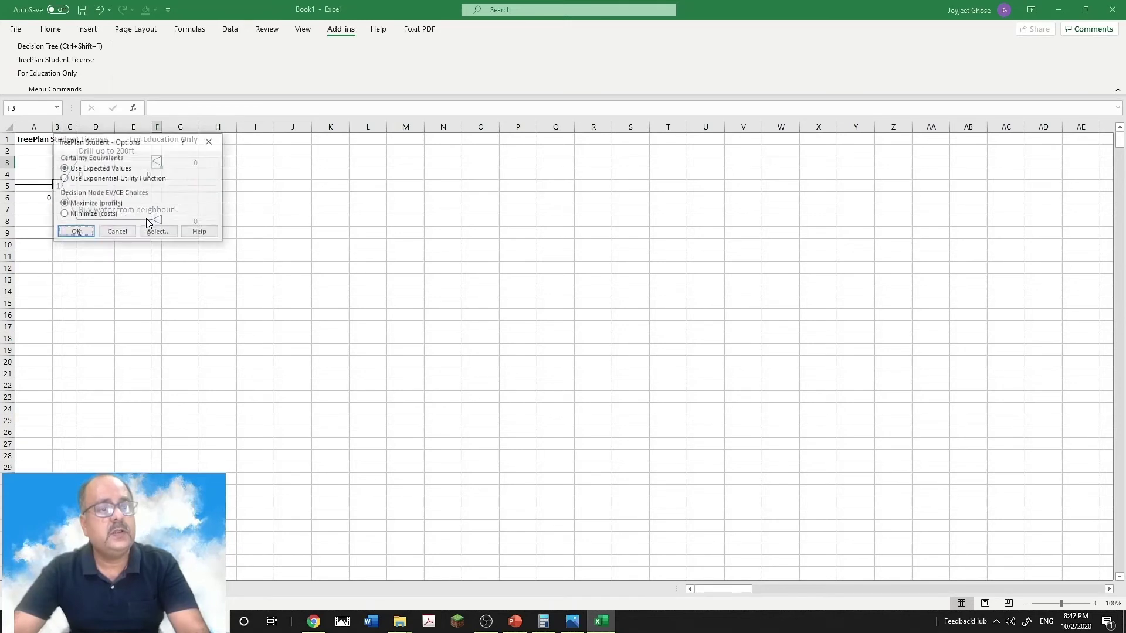
click(97, 216)
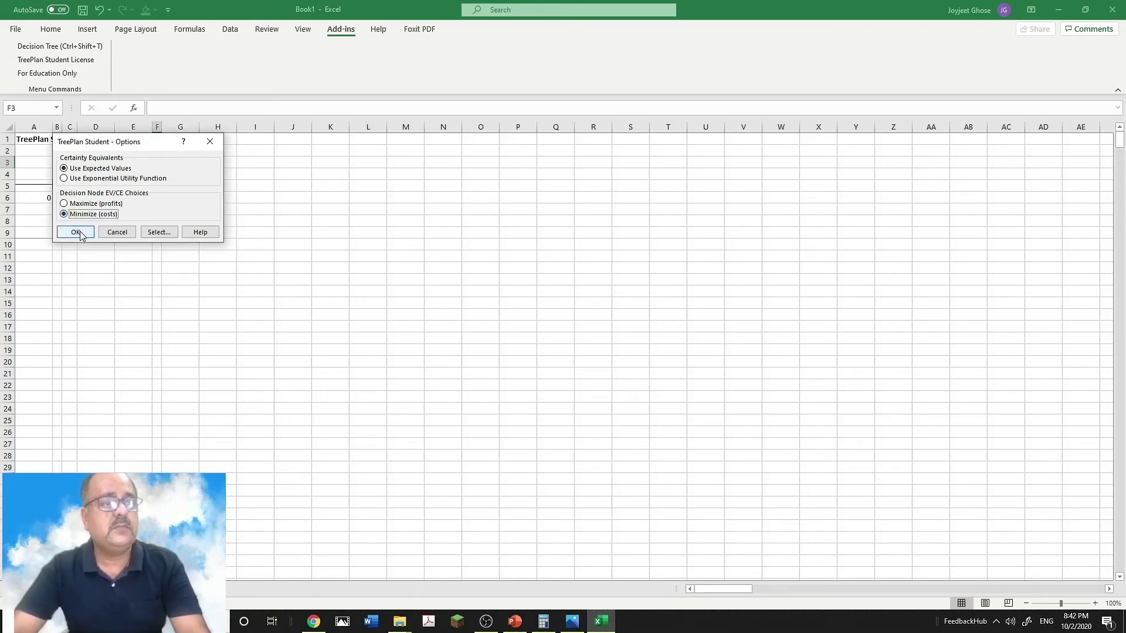
click(77, 232)
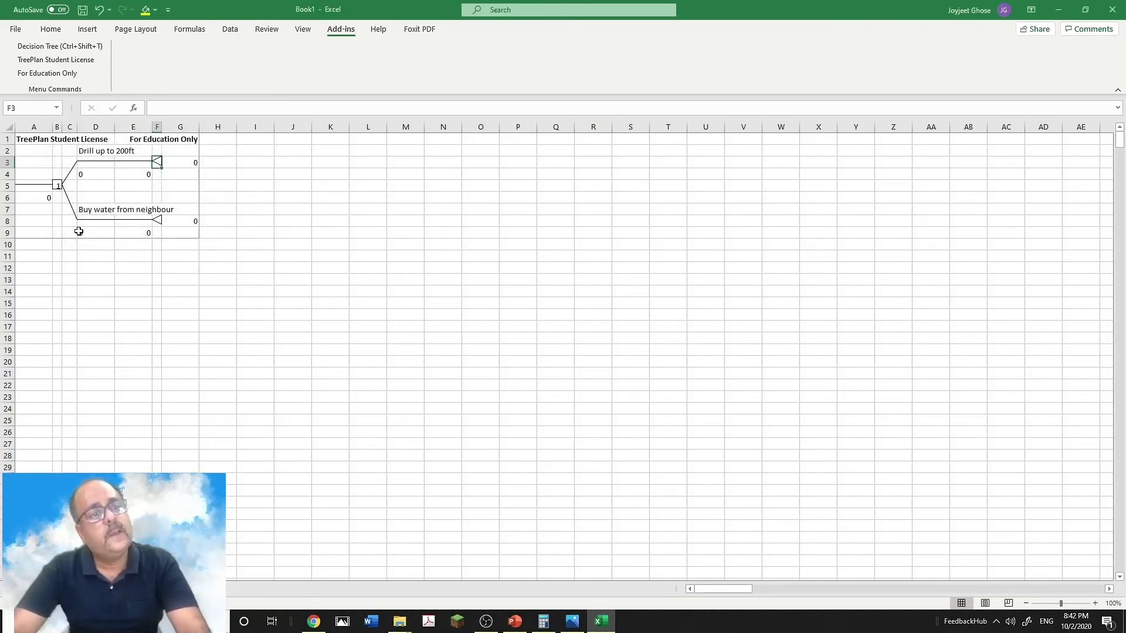
Enter partial cash flows of 10000 for the Drill up to 200ft branch and 18000 for Buy water from neighbour.
click(83, 176)
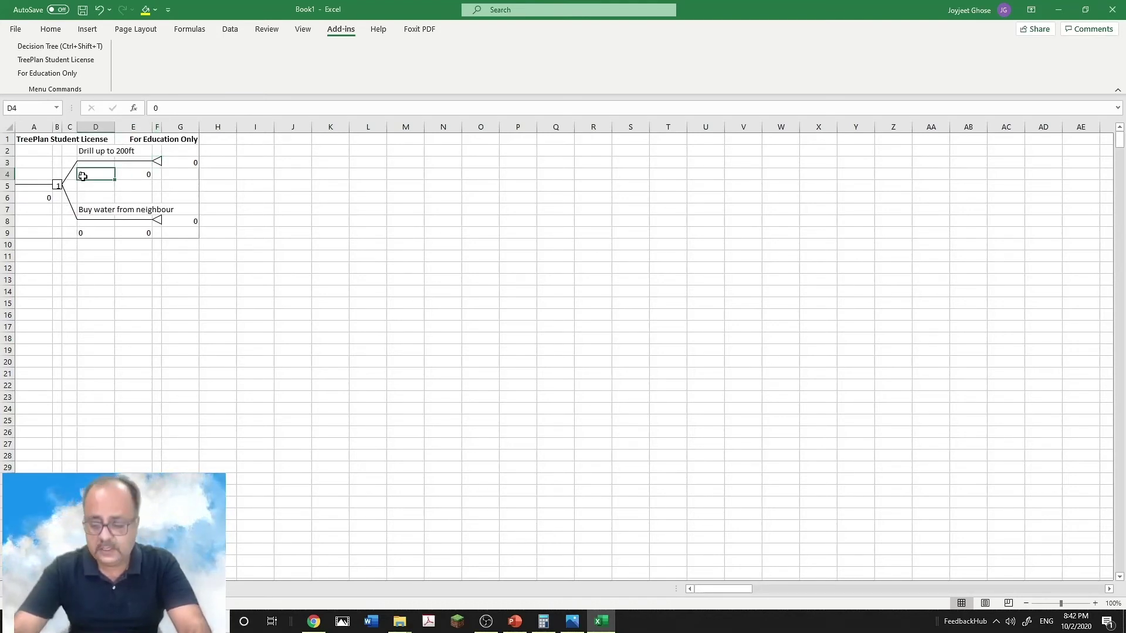
text(1000)
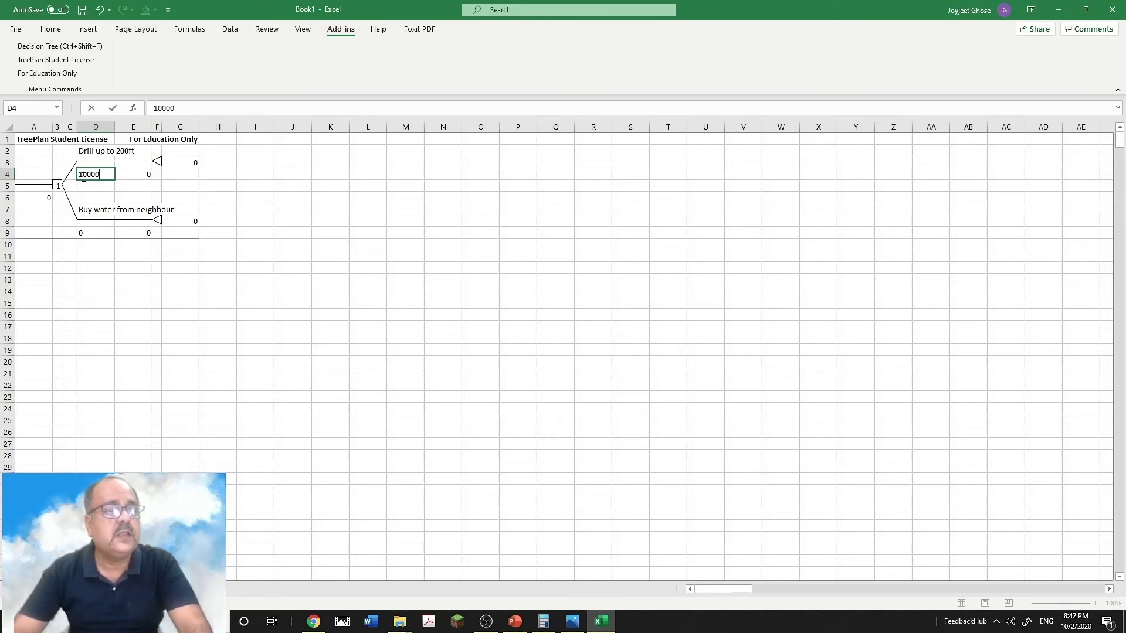
text(0)
click(85, 196)
click(89, 232)
text(1800)
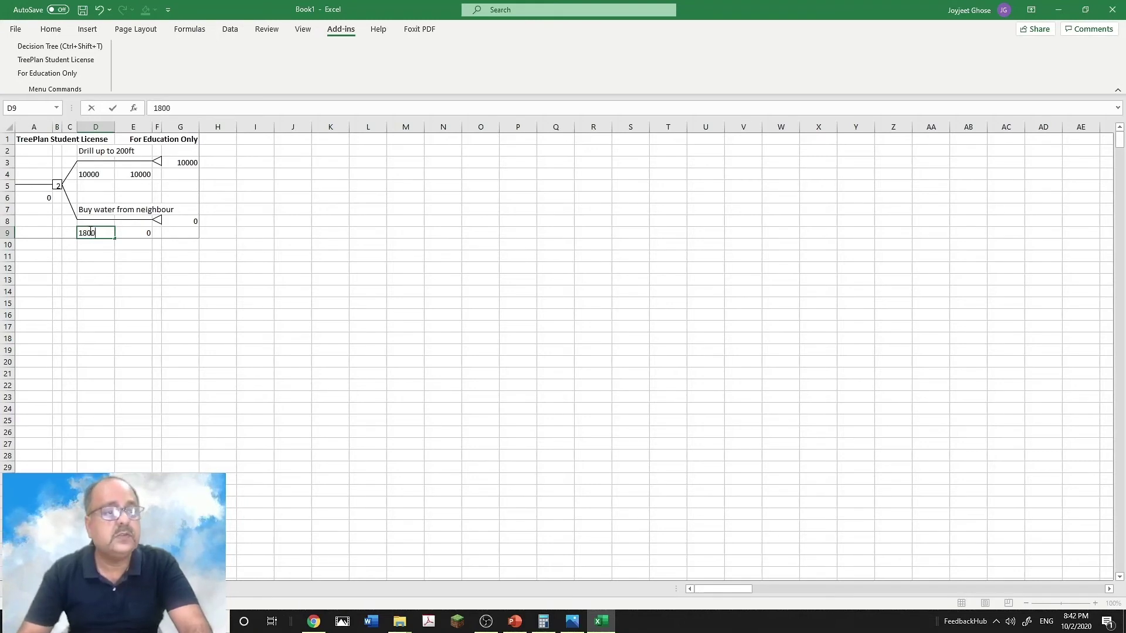
click(157, 326)
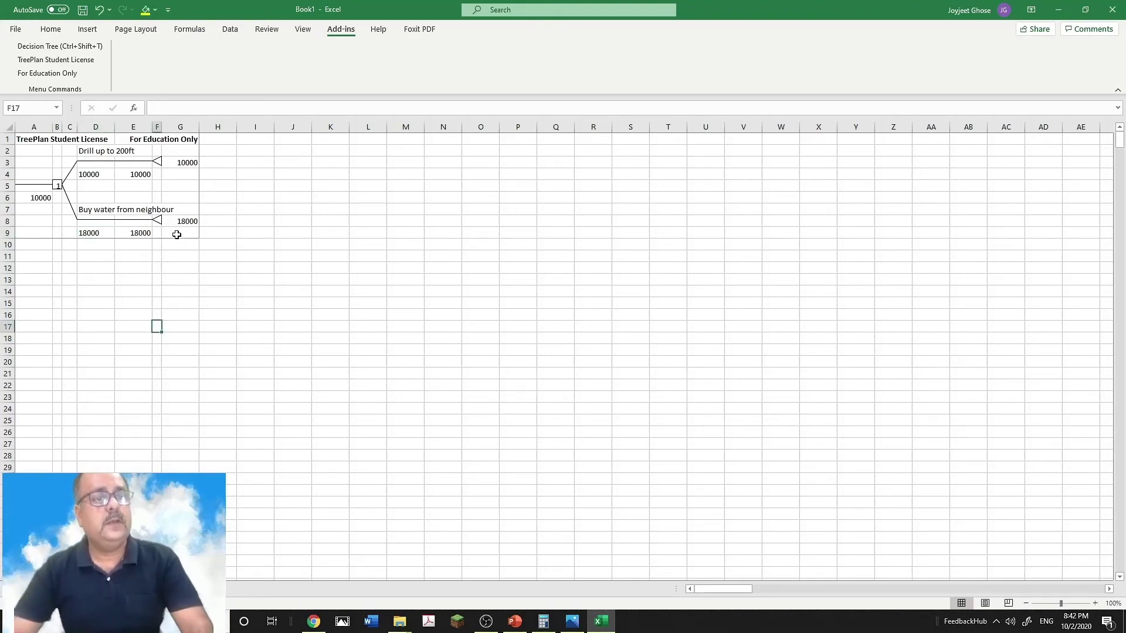
Change the terminal node after Drill up to 200ft to an event node with two branches.
click(157, 174)
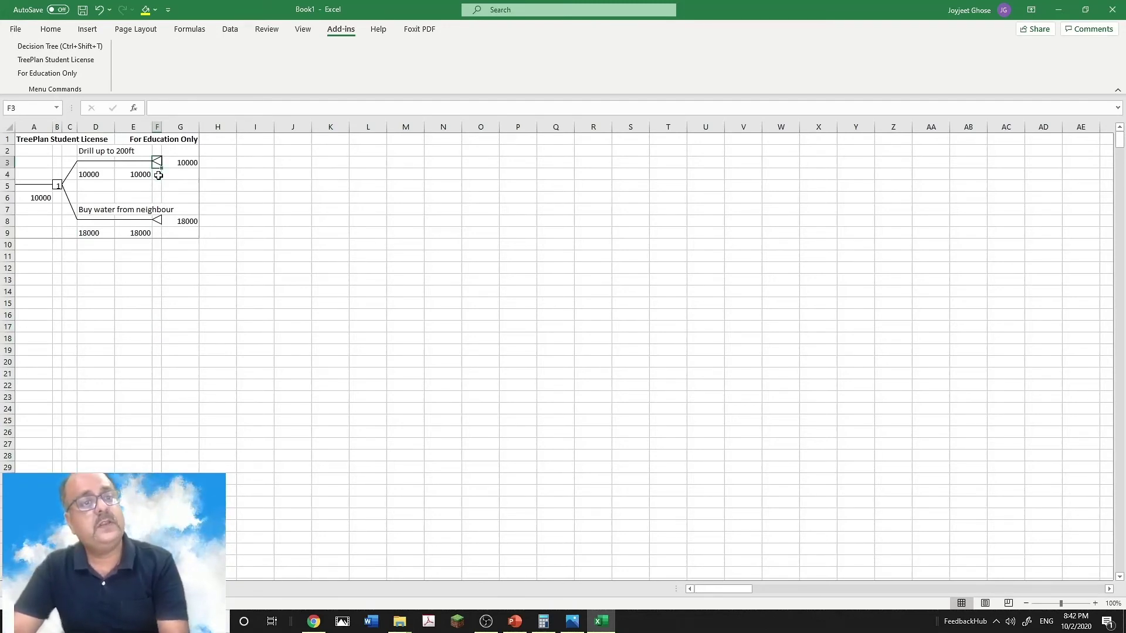
click(157, 162)
click(69, 47)
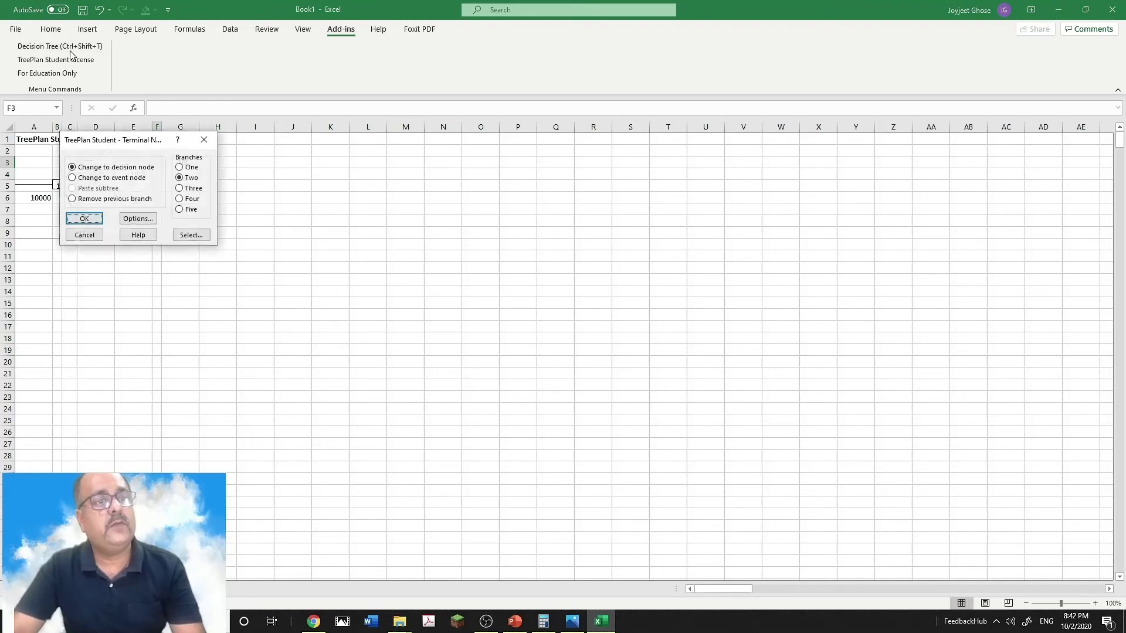
click(102, 177)
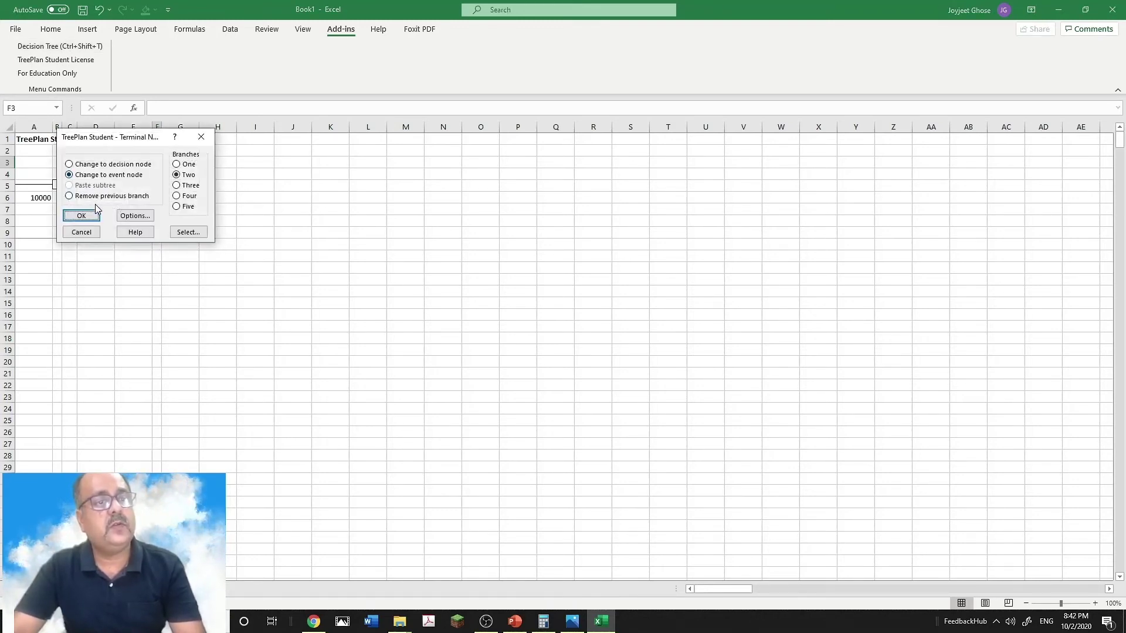
click(84, 219)
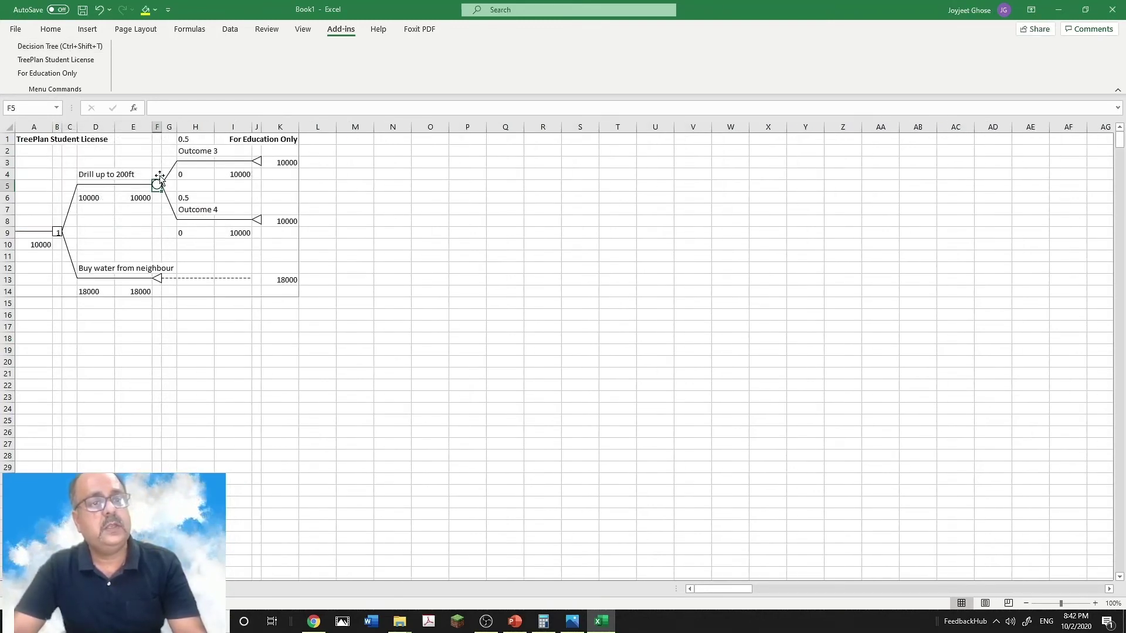
Rename the upper outcome branch after Drill up to 200ft as "finds water".
click(194, 149)
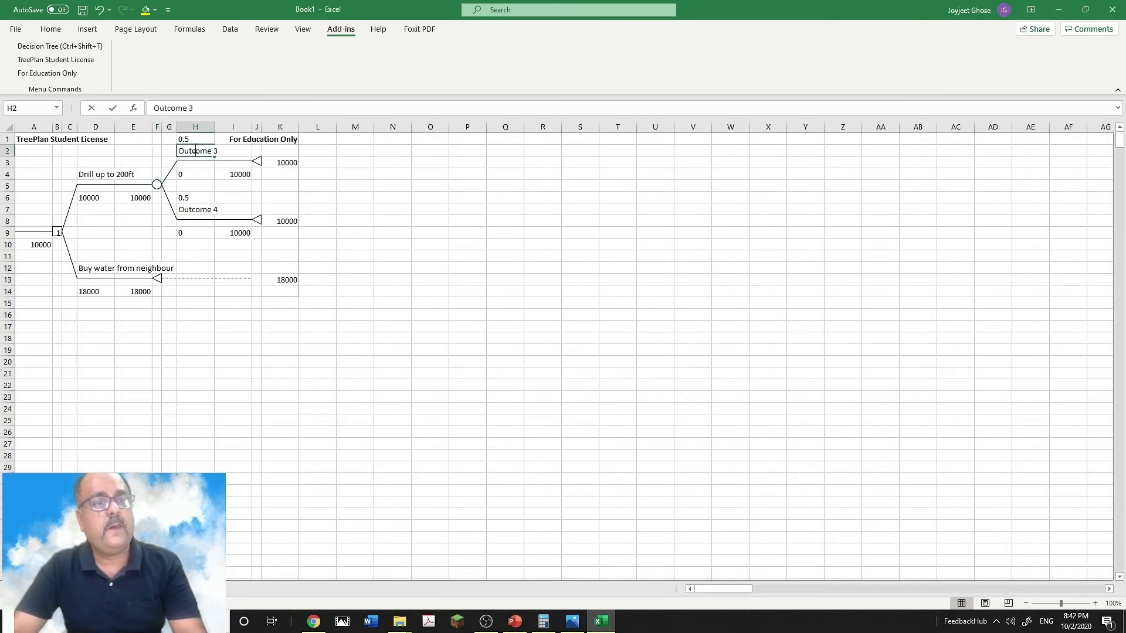
triple_click(195, 150)
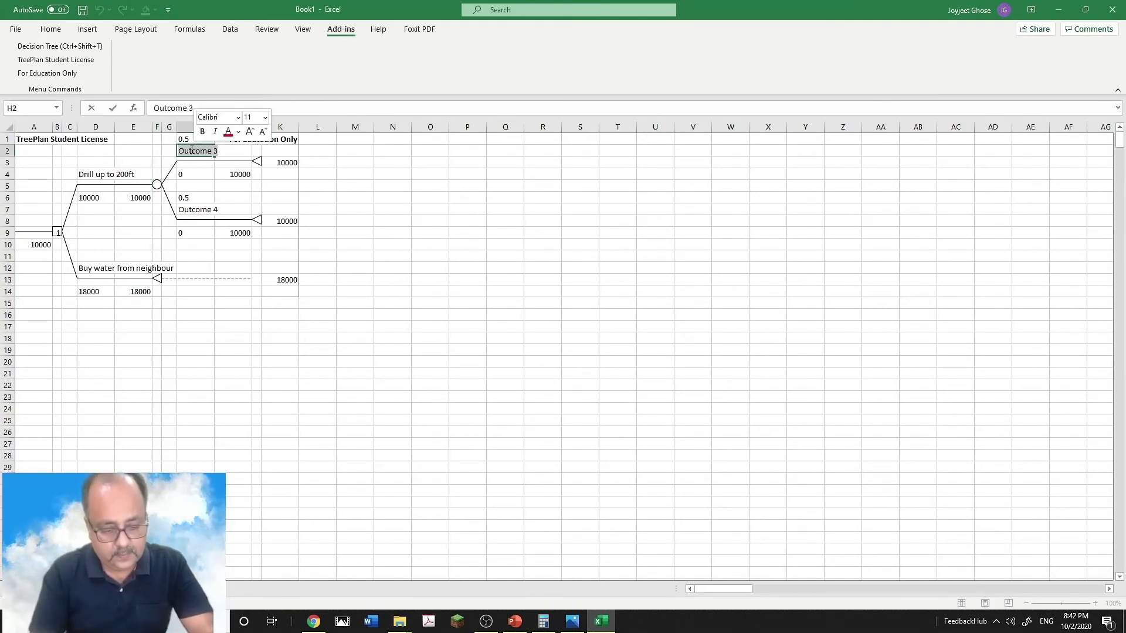
text(finds water)
Check the drilling success rate on the Example 2 slide, and set the upper outcome's probability to 0.4 and the lower one's to 0.6.
click(192, 140)
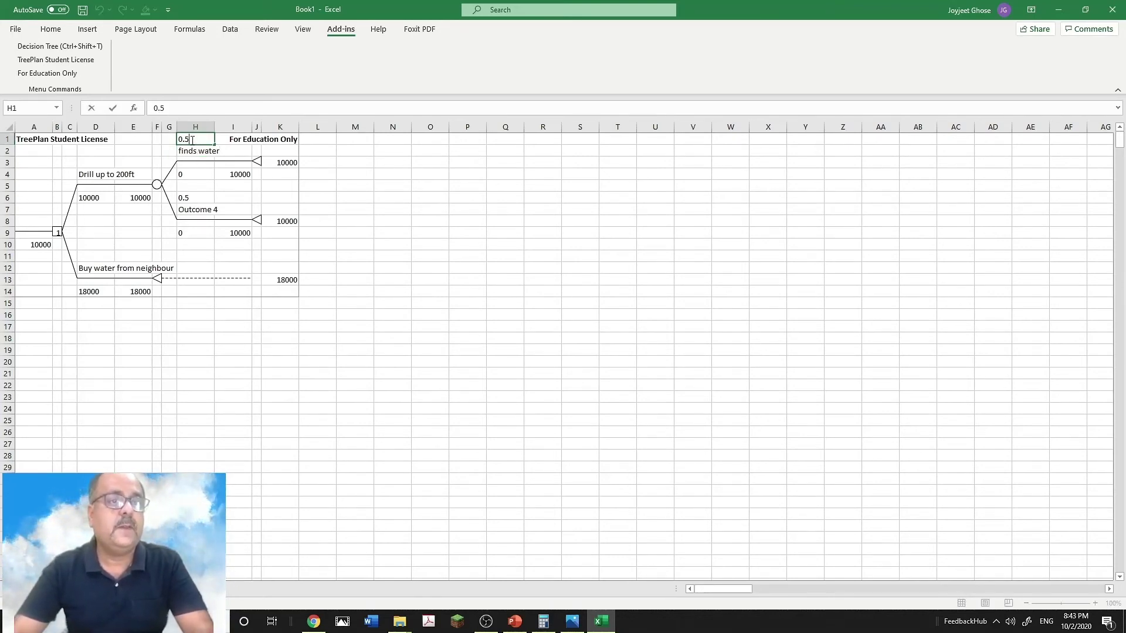
click(515, 624)
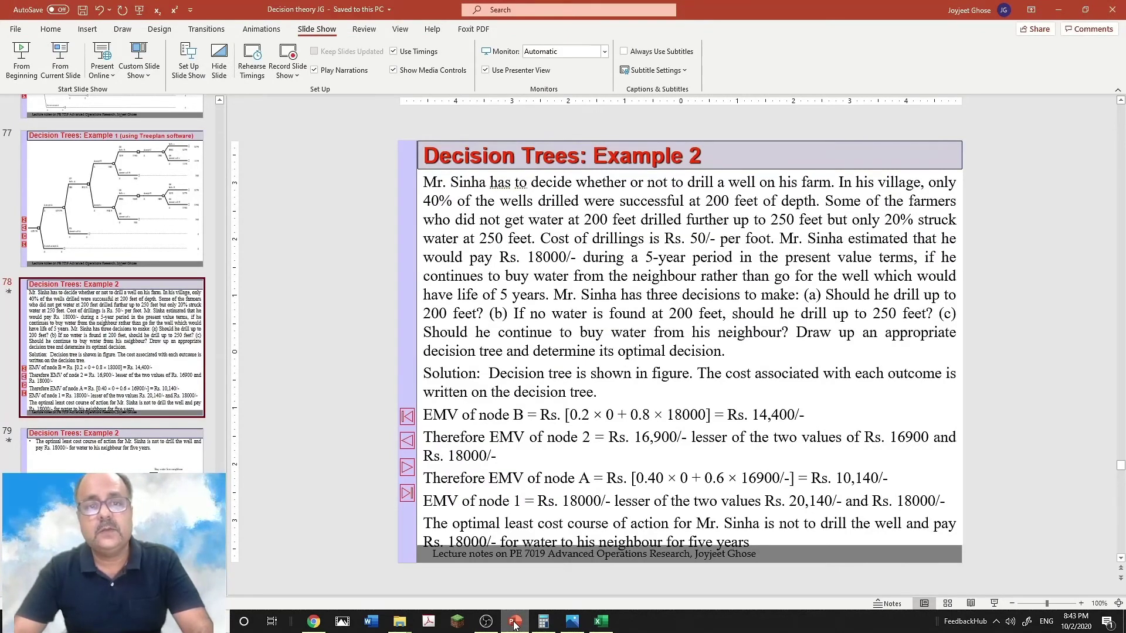
click(515, 624)
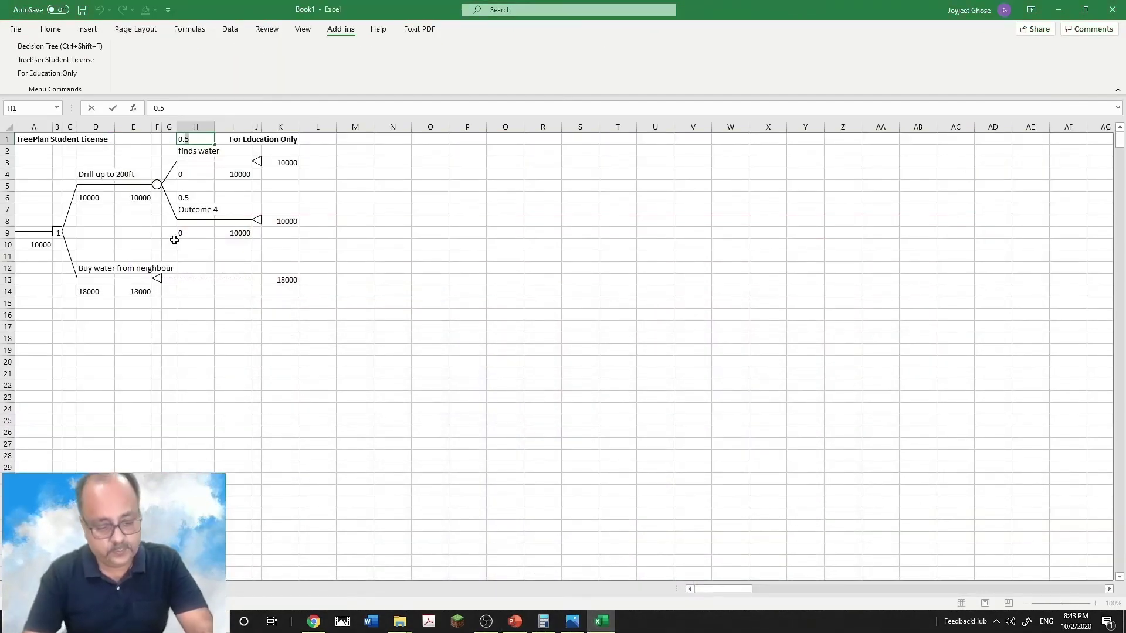
text(0.4)
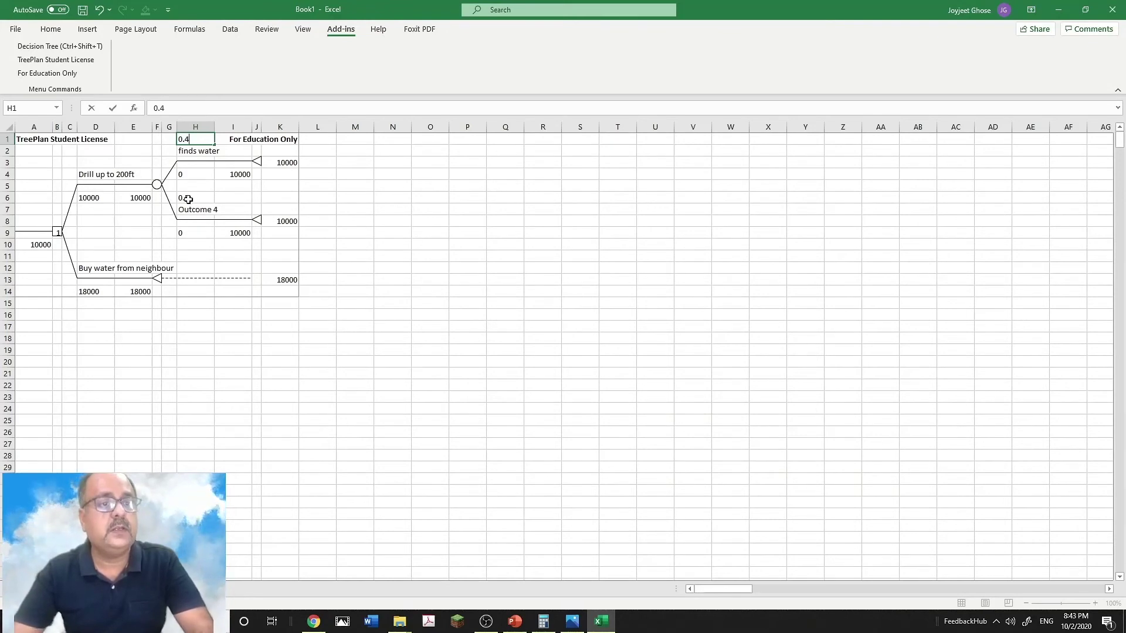
click(190, 199)
double_click(190, 200)
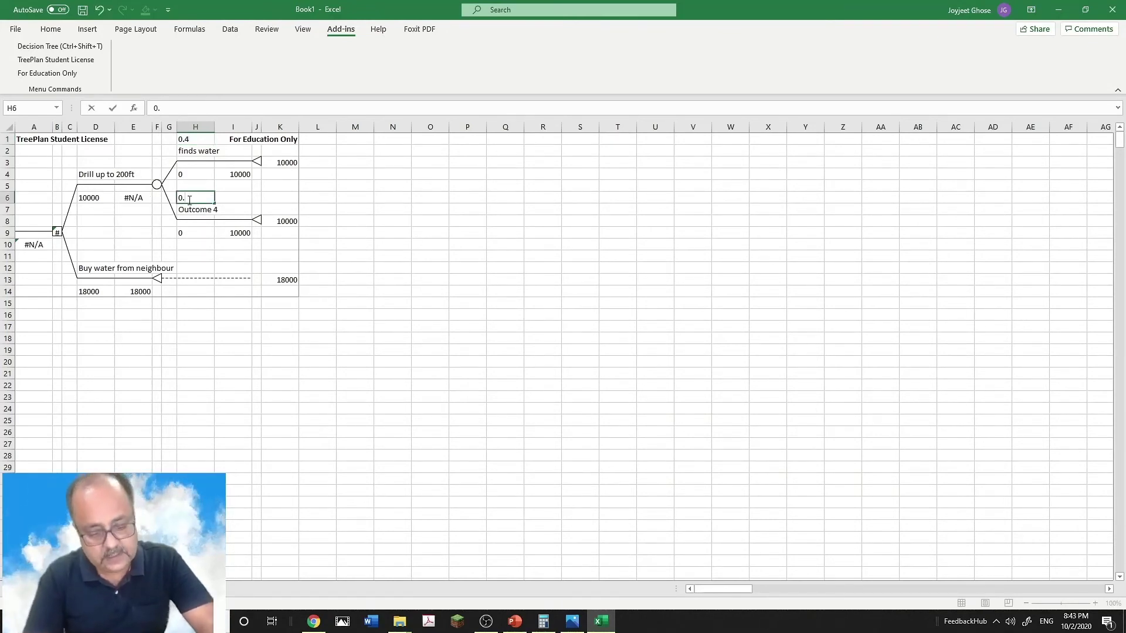
click(217, 242)
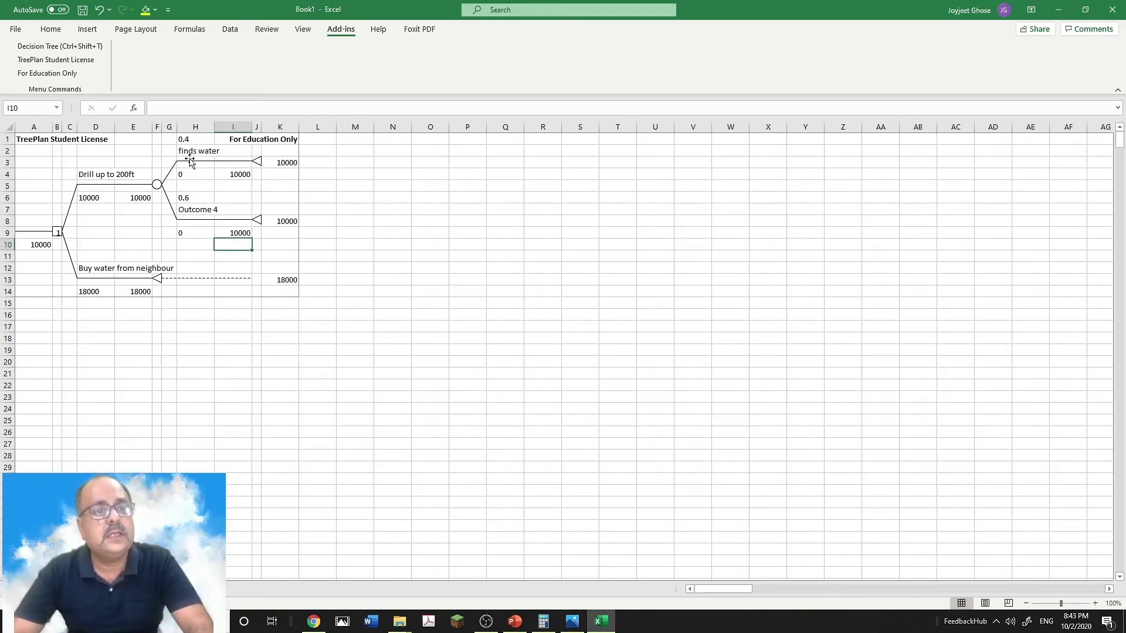
Rename the lower outcome after Drill up to 200ft as "find water" and set its probability to 0.4.
click(190, 210)
double_click(190, 209)
text(f)
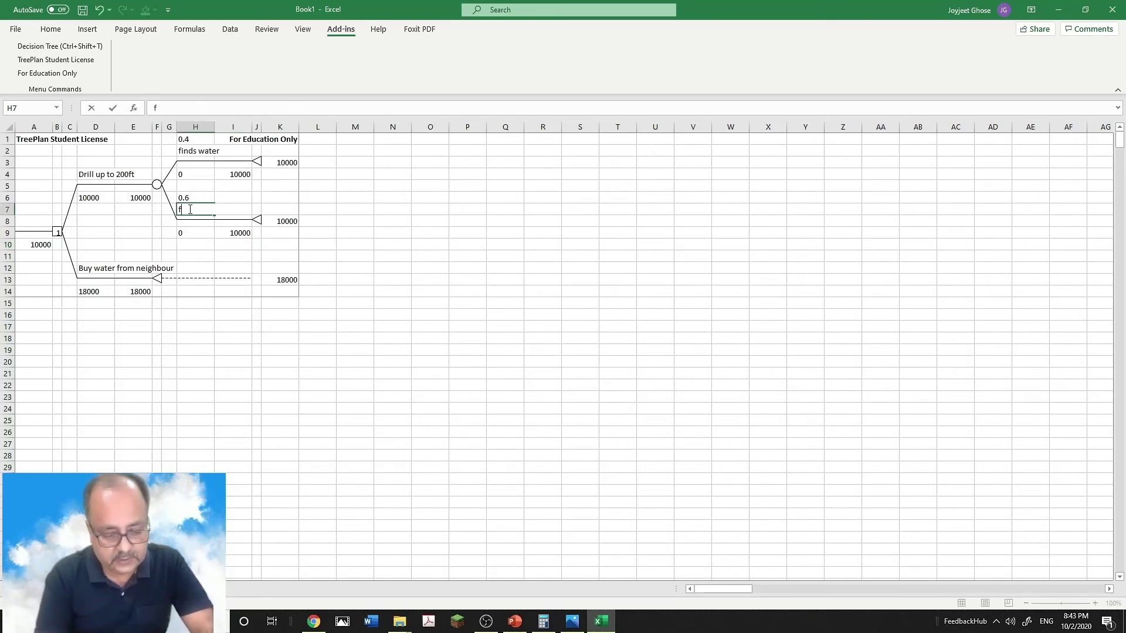
text(ind water)
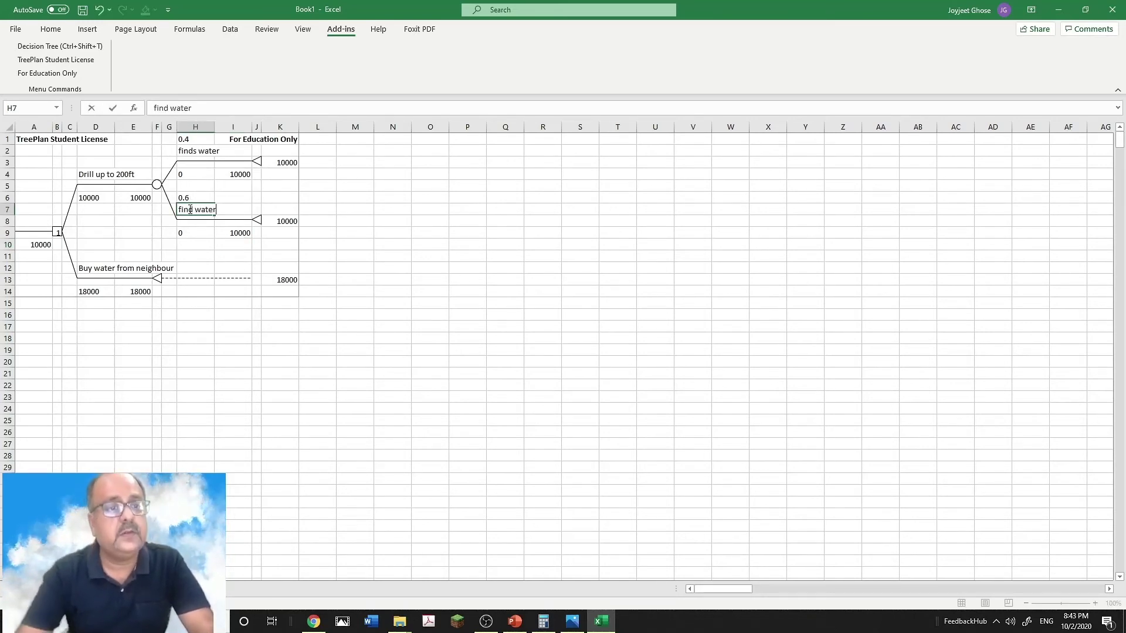
click(190, 198)
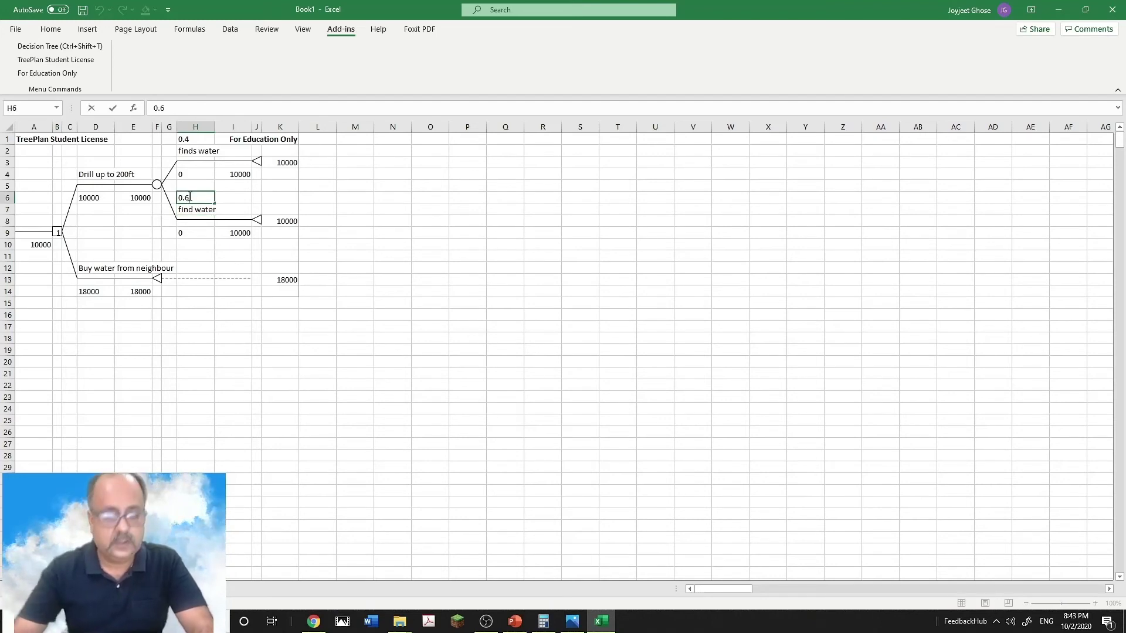
text(0.4)
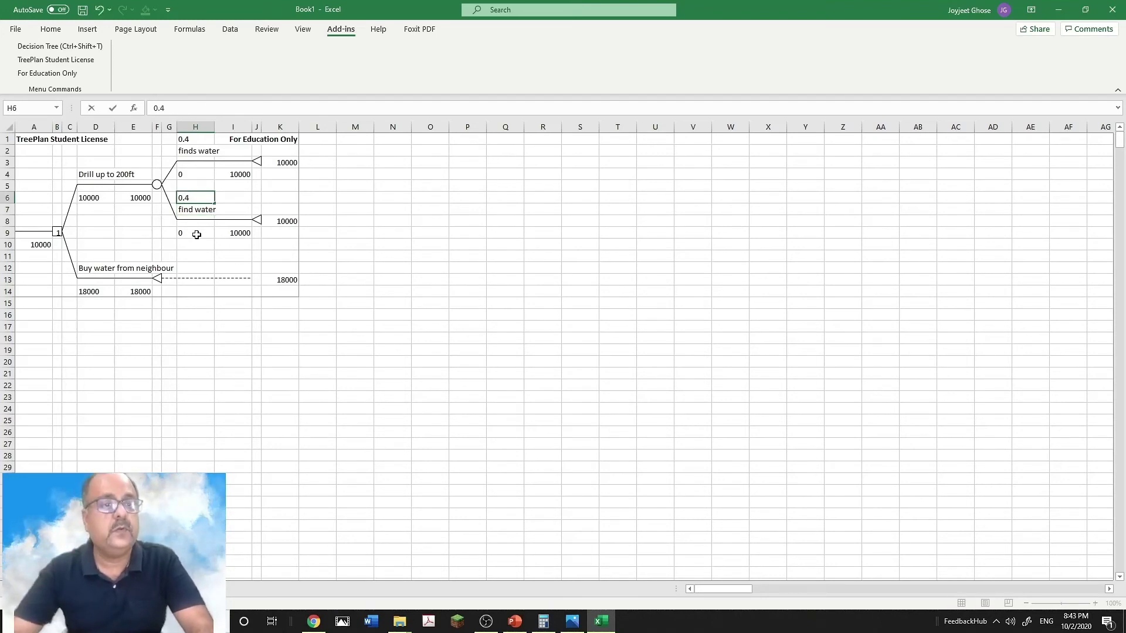
click(197, 254)
Set the upper outcome's probability after Drill up to 200ft to 0.6 and rename it as "do not find water".
click(187, 136)
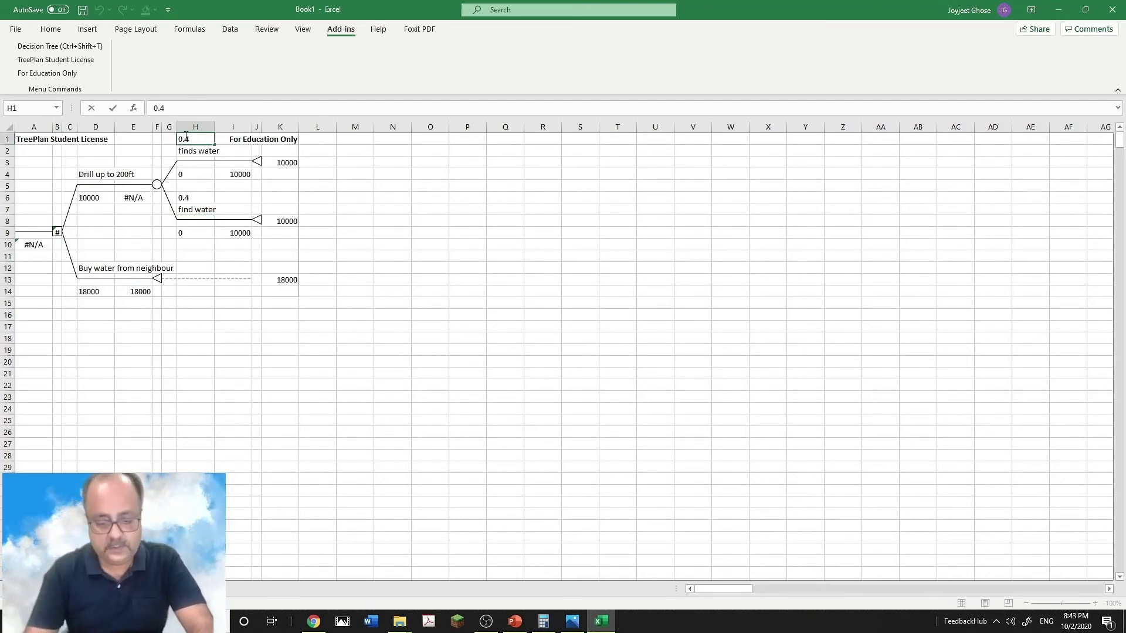
click(185, 151)
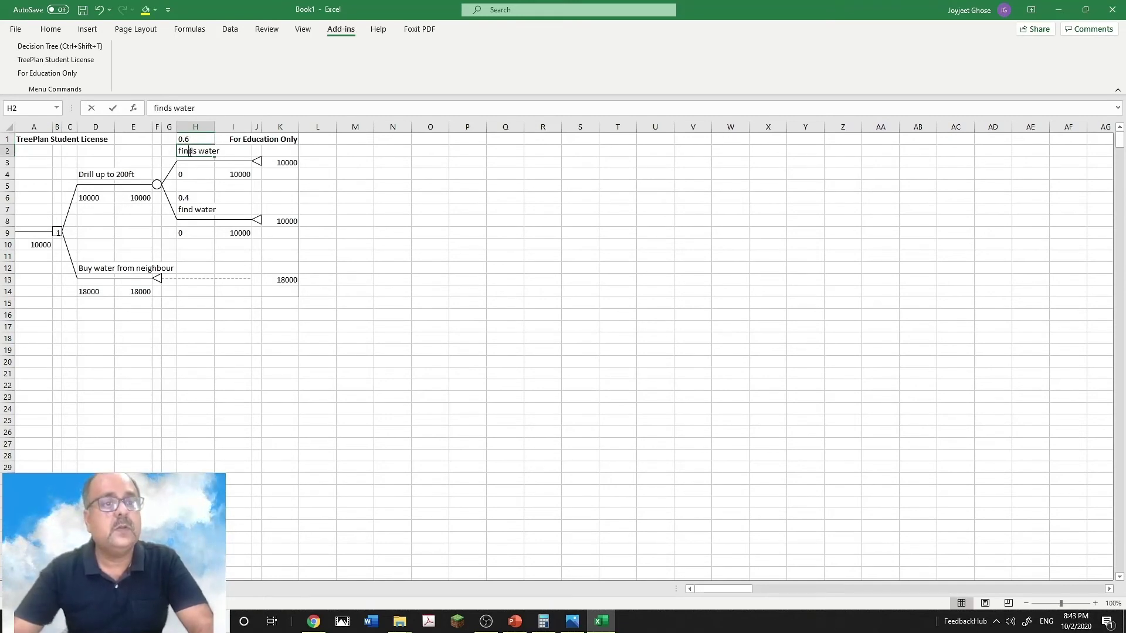
double_click(181, 149)
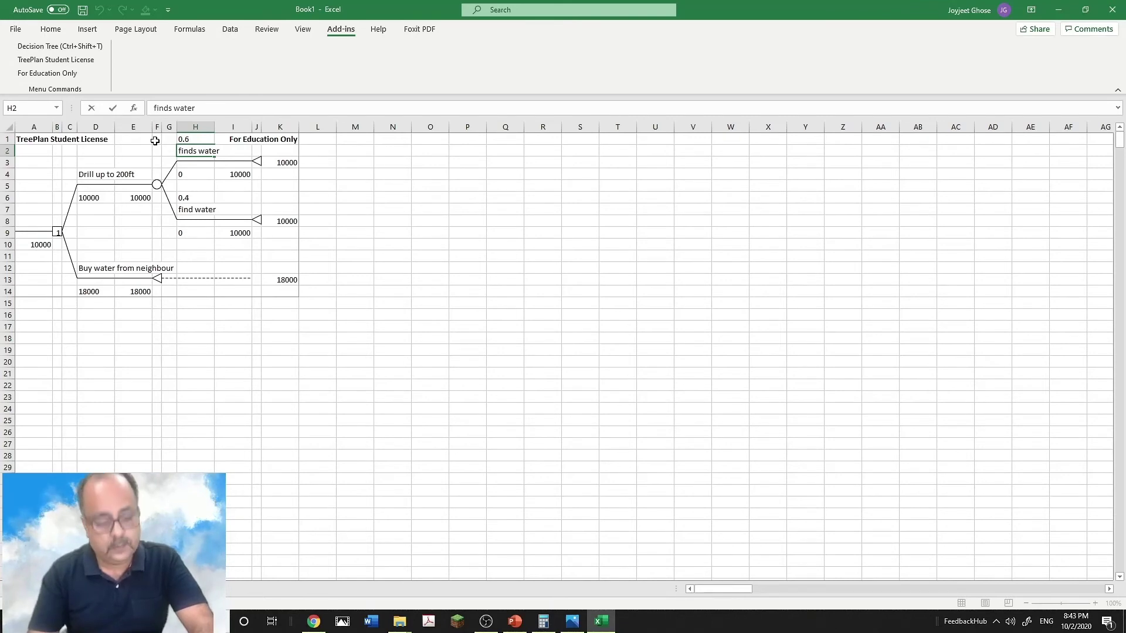
text(do not)
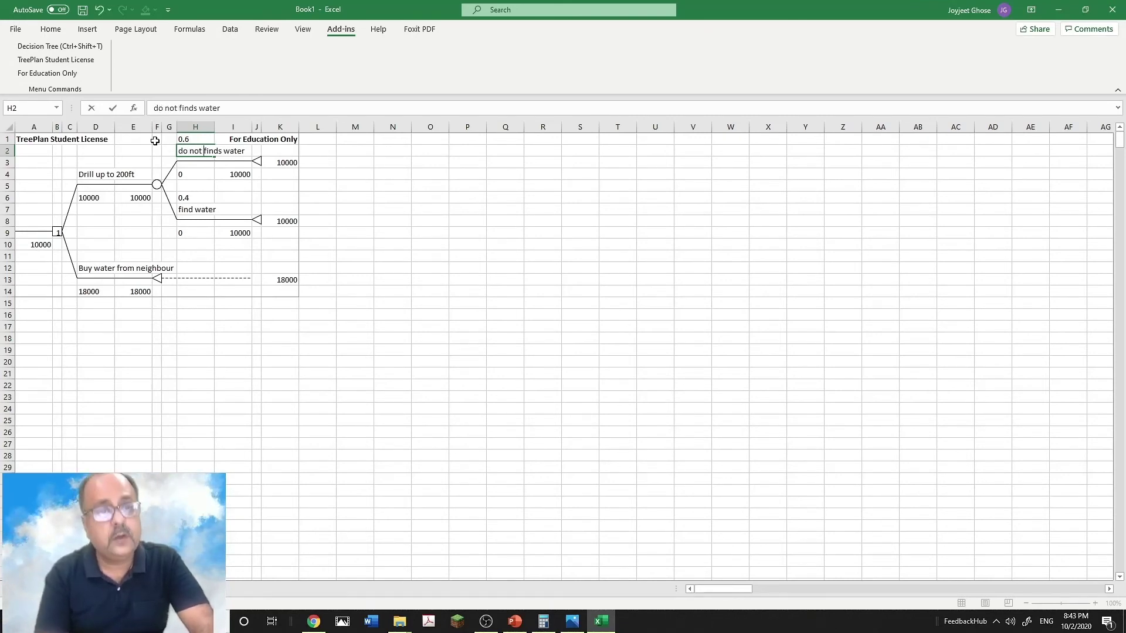
click(218, 153)
key(BackSpace)
click(319, 219)
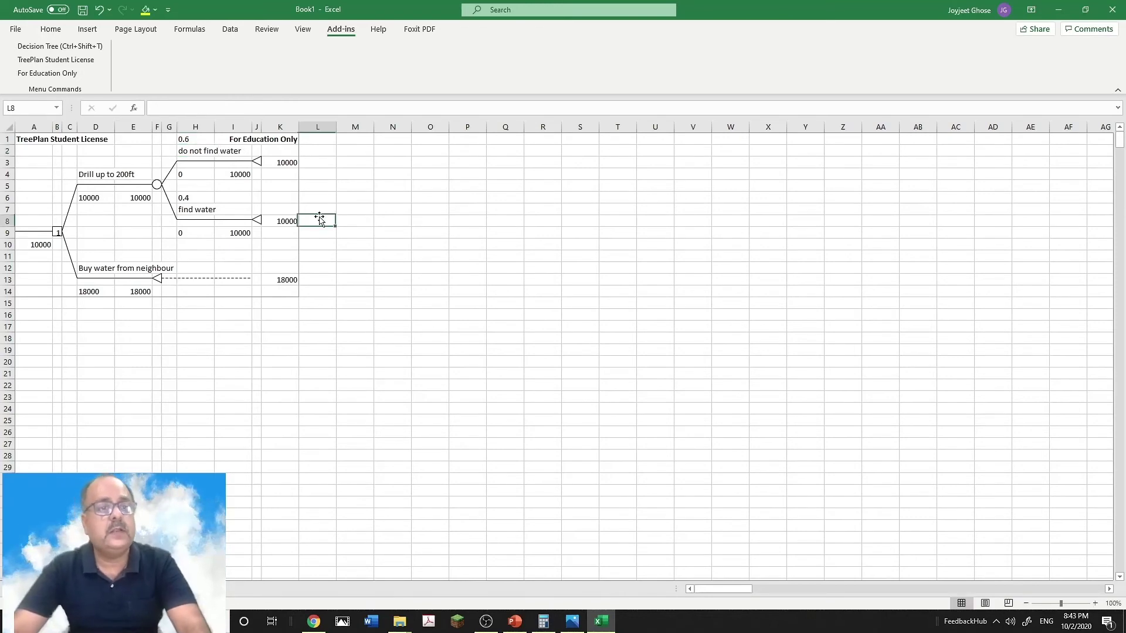
Change the terminal node after the "do not find water" outcome to a decision node with two branches.
click(258, 166)
click(260, 179)
key(Up)
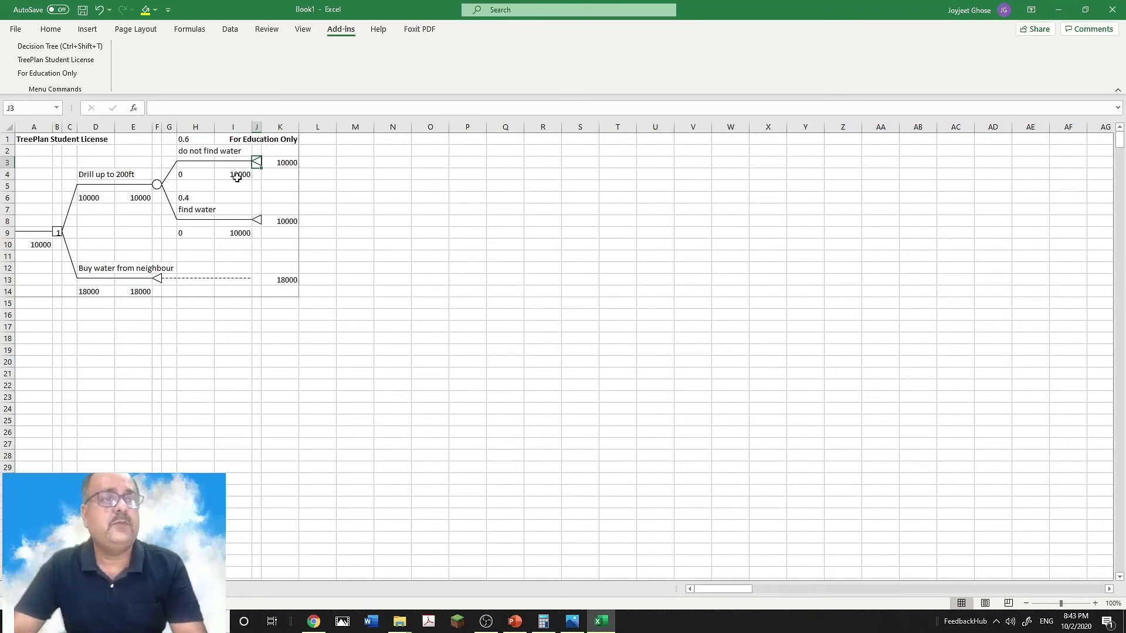
click(42, 51)
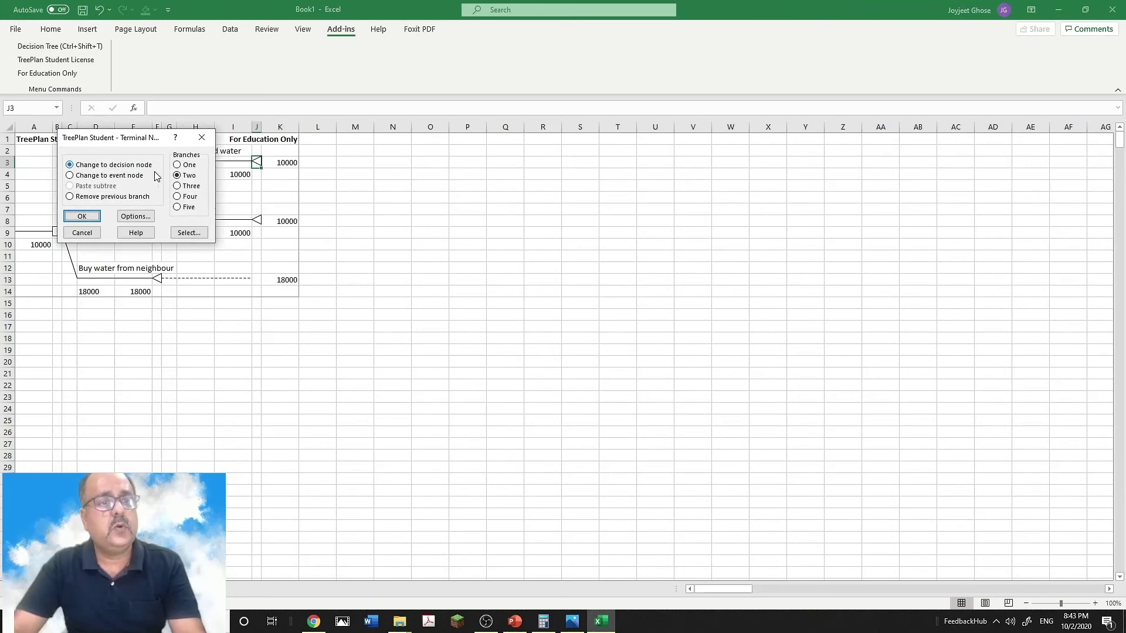
click(82, 216)
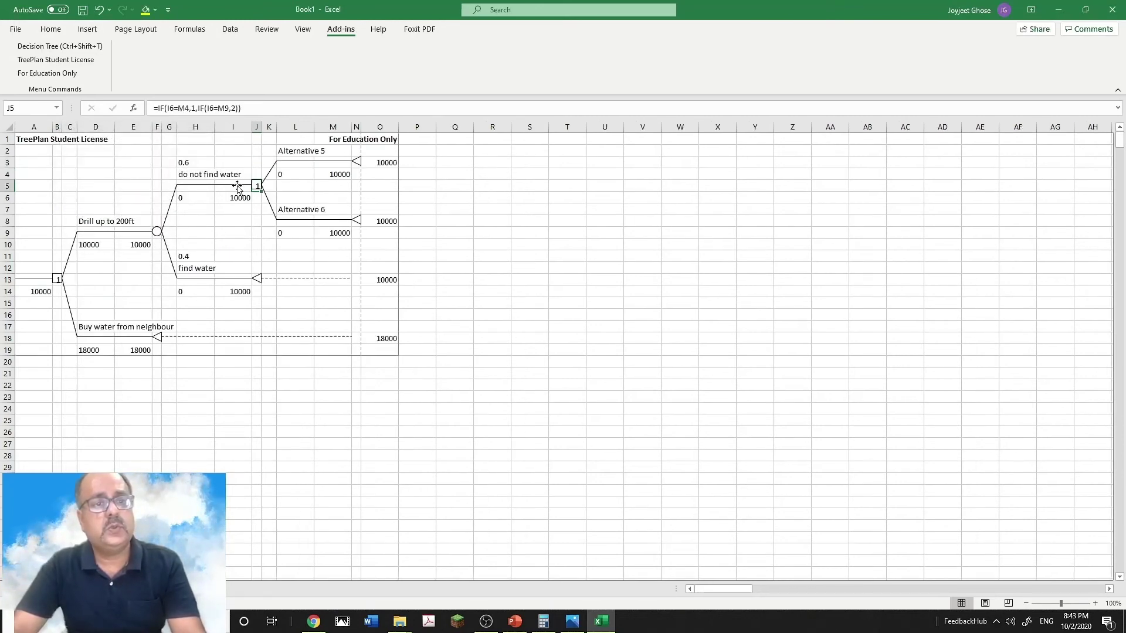
Rename the two alternatives after "do not find water" as "Drill further 50 ft" for the upper and "buy from neighbour" for the lower.
click(293, 151)
double_click(293, 151)
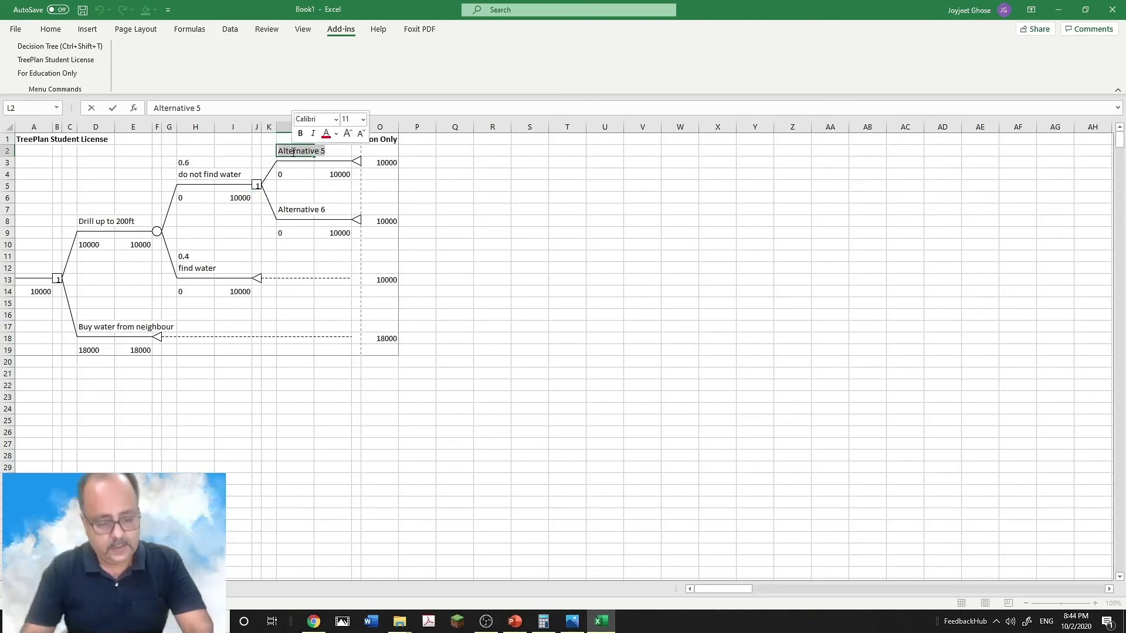
text(Drill)
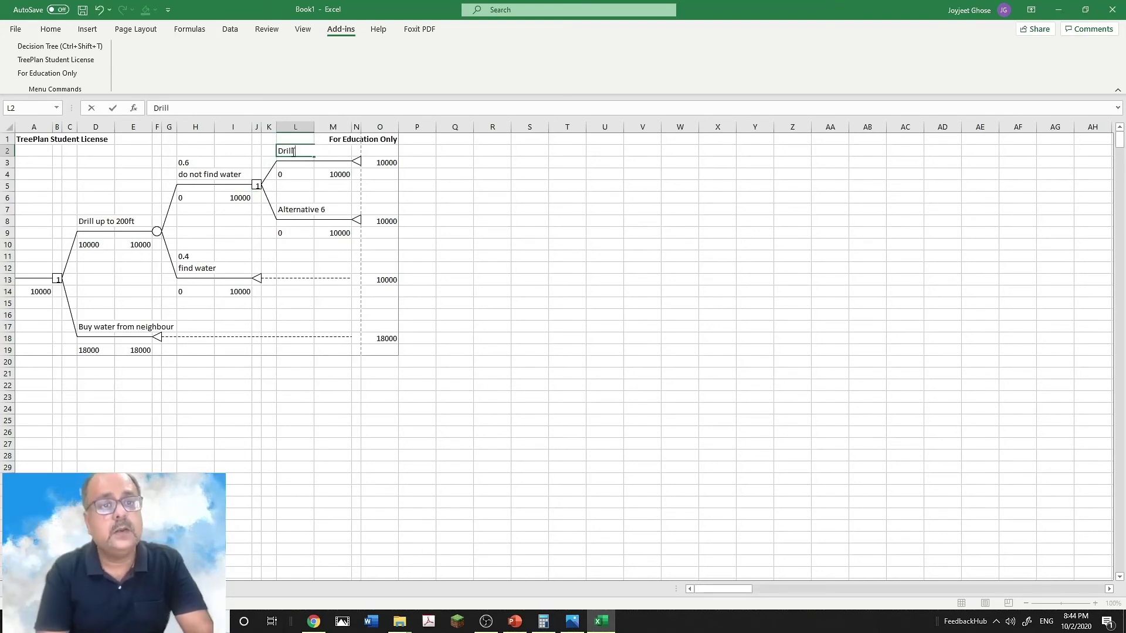
text( further 50 ft)
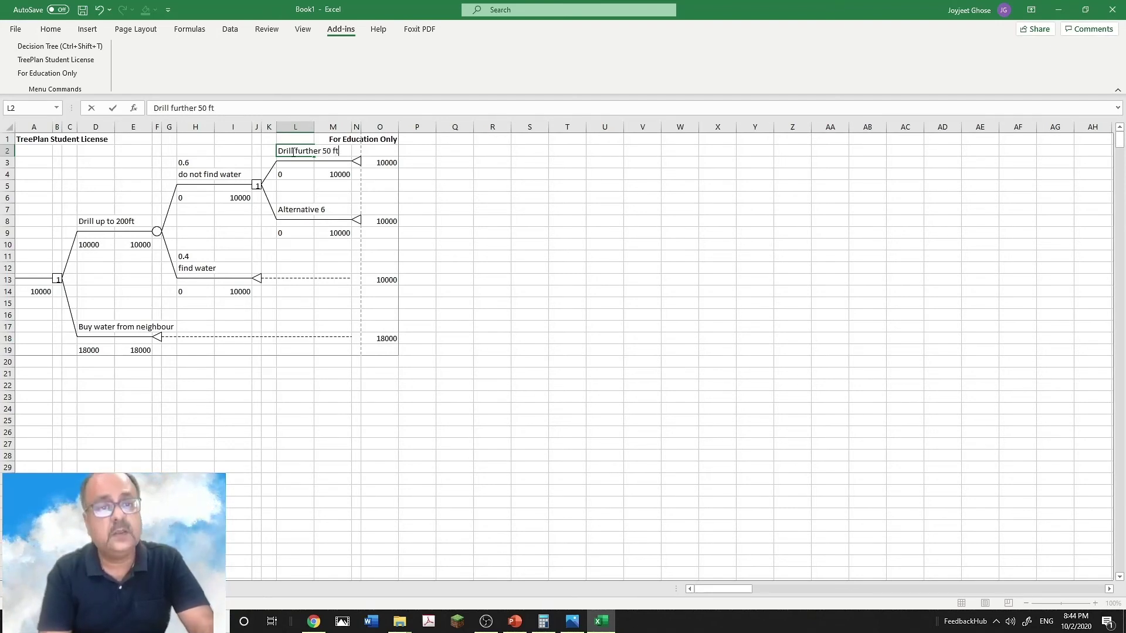
click(296, 210)
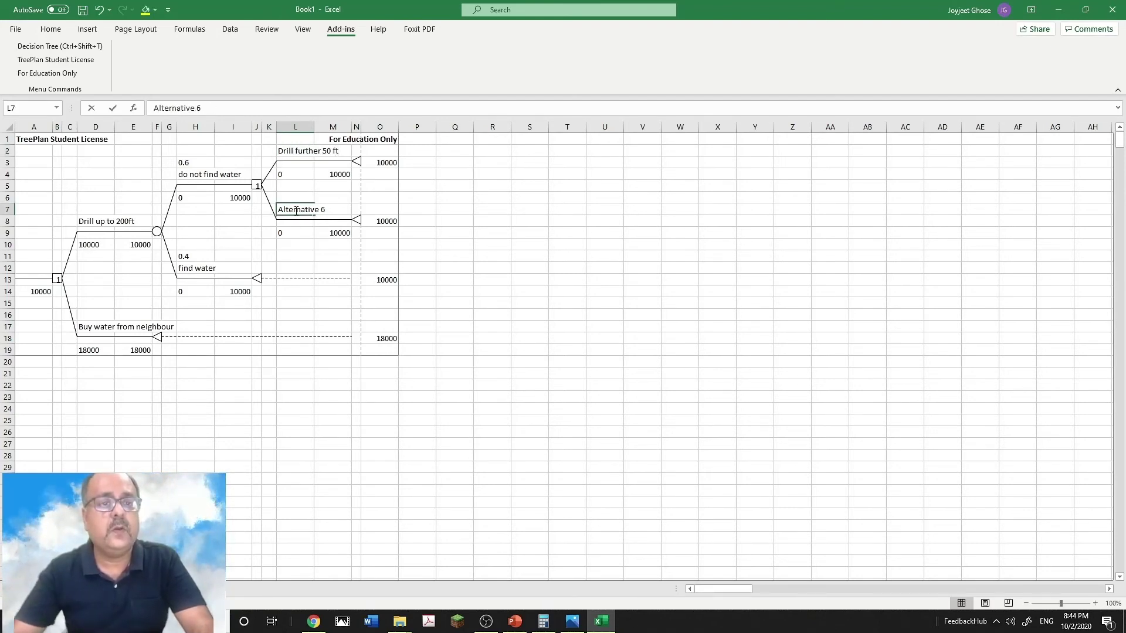
double_click(297, 210)
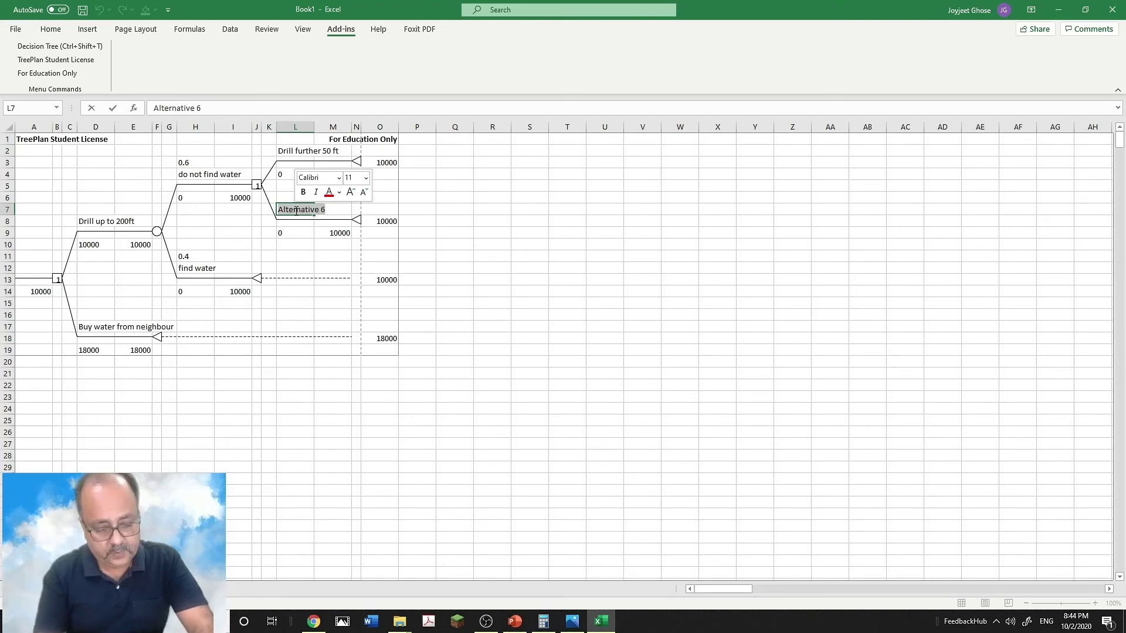
text(buy from)
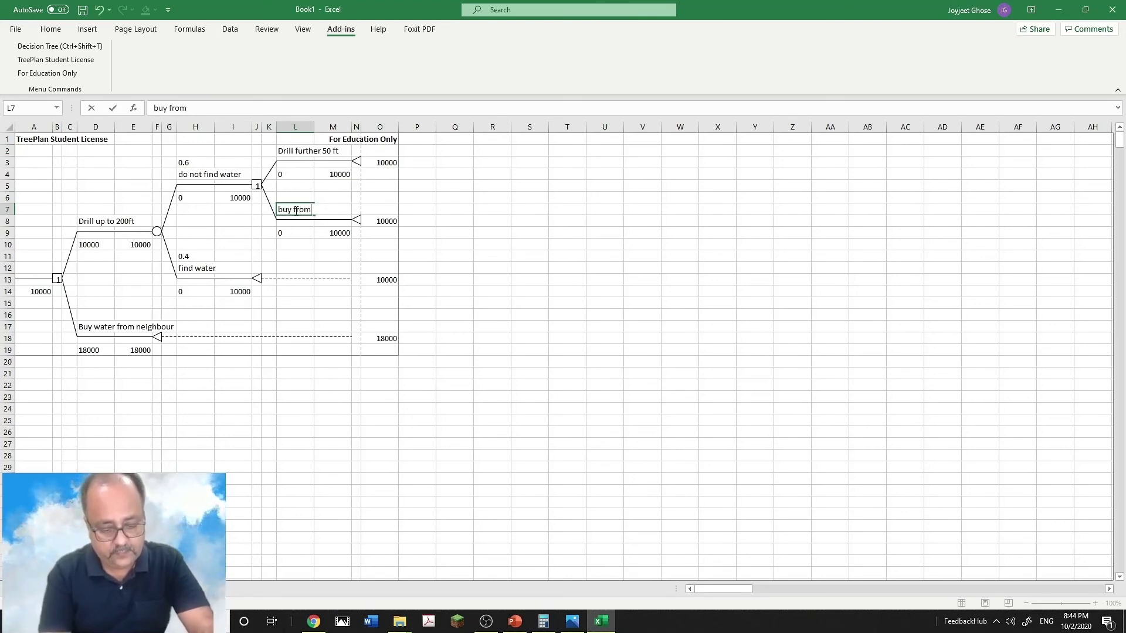
text( neighbout=)
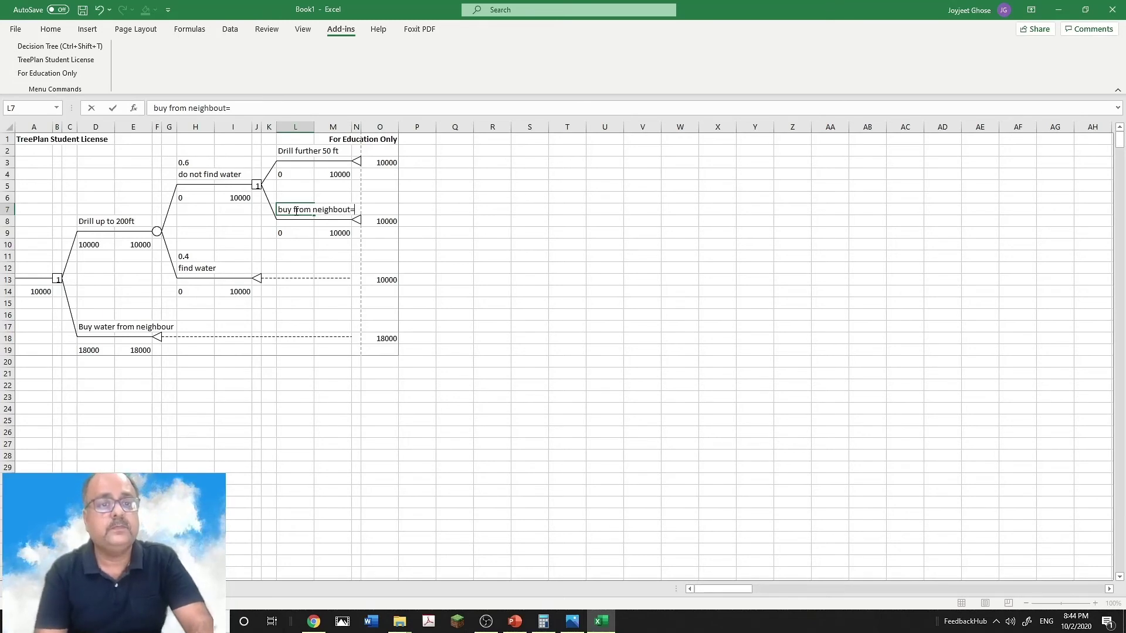
key(BackSpace)
key(BackSpace)
text(r)
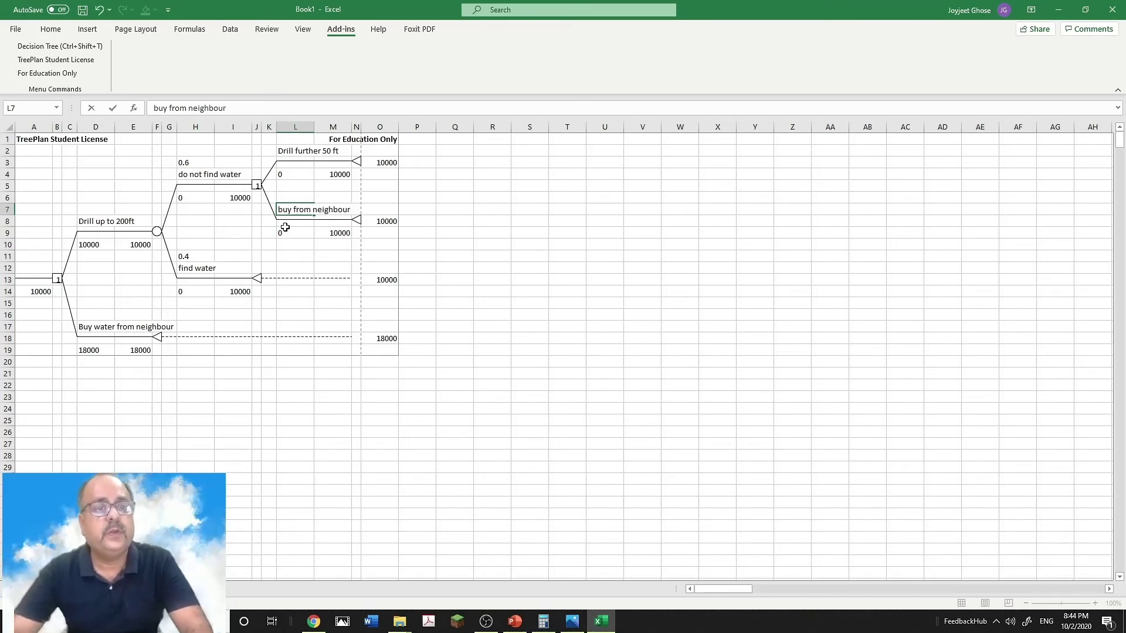
Enter partial cash flows of 18000 for the "buy from neighbour" branch and 2500 for "Drill further 50 ft".
click(298, 243)
click(283, 232)
text(18000)
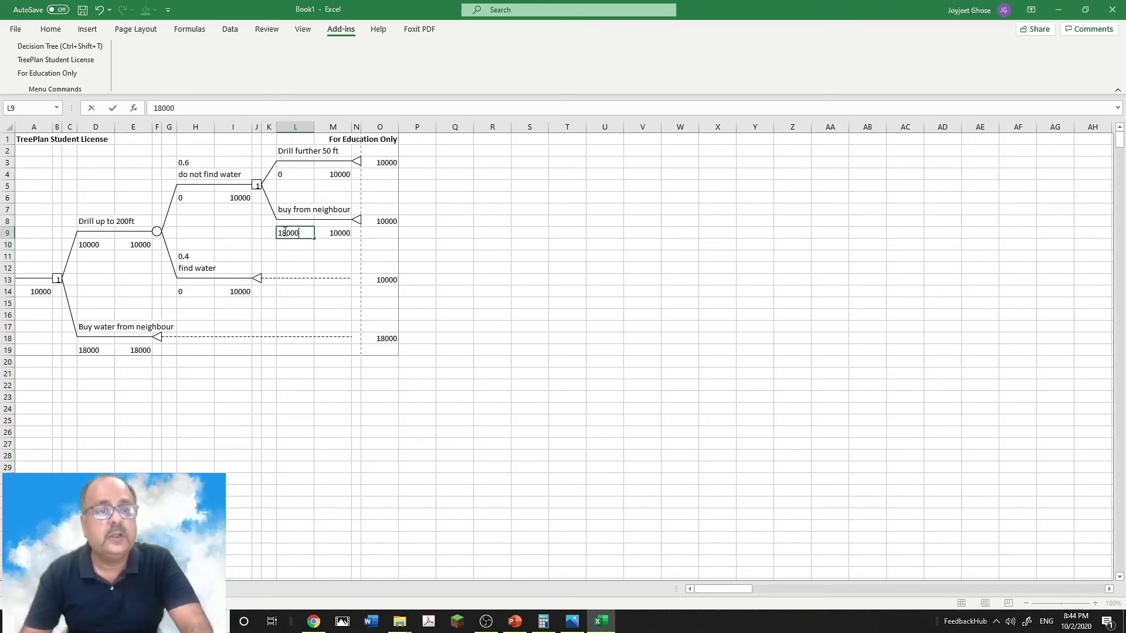
key(Return)
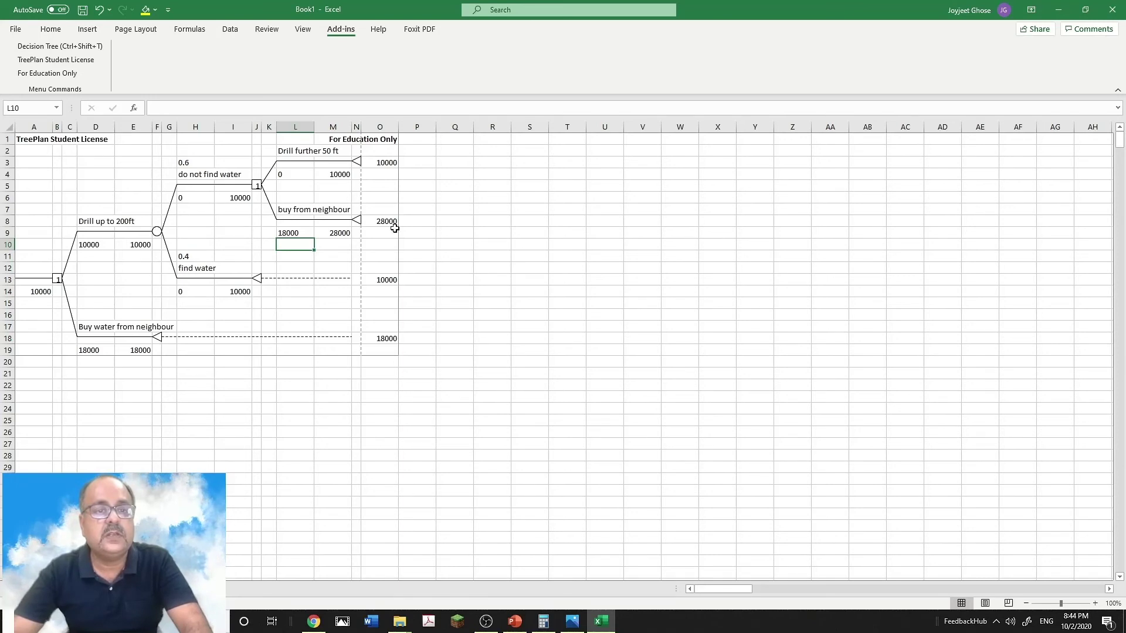
click(295, 175)
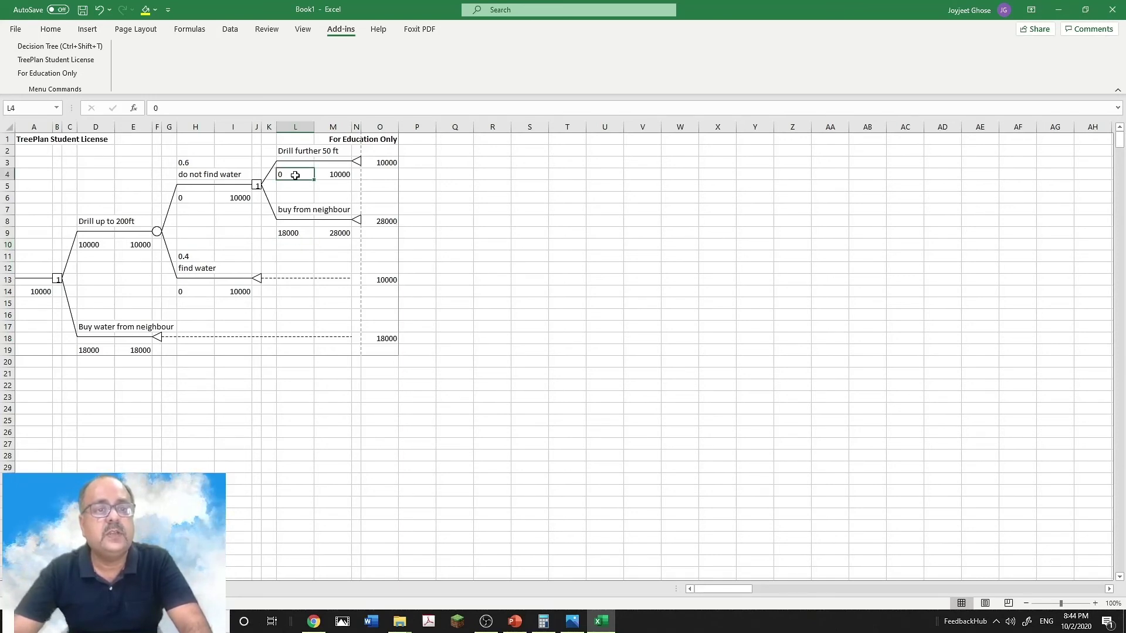
text(2500)
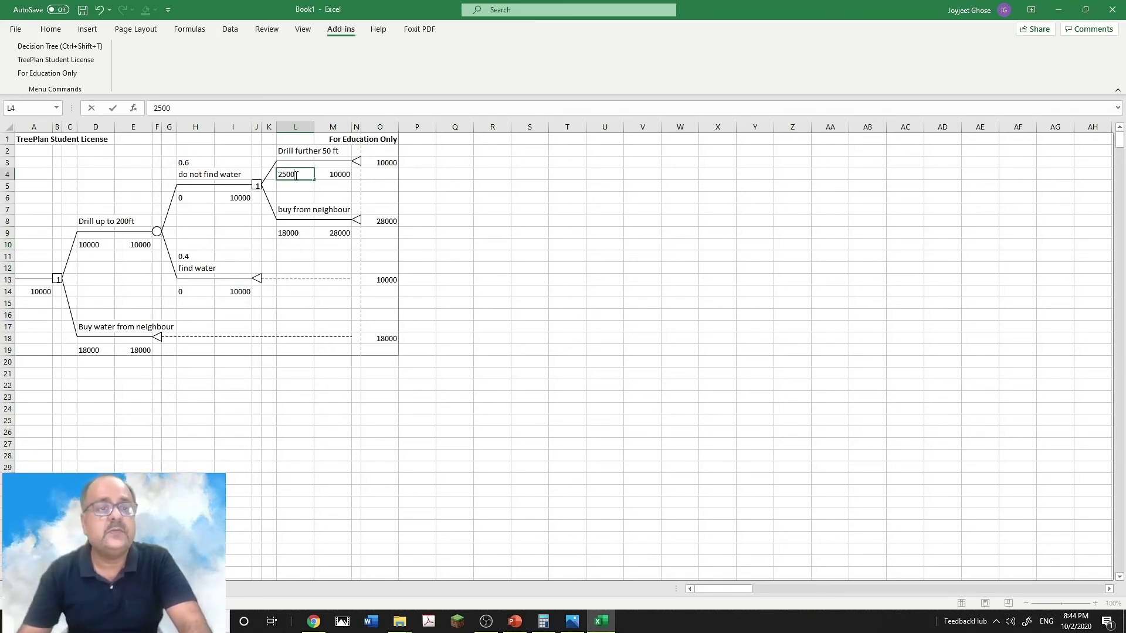
click(314, 262)
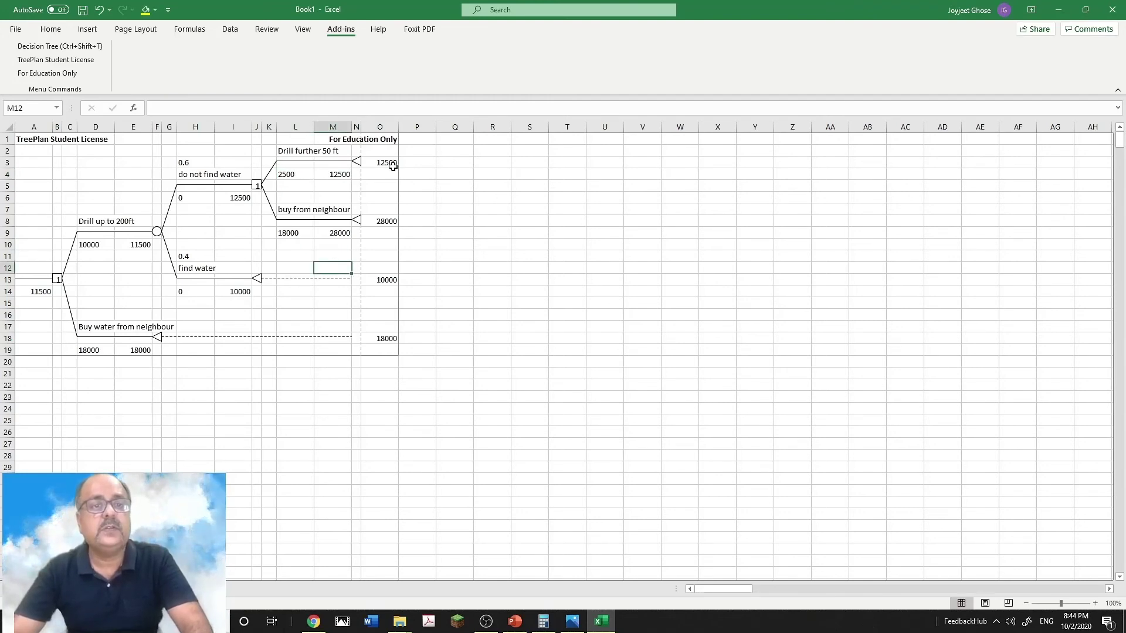
Change the terminal node after "Drill further 50 ft" to an event node with two branches.
click(355, 164)
click(358, 174)
key(Up)
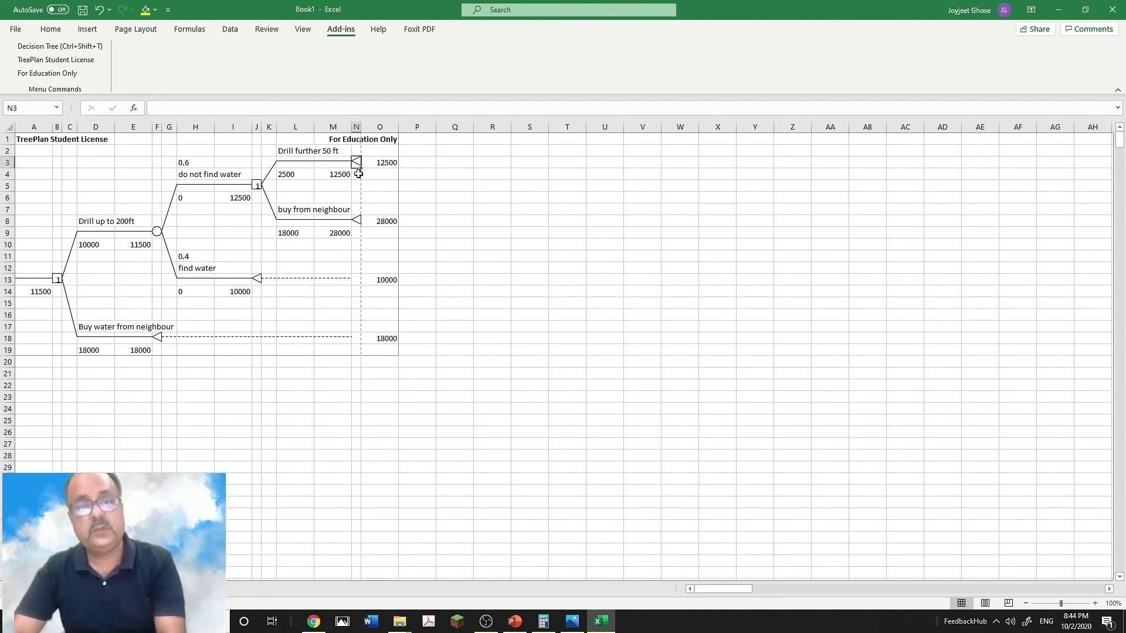
click(77, 51)
double_click(107, 175)
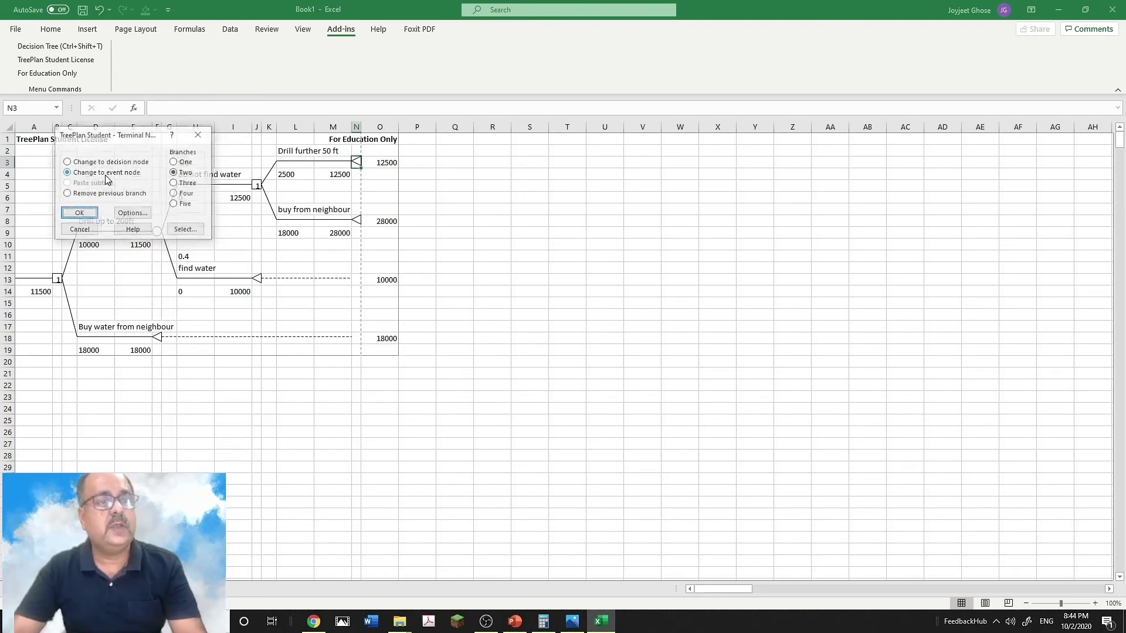
click(79, 213)
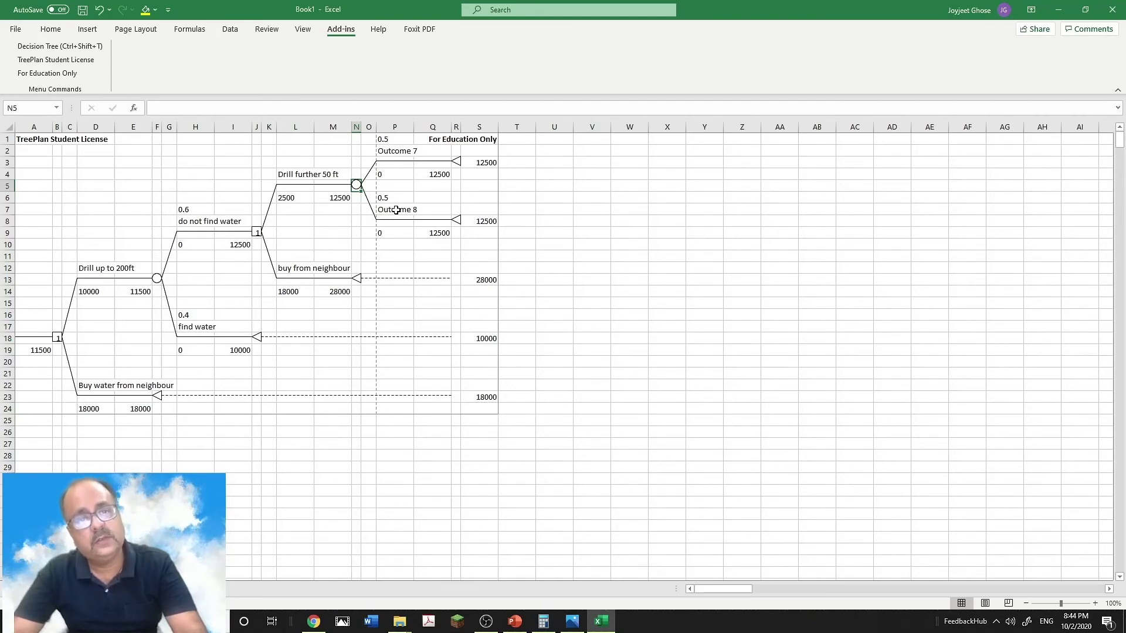
Rename the upper outcome after "Drill further 50 ft" as "find water" and set its probability to 0.2.
double_click(391, 152)
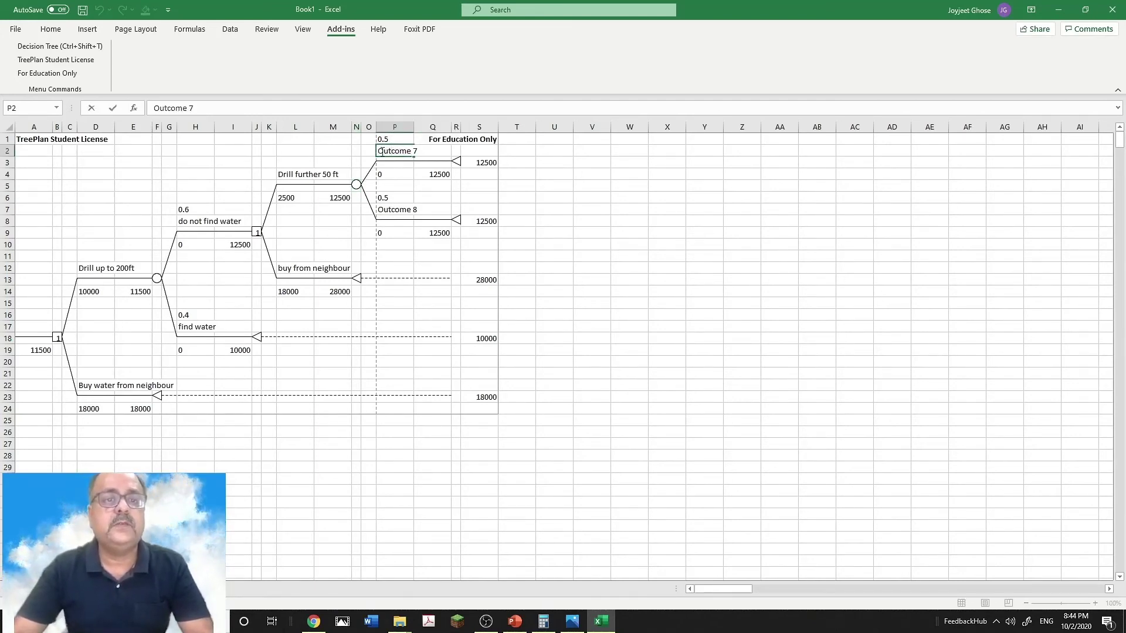
drag(379, 152, 462, 150)
text(f)
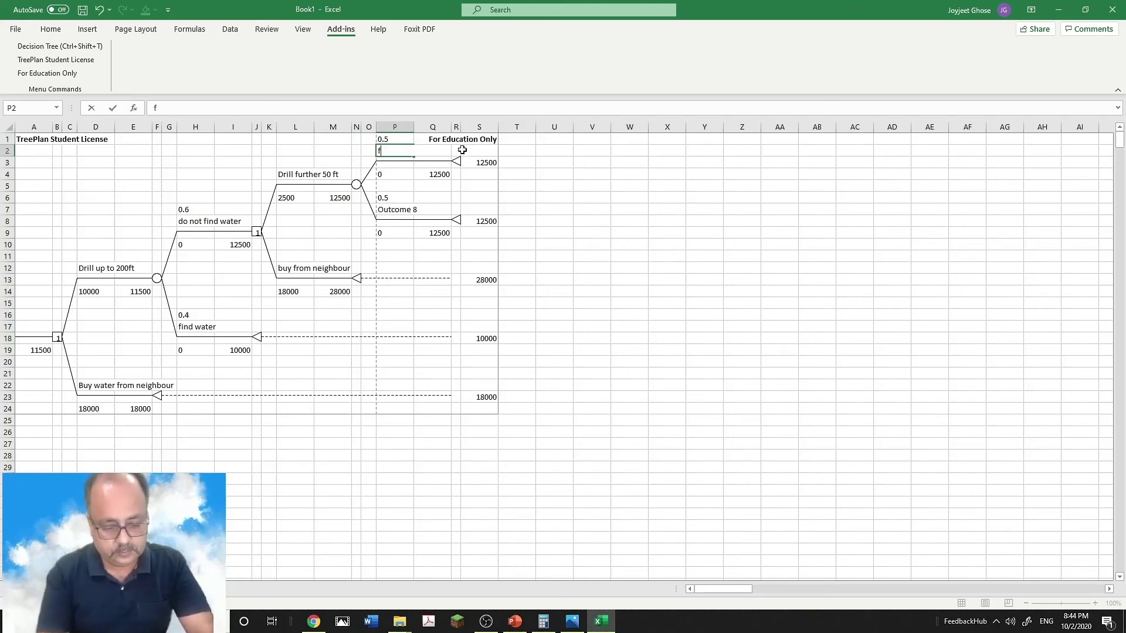
text(ind water)
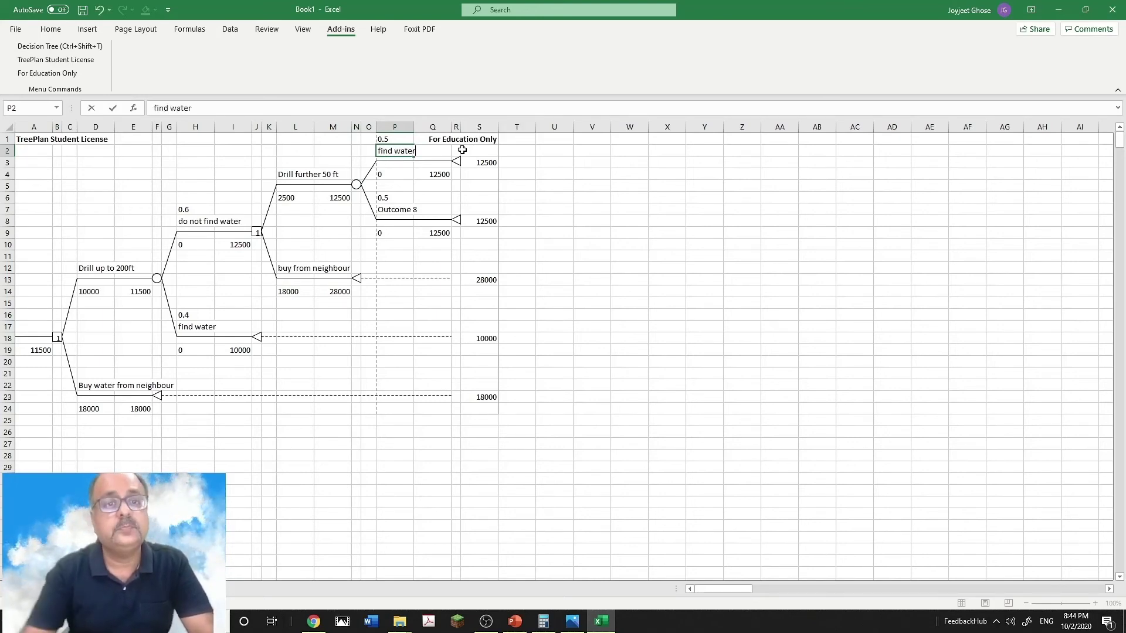
double_click(399, 140)
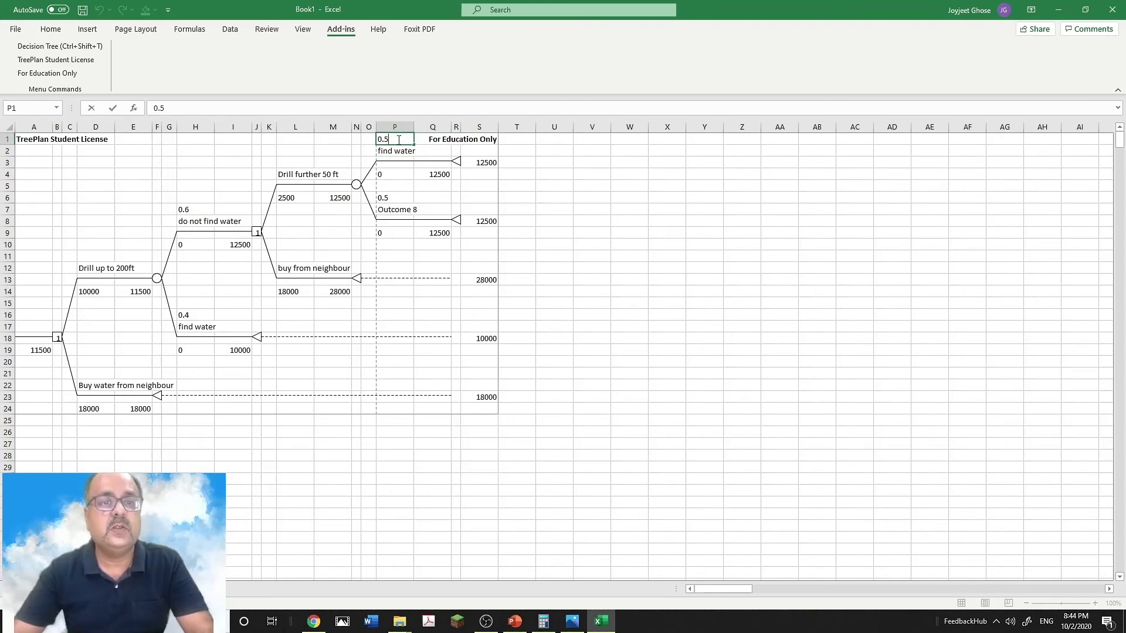
key(BackSpace)
text(2)
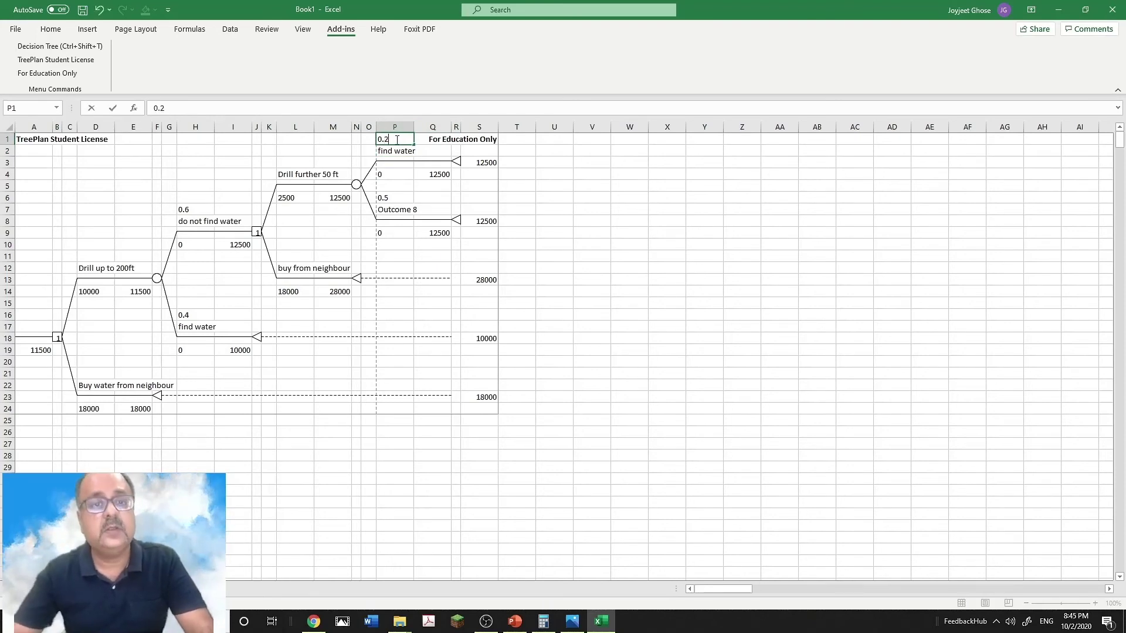
Rename the lower outcome after "Drill further 50 ft" as "does not find water".
click(390, 208)
double_click(391, 208)
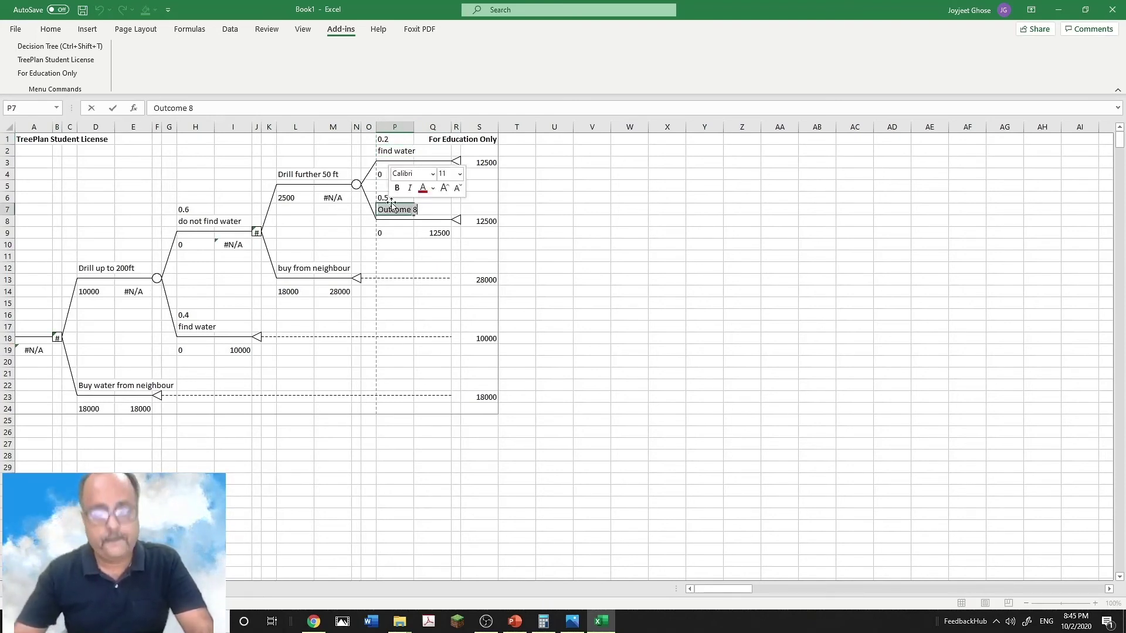
text(does not find water)
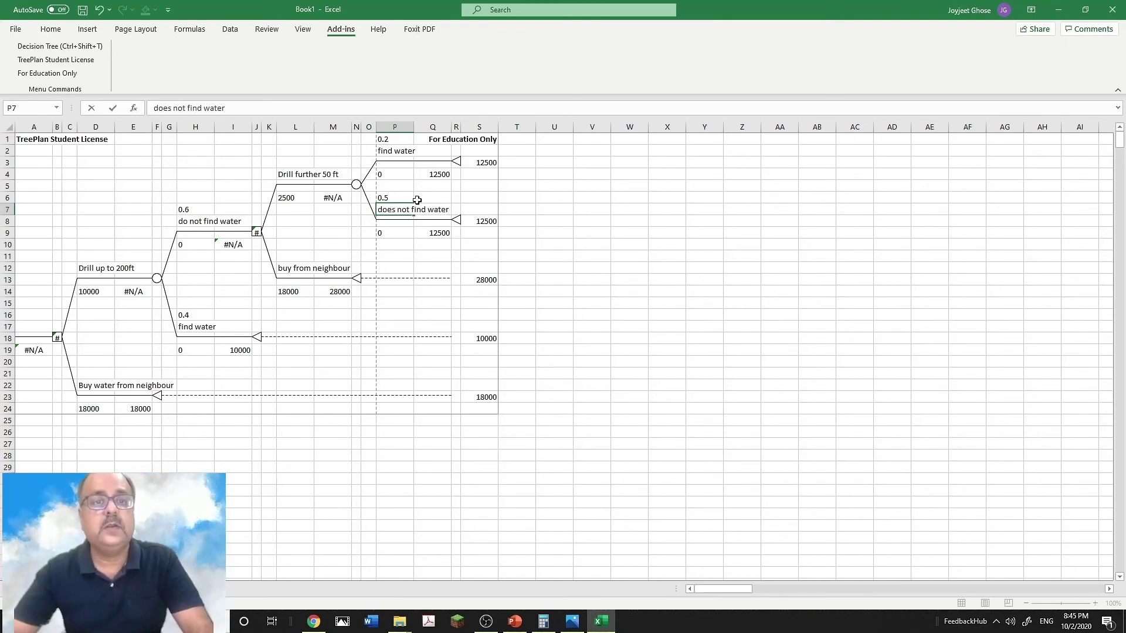
Change the label of the upper outcome after "Drill further 50 ft" to "finds water".
click(422, 245)
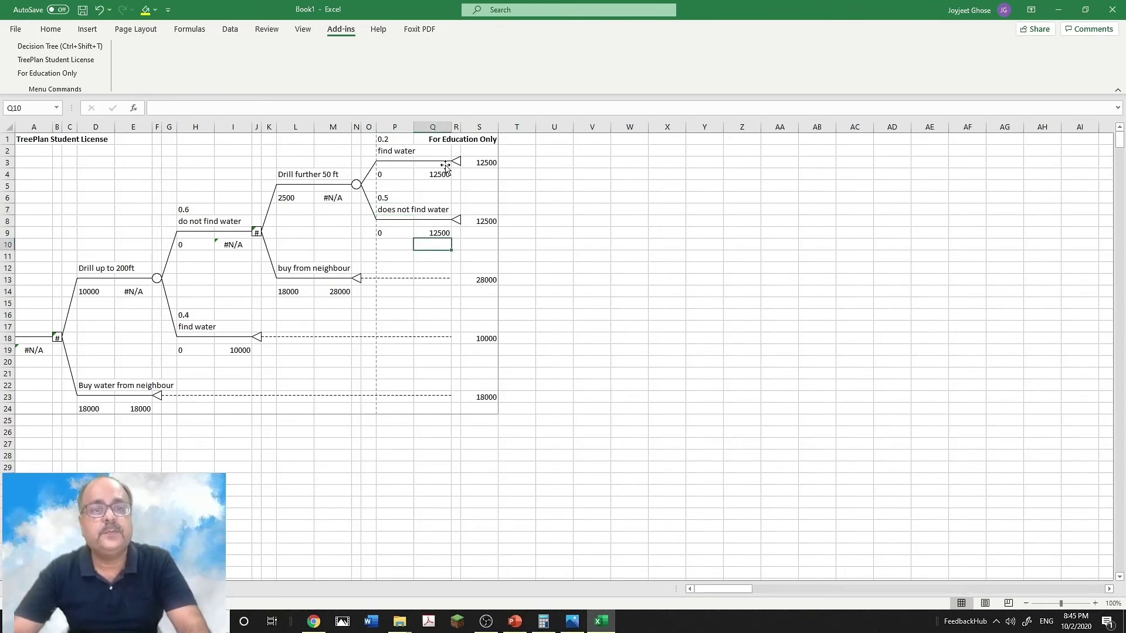
double_click(391, 151)
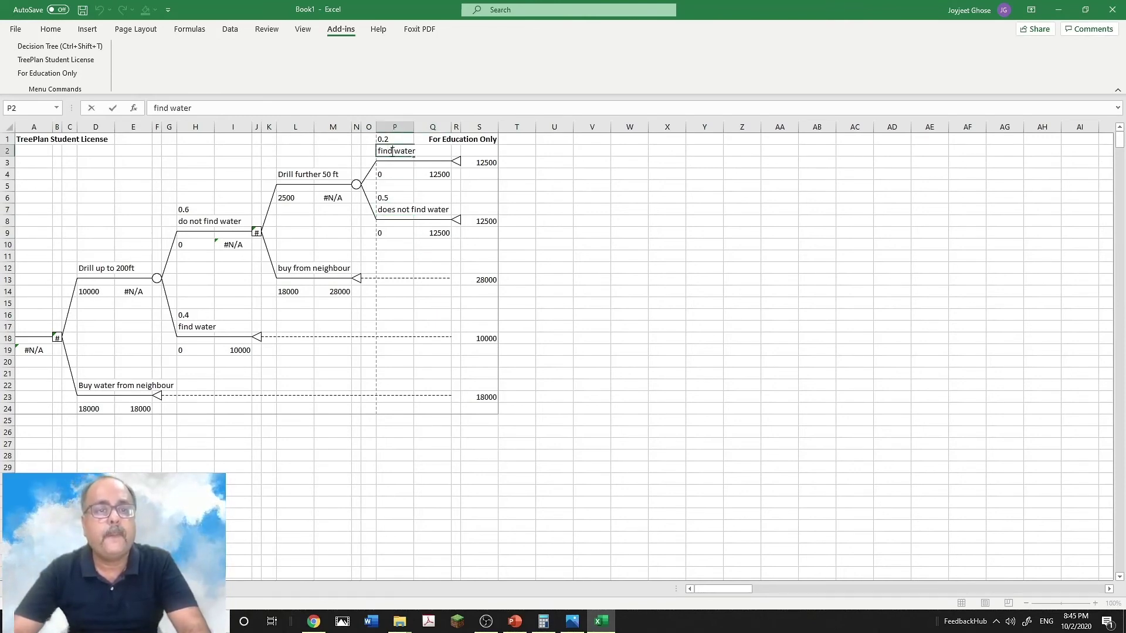
text(s)
click(409, 209)
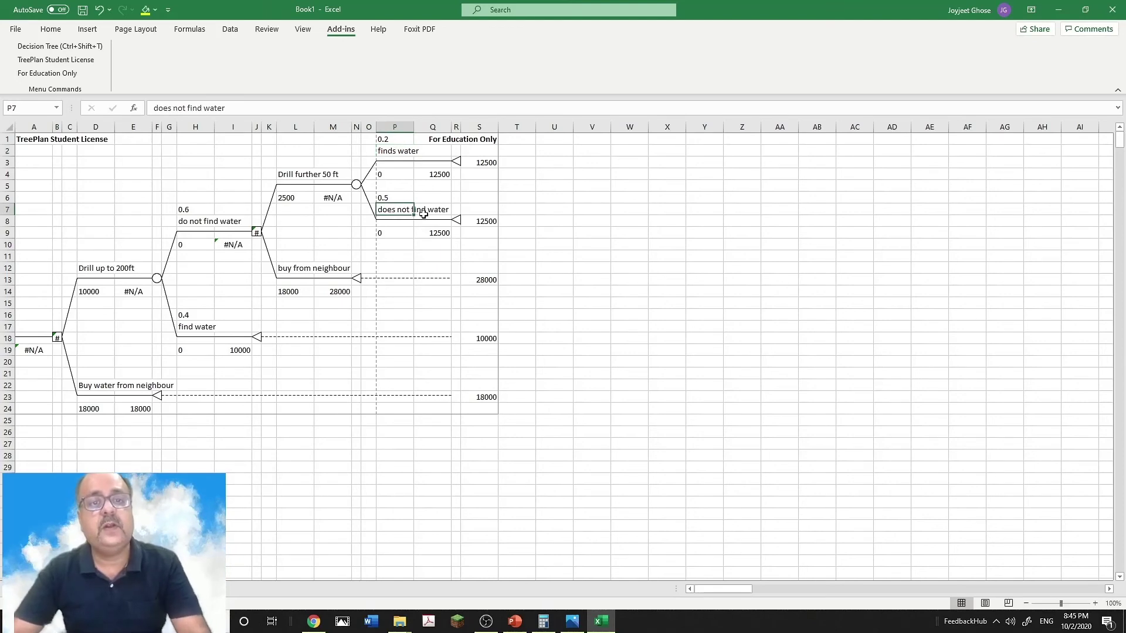
Change the terminal node after "does not find water" to a decision node with one branch.
click(458, 226)
click(460, 234)
key(Up)
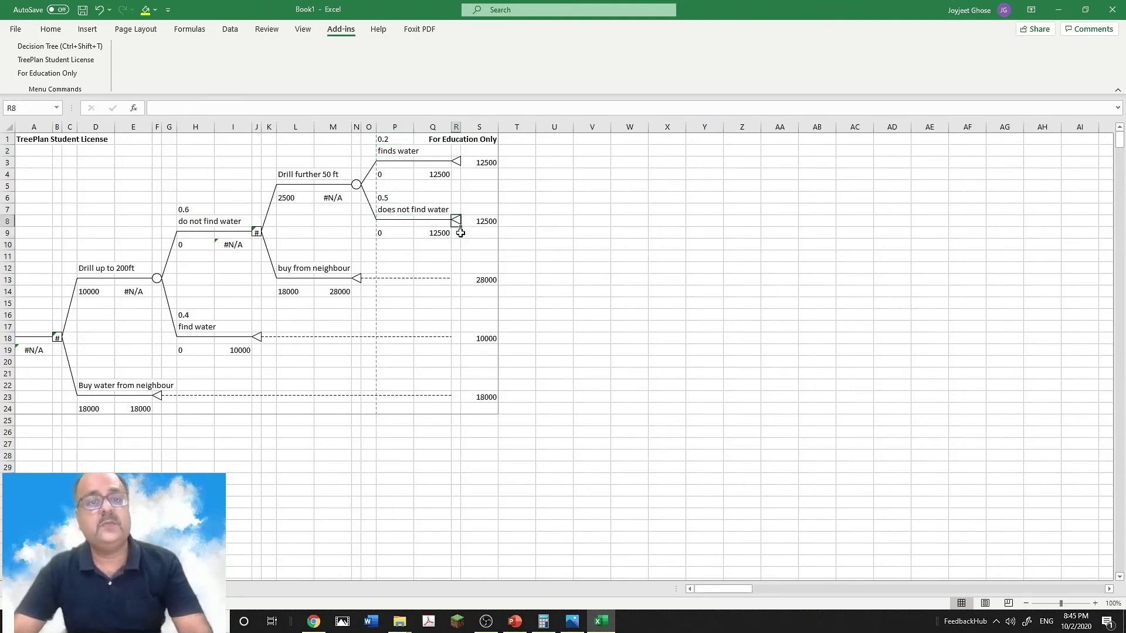
click(54, 48)
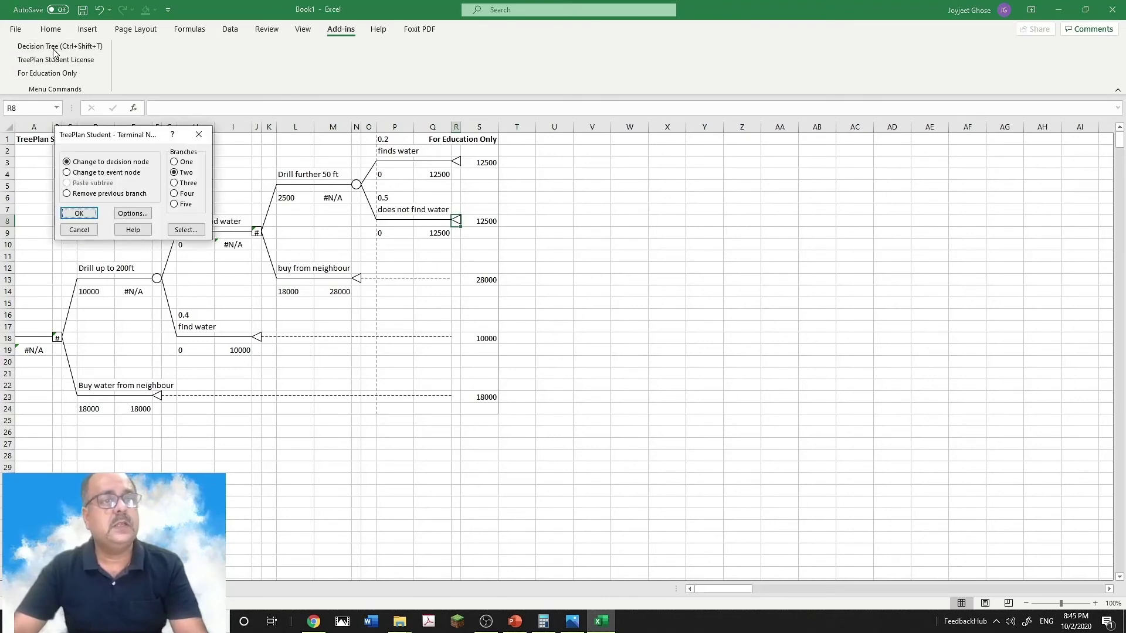
click(178, 163)
click(79, 214)
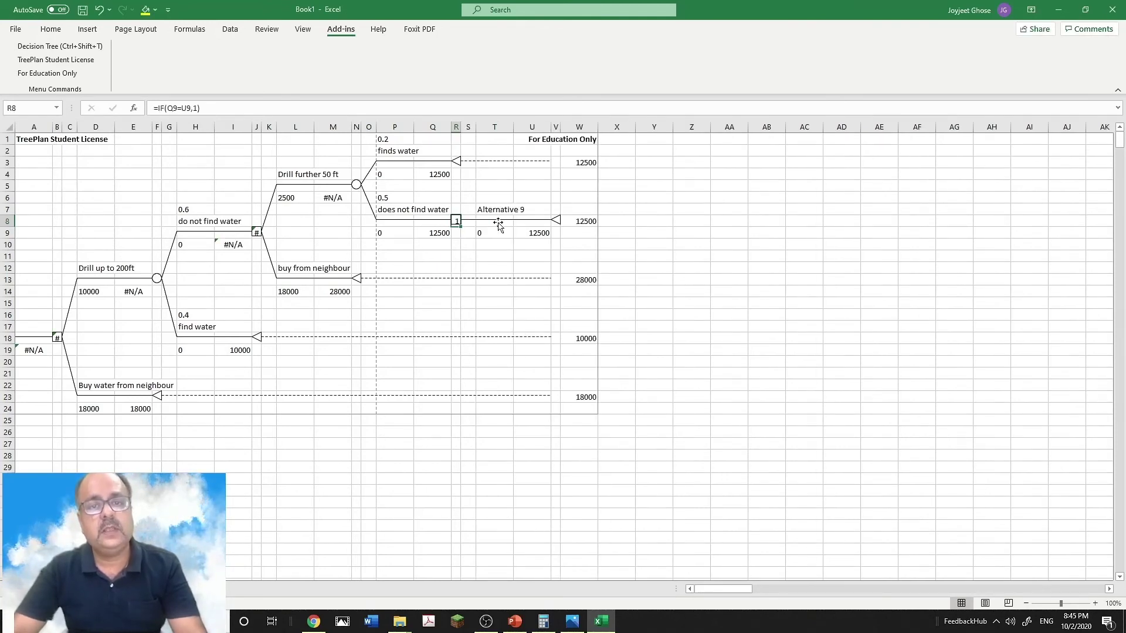
Rename the new branch after "does not find water" as "buy from neighbour".
click(488, 219)
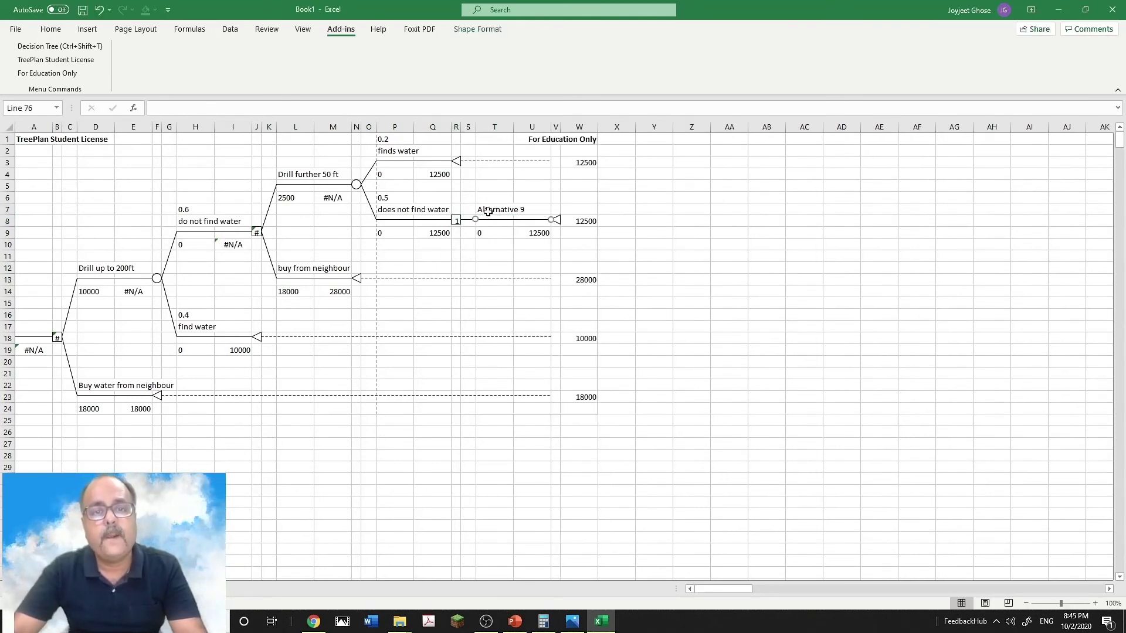
double_click(488, 211)
triple_click(490, 212)
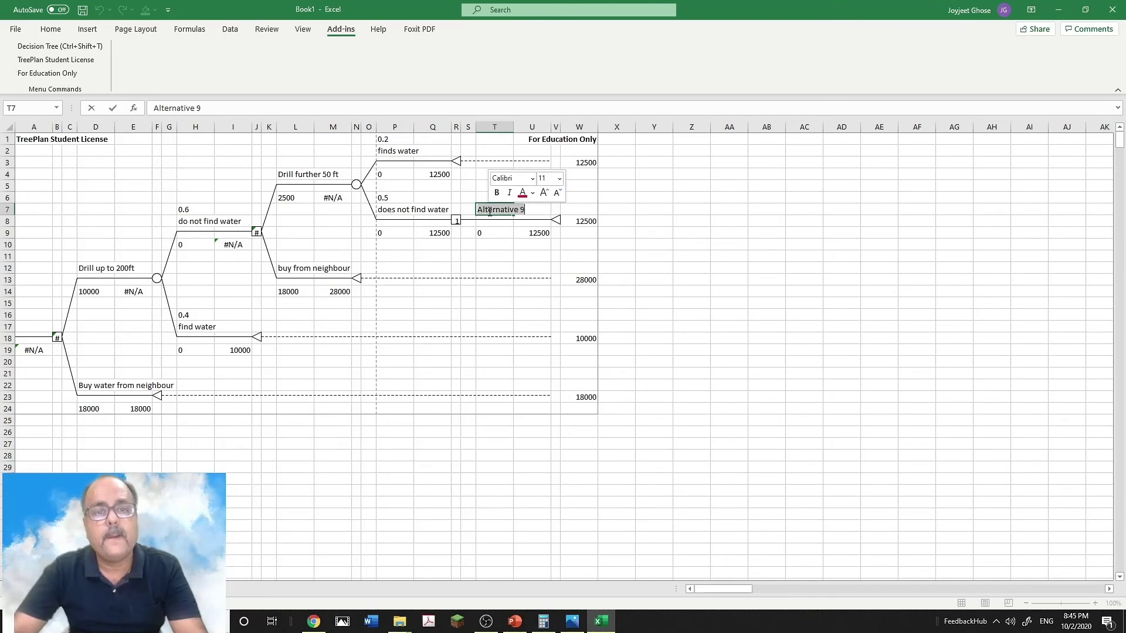
text(buy)
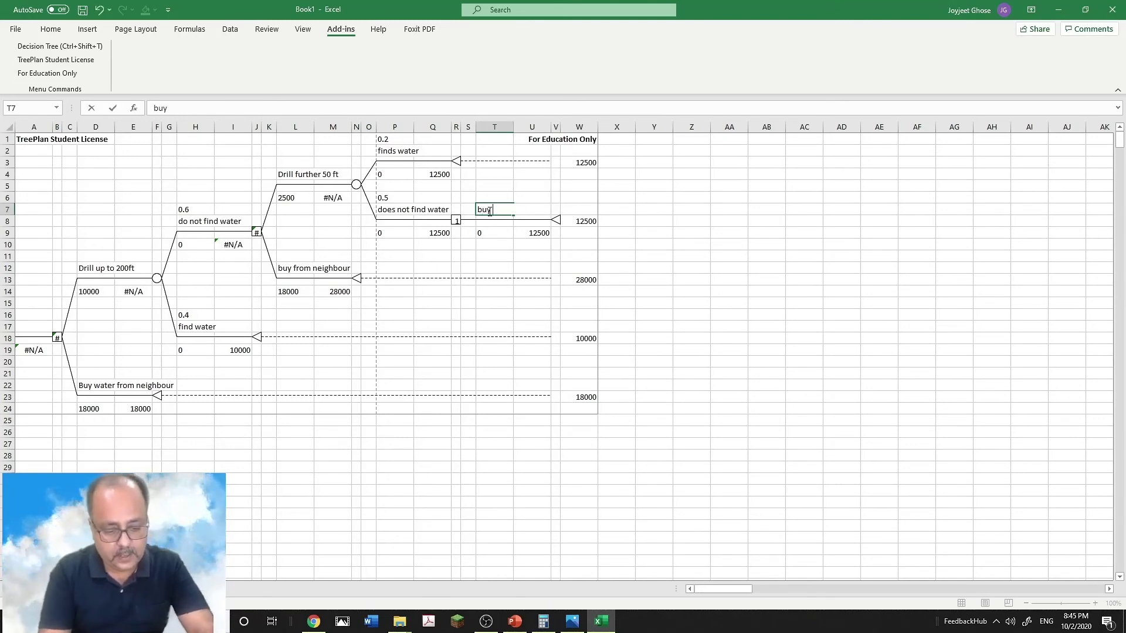
text( from neighbour)
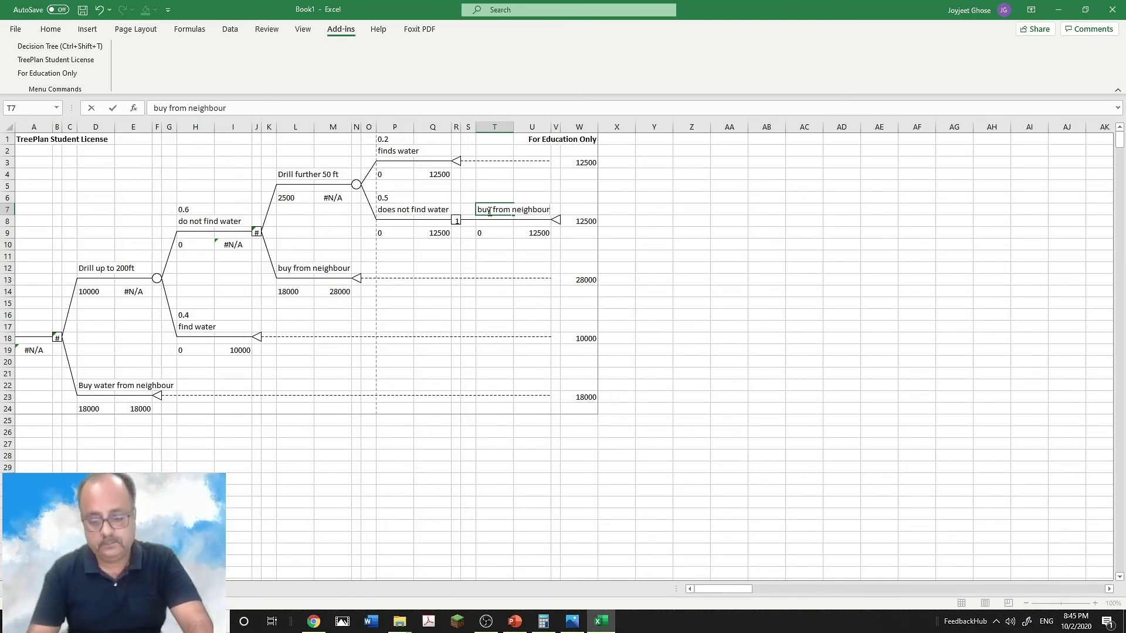
key(Return)
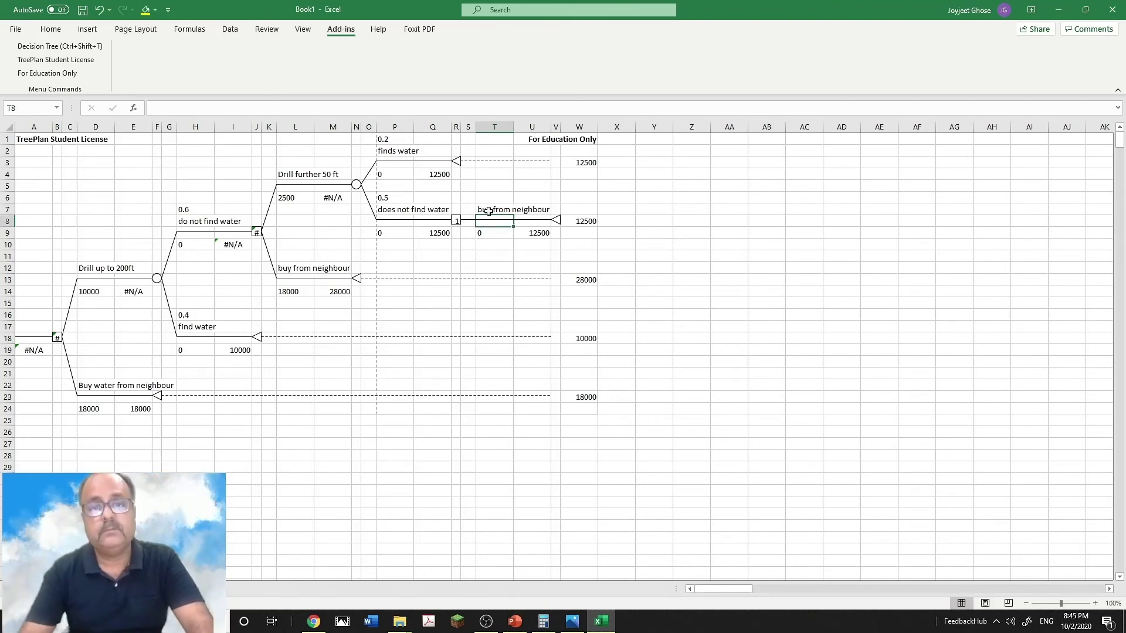
Enter a partial cash flow of 18000 for the "buy from neighbour" branch that follows "does not find water".
click(483, 233)
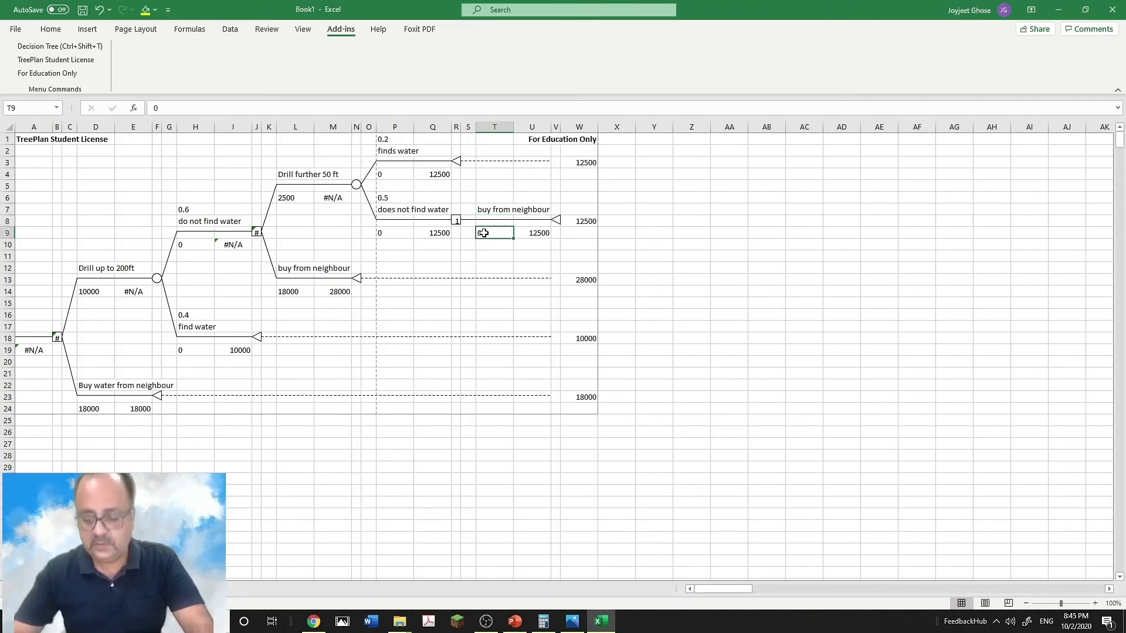
text(18000)
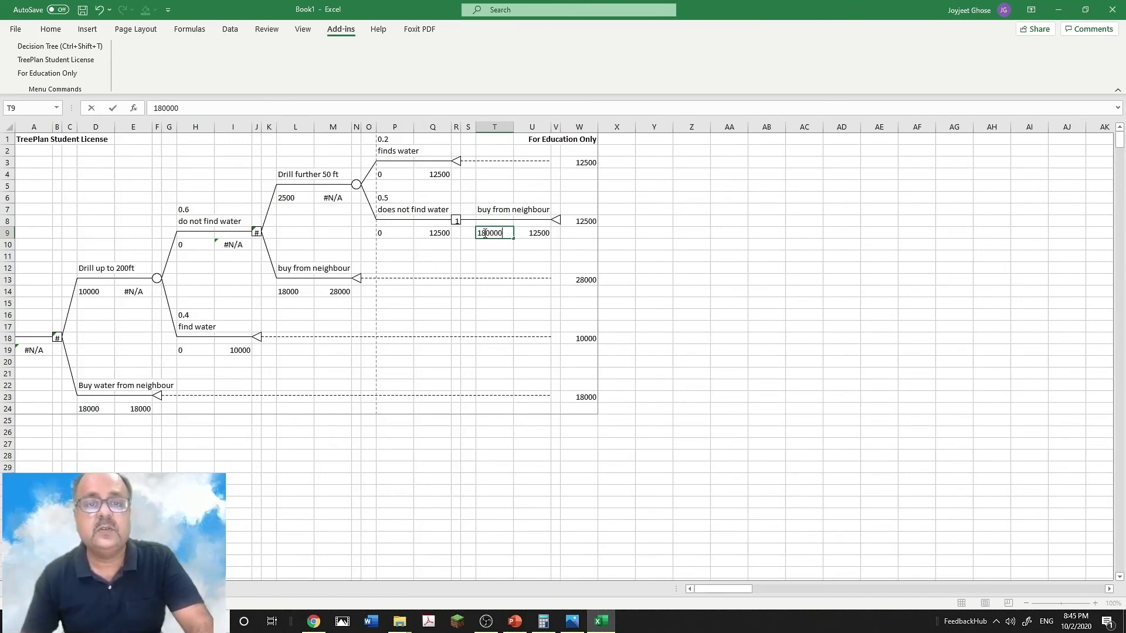
key(Return)
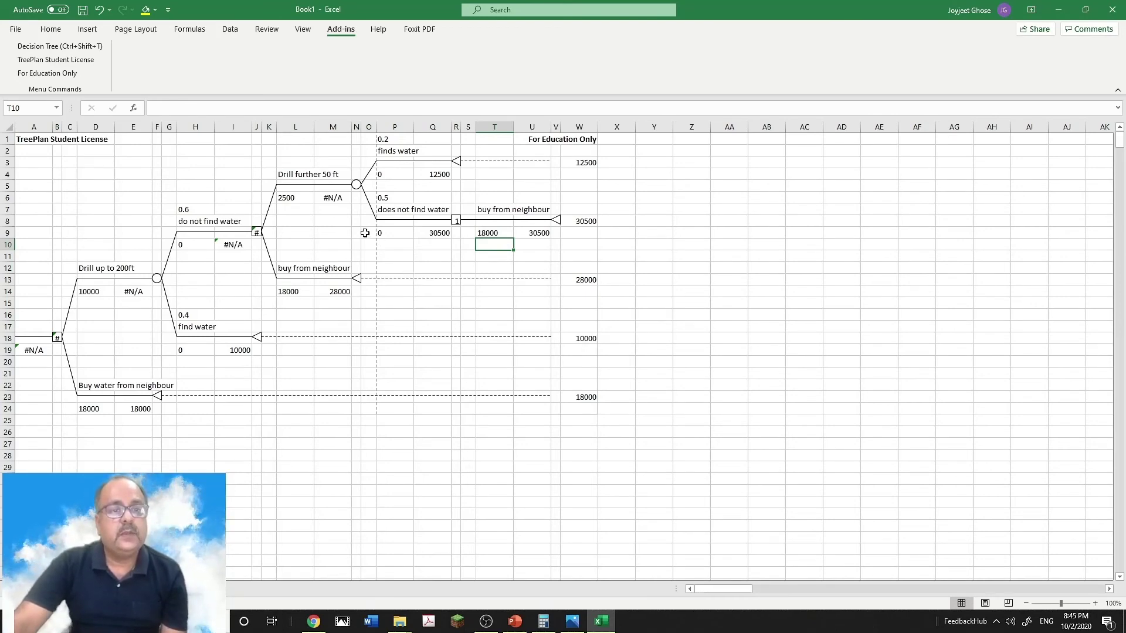
Set the probability of the "does not find water" outcome after "Drill further 50 ft" to 0.8.
click(378, 200)
text(0)
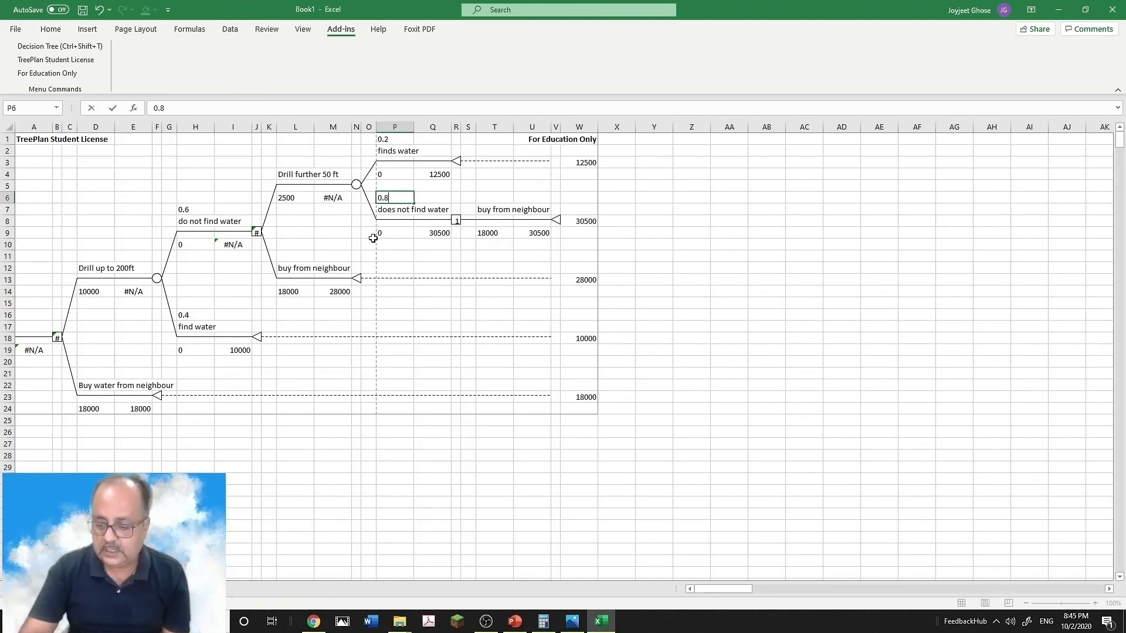
key(Return)
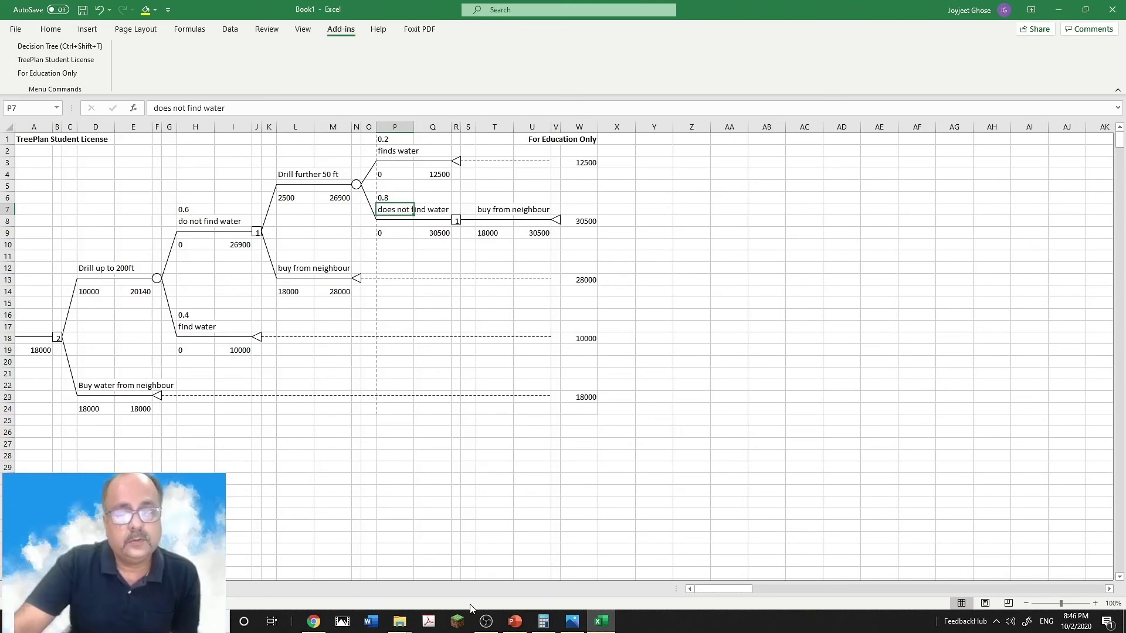
Switch to PowerPoint, find the TreePlan tree slide for Decision Trees: Example 2, and compare it with the finished tree in Excel.
click(515, 621)
scroll(516, 593, down, 1)
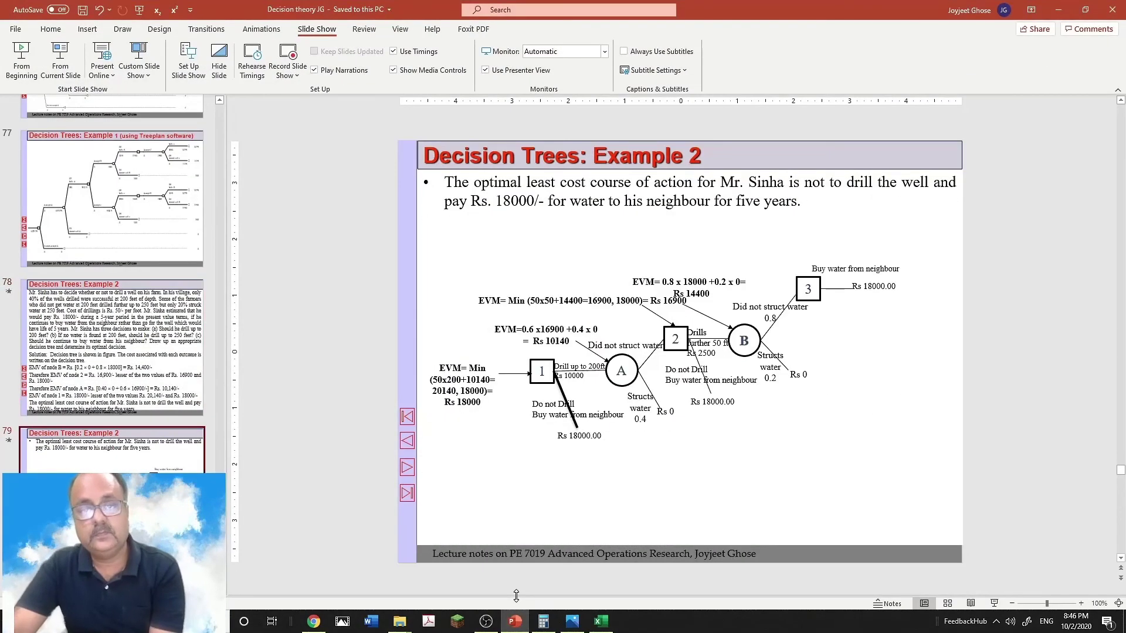
scroll(516, 596, down, 2)
scroll(516, 595, up, 1)
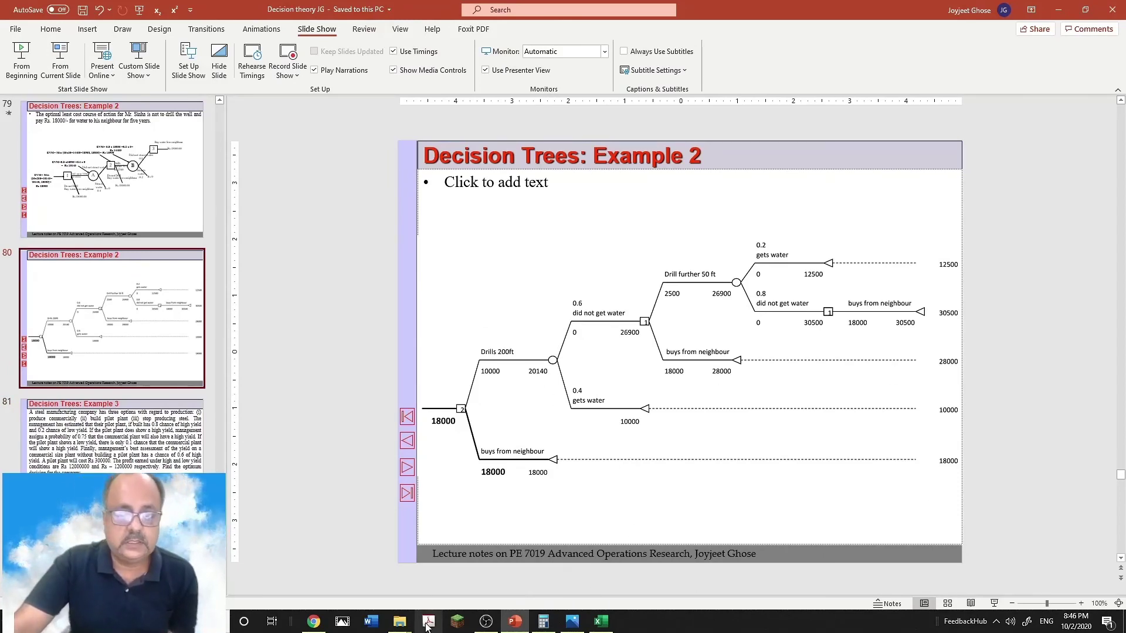
click(598, 625)
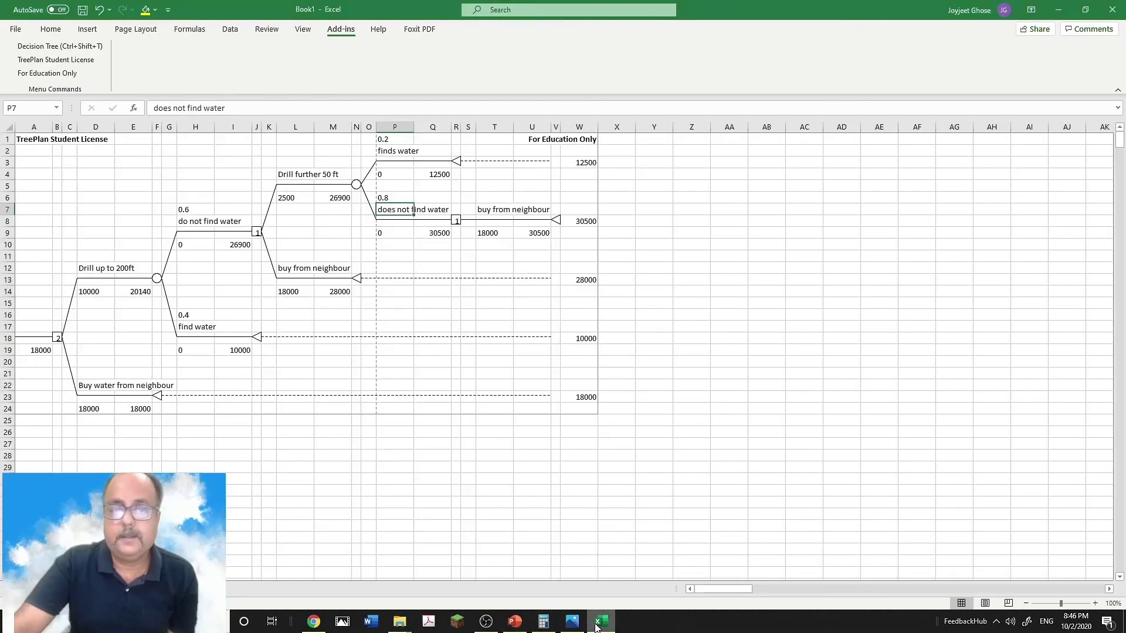
click(597, 625)
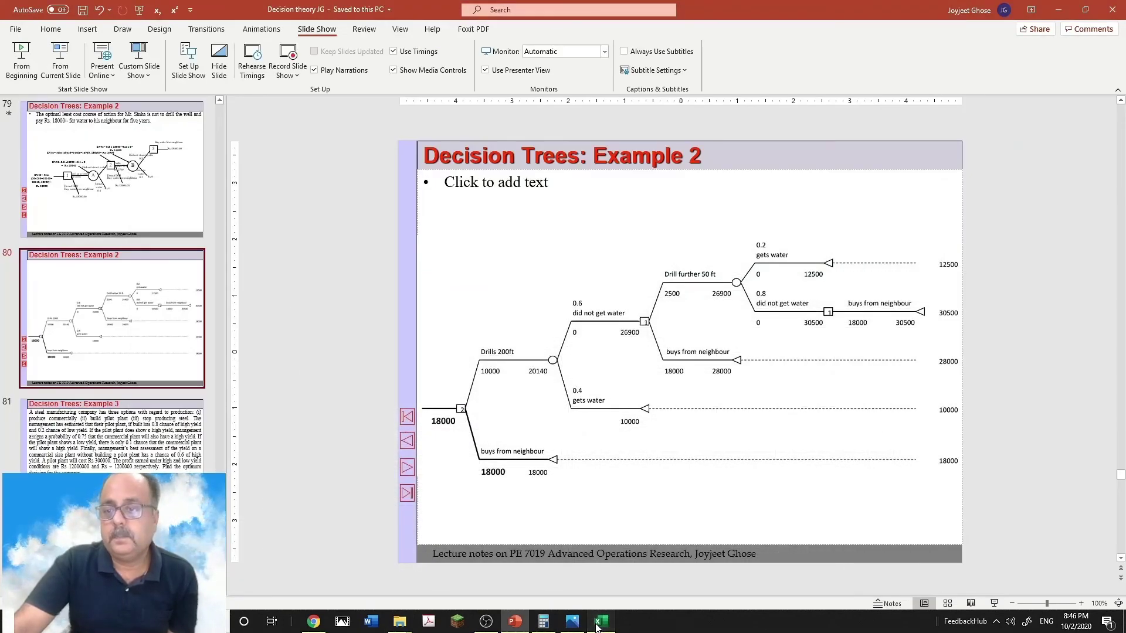
click(598, 625)
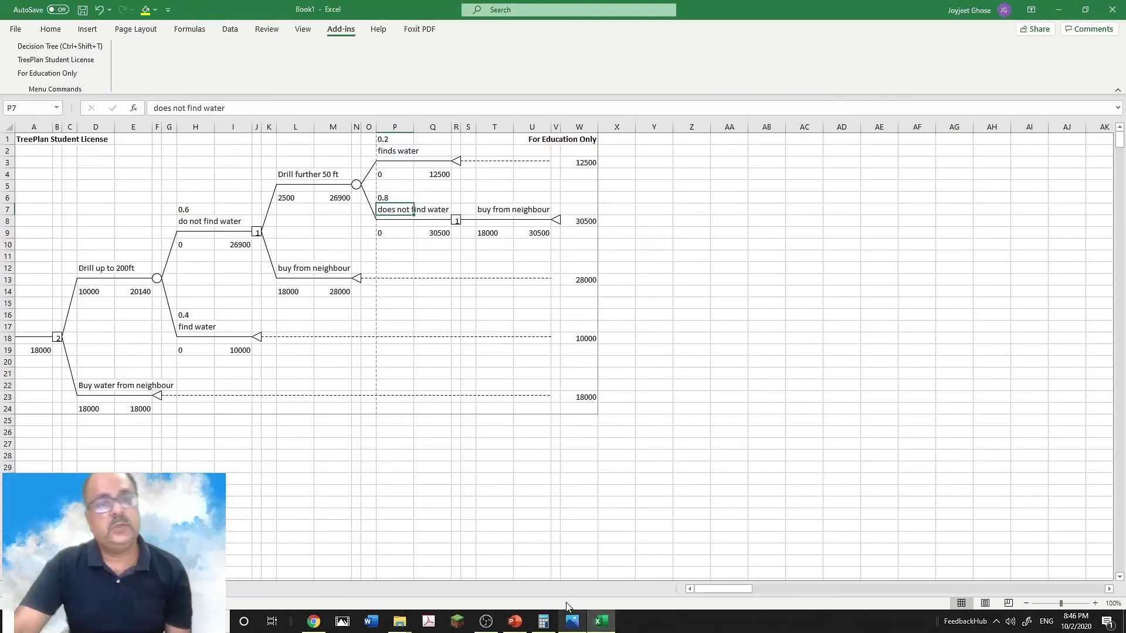
click(340, 477)
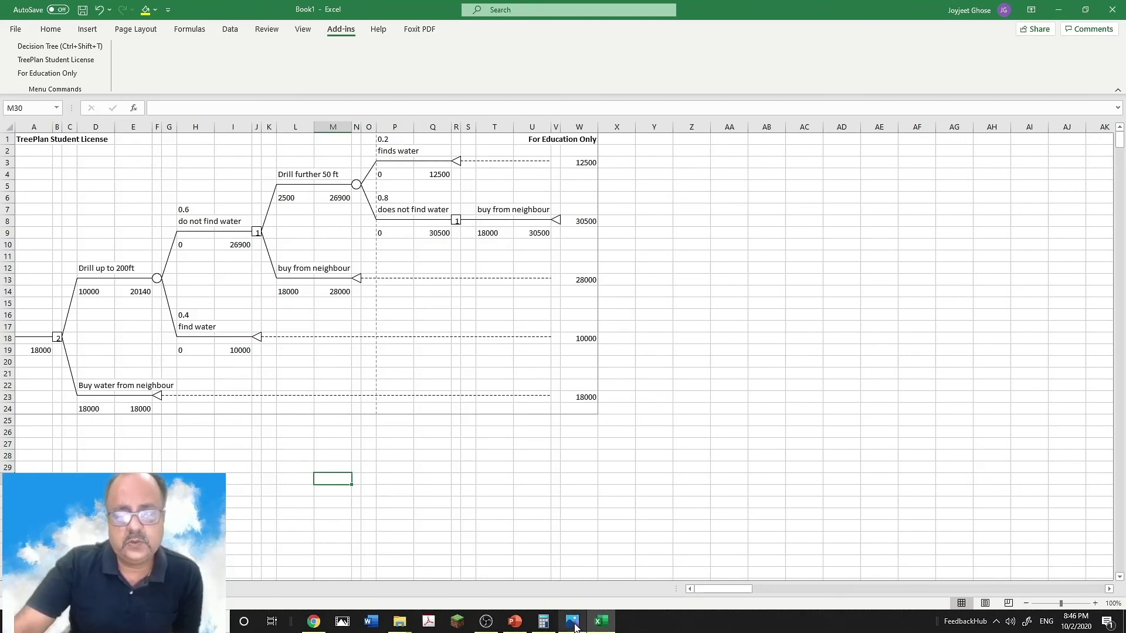
Open Calculator, narrow its window and place it beside the decision tree so that the branch values remain readable.
click(543, 621)
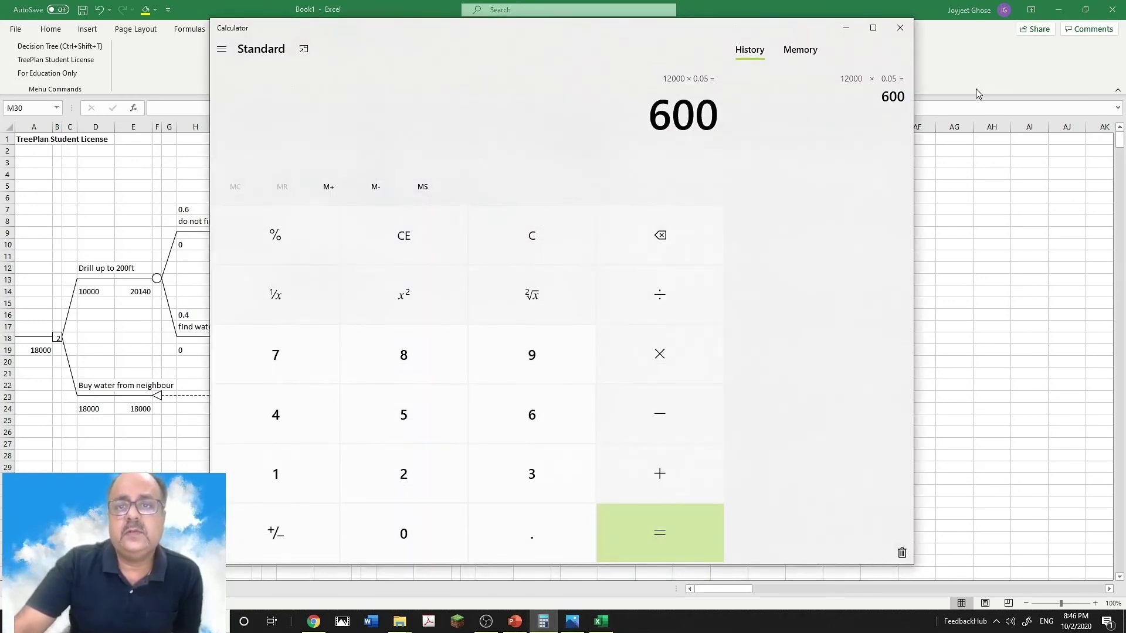
drag(741, 35, 786, 314)
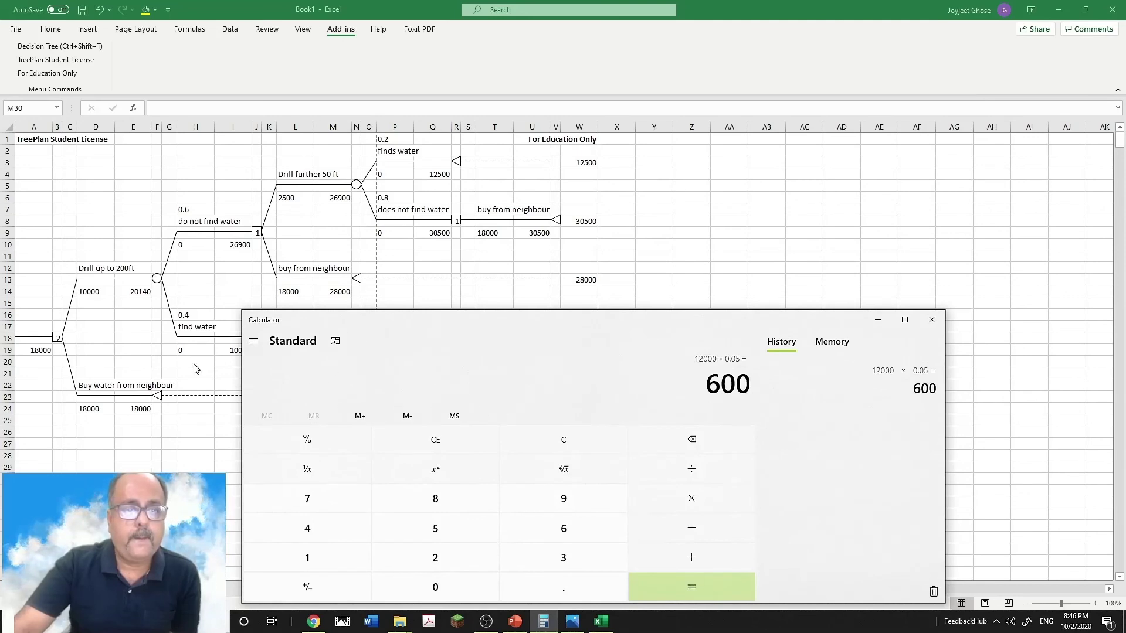
drag(238, 369, 568, 368)
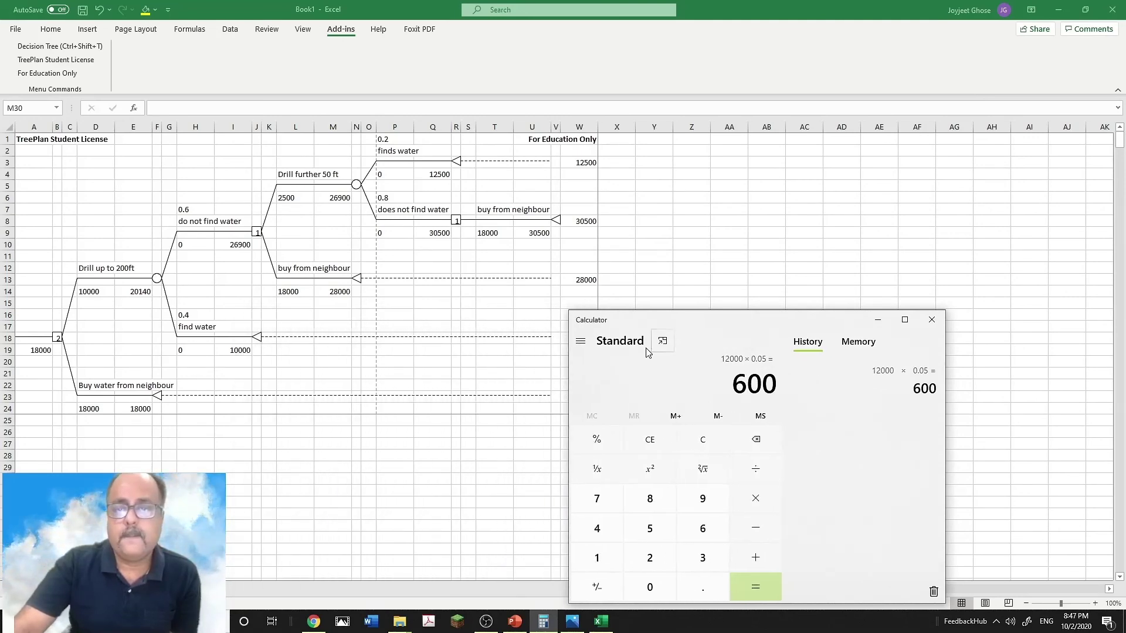
drag(687, 323, 738, 154)
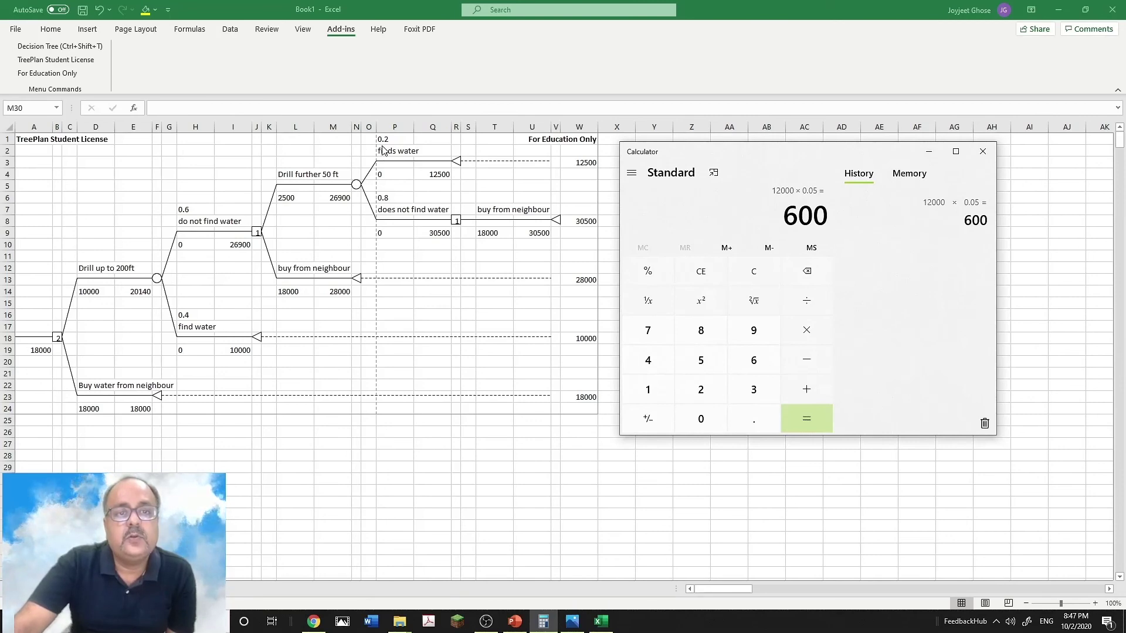
Calculate 0.2 × 12500 for the "finds water" outcome in Calculator.
click(743, 413)
click(718, 392)
click(805, 332)
click(655, 397)
click(711, 390)
click(703, 360)
click(710, 427)
click(709, 427)
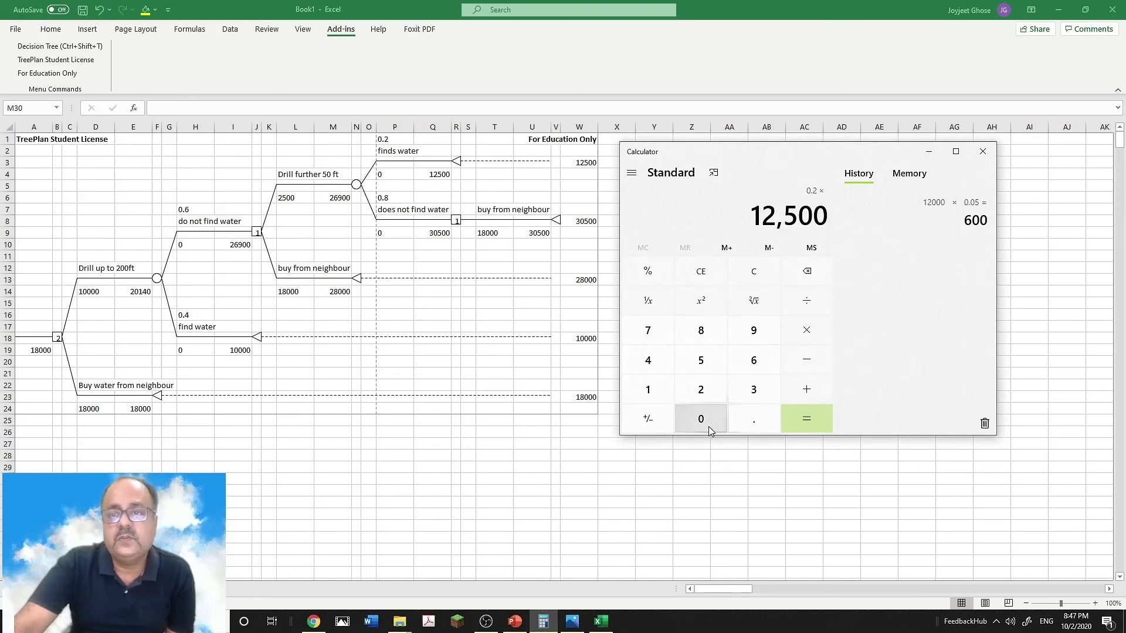
click(806, 418)
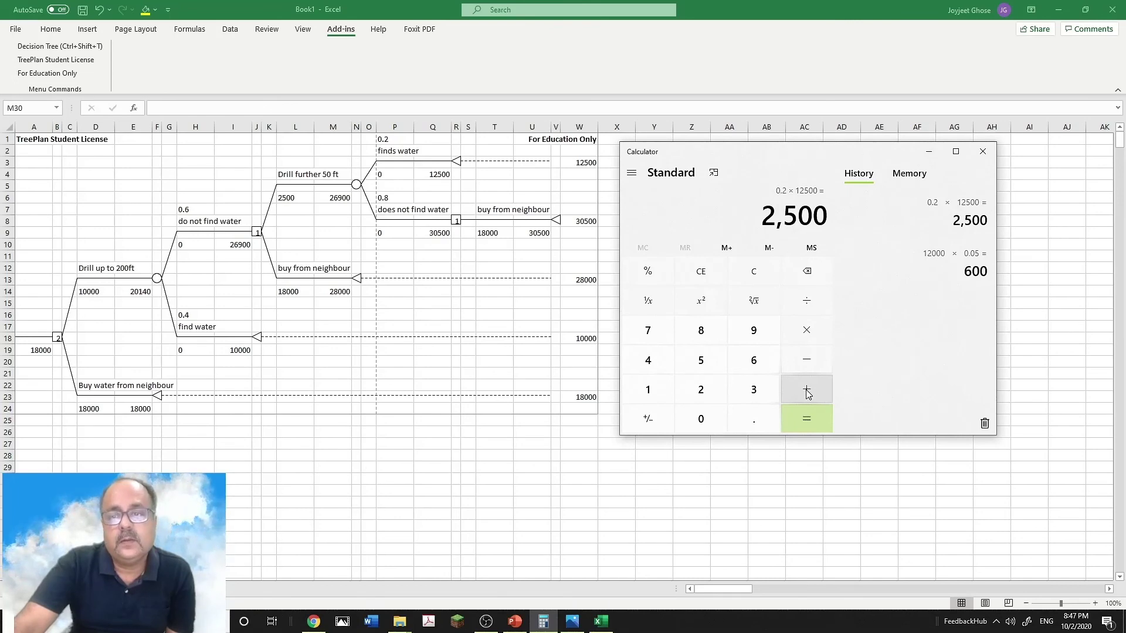
Try to add 0.8 × 30500 for the "does not find water" outcome directly to the previous result, and clear the calculation.
click(806, 390)
click(754, 419)
click(700, 330)
click(807, 330)
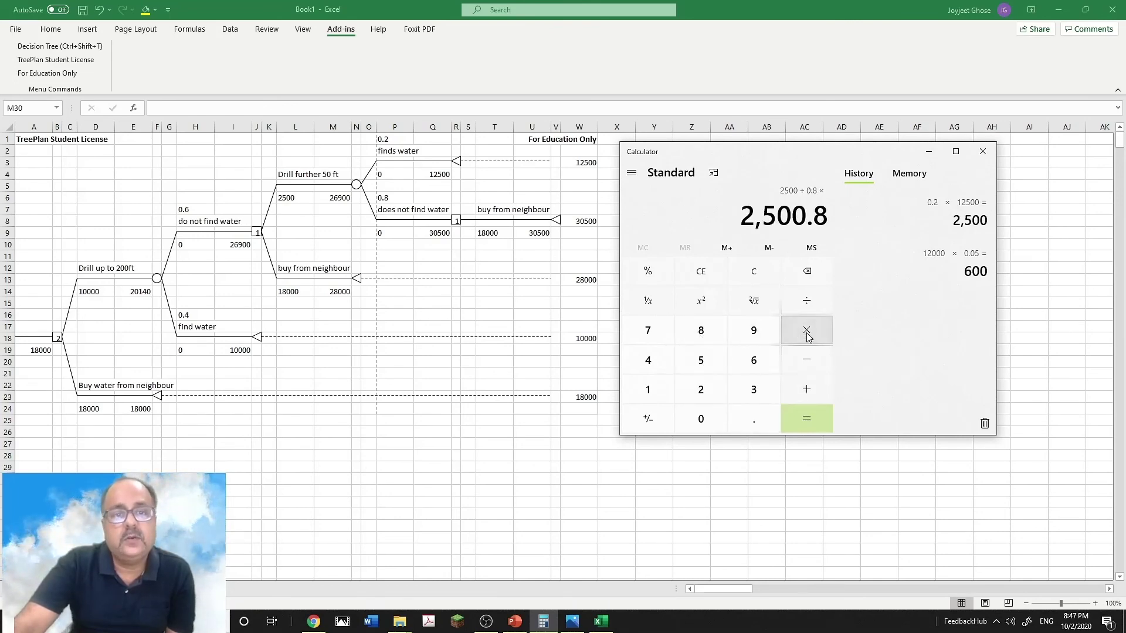
click(751, 391)
click(701, 418)
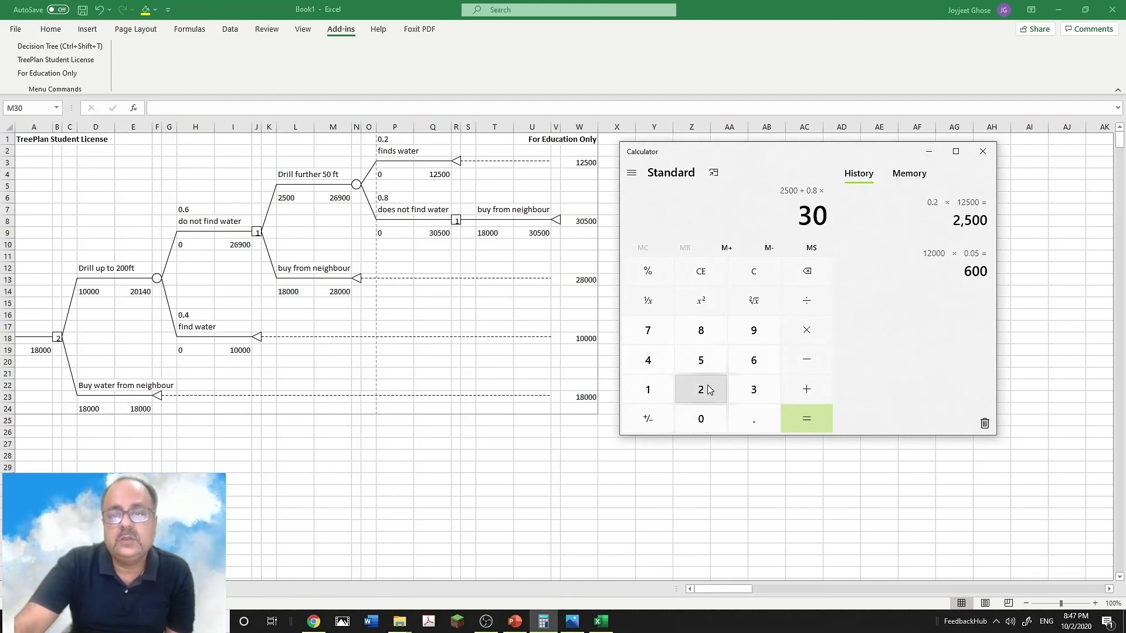
click(701, 360)
click(701, 419)
click(700, 418)
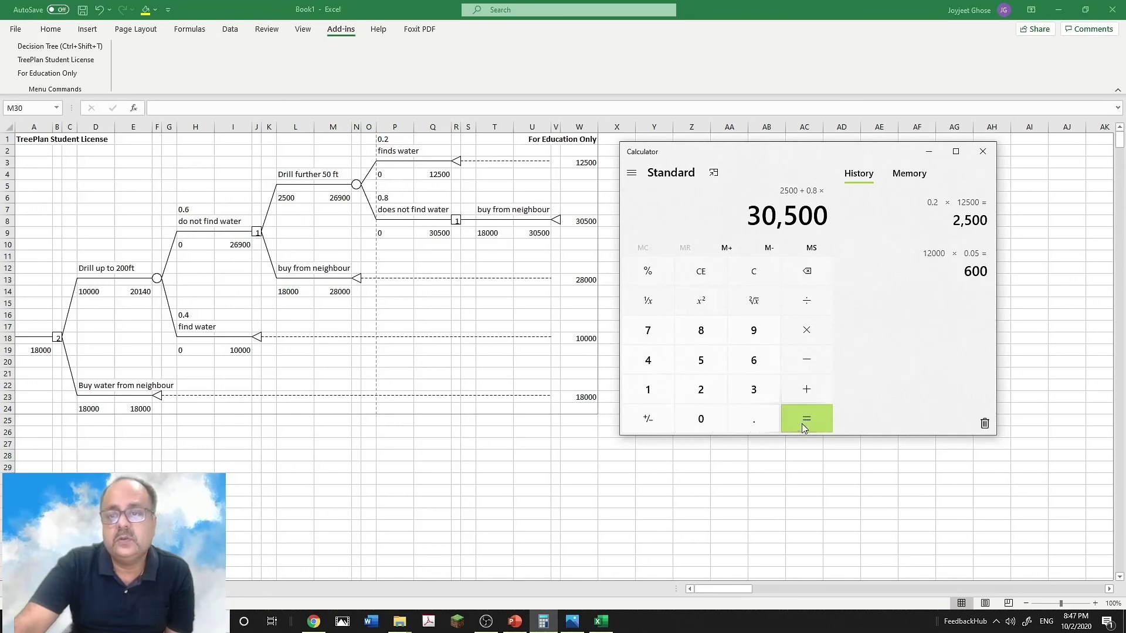
click(807, 419)
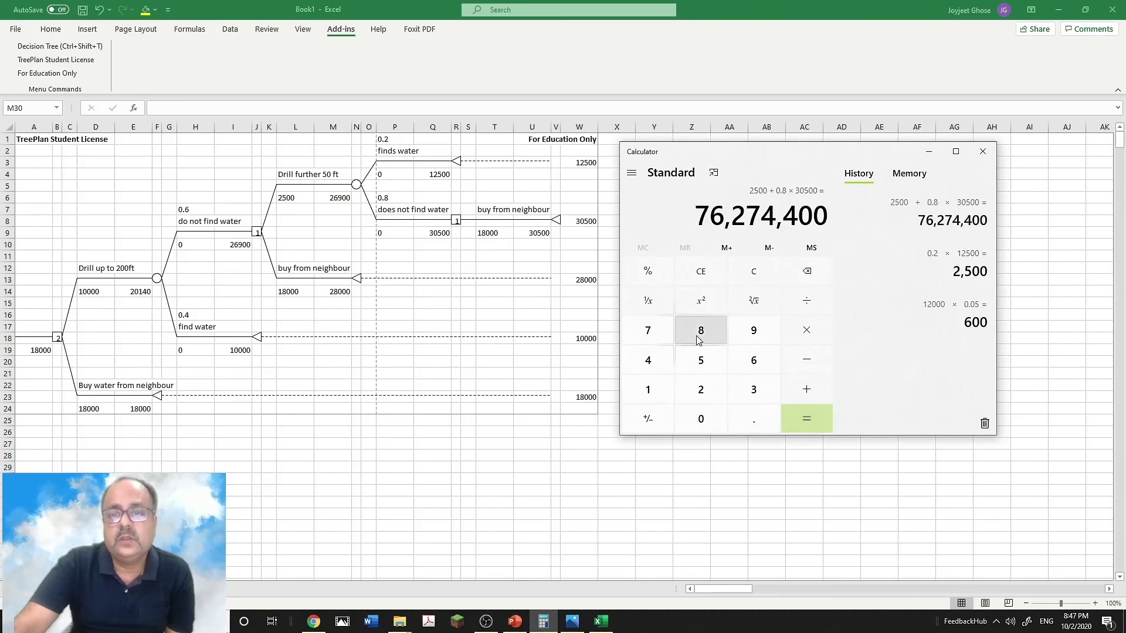
click(740, 279)
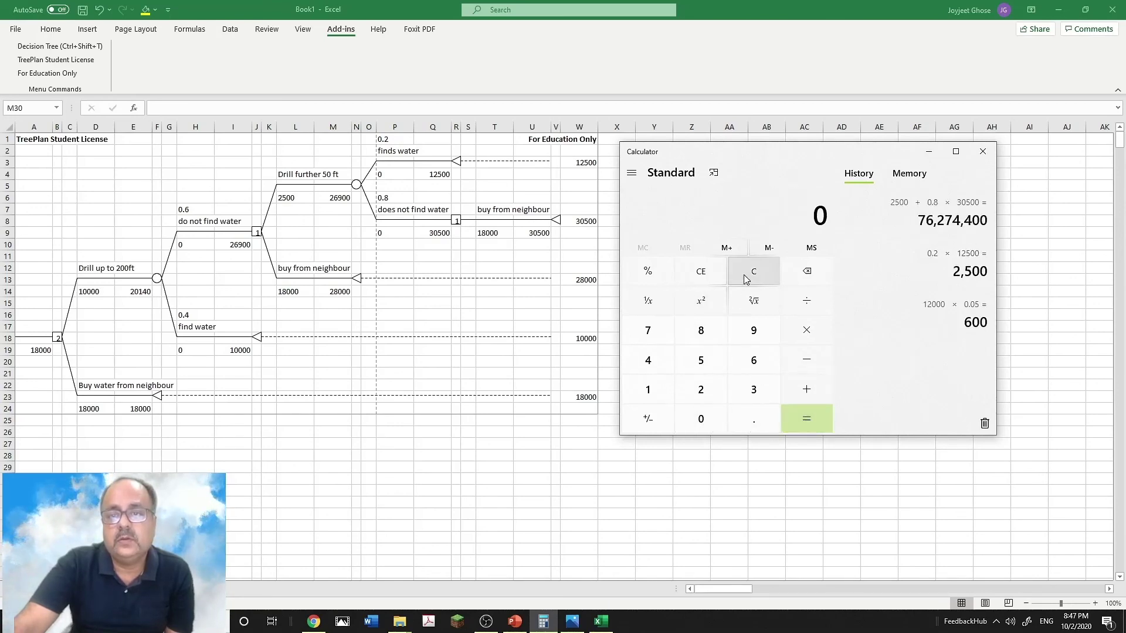
Calculate 30500 × 0.8 for the "does not find water" outcome in Calculator.
click(755, 392)
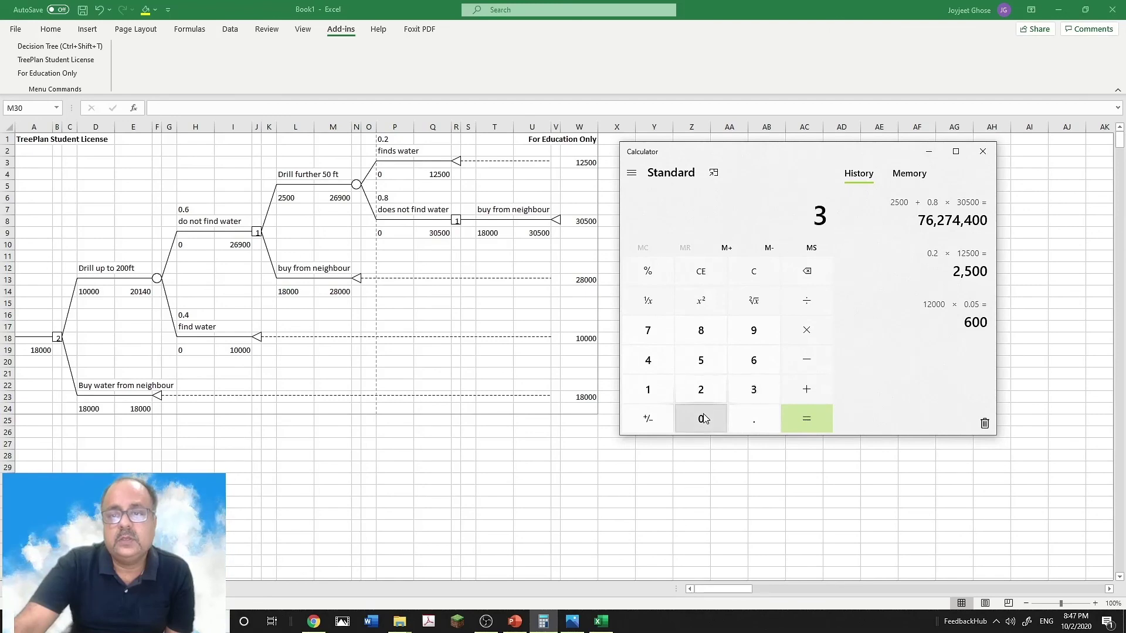
click(702, 418)
click(703, 362)
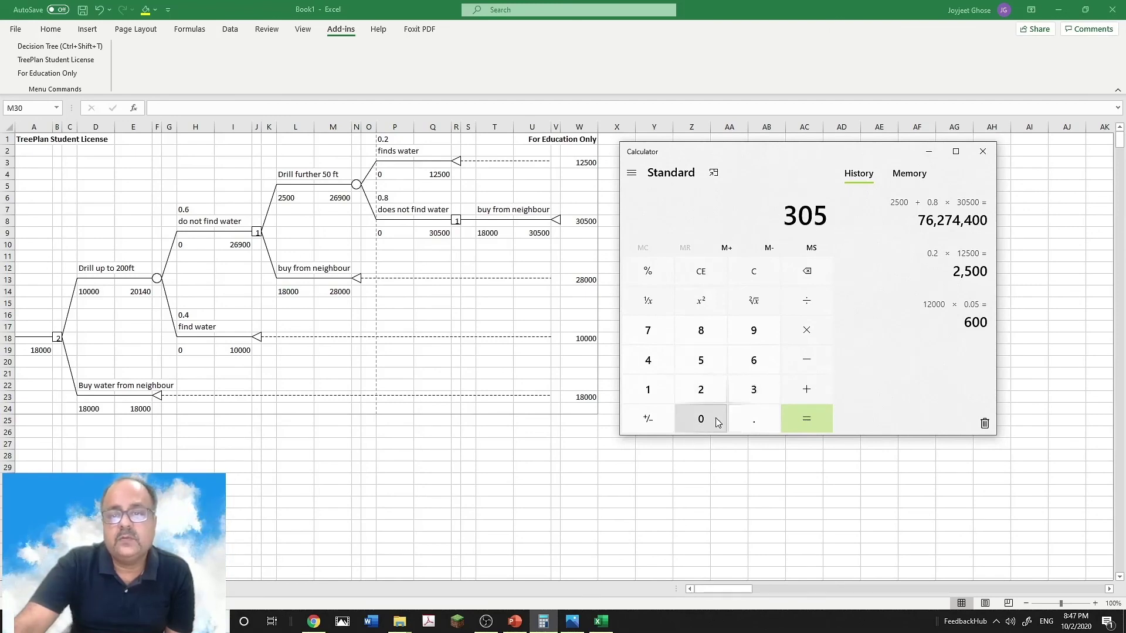
double_click(702, 418)
click(808, 332)
click(753, 419)
click(701, 330)
click(791, 415)
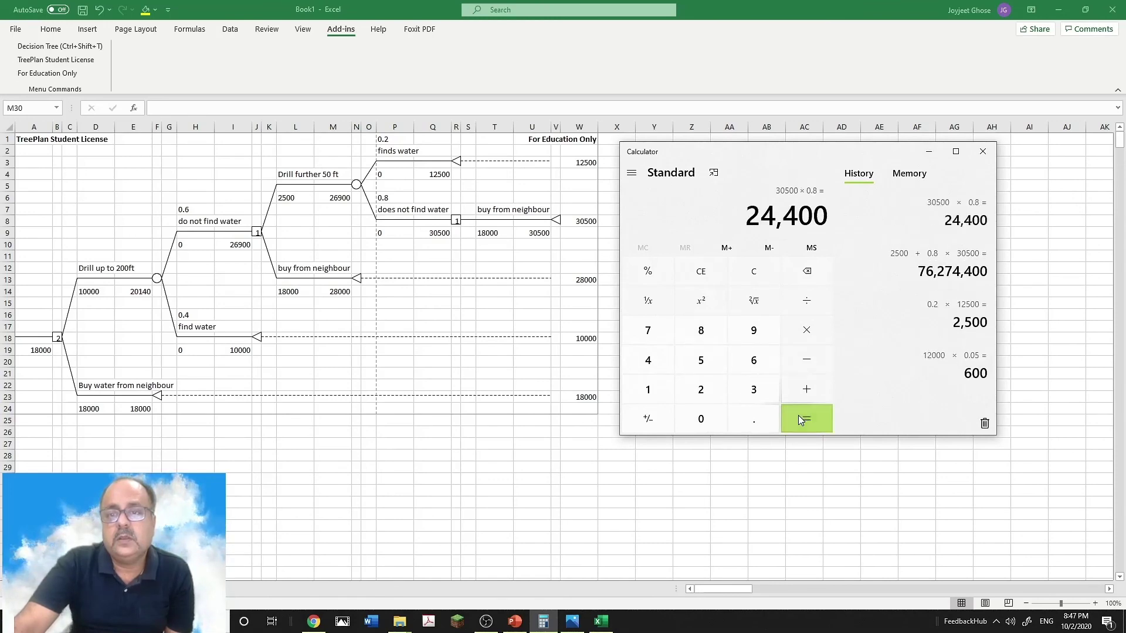
Add the "finds water" share of 2500 to the result to total the "Drill further 50 ft" branch.
click(802, 389)
click(718, 392)
click(703, 361)
double_click(716, 421)
click(805, 422)
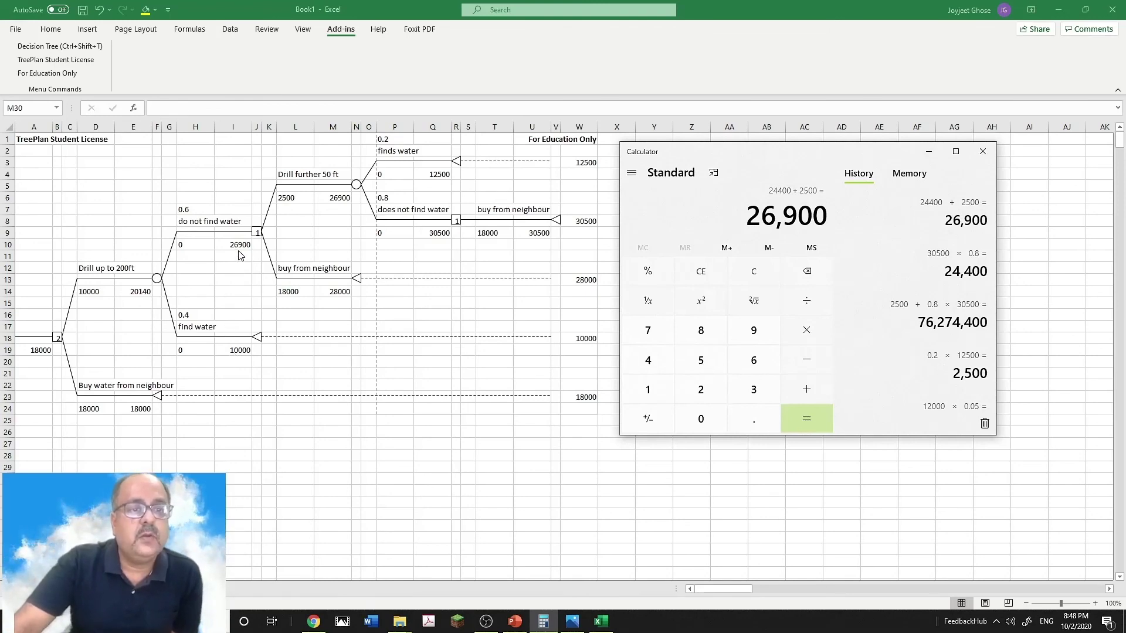
Multiply the branch total by 0.6 for the "do not find water" outcome and try to continue with an addition in the standard calculator.
click(806, 330)
click(750, 411)
click(753, 360)
click(800, 416)
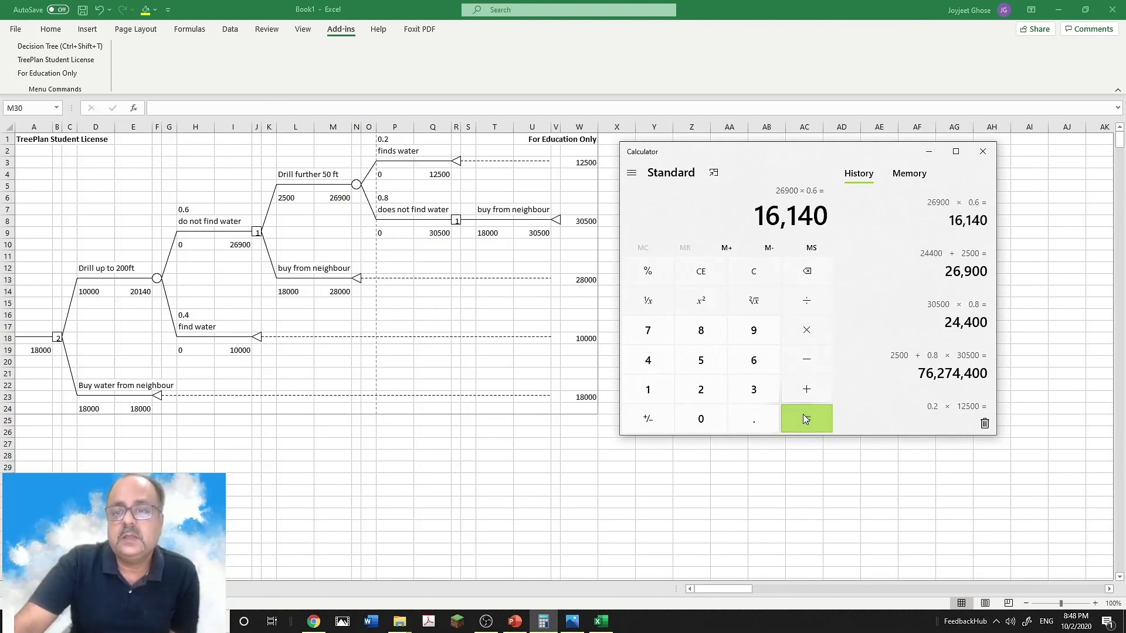
click(805, 393)
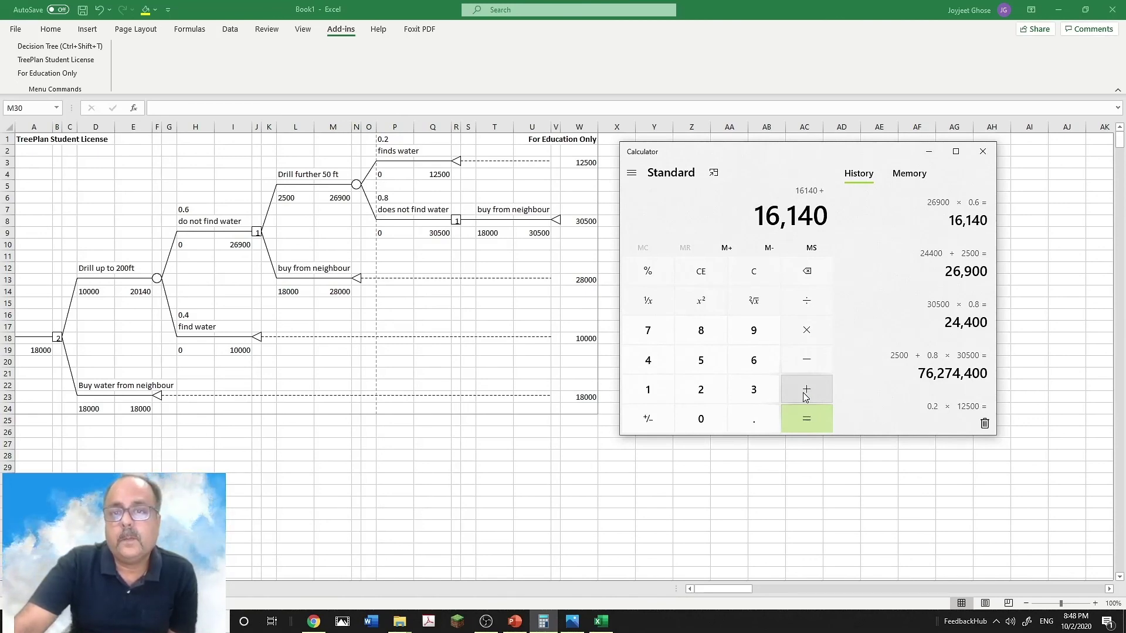
click(713, 172)
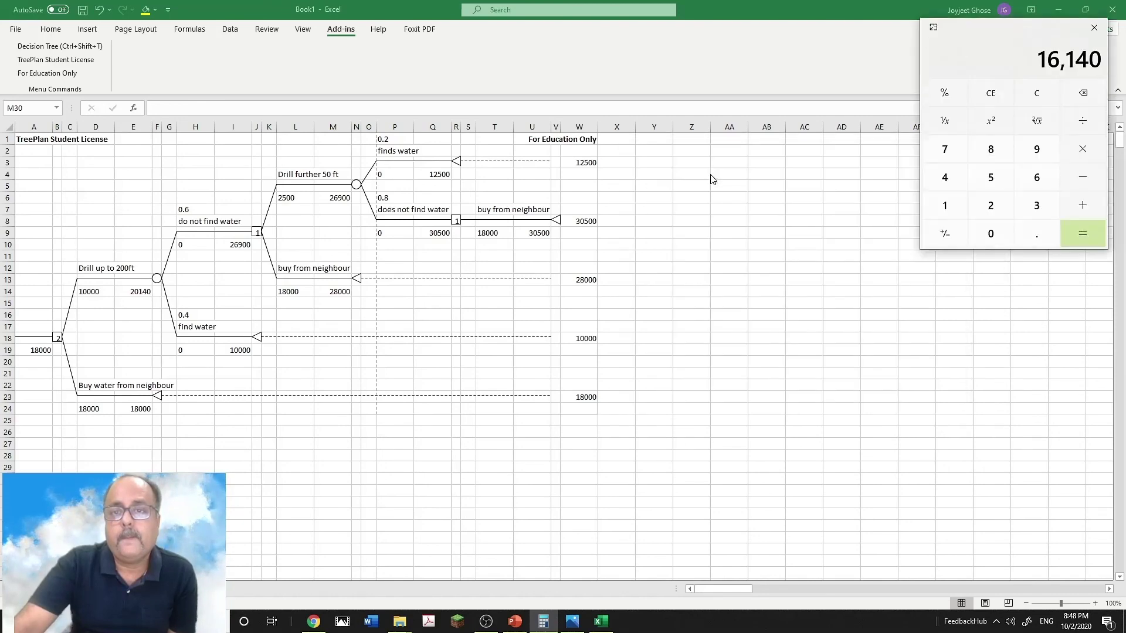
click(934, 28)
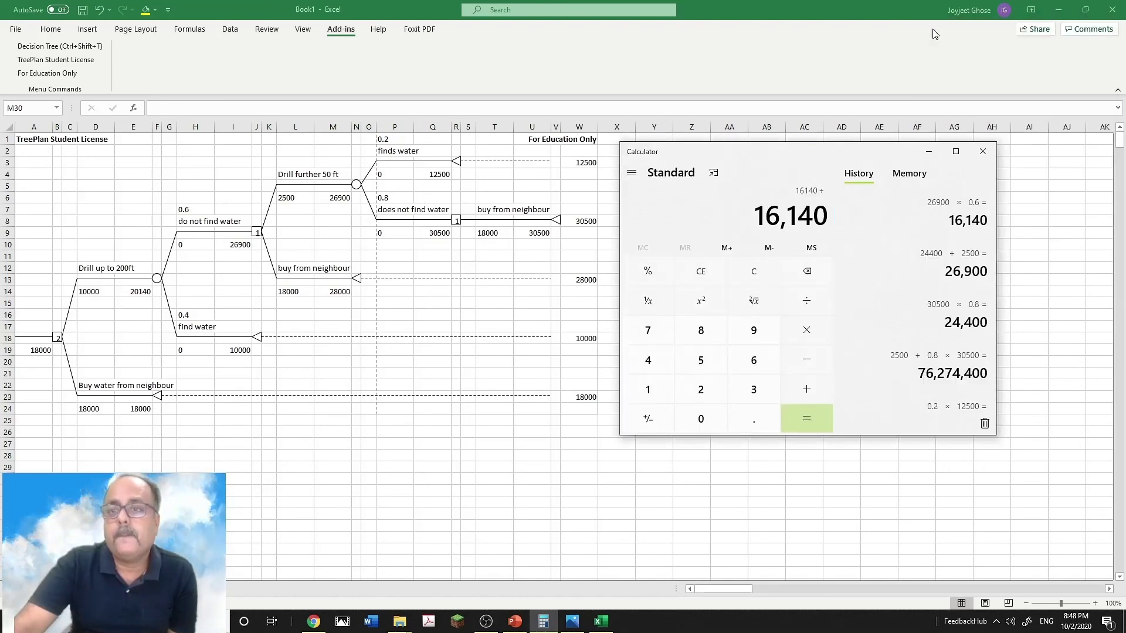
Switch Calculator to Scientific mode and enter 26900 × 0.6 for the "do not find water" outcome.
click(631, 173)
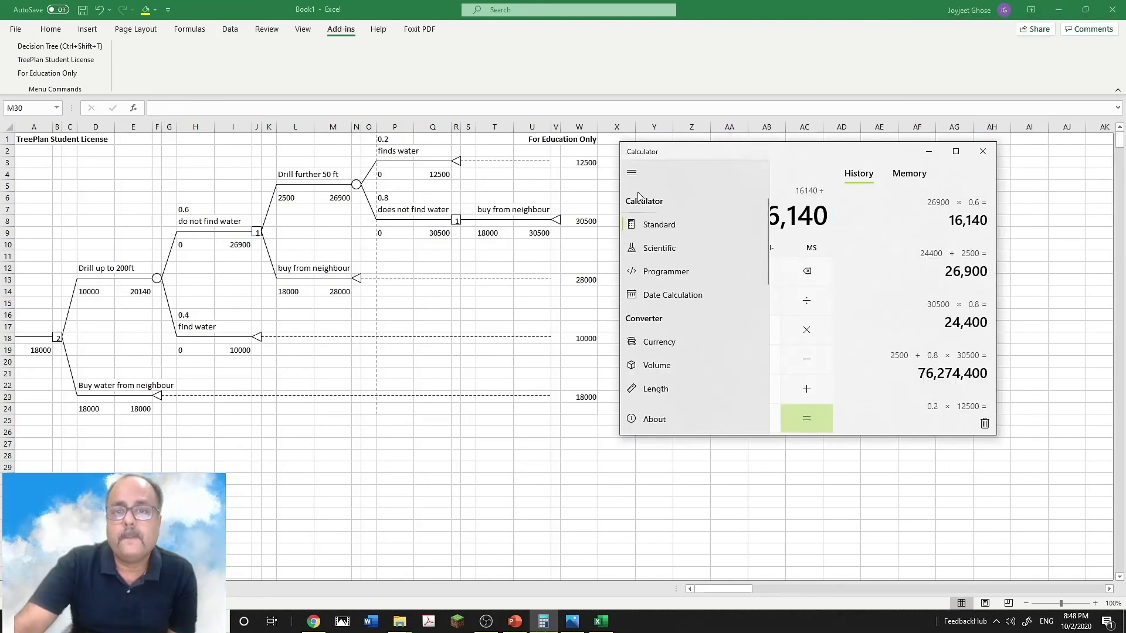
click(645, 258)
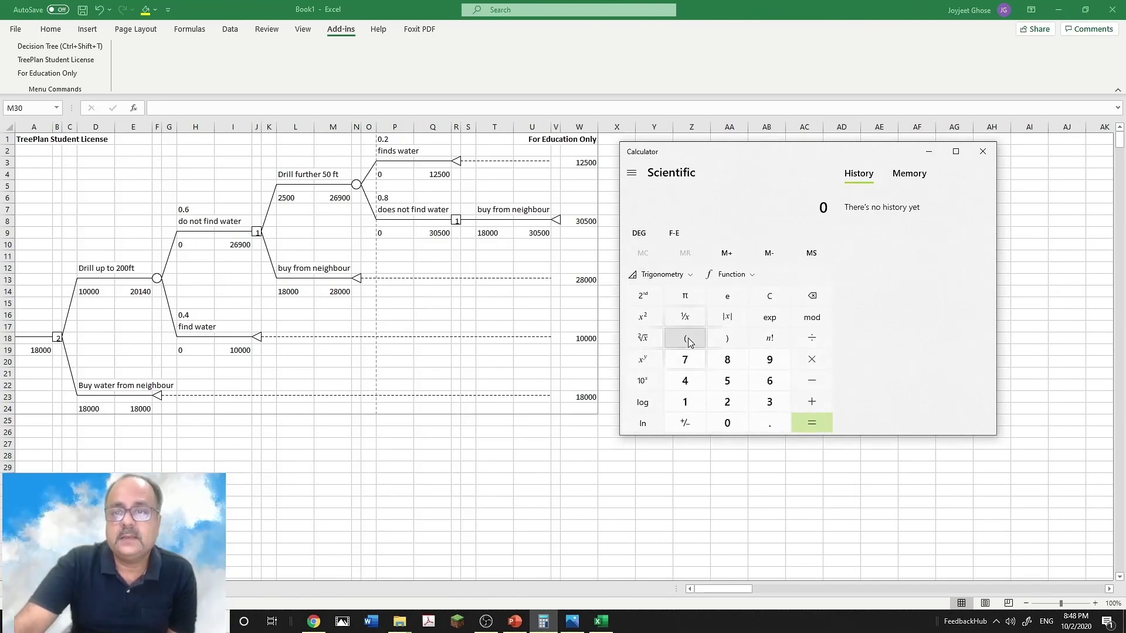
click(727, 402)
click(770, 372)
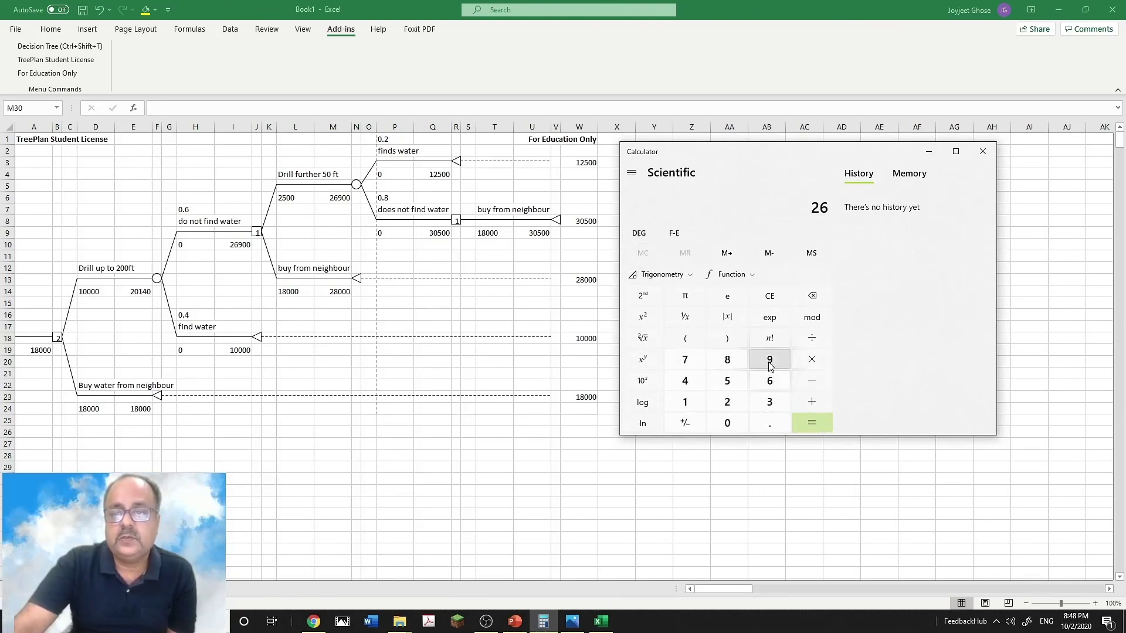
click(769, 360)
double_click(726, 424)
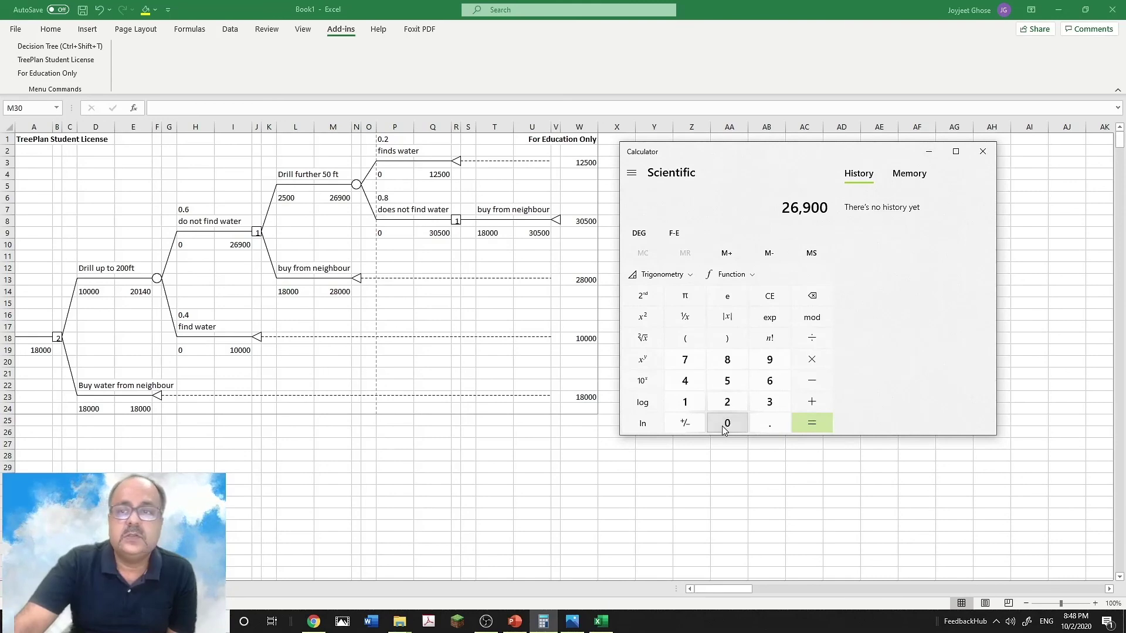
click(811, 359)
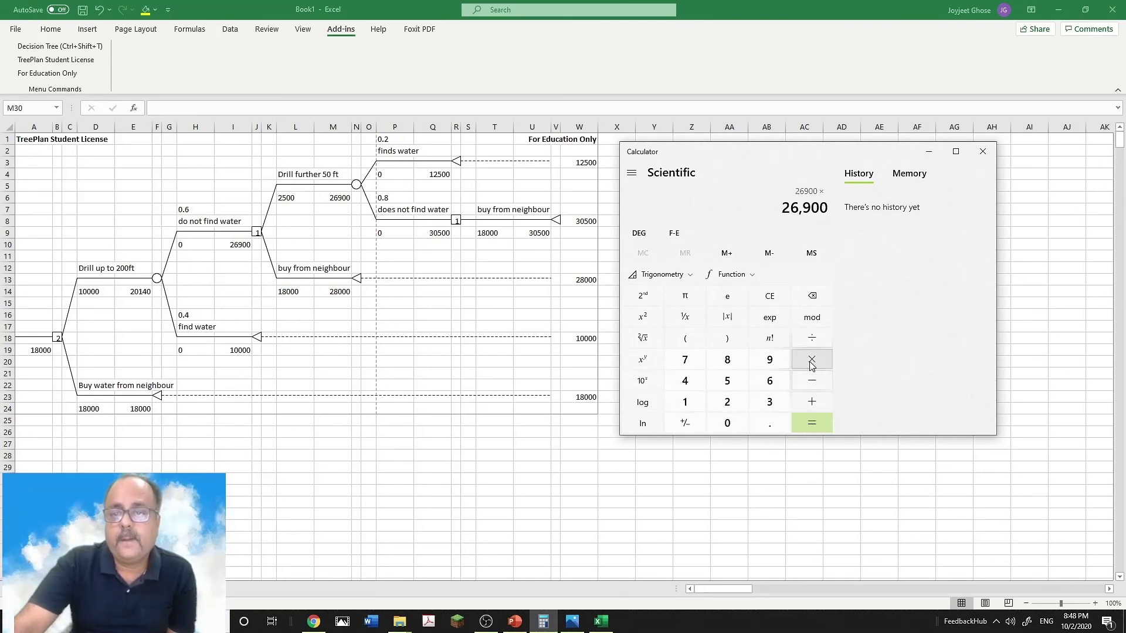
click(767, 423)
click(771, 385)
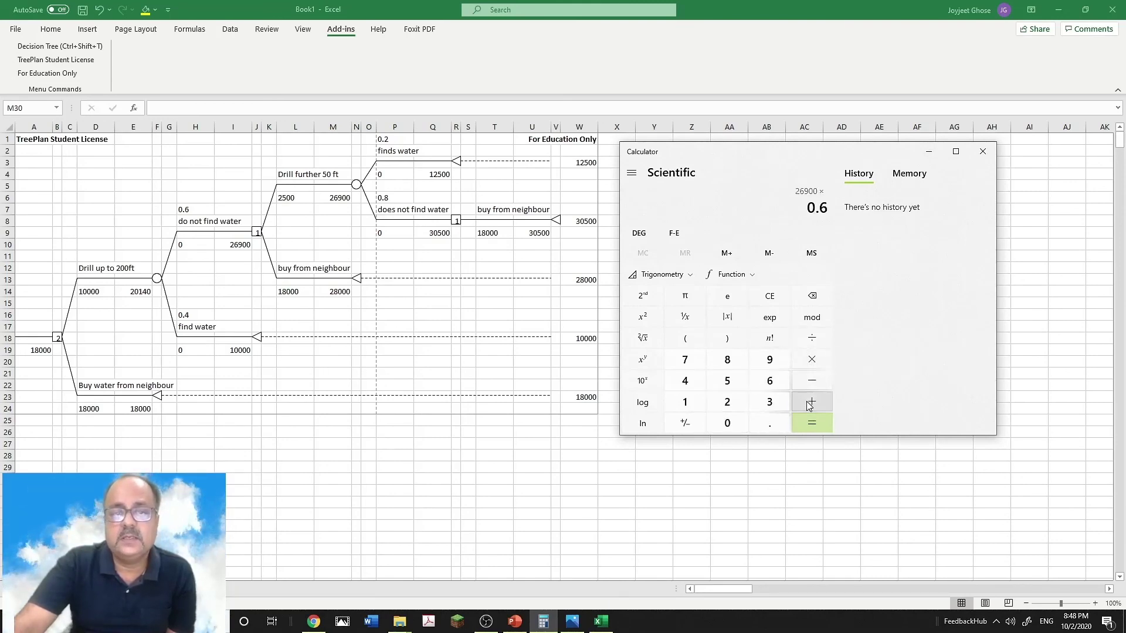
Add the bracketed term (0.4 × 10000) for the "find water" outcome and calculate the expected cost of drilling up to 200 ft.
click(809, 404)
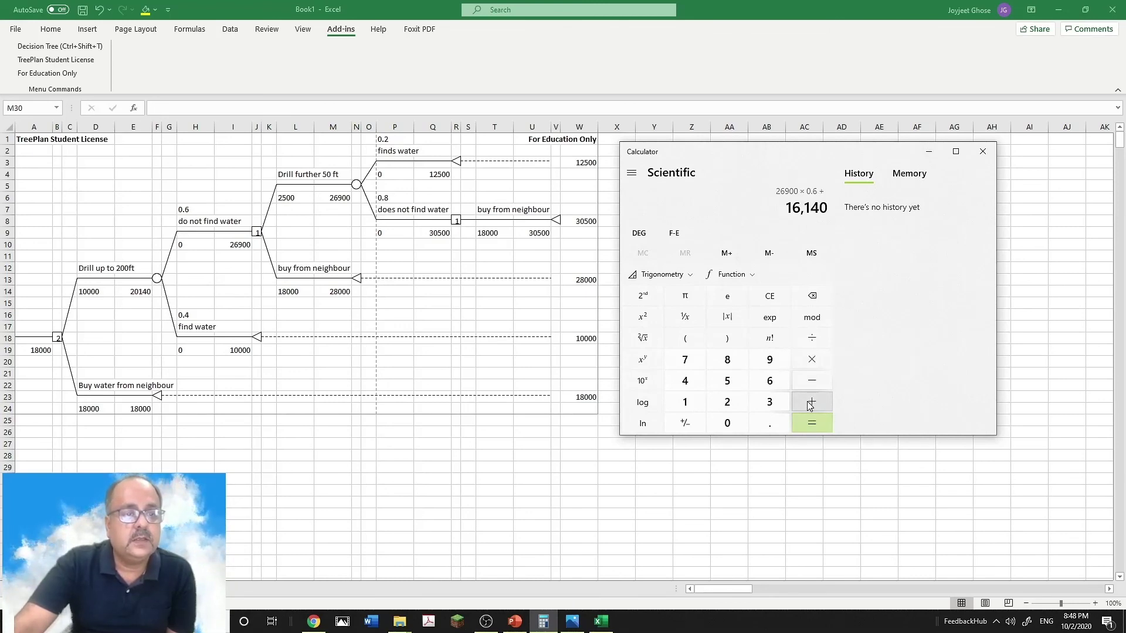
click(691, 346)
click(768, 423)
click(686, 381)
click(812, 366)
click(684, 403)
triple_click(727, 423)
click(727, 422)
click(728, 338)
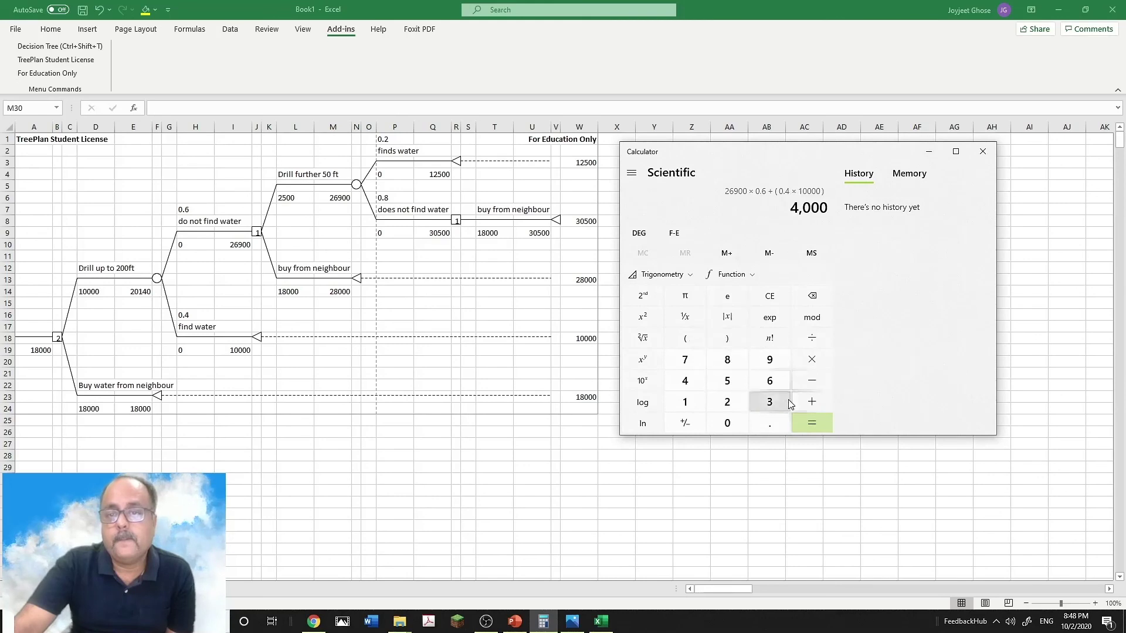
click(811, 423)
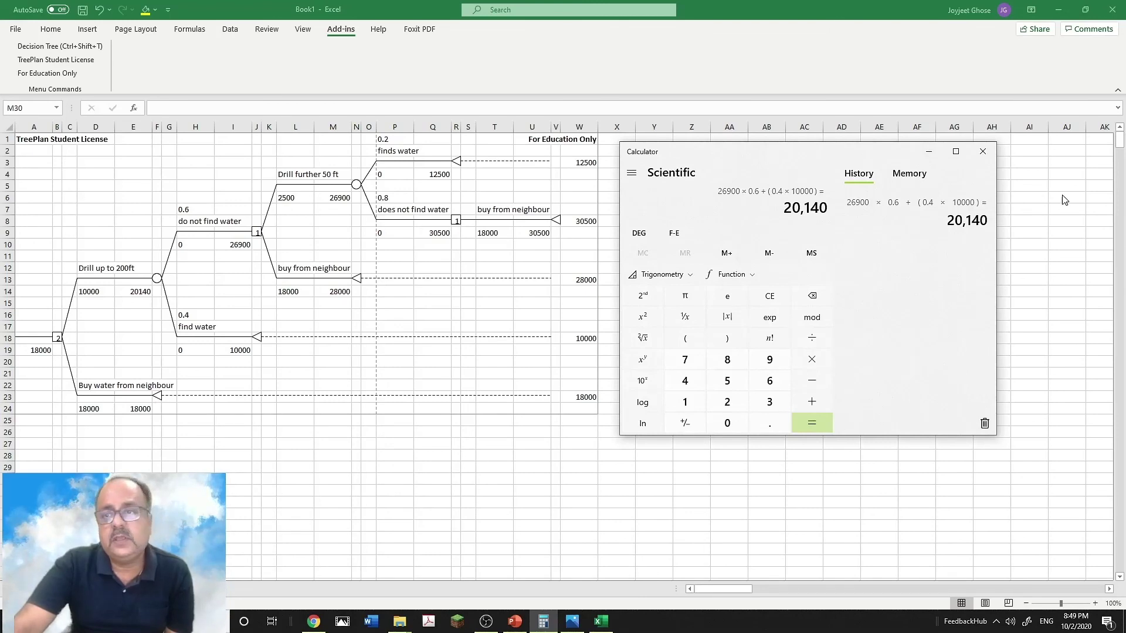
Put Calculator away, switch to PowerPoint and present from the current slide forward to the TreePlan tree for Decision Trees: Example 3.
click(929, 152)
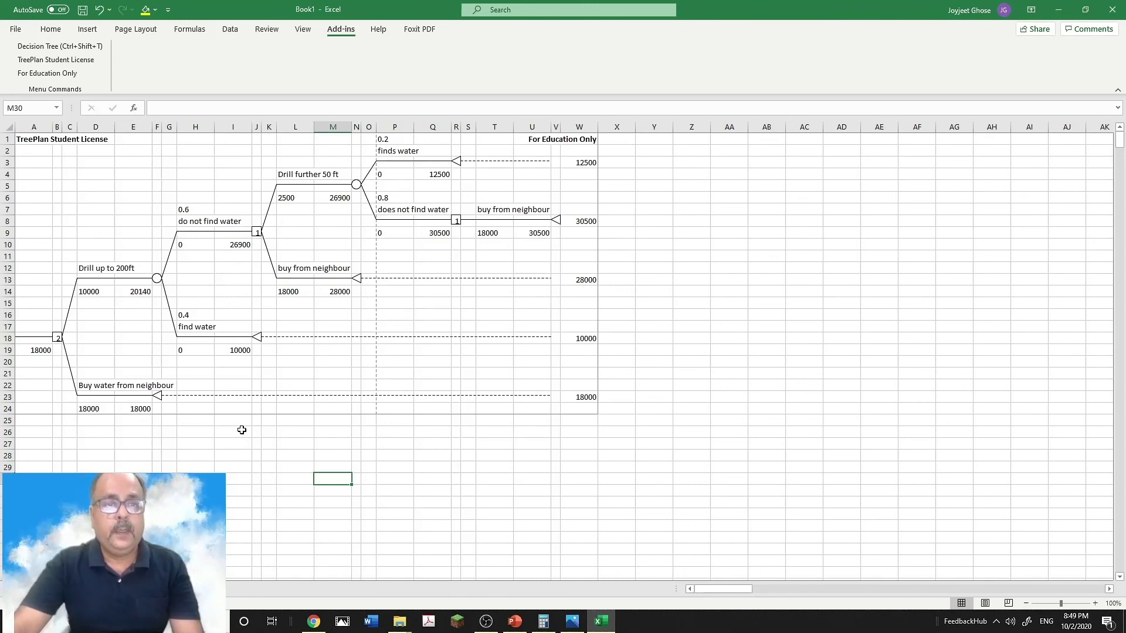
click(515, 622)
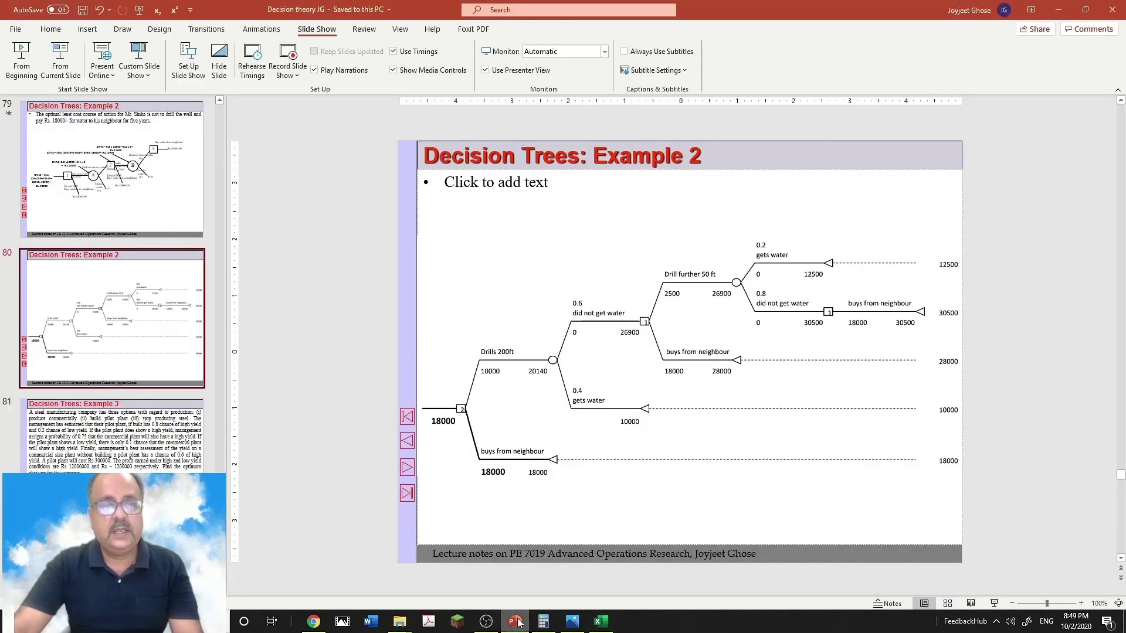
click(61, 66)
key(Right)
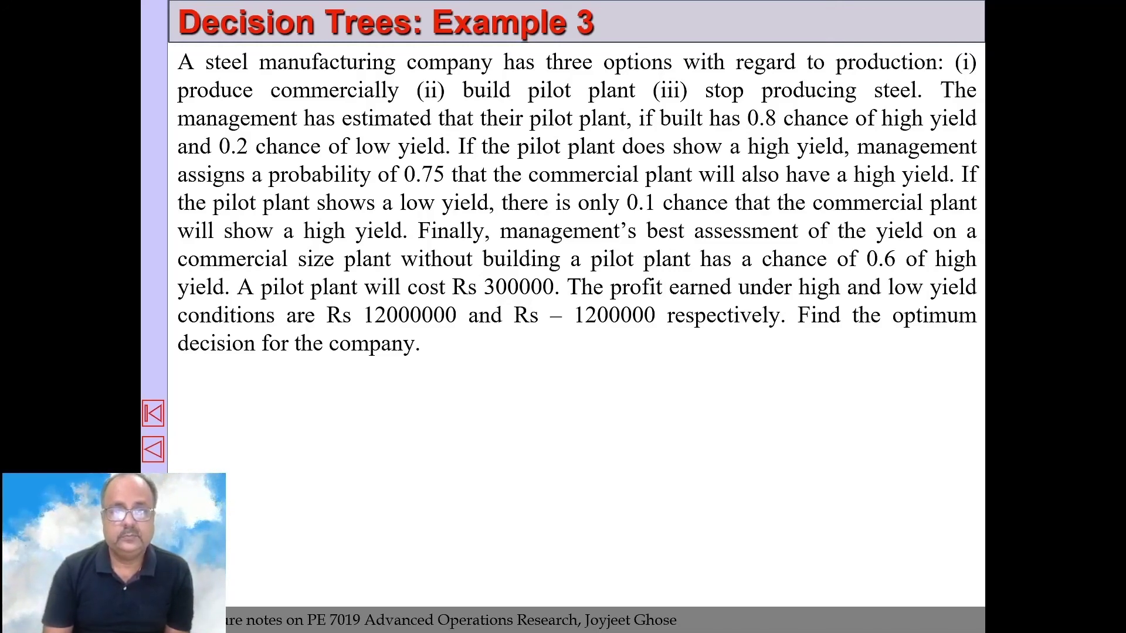
key(Right)
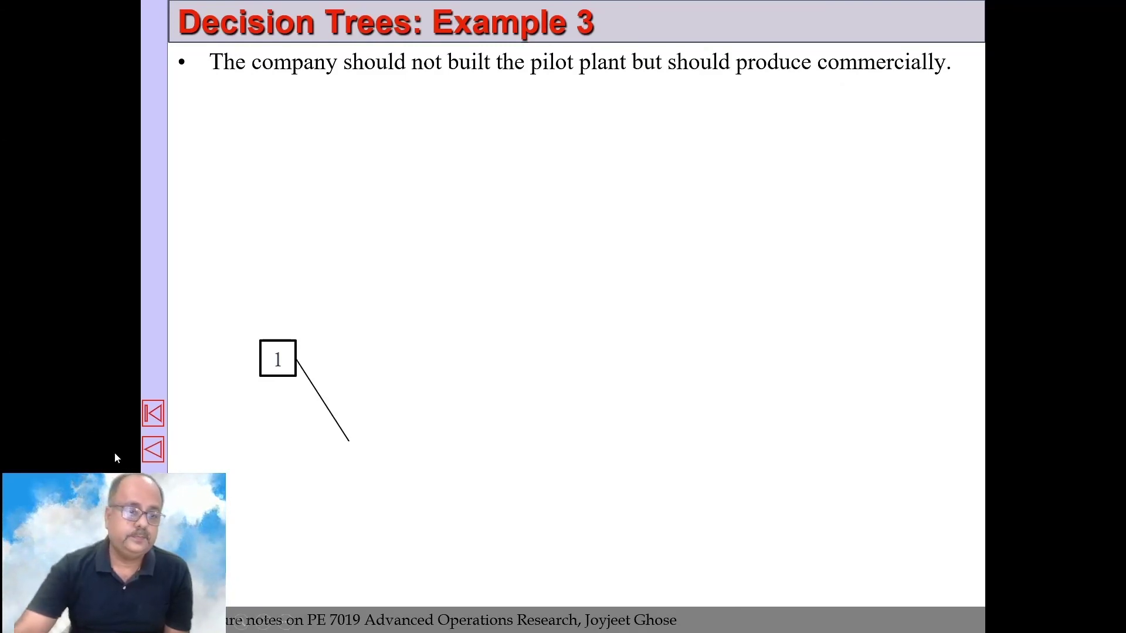
key(Right)
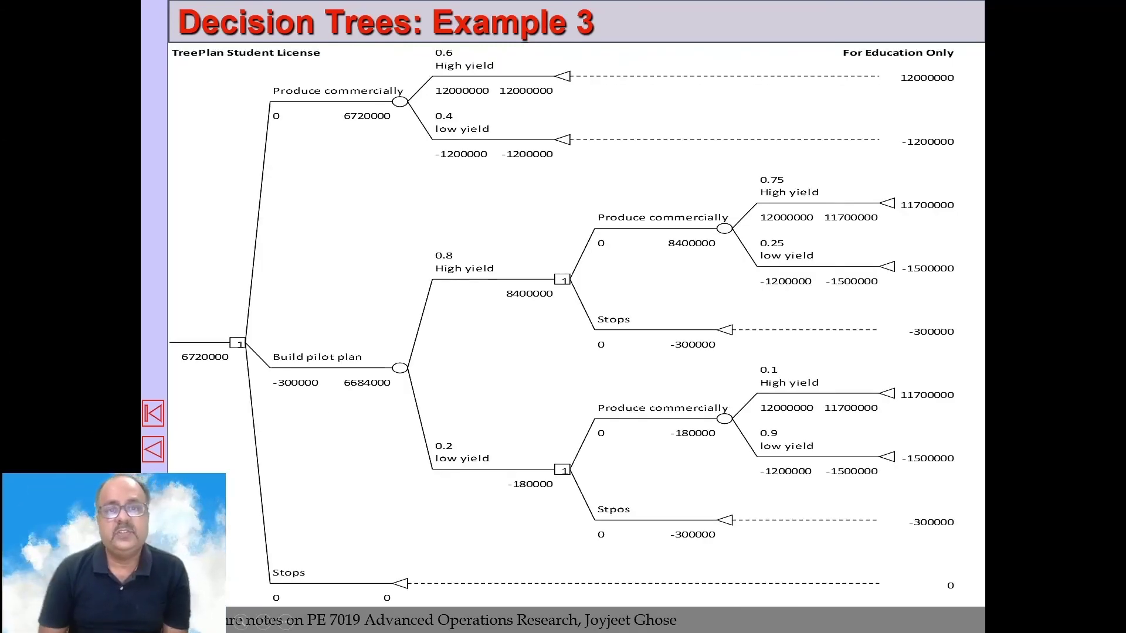